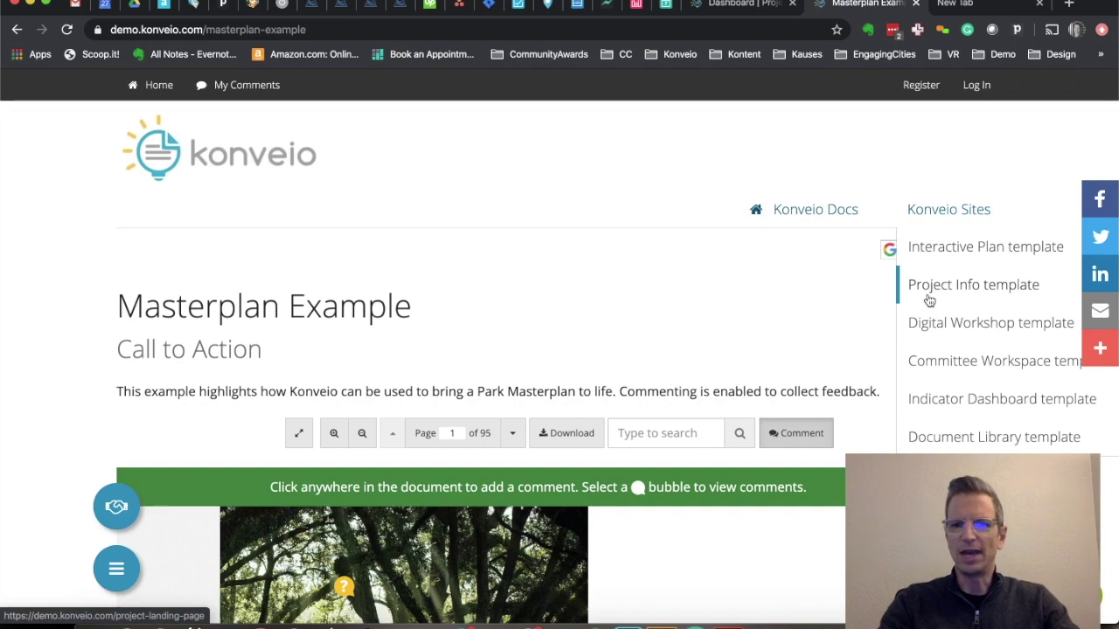
# Step: Open the Project Info template on the Konveio demo site and look through its landing page sections and feedback form
pyautogui.click(929, 299)
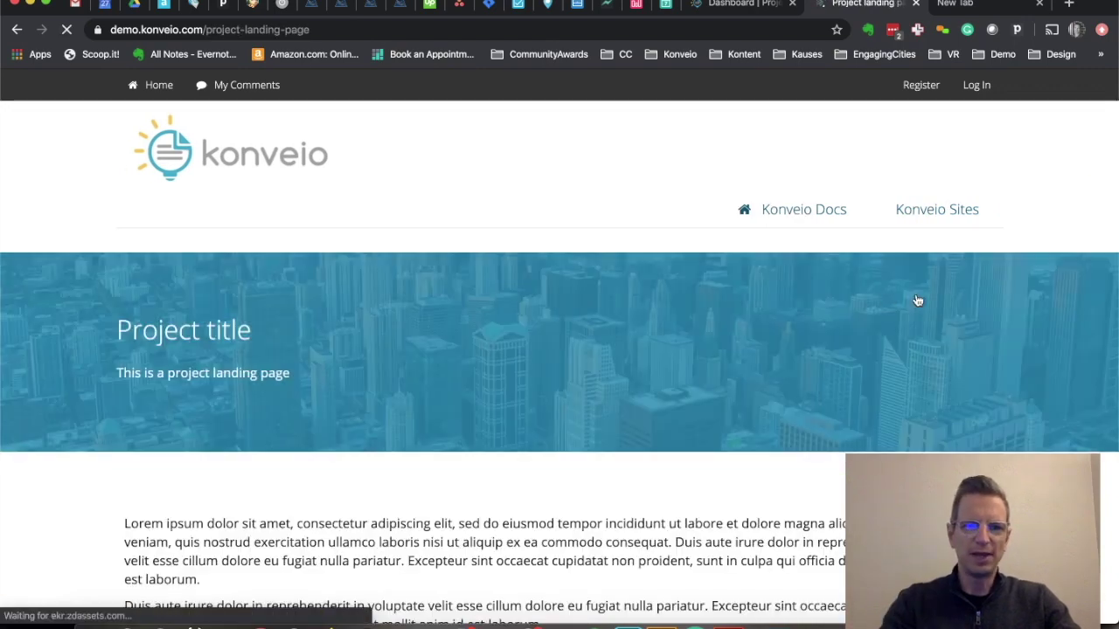
pyautogui.scroll(-12, 660, 356)
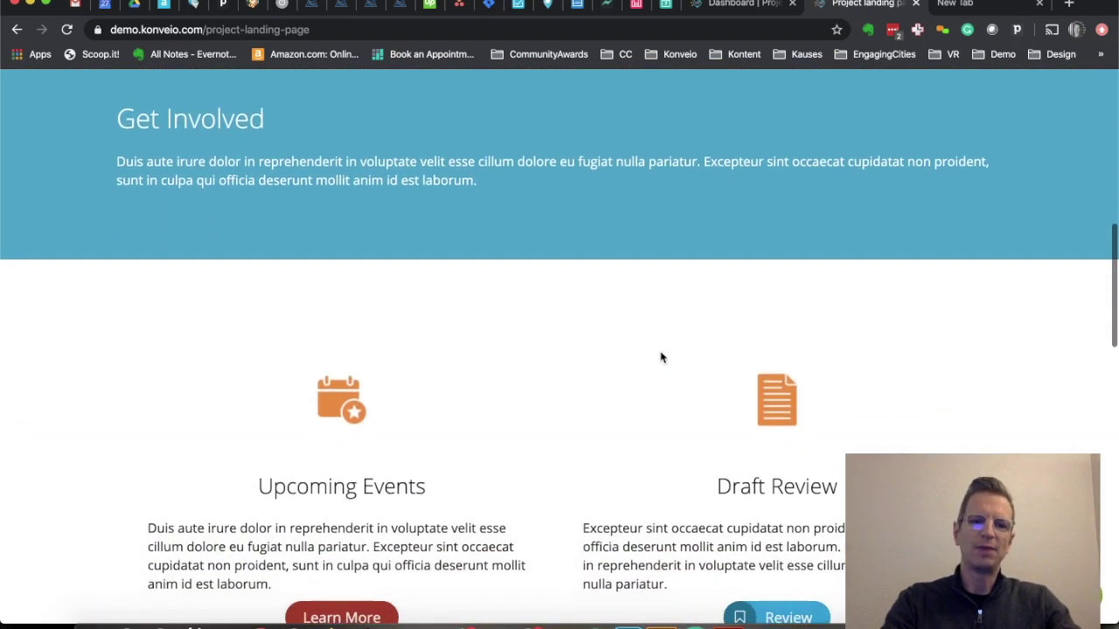
pyautogui.scroll(-3, 661, 357)
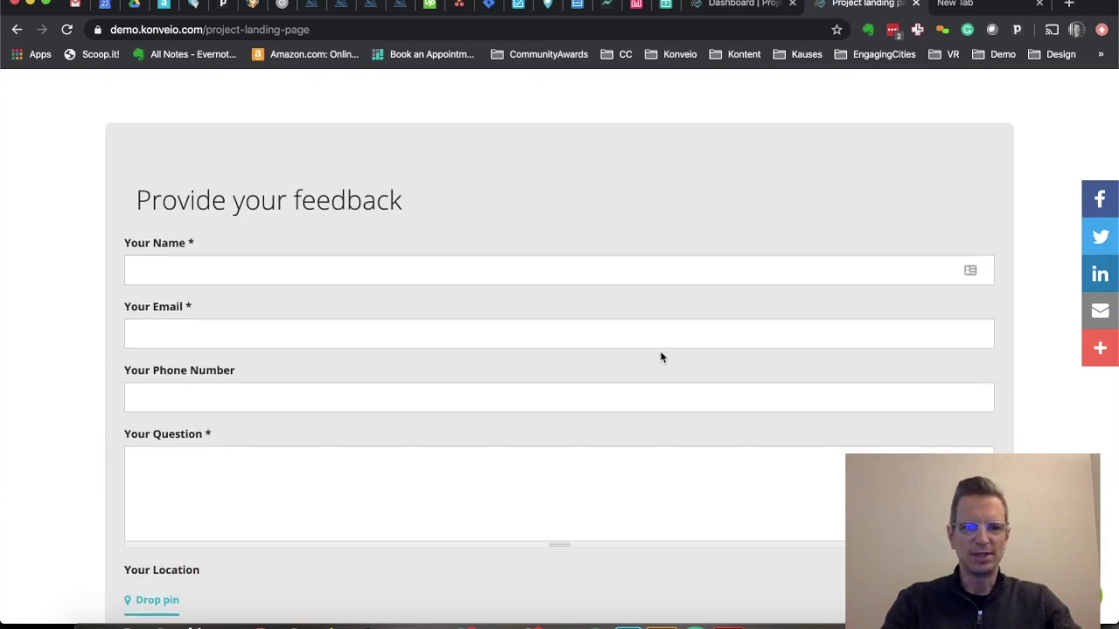
pyautogui.scroll(15, 661, 357)
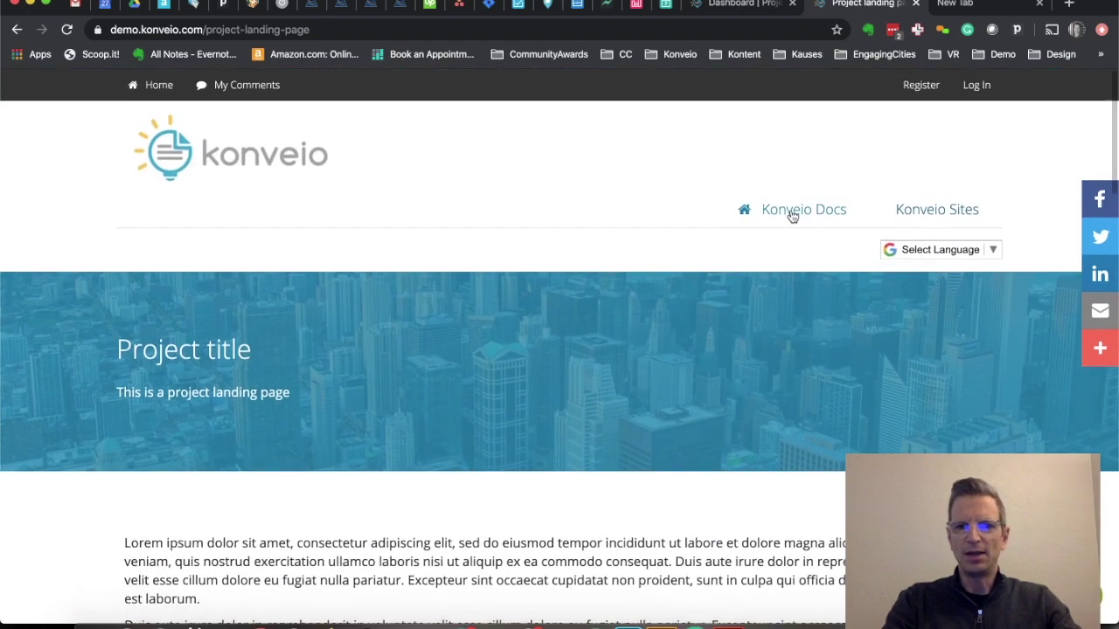
# Step: Open the Masterplan Example from the Konveio Docs home page and view its commentable document
pyautogui.click(792, 215)
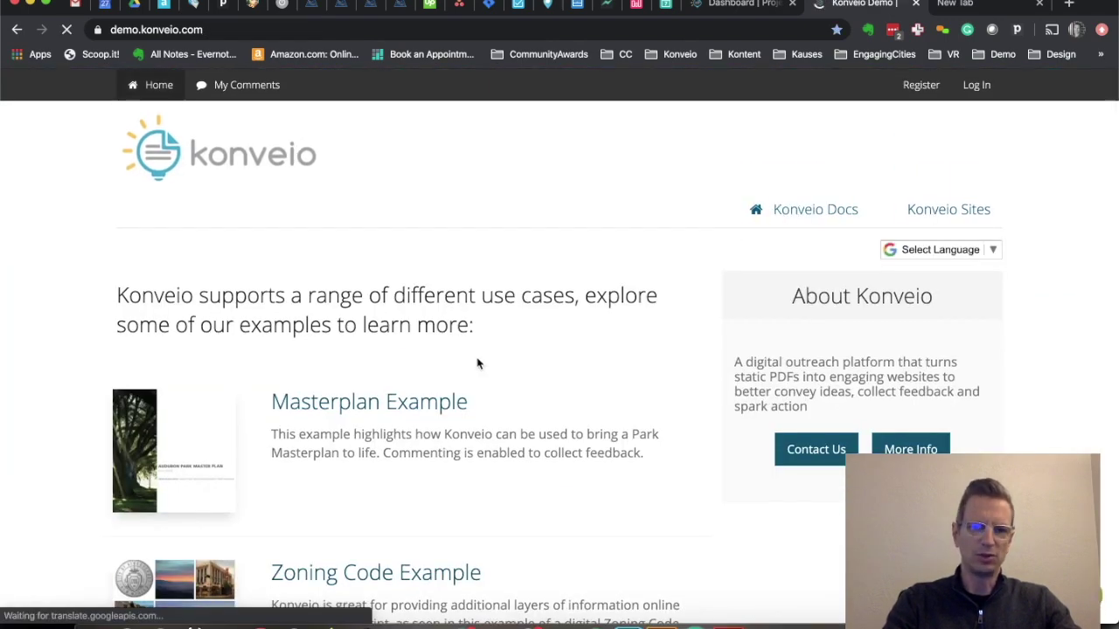
pyautogui.click(410, 408)
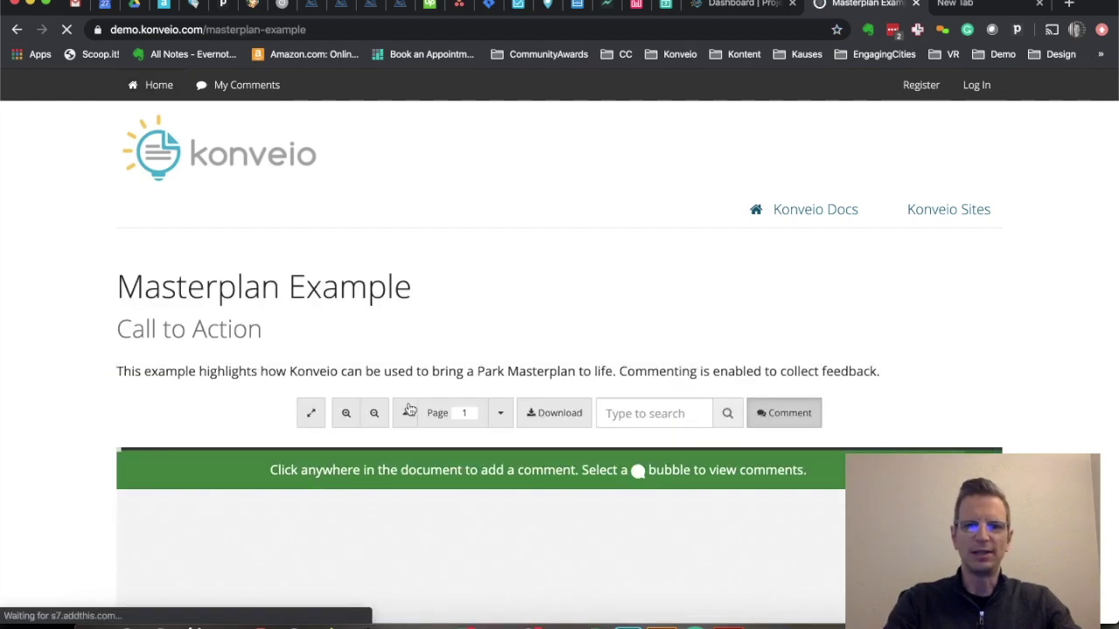
pyautogui.scroll(-4, 32, 380)
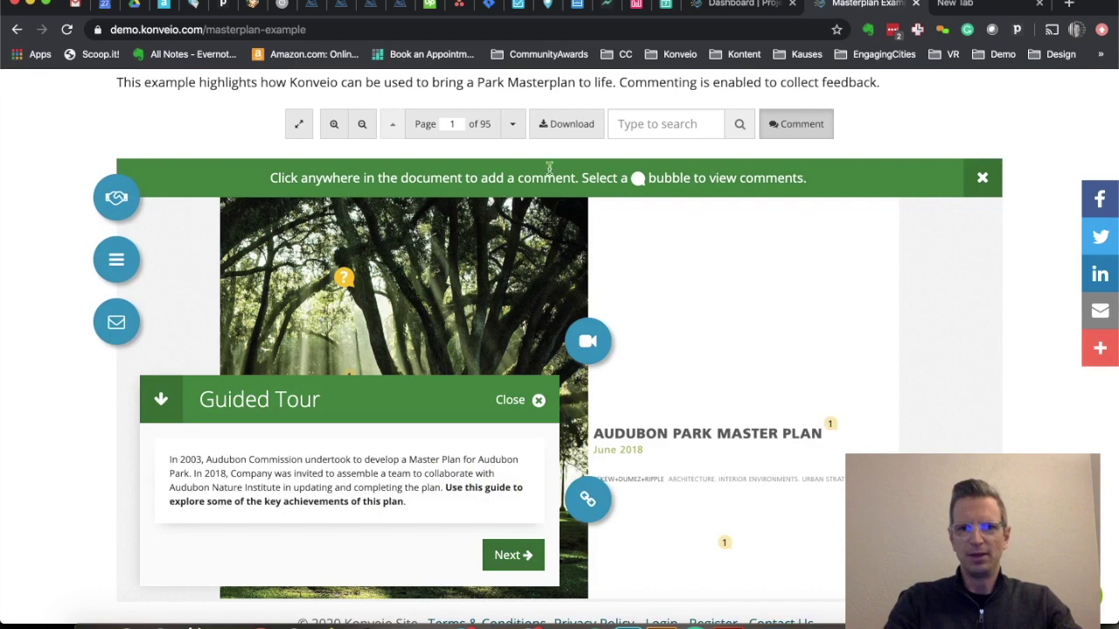
# Step: Switch to the test-frame2 site dashboard and examine the Site Setup options in its settings
pyautogui.click(747, 7)
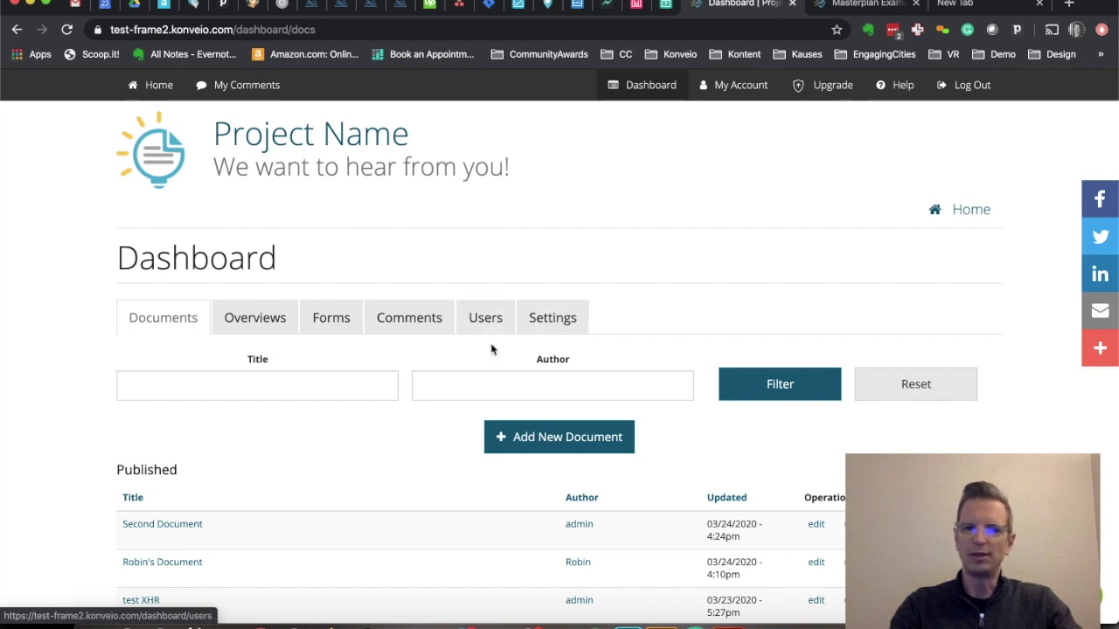
pyautogui.click(553, 331)
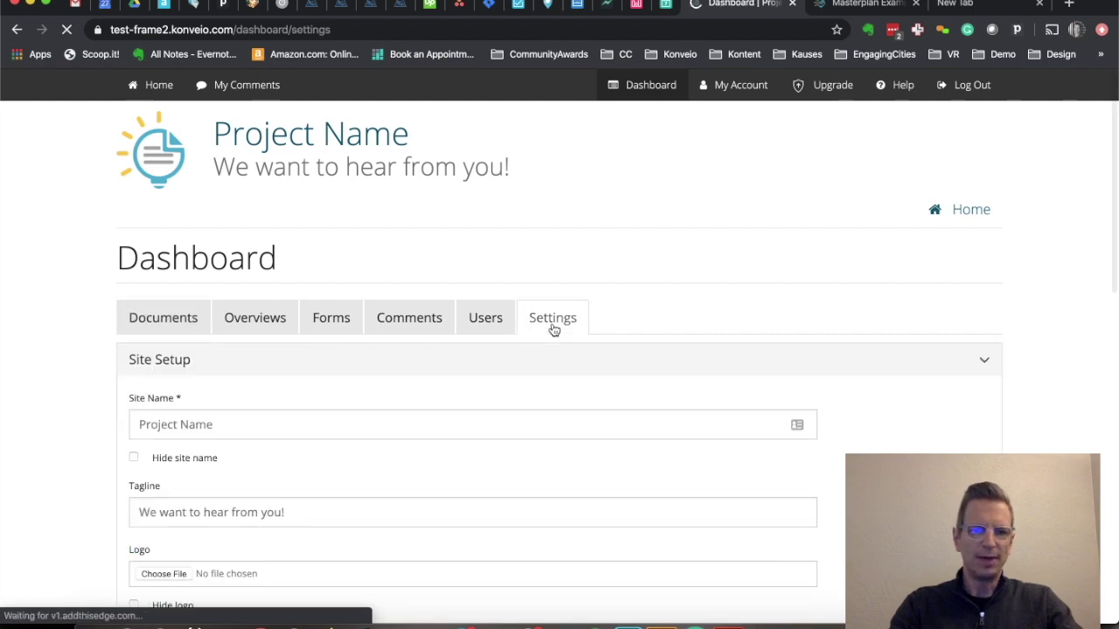
pyautogui.scroll(-3, 78, 339)
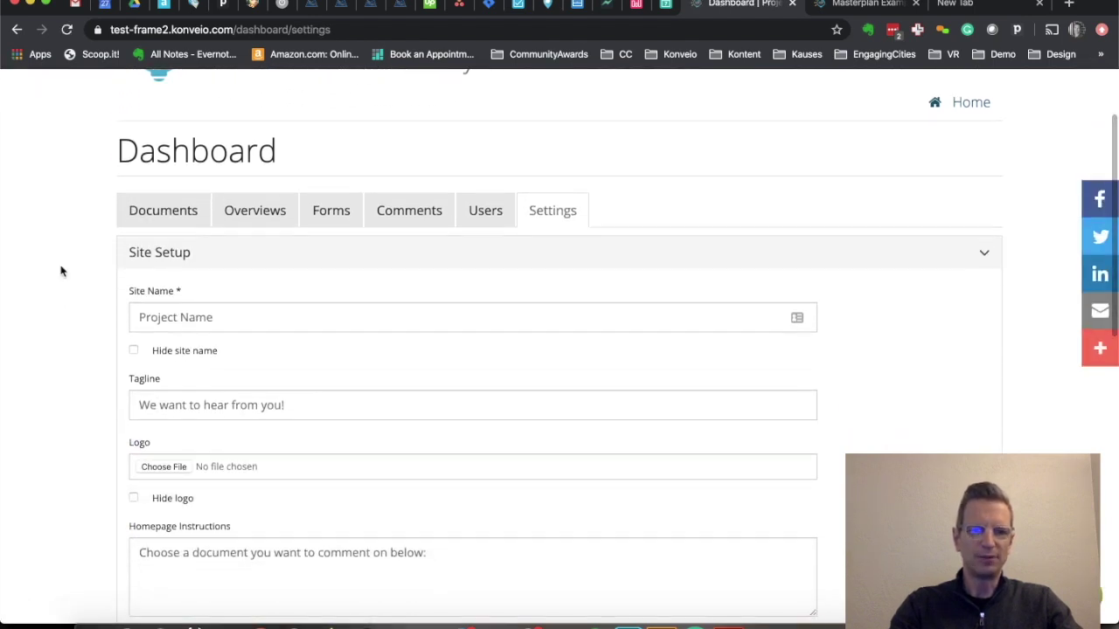
pyautogui.scroll(3, 175, 204)
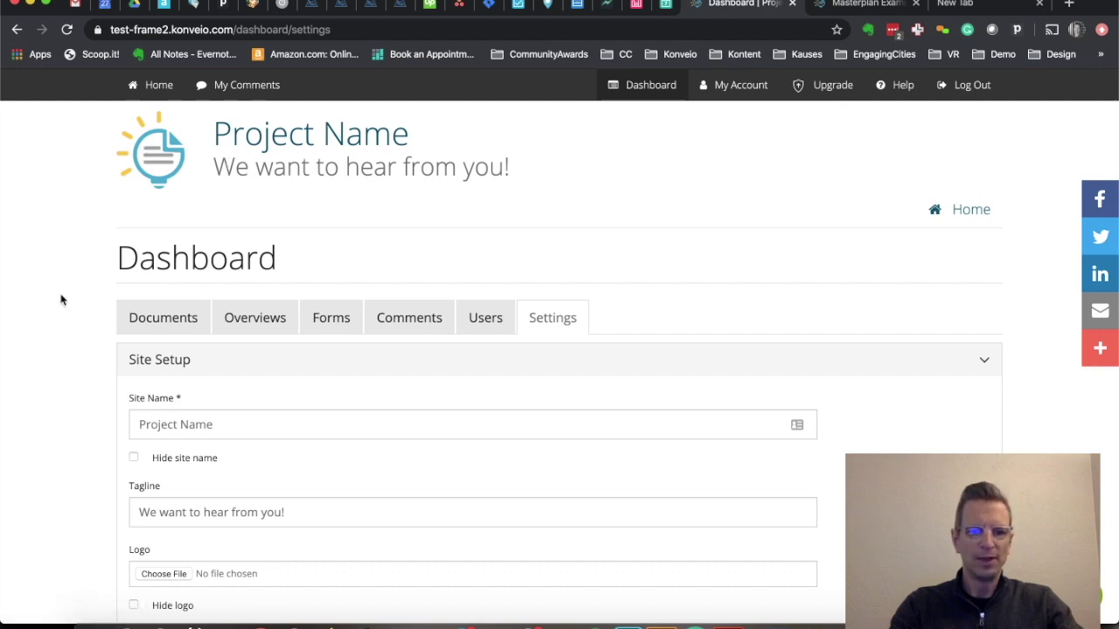
pyautogui.scroll(-5, 61, 300)
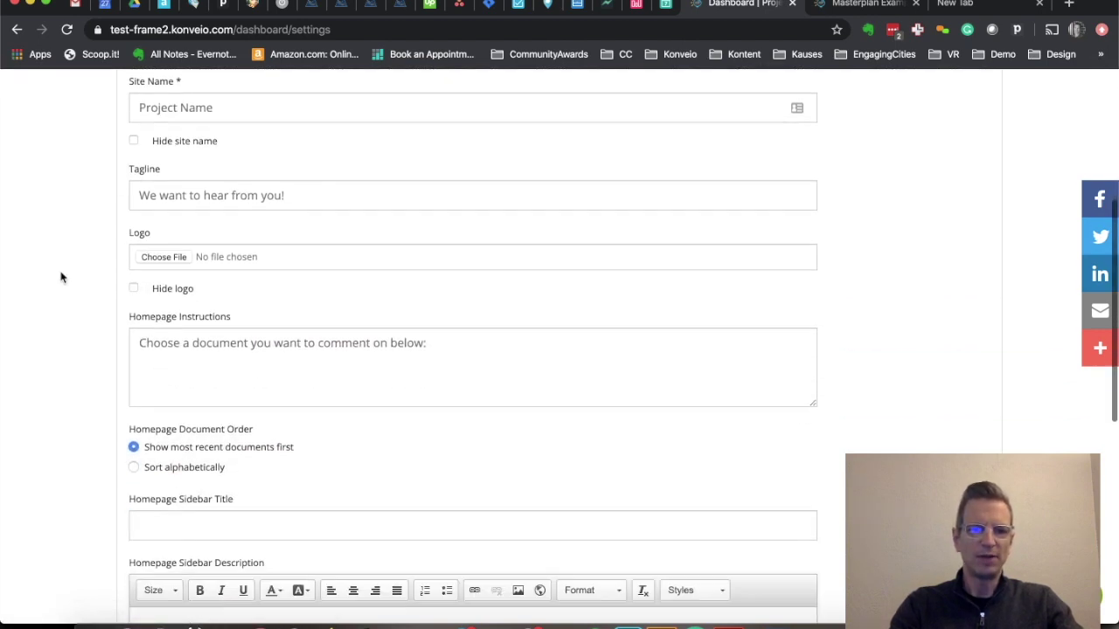
pyautogui.scroll(-1, 61, 263)
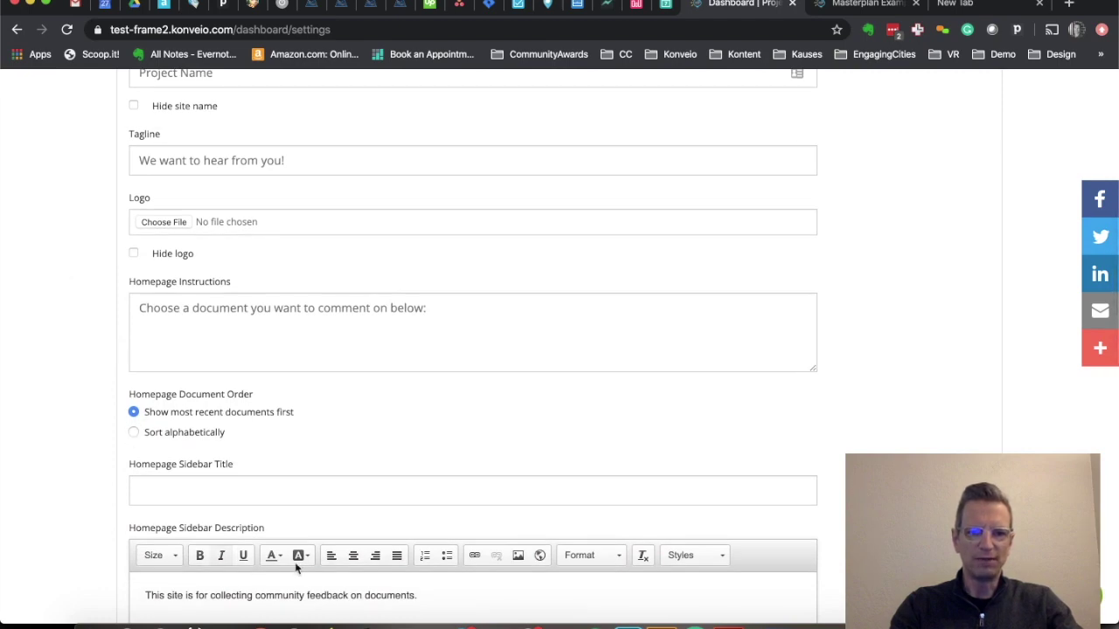
# Step: Switch back to the demo site, view its home page, and open the Project Info template
pyautogui.click(869, 5)
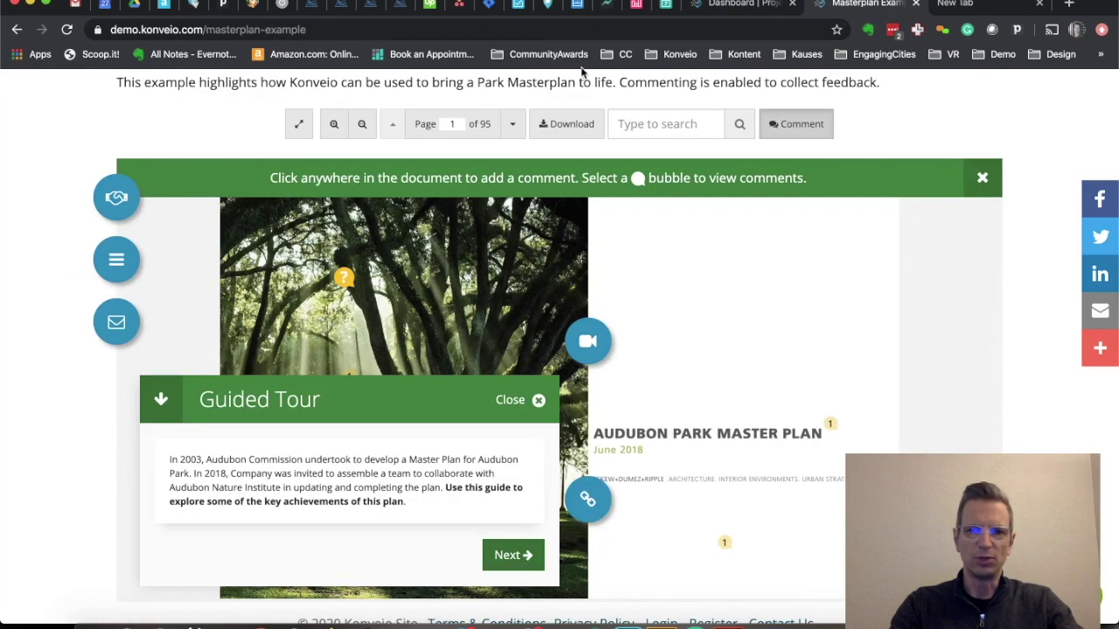
pyautogui.scroll(4, 193, 115)
pyautogui.click(157, 175)
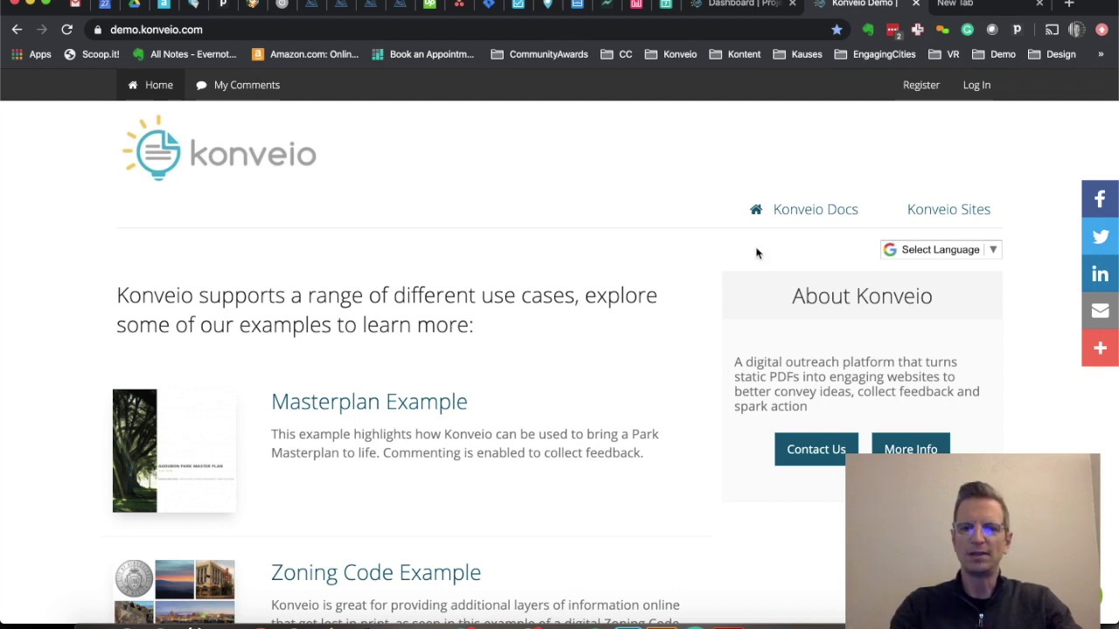
pyautogui.moveTo(976, 225)
pyautogui.click(946, 288)
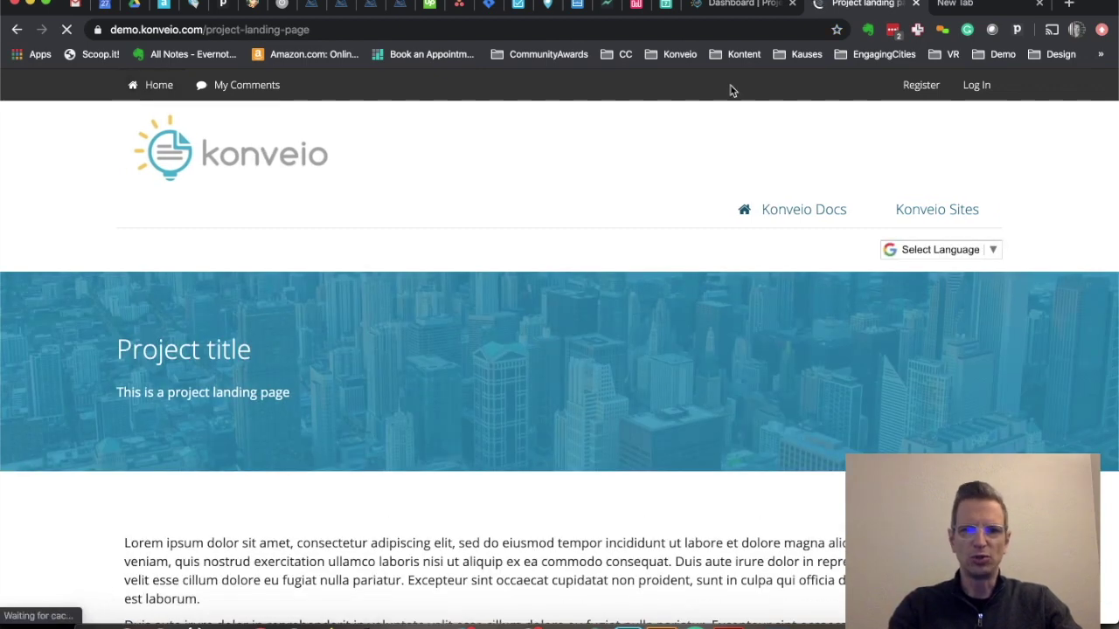
# Step: Return to the test site's settings and expand the Comments section to examine its options for commenting without logging in
pyautogui.click(729, 4)
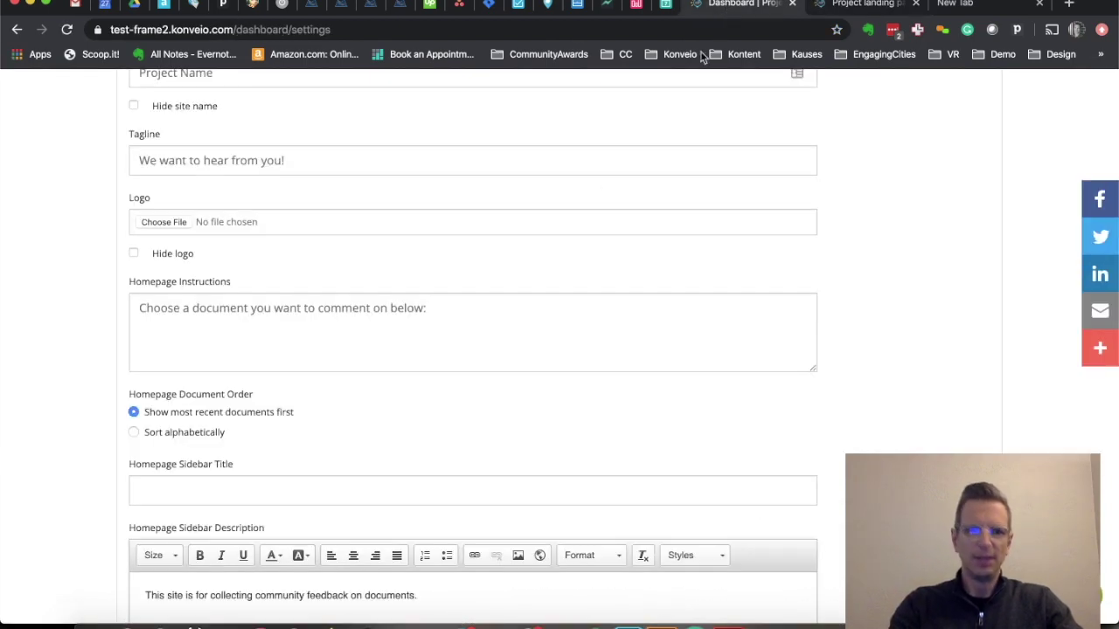
pyautogui.scroll(-3, 542, 262)
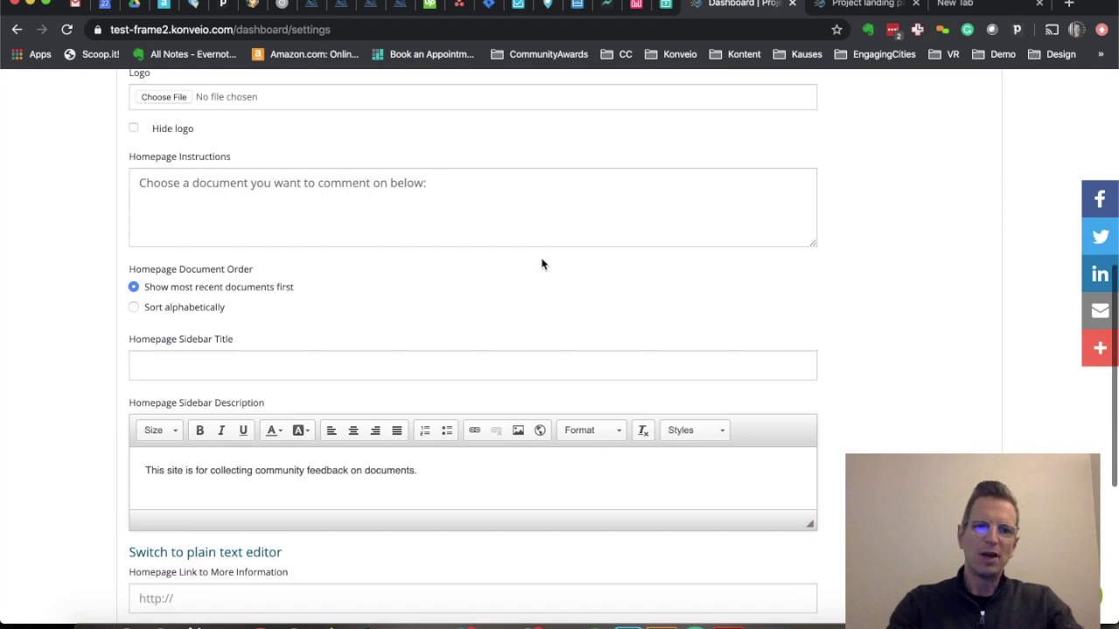
pyautogui.scroll(-8, 542, 262)
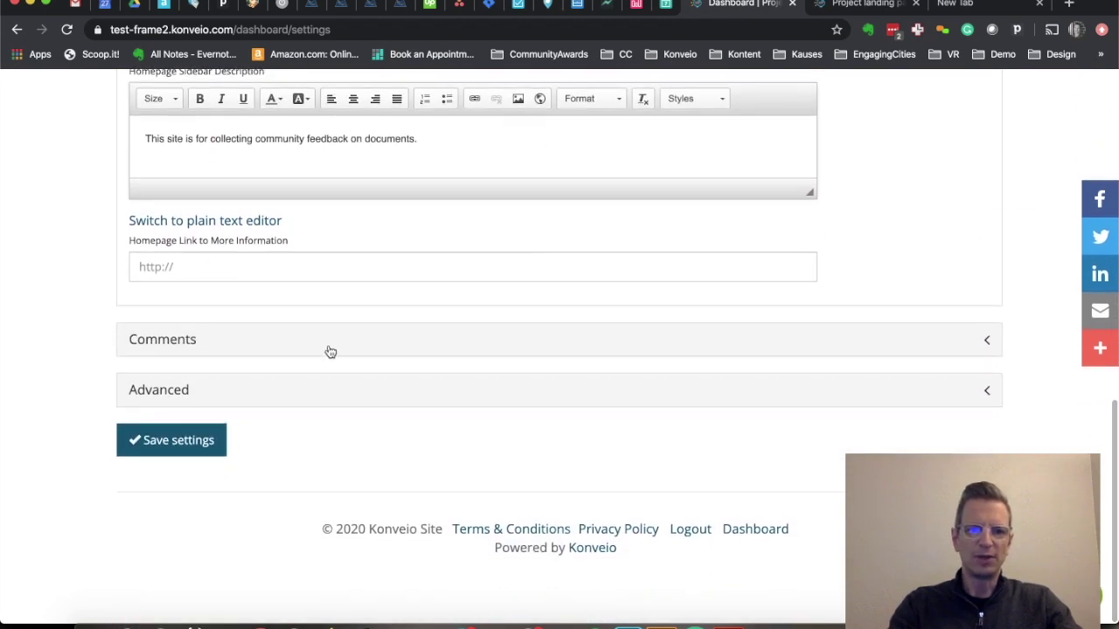
pyautogui.click(255, 339)
pyautogui.scroll(-2, 254, 340)
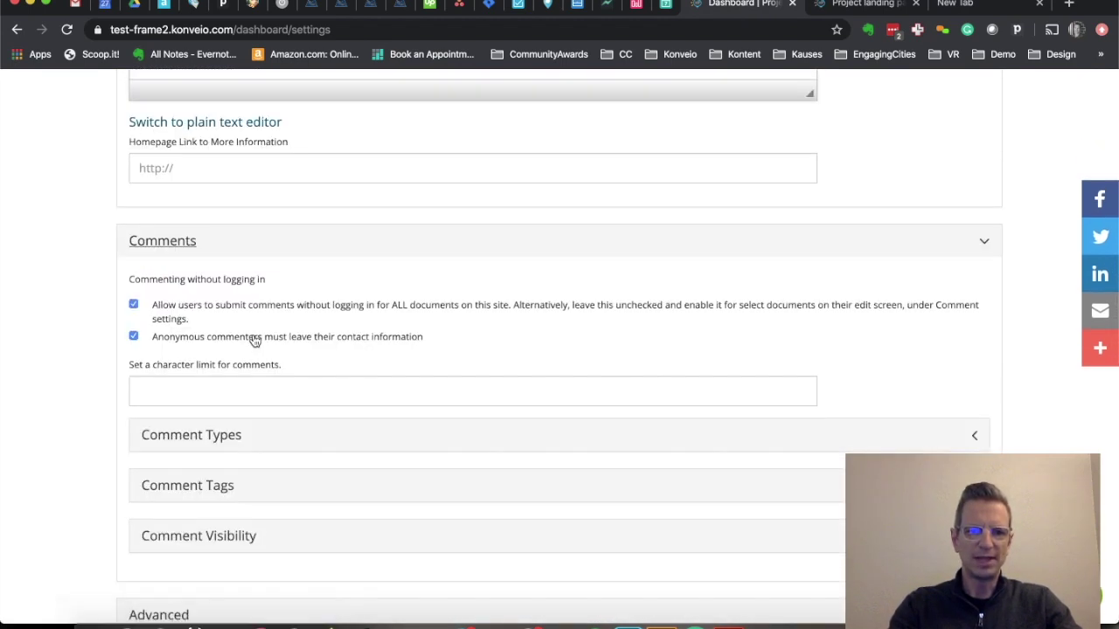
# Step: Enable the contact form in the test site's Advanced settings and review the remaining advanced options
pyautogui.scroll(-4, 254, 339)
pyautogui.click(223, 458)
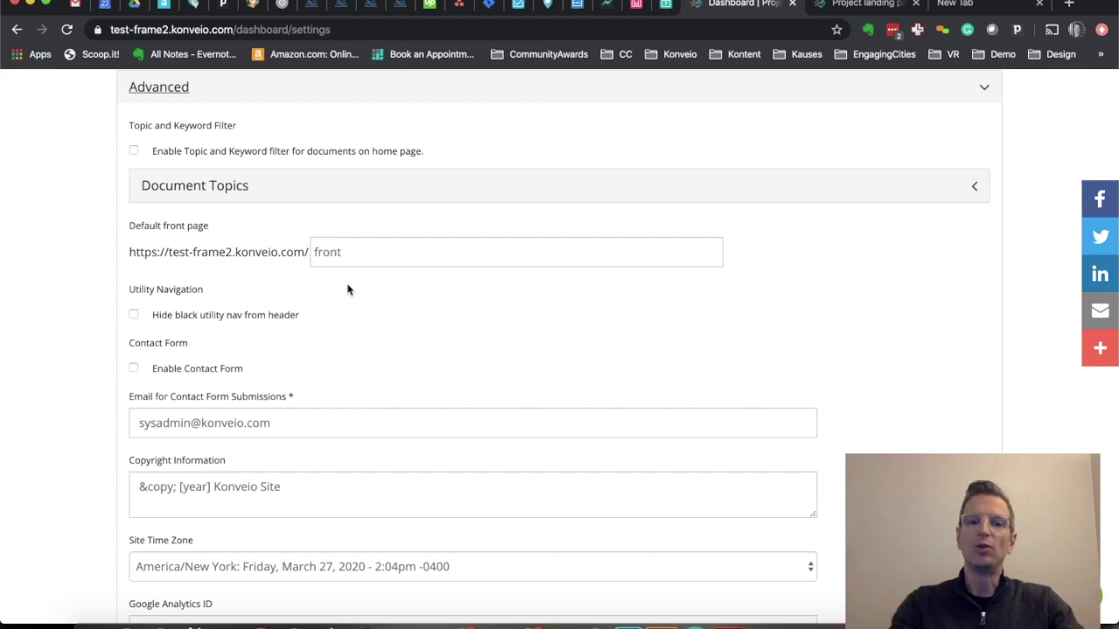
pyautogui.moveTo(311, 240)
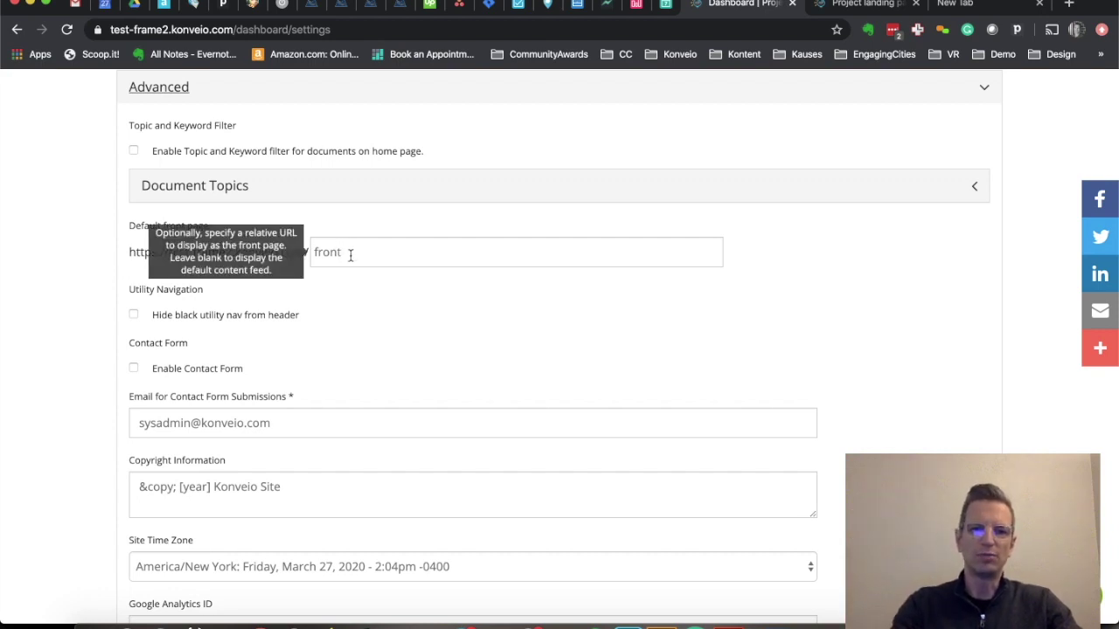
pyautogui.scroll(-2, 352, 289)
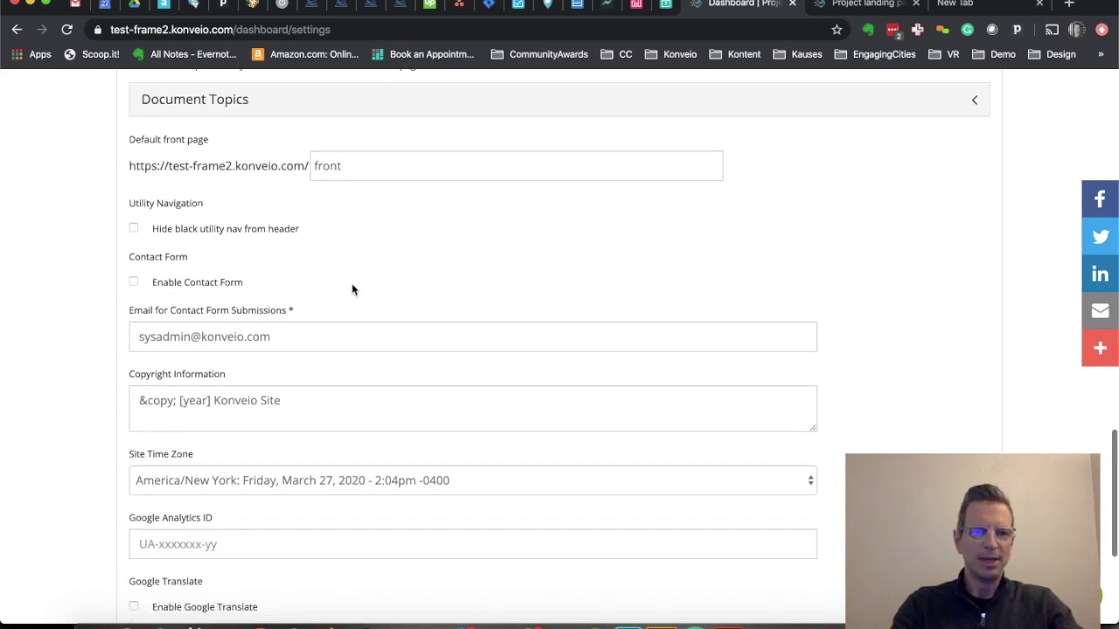
pyautogui.click(133, 282)
pyautogui.moveTo(303, 342)
pyautogui.scroll(-2, 285, 342)
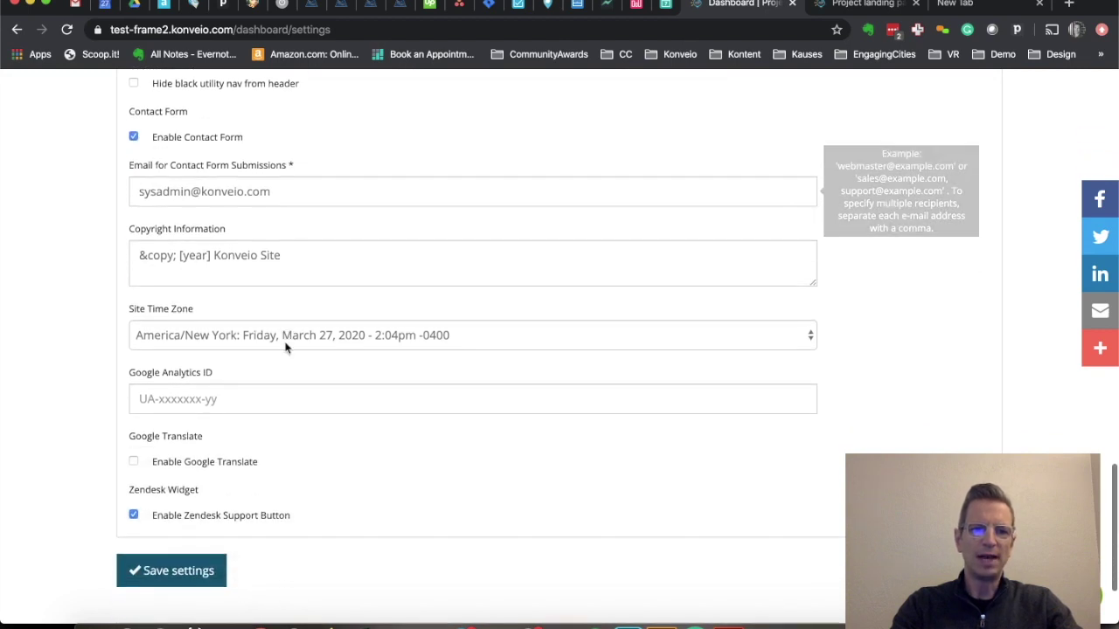
pyautogui.scroll(-1, 272, 403)
pyautogui.scroll(-2, 273, 403)
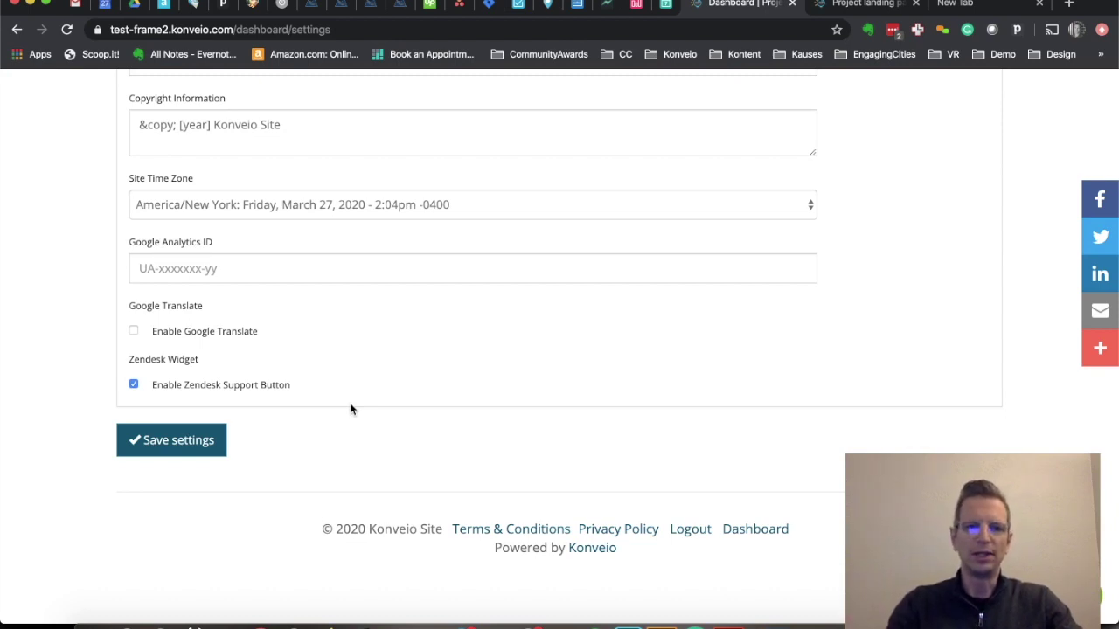
# Step: Edit the second listed user's account to assign the manager role instead of administrator, and save the settings
pyautogui.scroll(10, 350, 409)
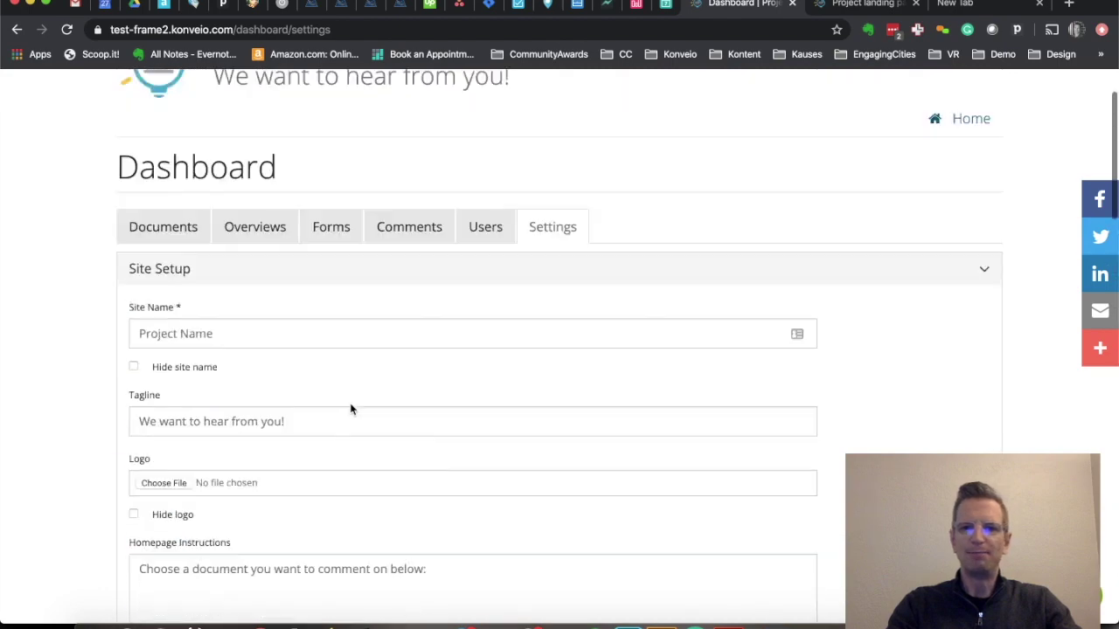
pyautogui.click(486, 319)
pyautogui.scroll(-1, 809, 355)
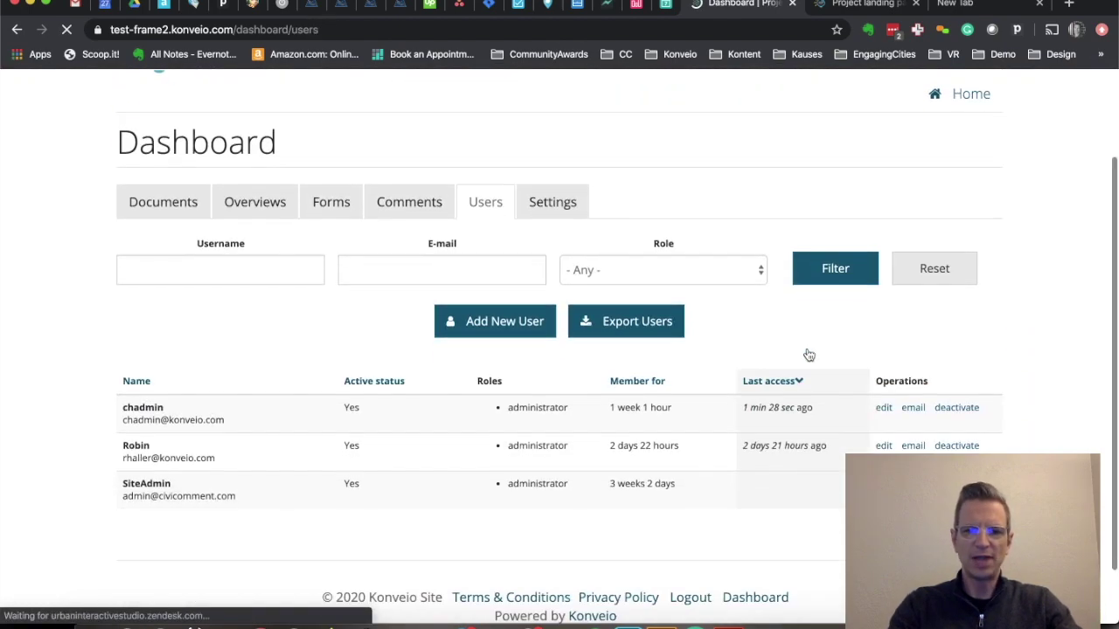
pyautogui.scroll(-1, 808, 355)
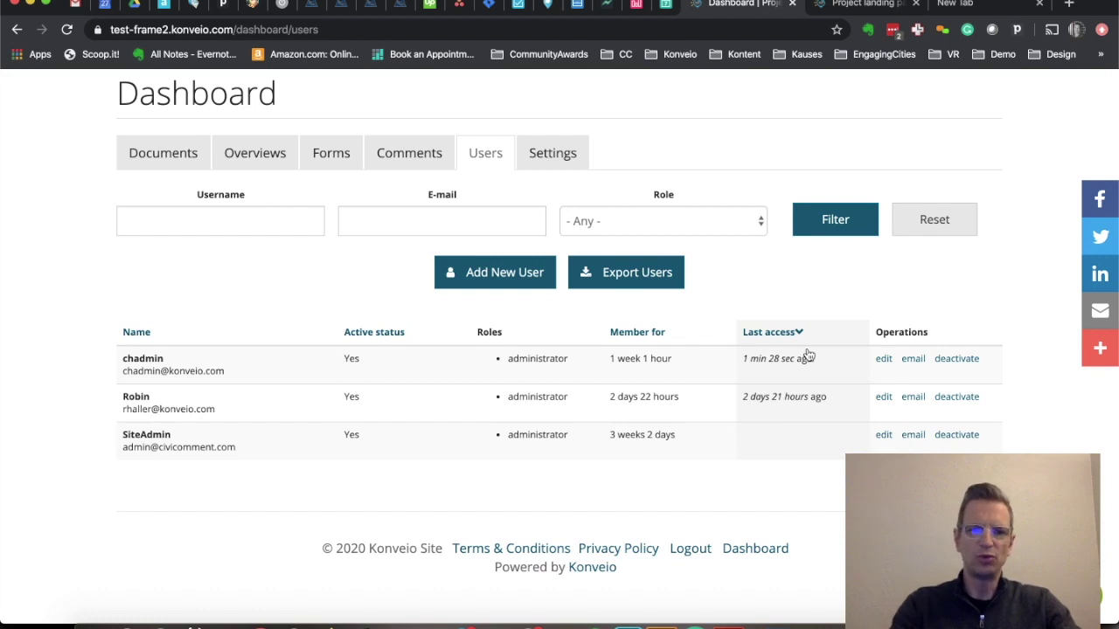
pyautogui.click(883, 400)
pyautogui.scroll(-5, 702, 387)
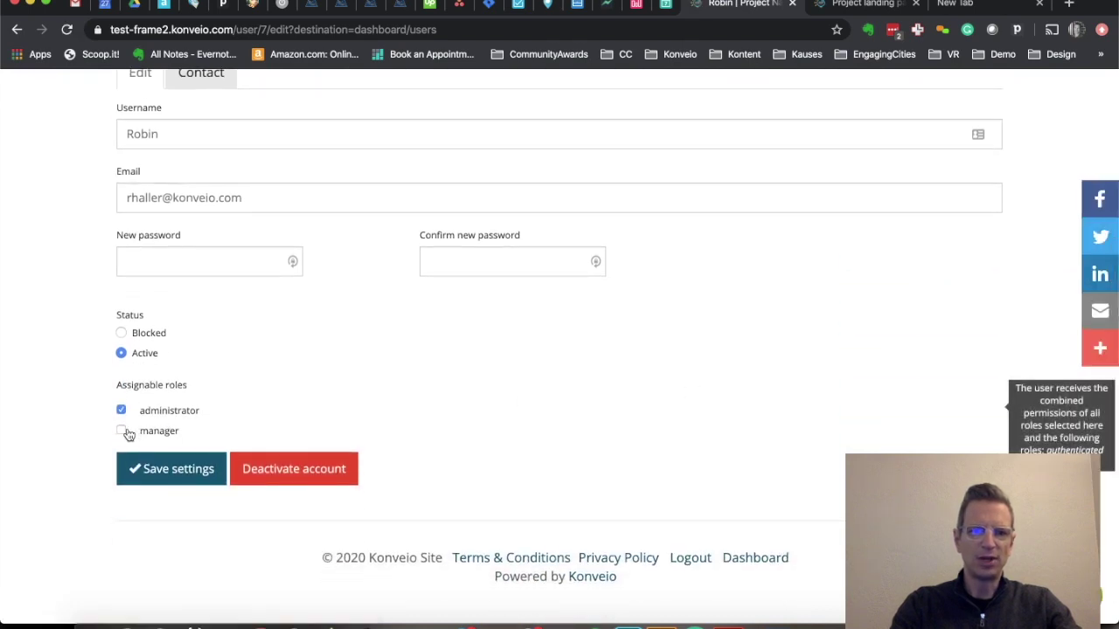
pyautogui.click(121, 430)
pyautogui.click(121, 411)
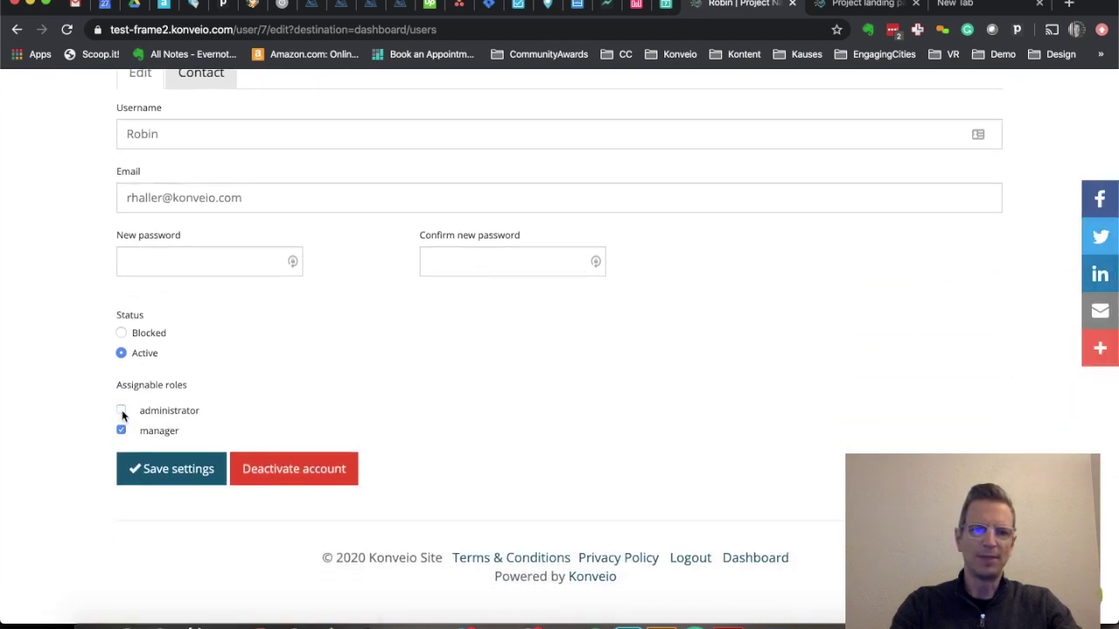
pyautogui.click(159, 470)
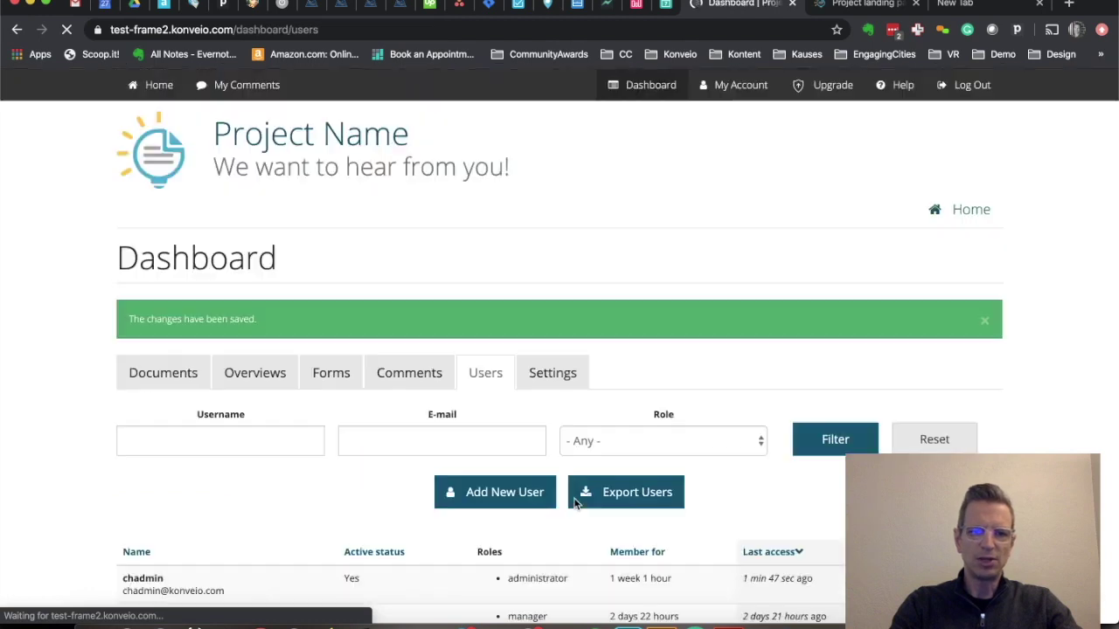
pyautogui.scroll(-3, 574, 504)
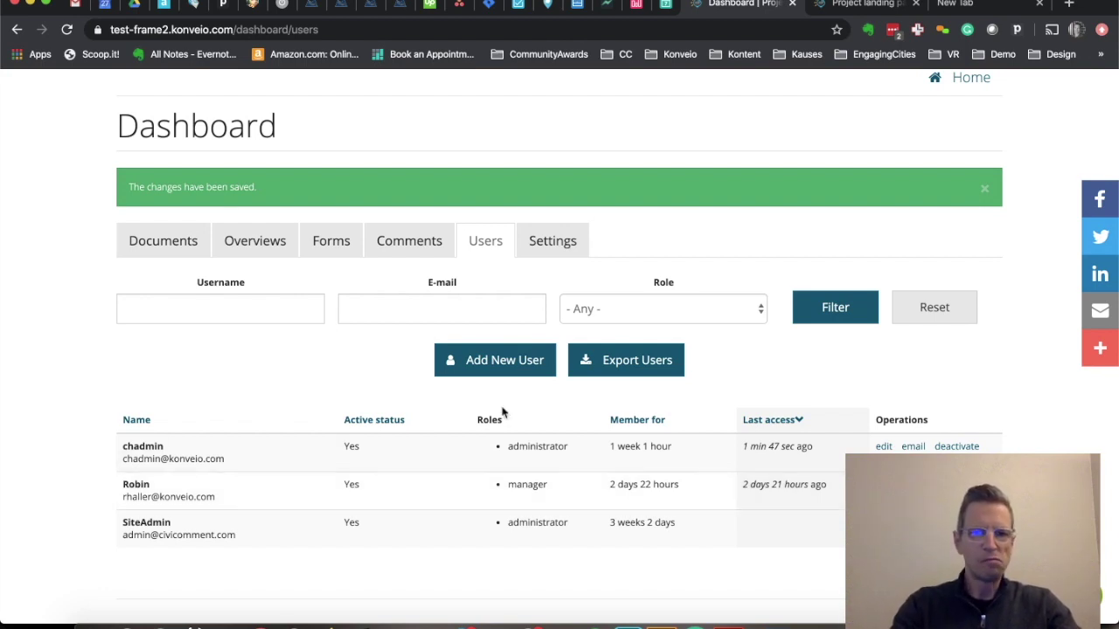
# Step: View the dashboard's list of overview pages and return to the demo site's project landing page
pyautogui.click(255, 248)
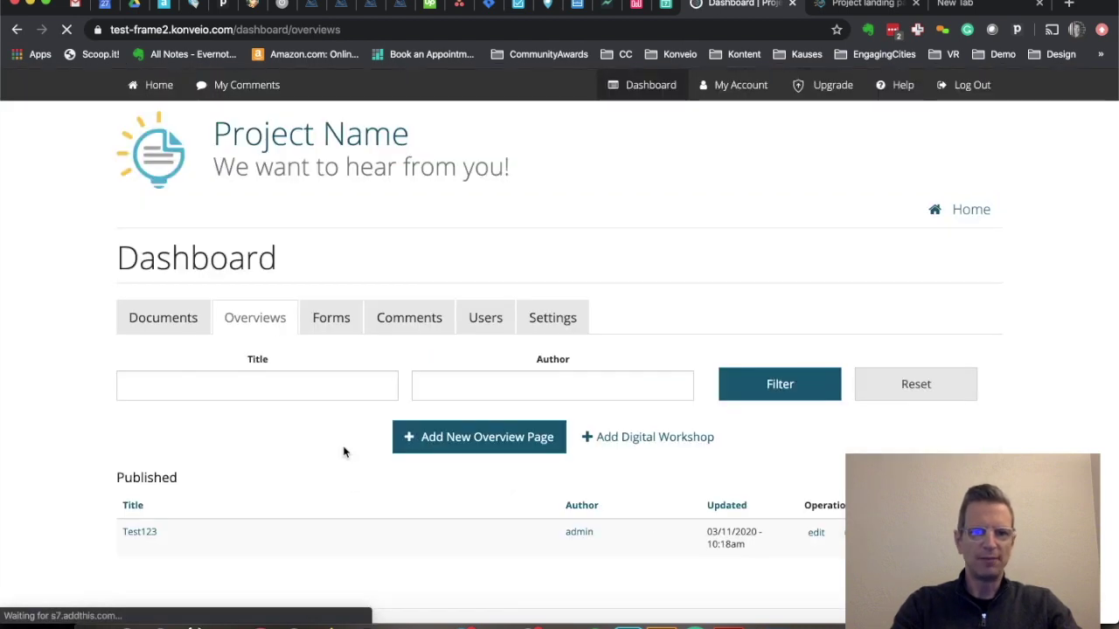
pyautogui.scroll(-3, 343, 452)
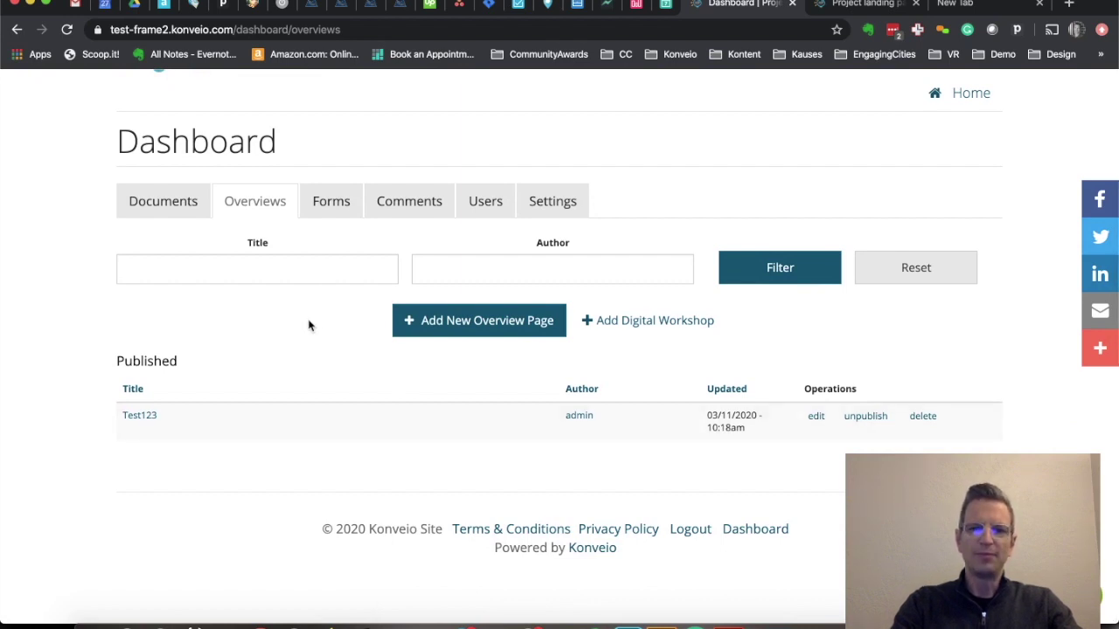
pyautogui.click(848, 6)
pyautogui.moveTo(914, 201)
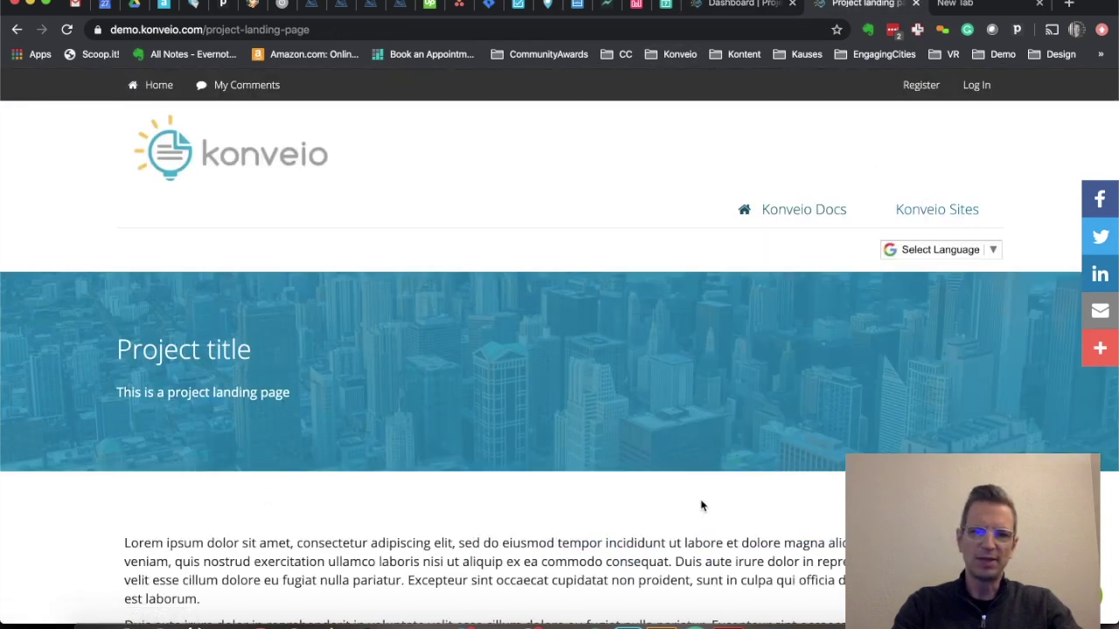
# Step: Examine the demo project landing page's sections, from the intro text and Get Involved banner to the feedback form
pyautogui.scroll(-3, 883, 330)
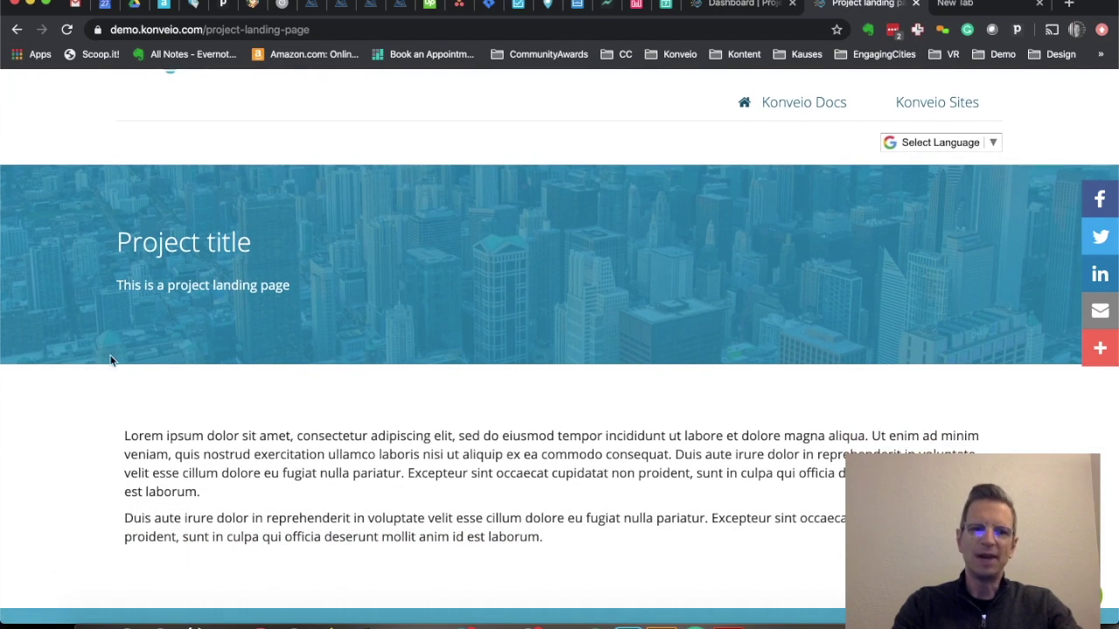
pyautogui.scroll(-3, 273, 389)
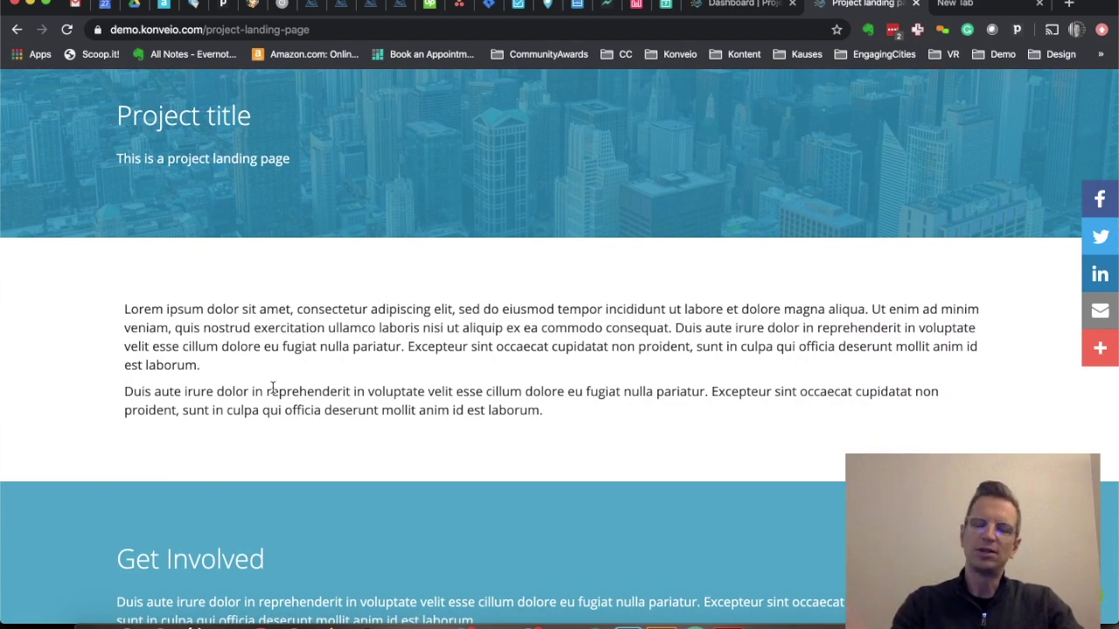
pyautogui.moveTo(241, 412); pyautogui.dragTo(245, 391)
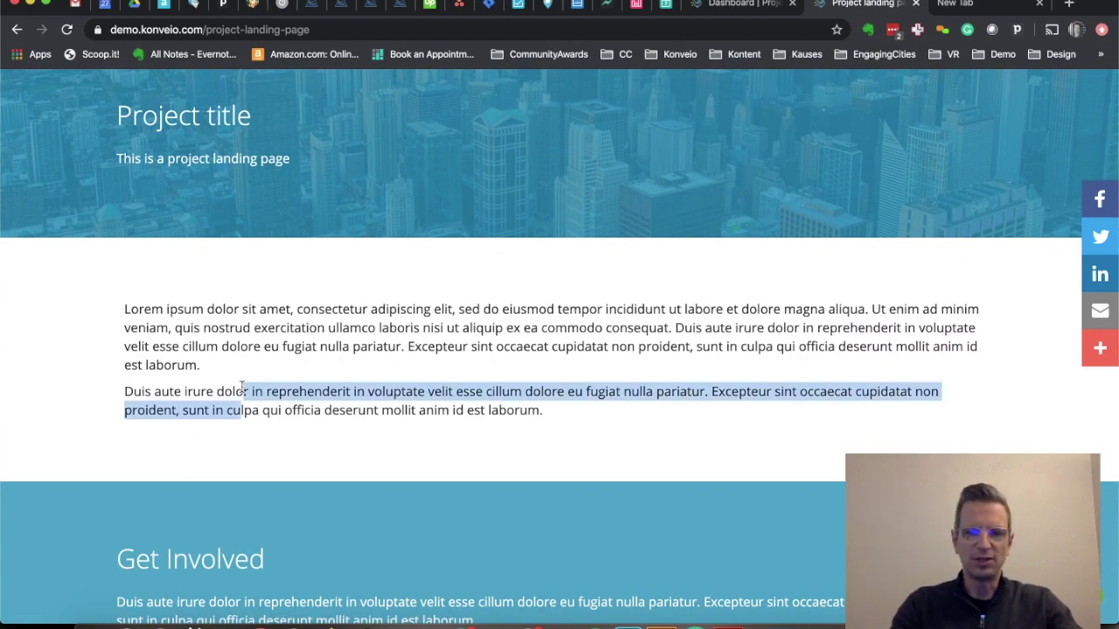
pyautogui.scroll(-15, 243, 387)
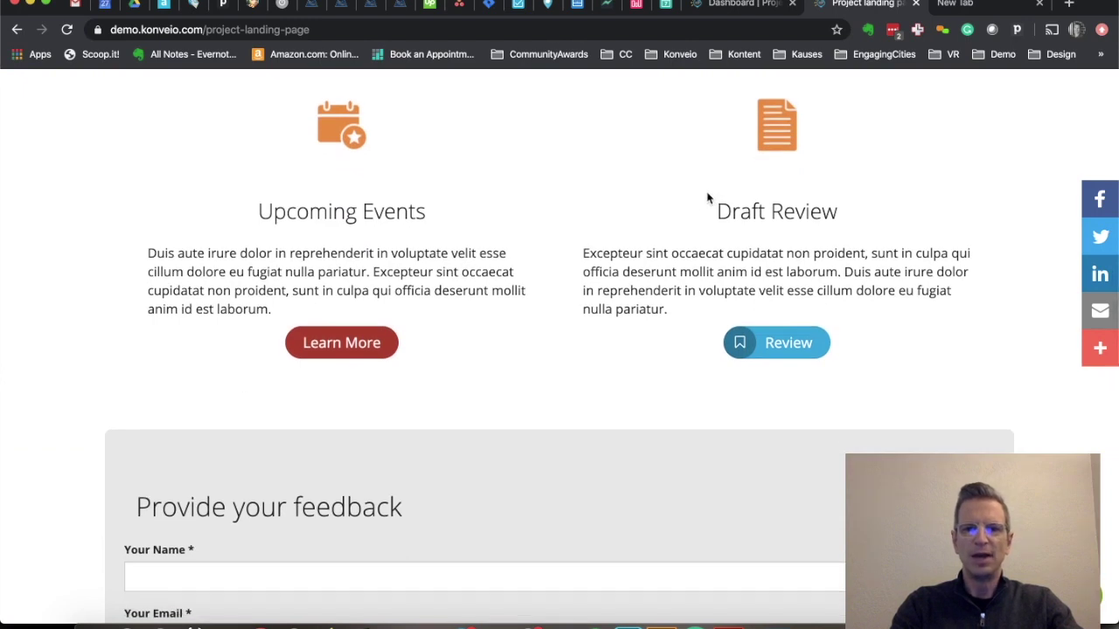
pyautogui.scroll(2, 708, 198)
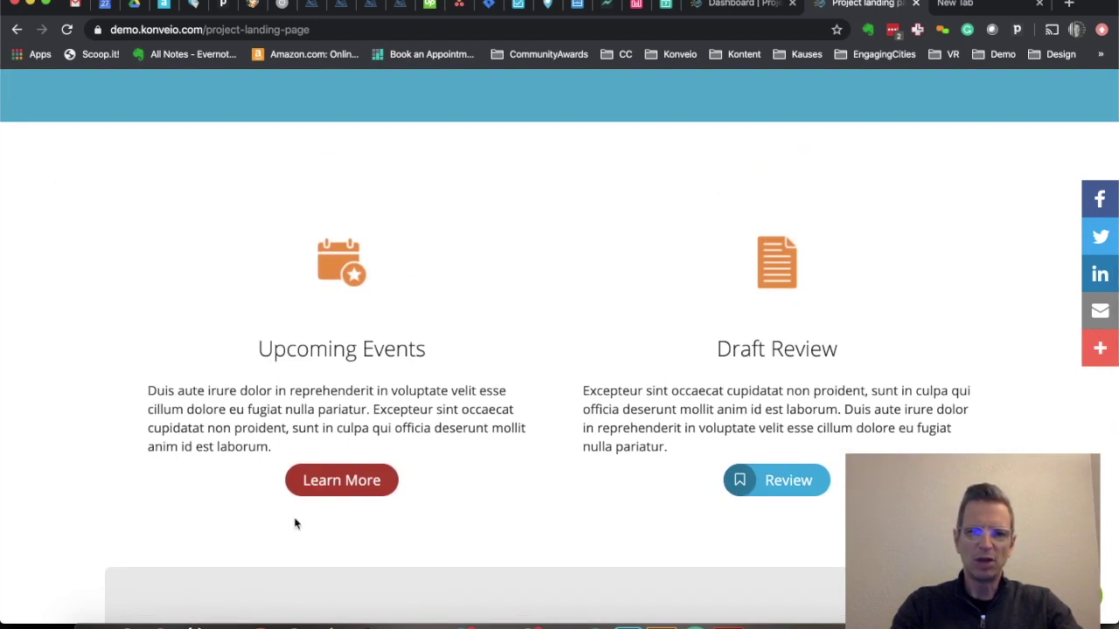
pyautogui.scroll(4, 527, 499)
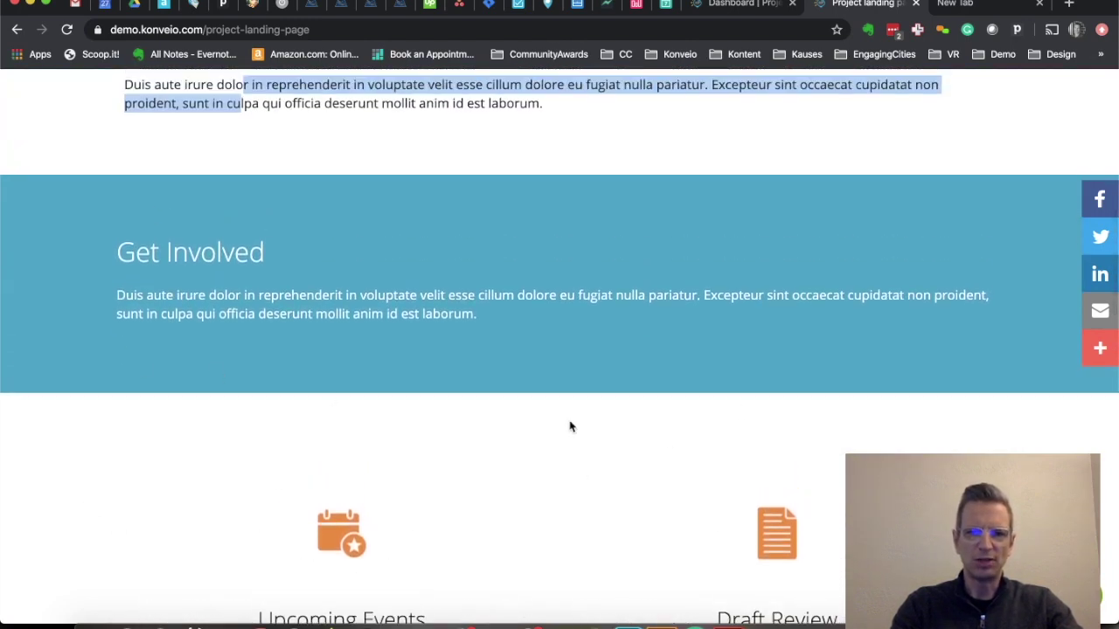
pyautogui.scroll(-4, 813, 433)
pyautogui.scroll(-6, 812, 432)
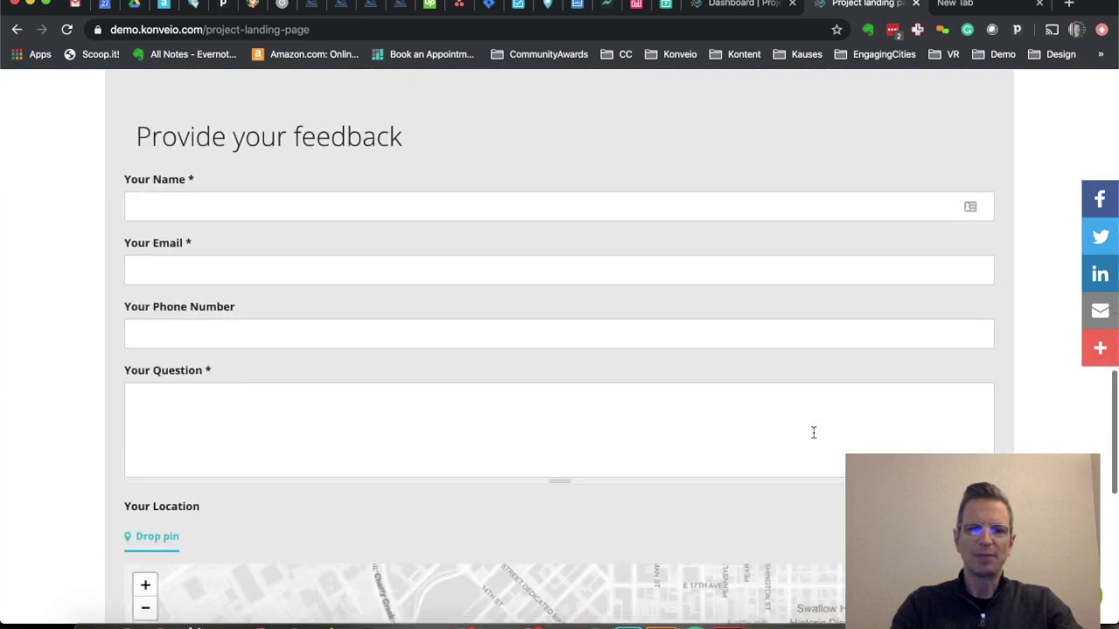
# Step: Return to the test site's overview pages, add a digital workshop, and open the new Digital Workshop page
pyautogui.click(740, 7)
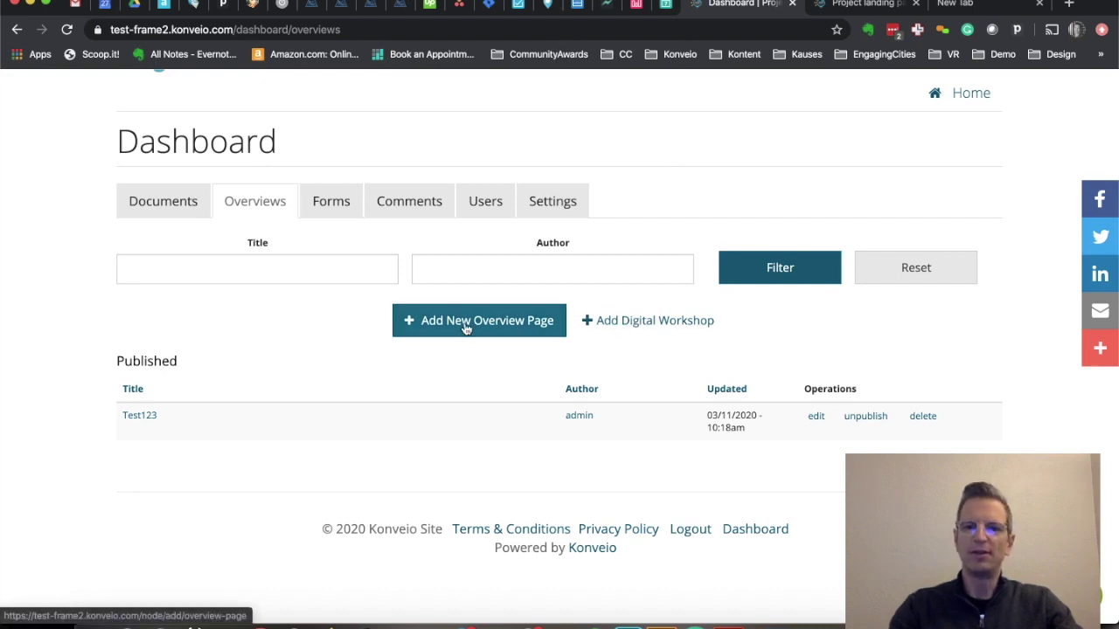
pyautogui.click(642, 323)
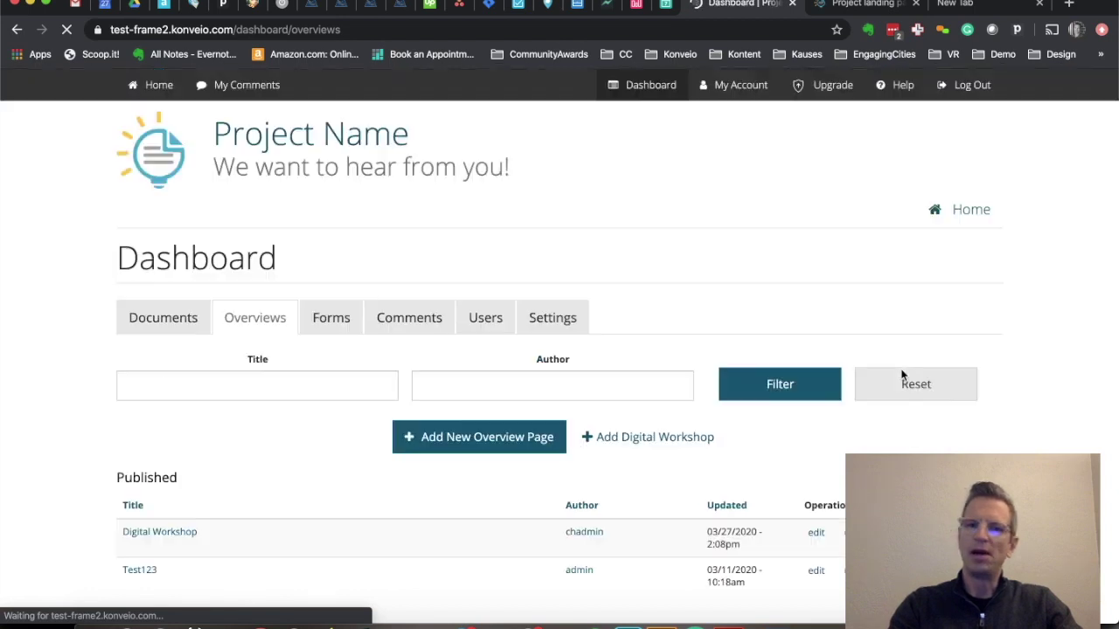
pyautogui.scroll(-3, 789, 358)
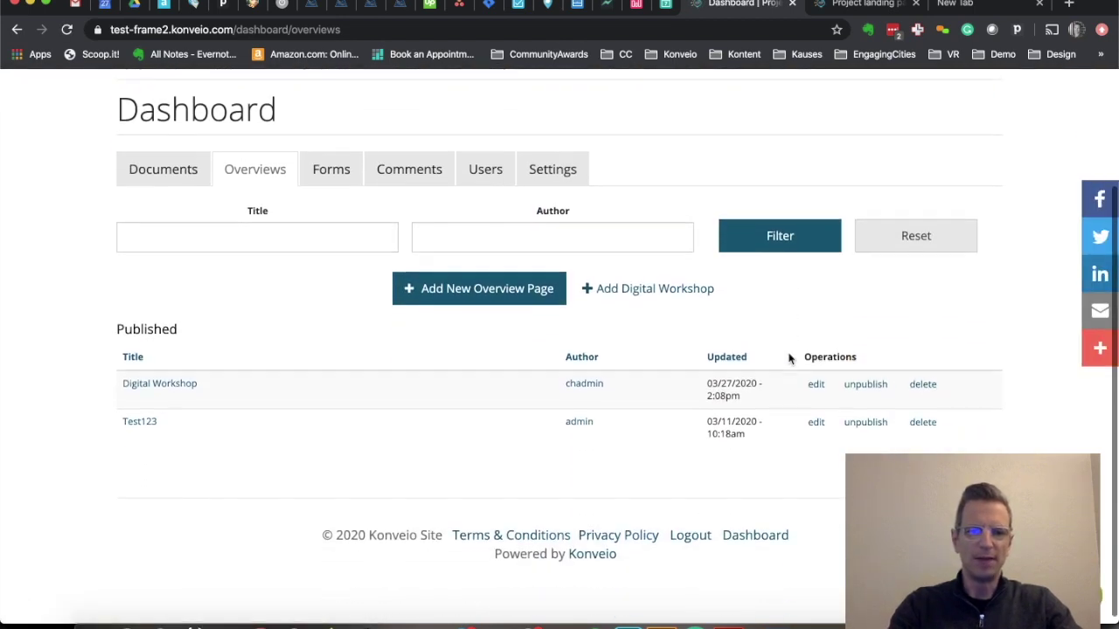
pyautogui.click(179, 382)
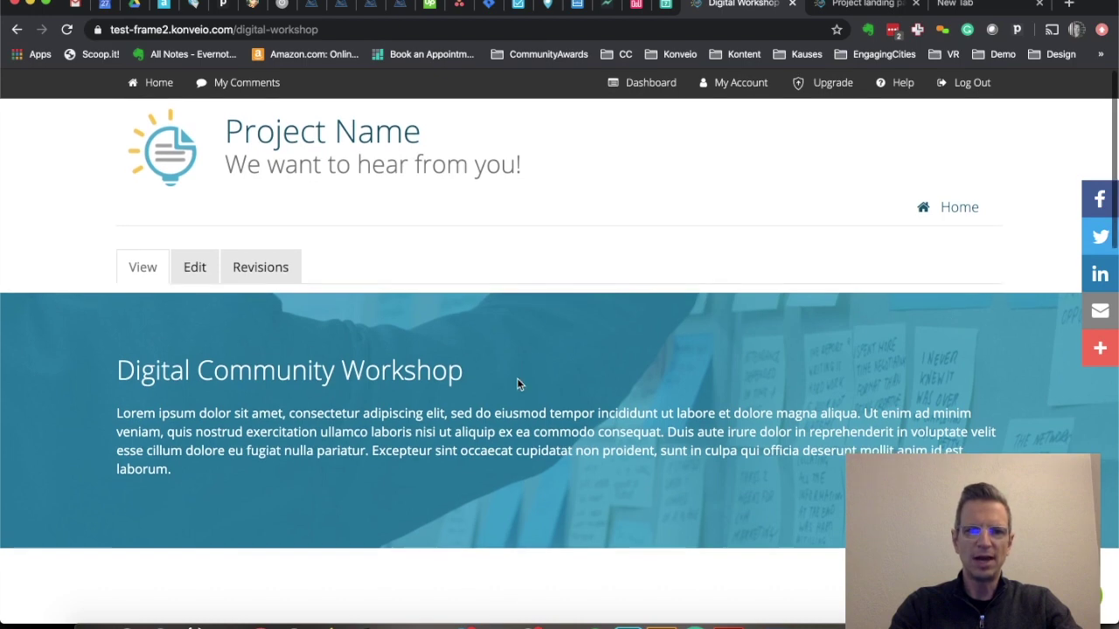
# Step: Review the Digital Workshop page's poster boards, workshop information, event details and video section, and return to its header
pyautogui.scroll(-4, 517, 382)
pyautogui.scroll(-5, 516, 382)
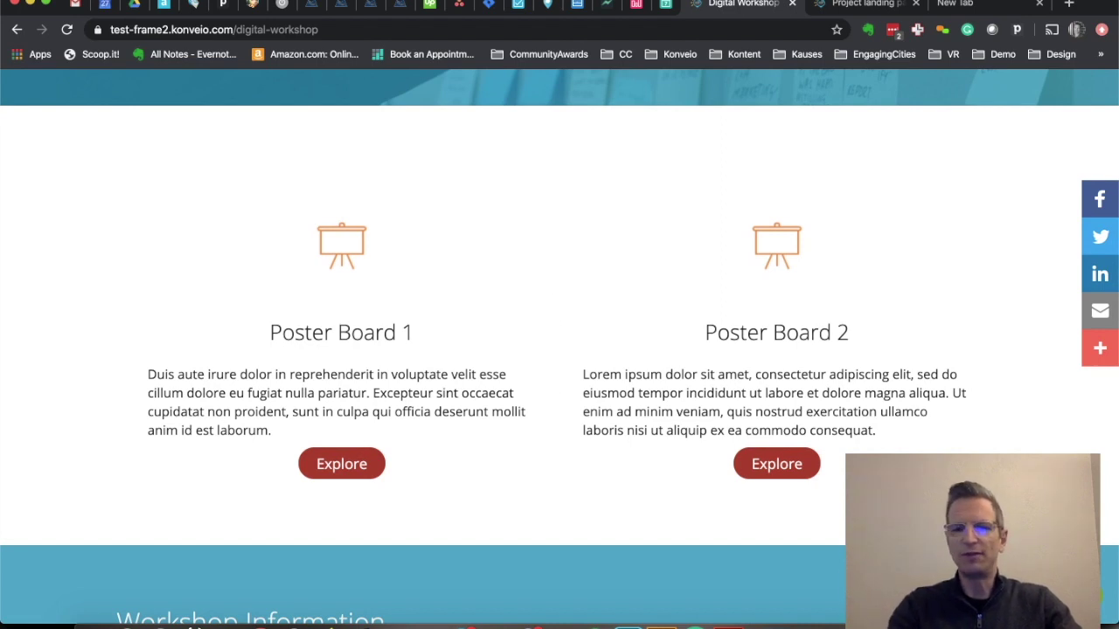
pyautogui.scroll(-5, 559, 350)
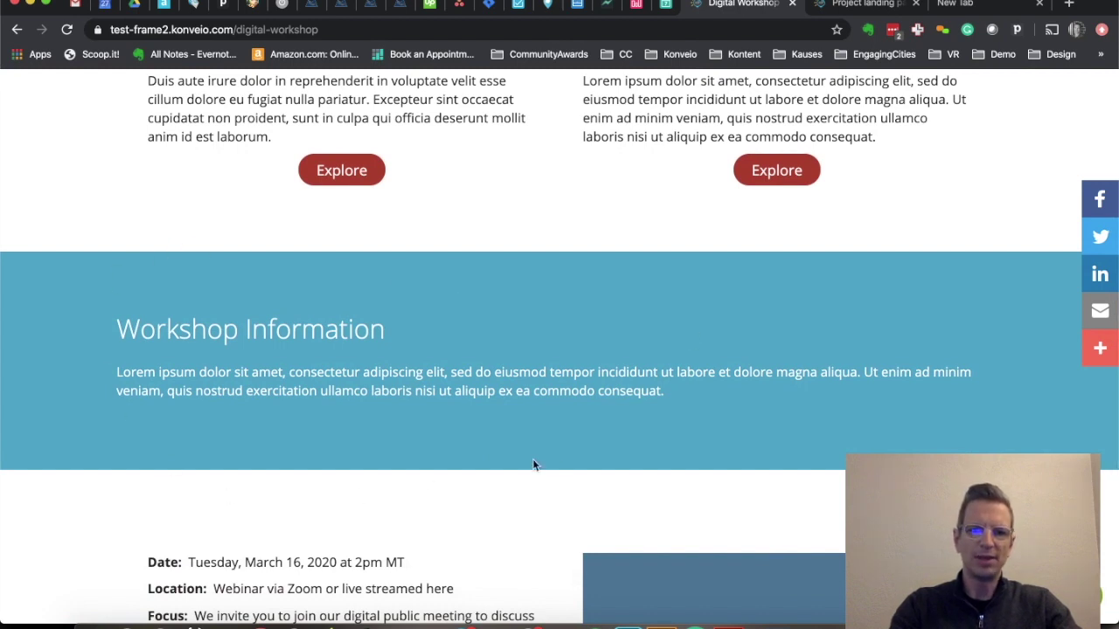
pyautogui.scroll(-1, 811, 468)
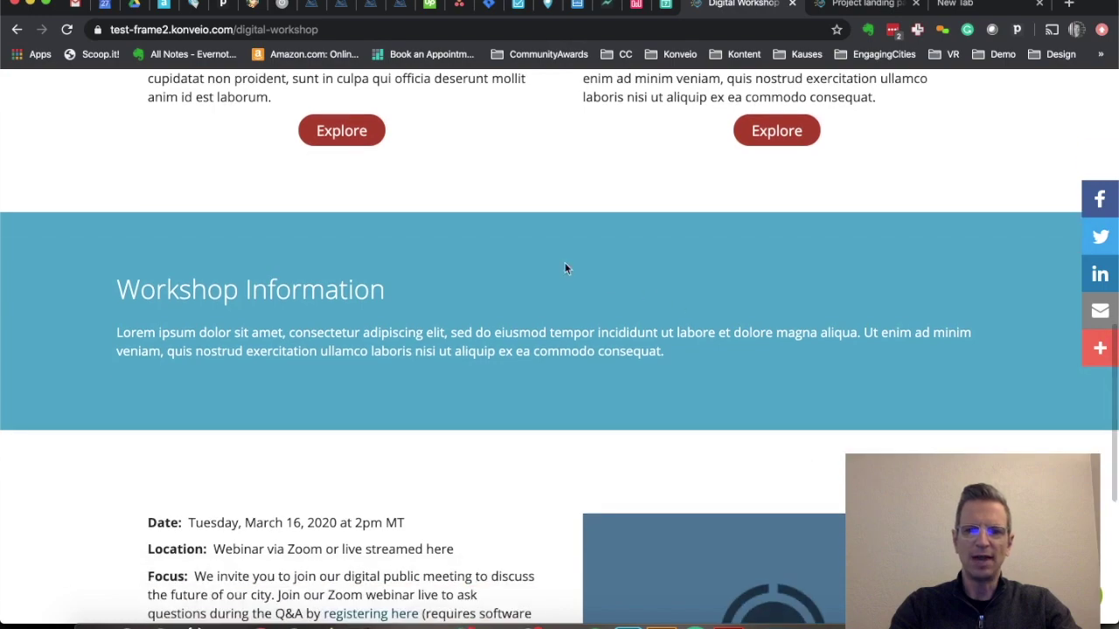
pyautogui.scroll(-7, 211, 331)
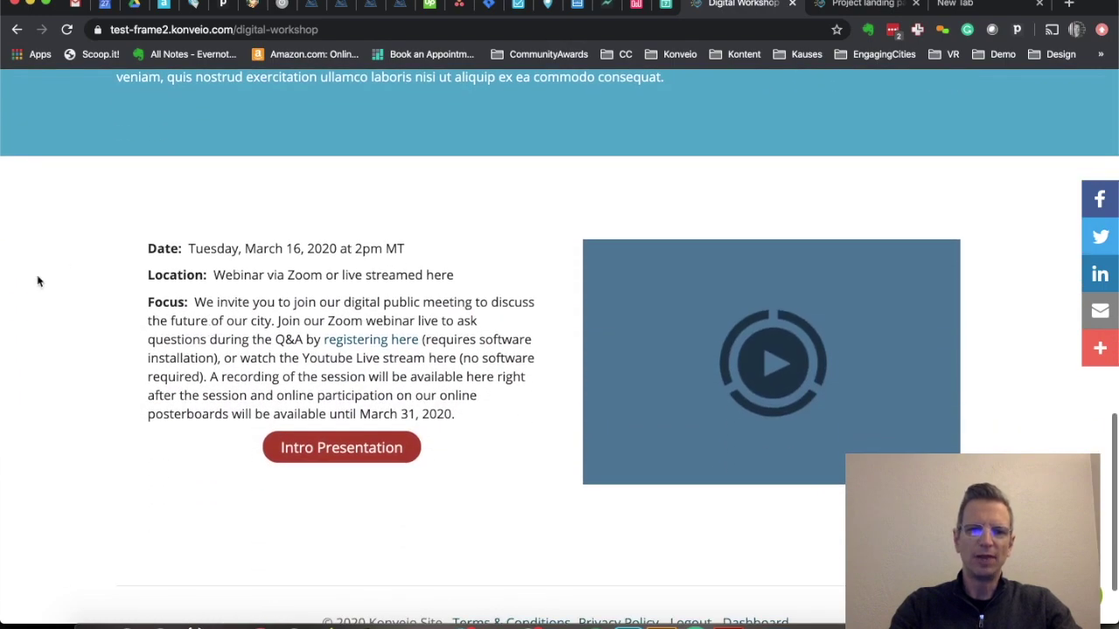
pyautogui.scroll(7, 290, 455)
pyautogui.scroll(15, 288, 456)
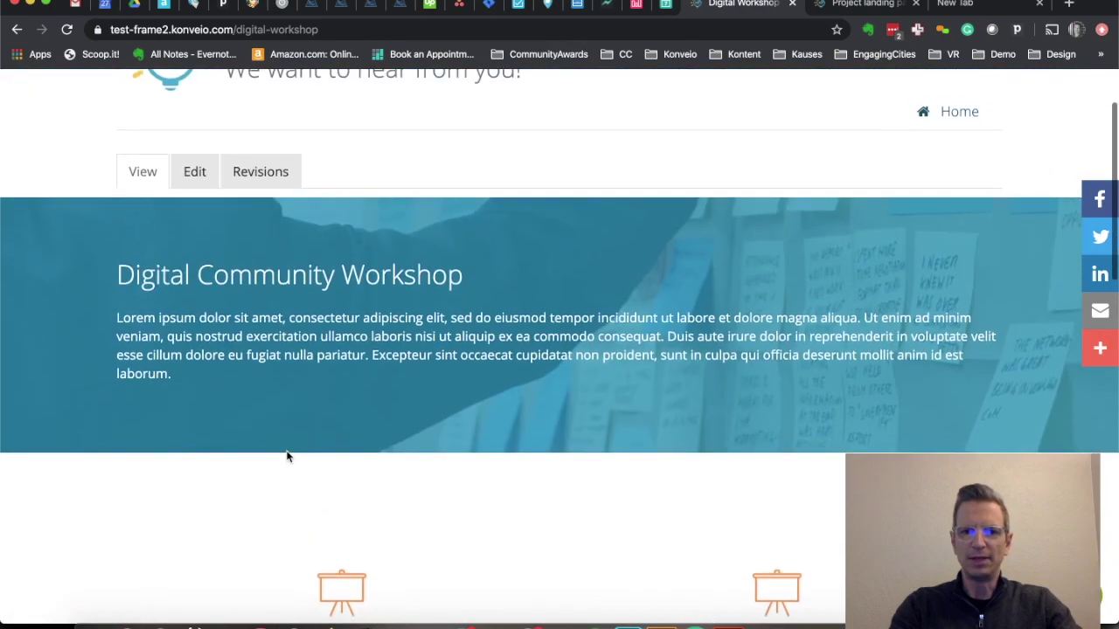
pyautogui.scroll(2, 350, 253)
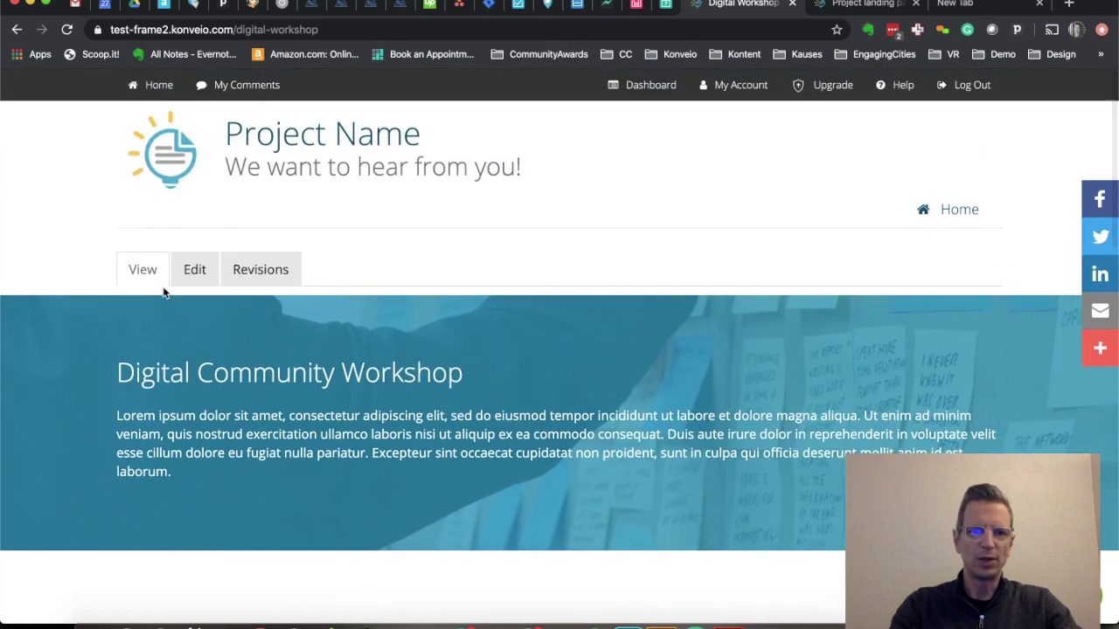
# Step: Open the Digital Workshop page for editing and examine the first content section's title and body text
pyautogui.click(196, 271)
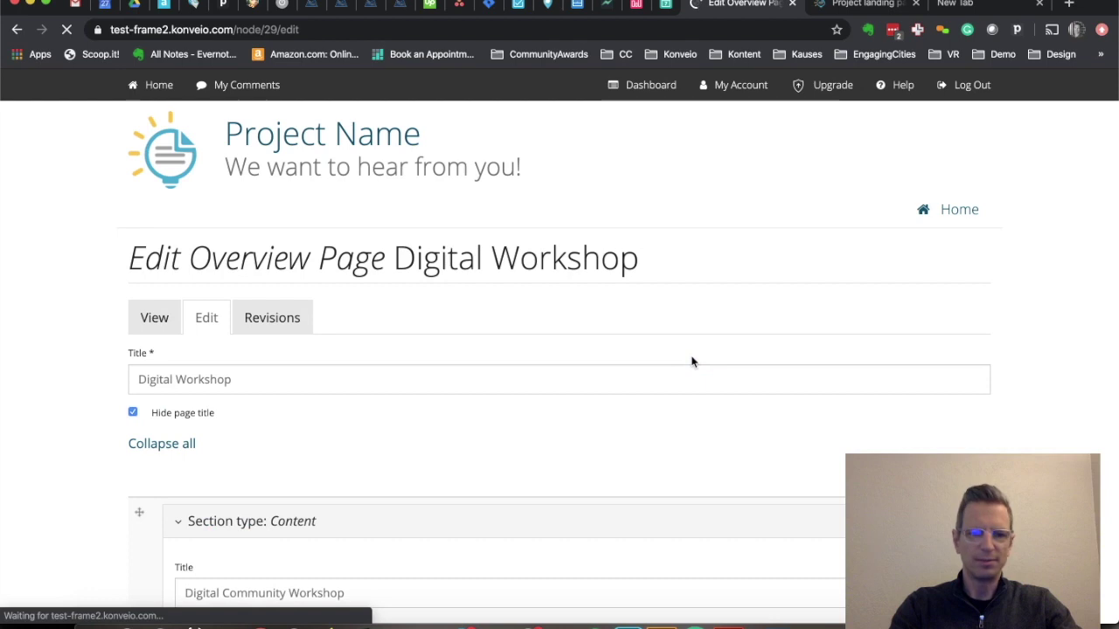
pyautogui.scroll(-3, 691, 362)
pyautogui.scroll(-2, 691, 362)
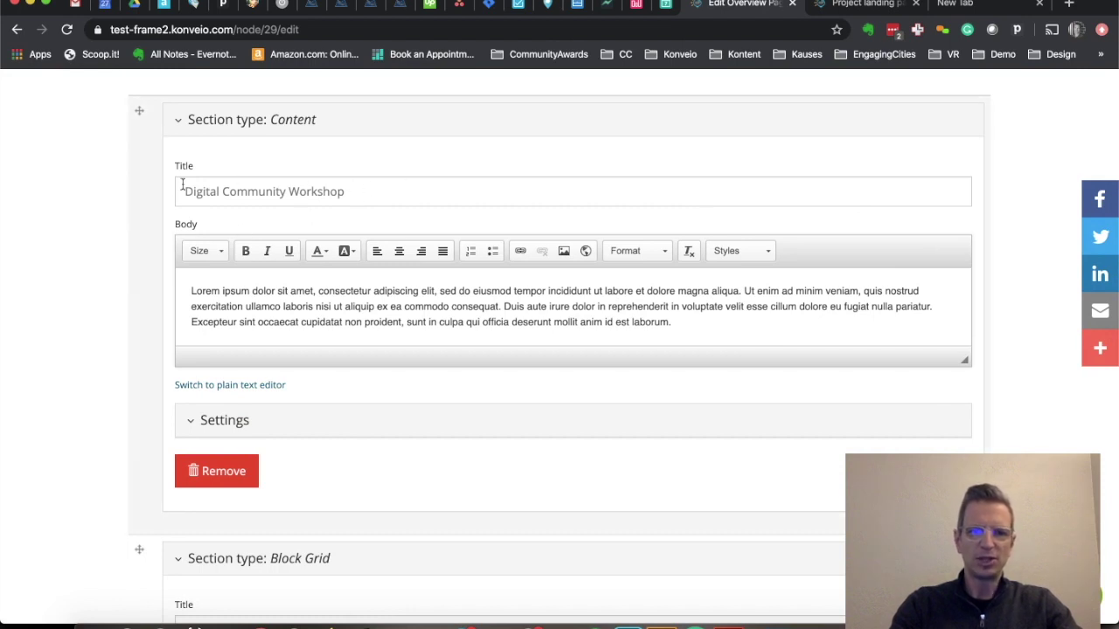
pyautogui.moveTo(373, 201); pyautogui.dragTo(160, 189)
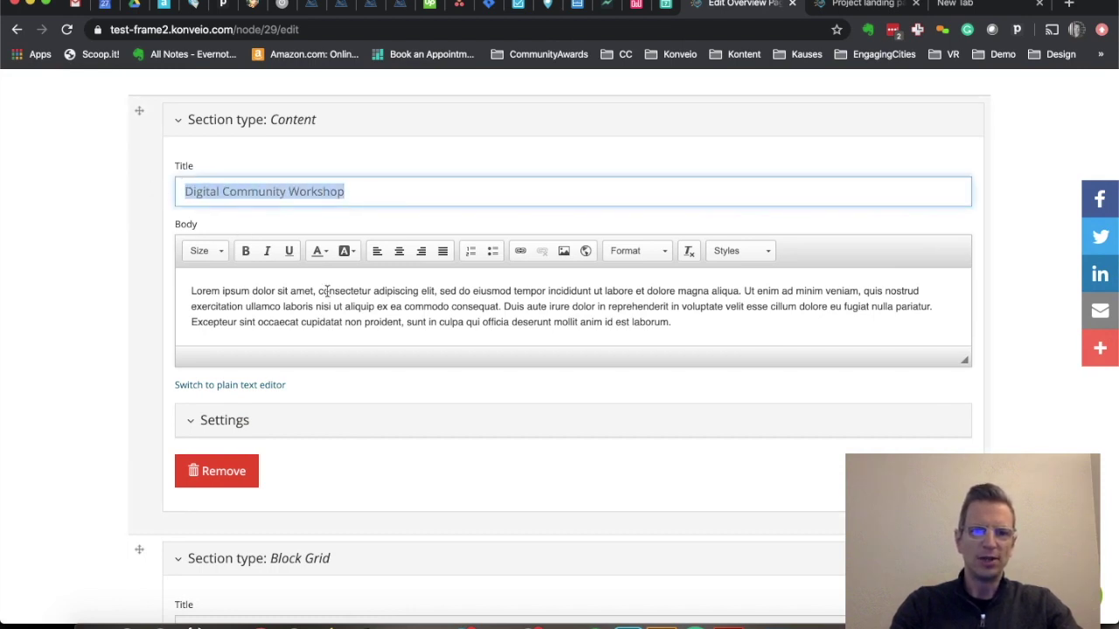
pyautogui.tripleClick(367, 327)
pyautogui.click(420, 316)
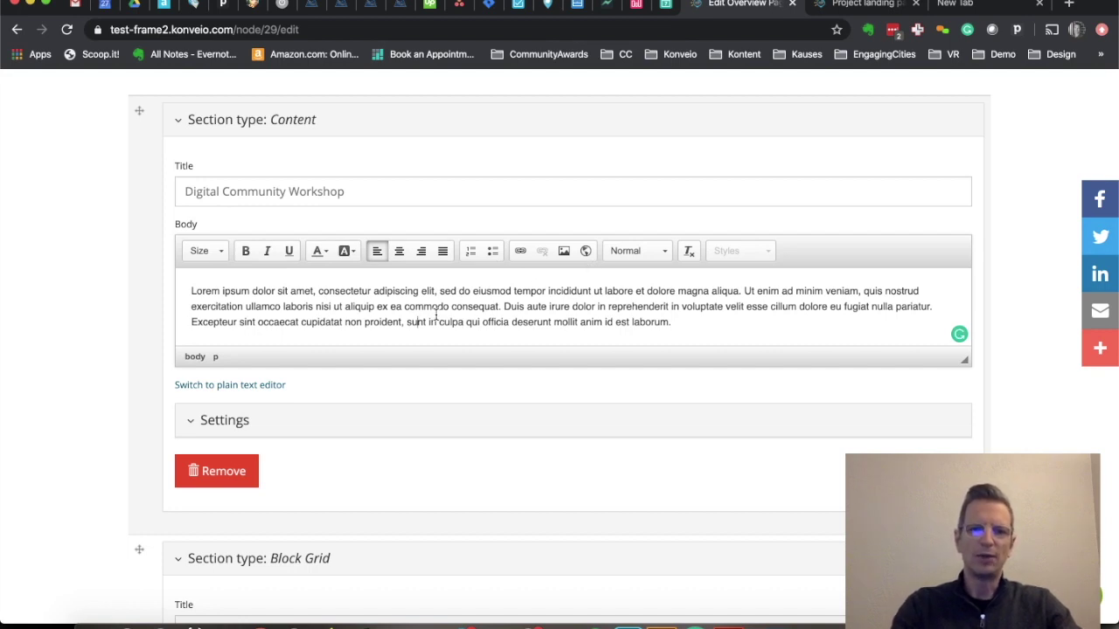
# Step: Make the words "adipiscing elit," bold in the first content section's body text
pyautogui.moveTo(436, 292); pyautogui.dragTo(375, 292)
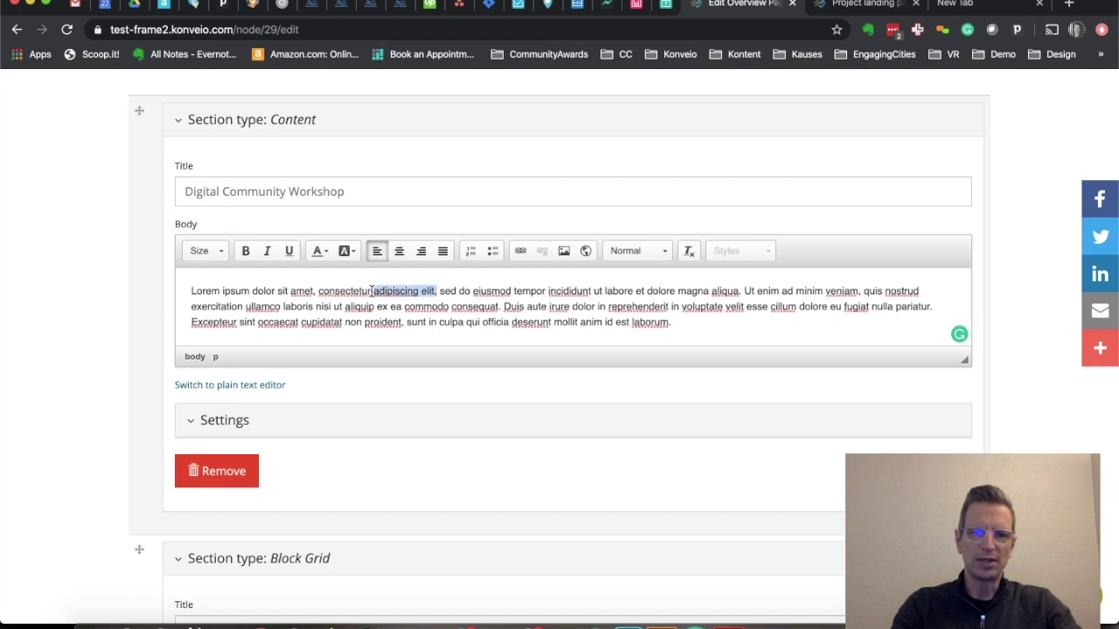
pyautogui.click(247, 252)
pyautogui.click(432, 320)
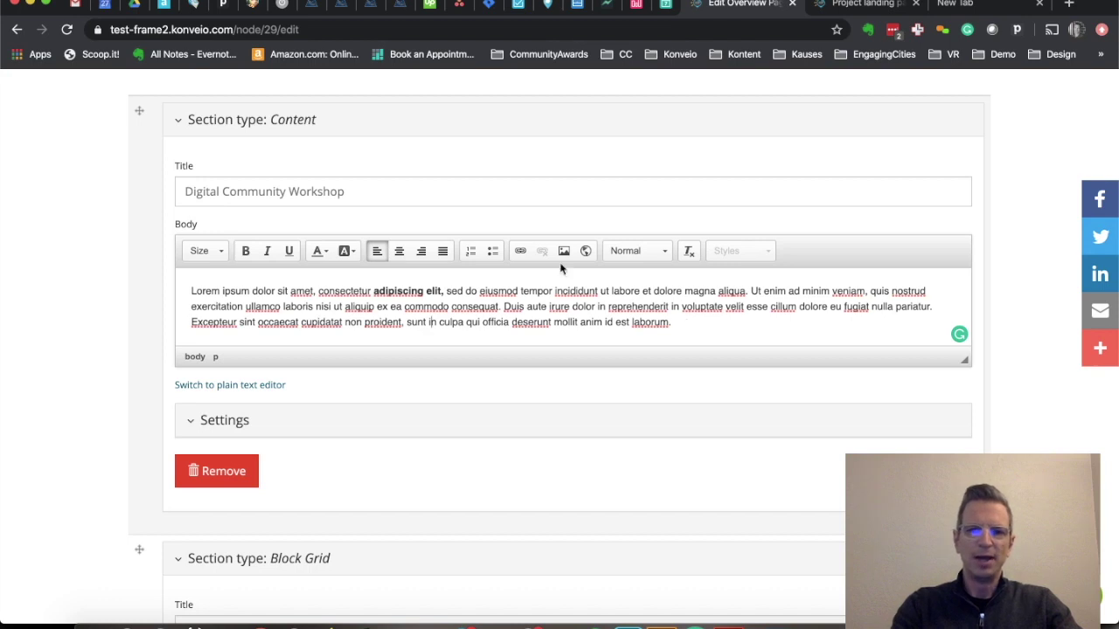
# Step: Examine the link options for "est laborum" and the available paragraph formats without applying any of them
pyautogui.moveTo(671, 323); pyautogui.dragTo(616, 320)
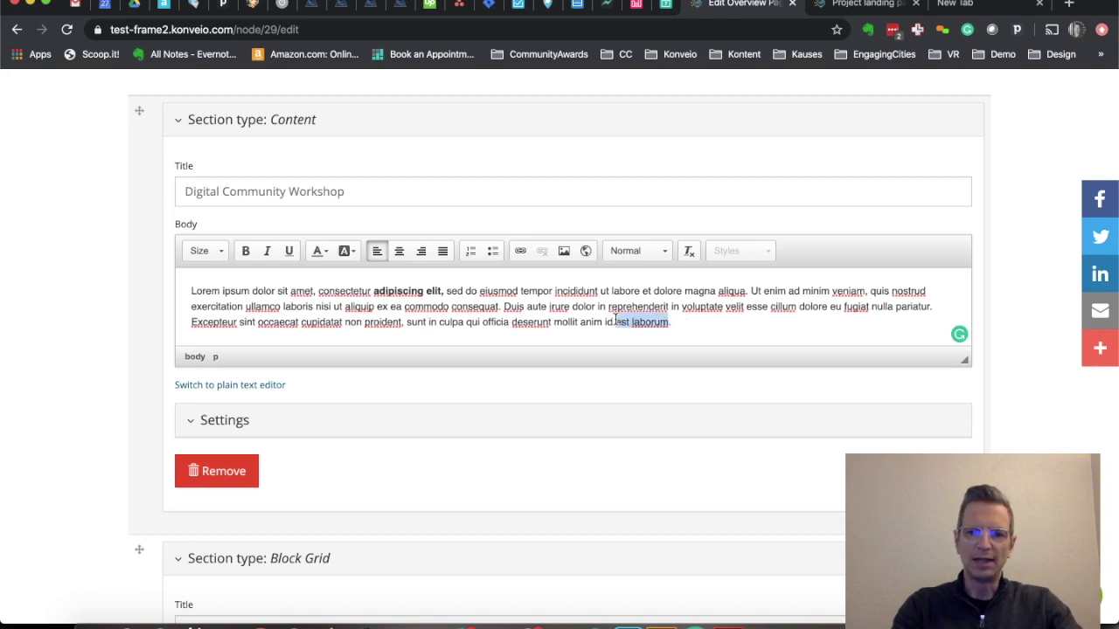
pyautogui.click(521, 251)
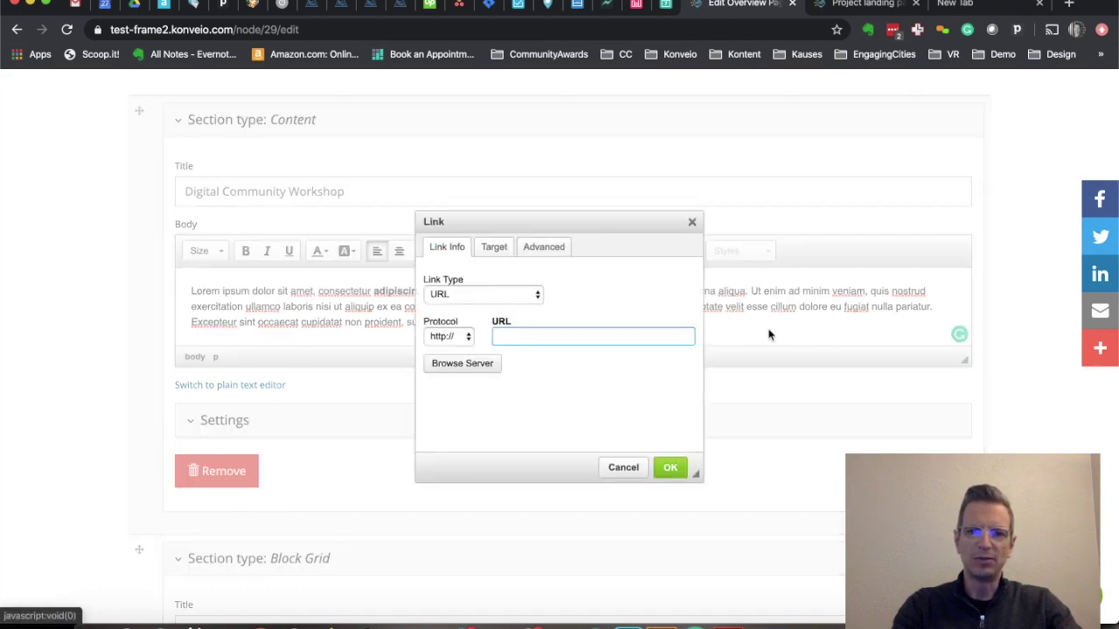
pyautogui.click(692, 224)
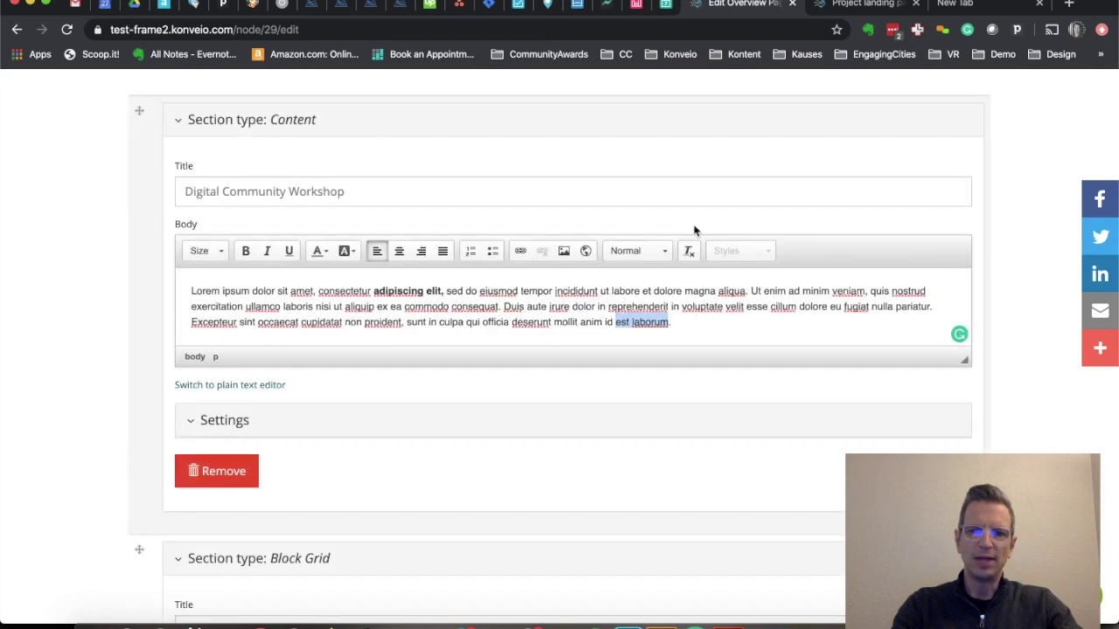
pyautogui.click(628, 254)
pyautogui.scroll(-1, 632, 380)
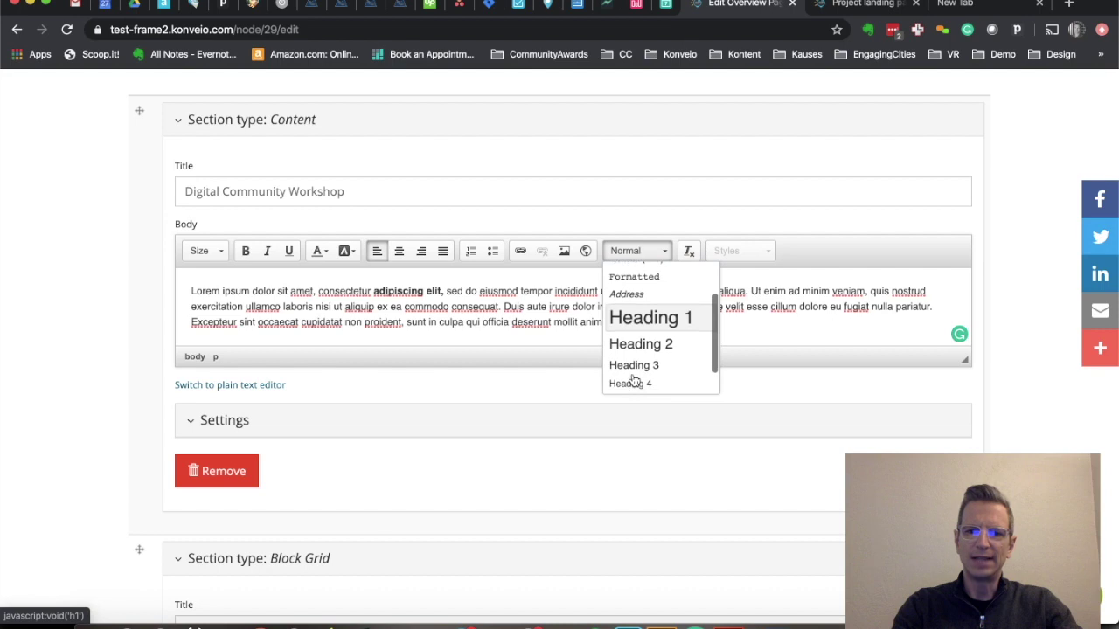
pyautogui.click(787, 335)
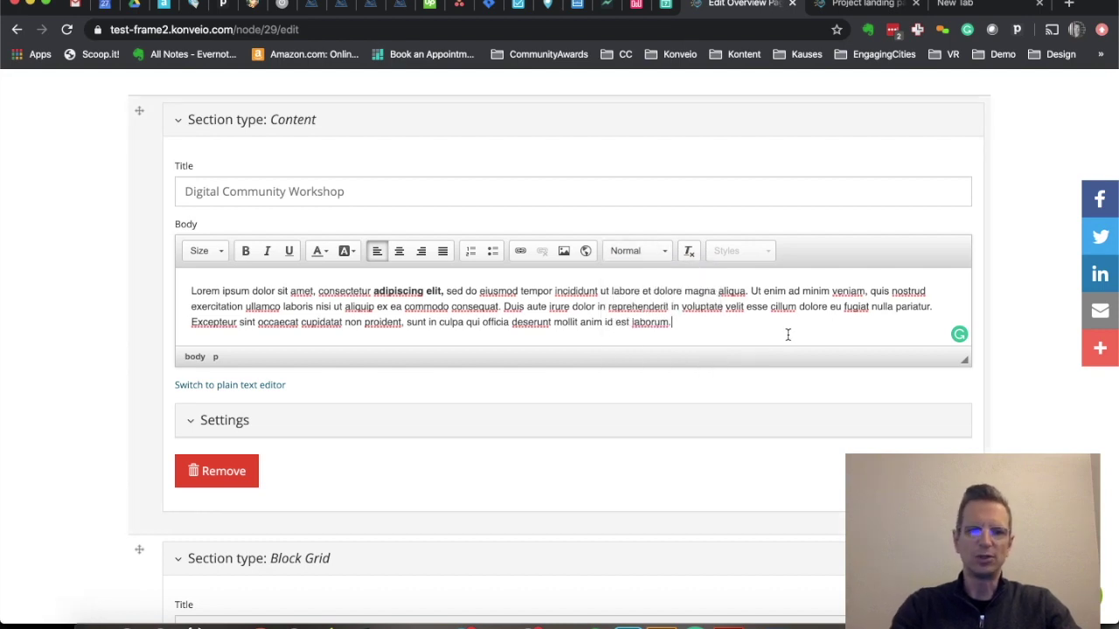
# Step: Expand the first content section's settings and examine its class choices, background image, style and full-width option
pyautogui.scroll(-2, 787, 335)
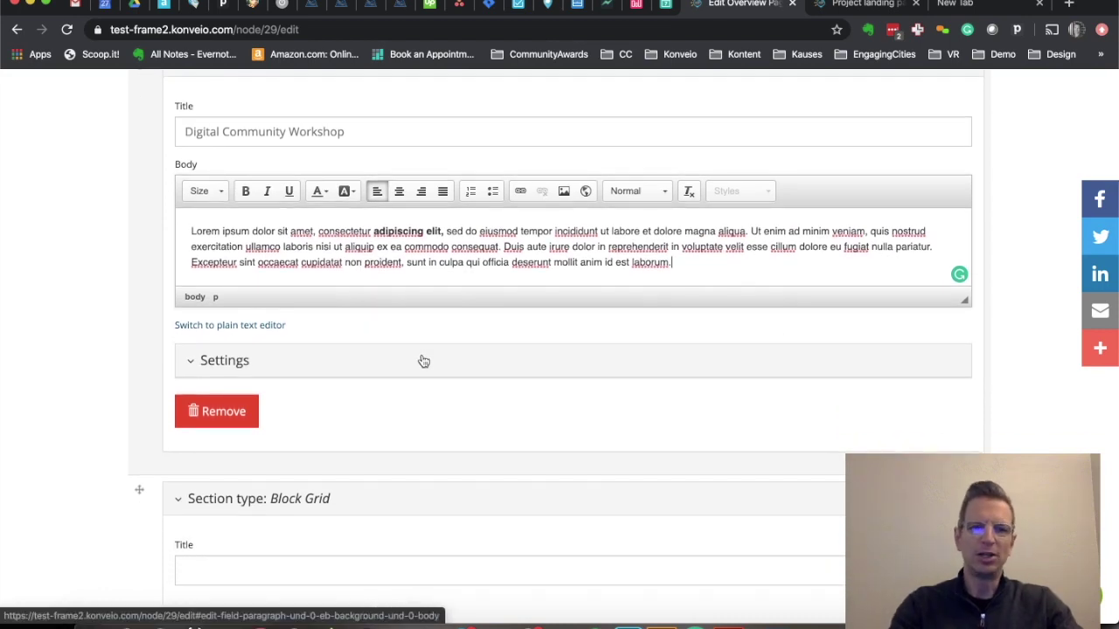
pyautogui.click(219, 362)
pyautogui.scroll(1, 131, 376)
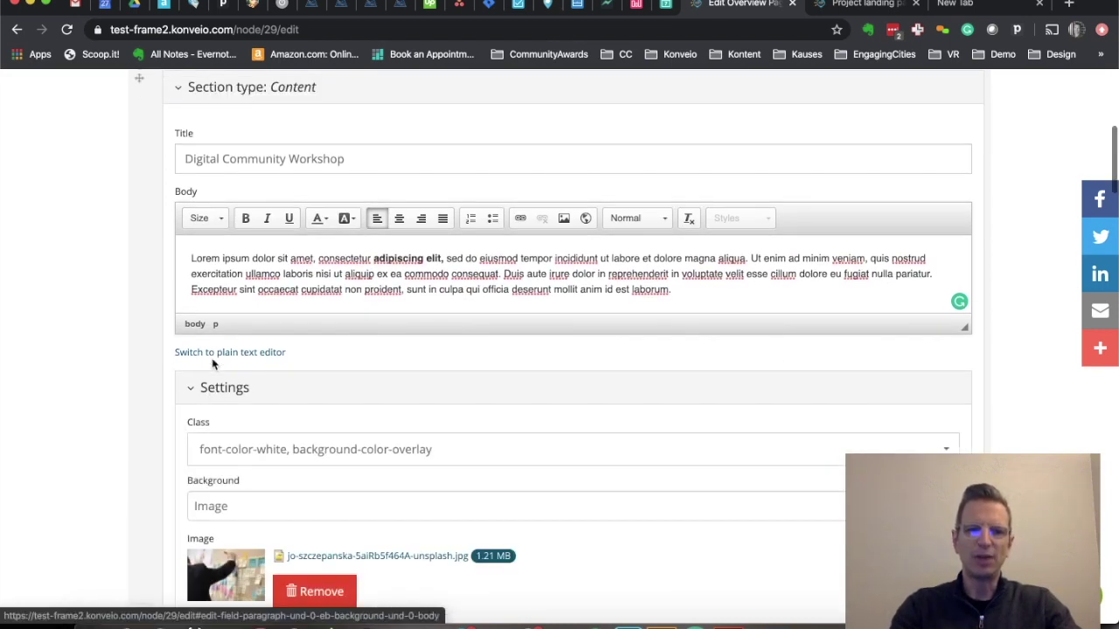
pyautogui.scroll(-1, 110, 388)
pyautogui.scroll(-4, 110, 388)
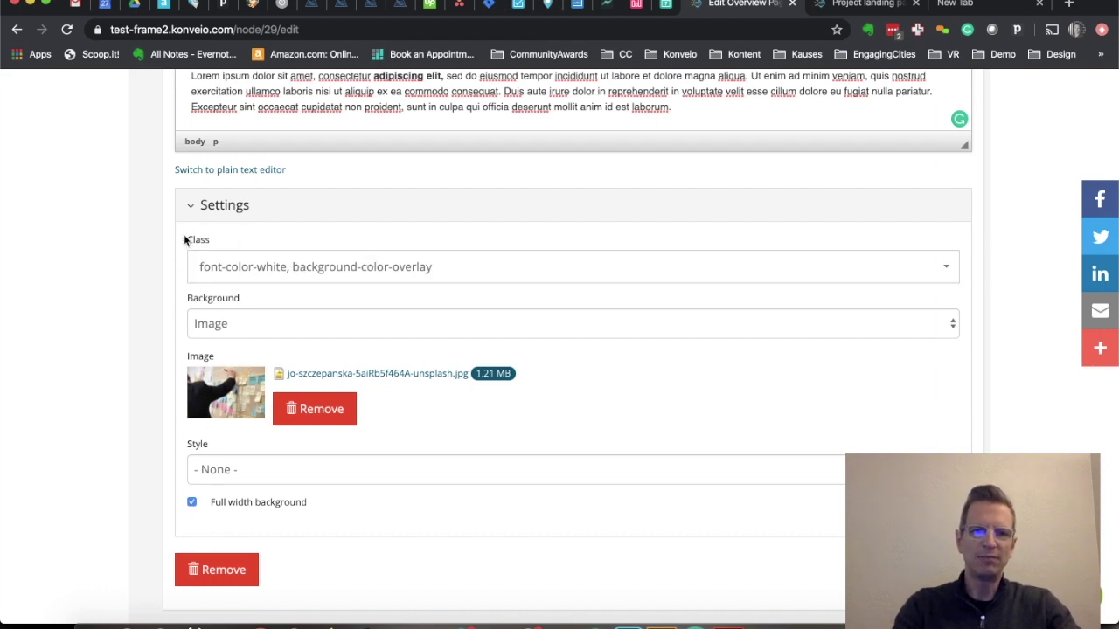
pyautogui.click(275, 282)
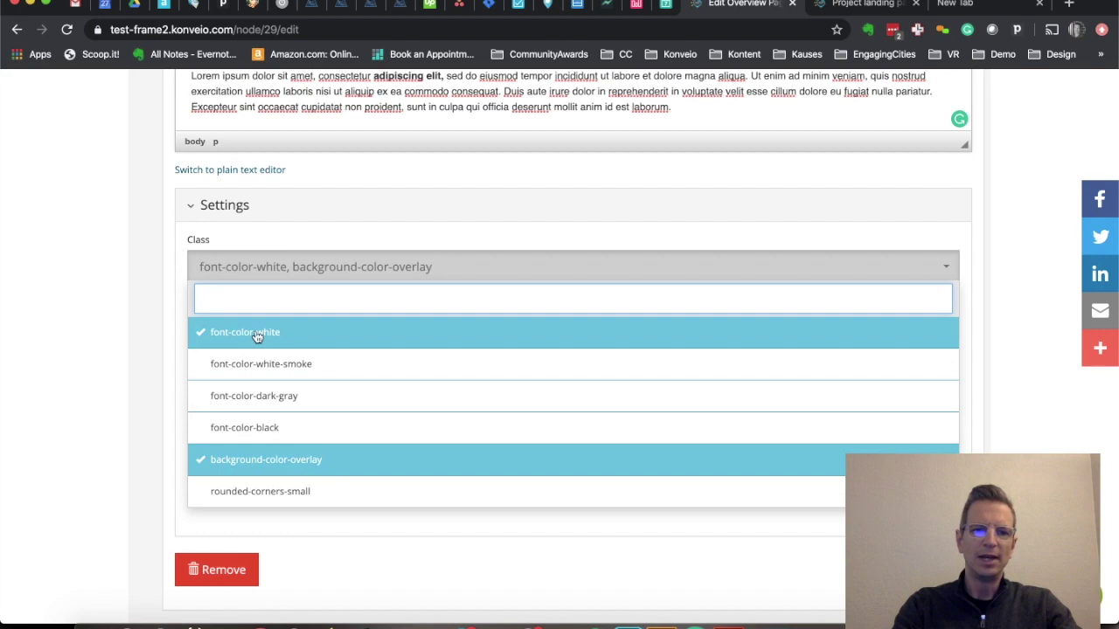
pyautogui.click(84, 312)
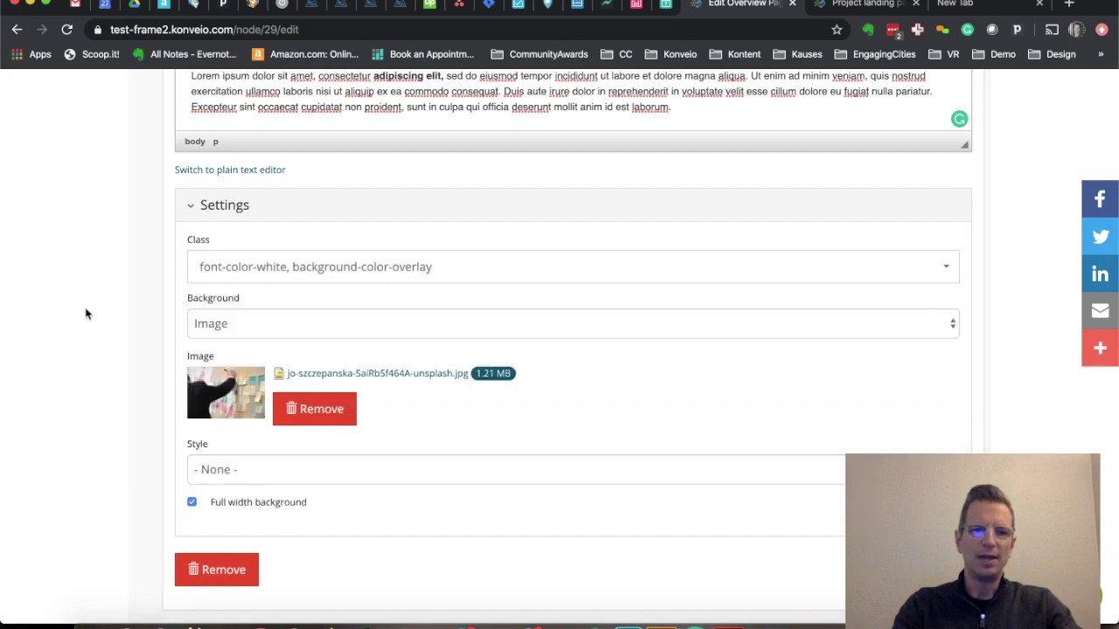
# Step: Leave the editor without saving and return to the Digital Workshop page to view its banner and poster boards
pyautogui.hscroll(-5, 83, 357)
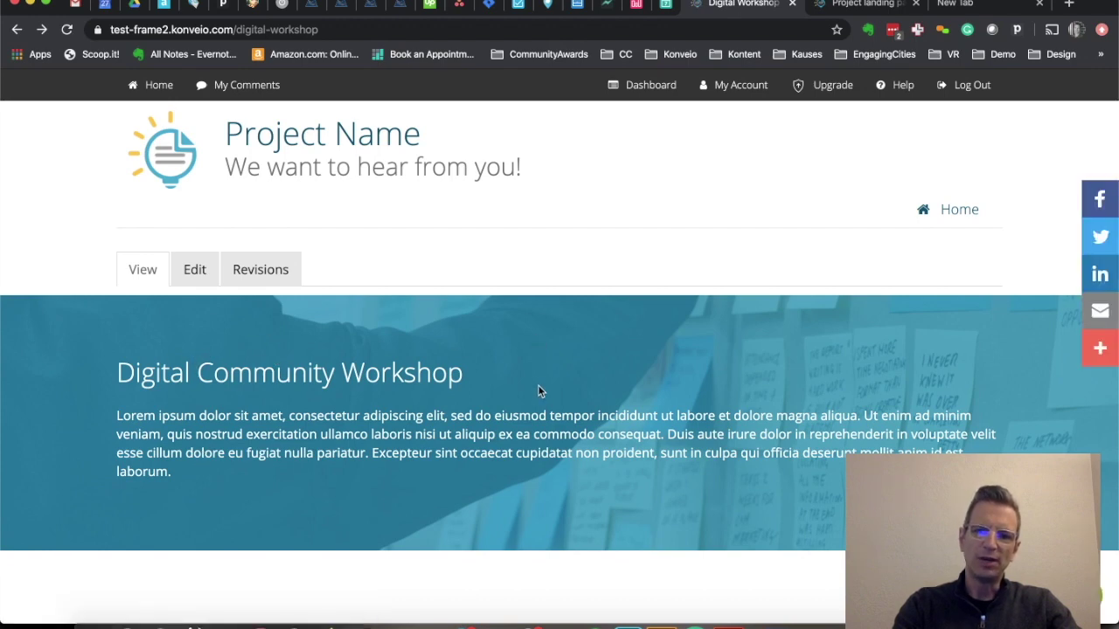
pyautogui.scroll(-5, 533, 389)
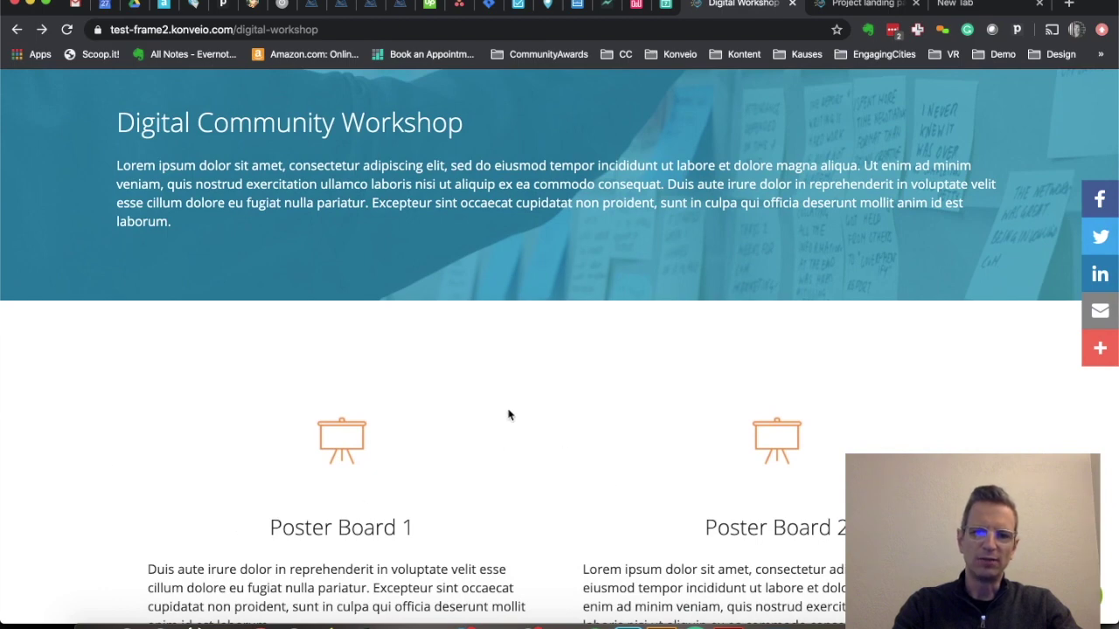
# Step: Open the Digital Workshop page for editing and review the Poster Board 1 and Poster Board 2 blocks in the Block Grid section
pyautogui.scroll(4, 461, 457)
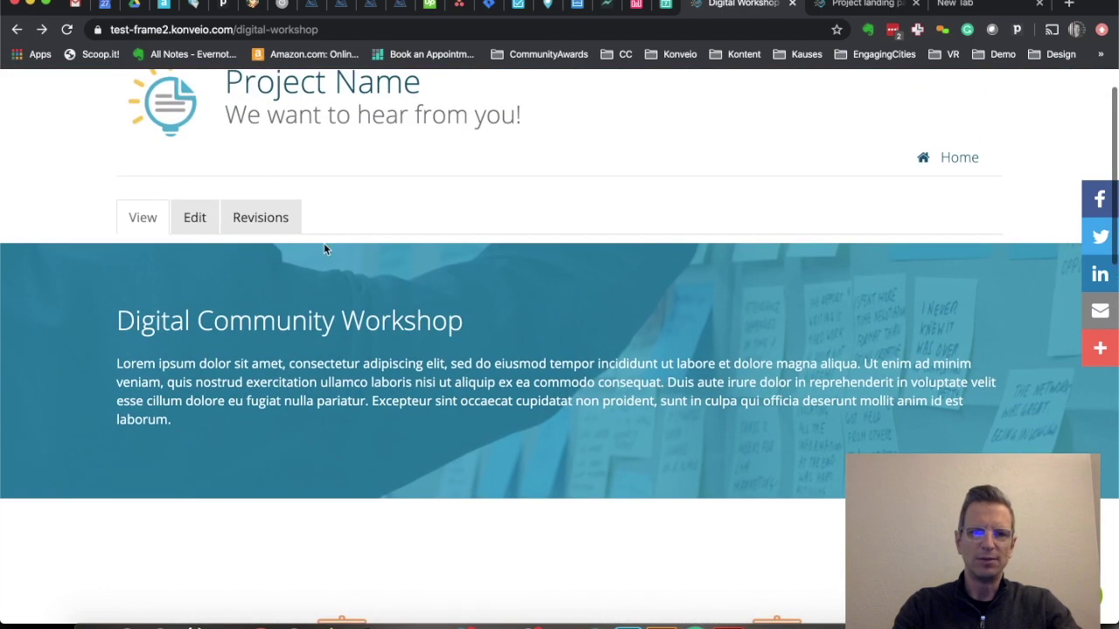
pyautogui.click(206, 220)
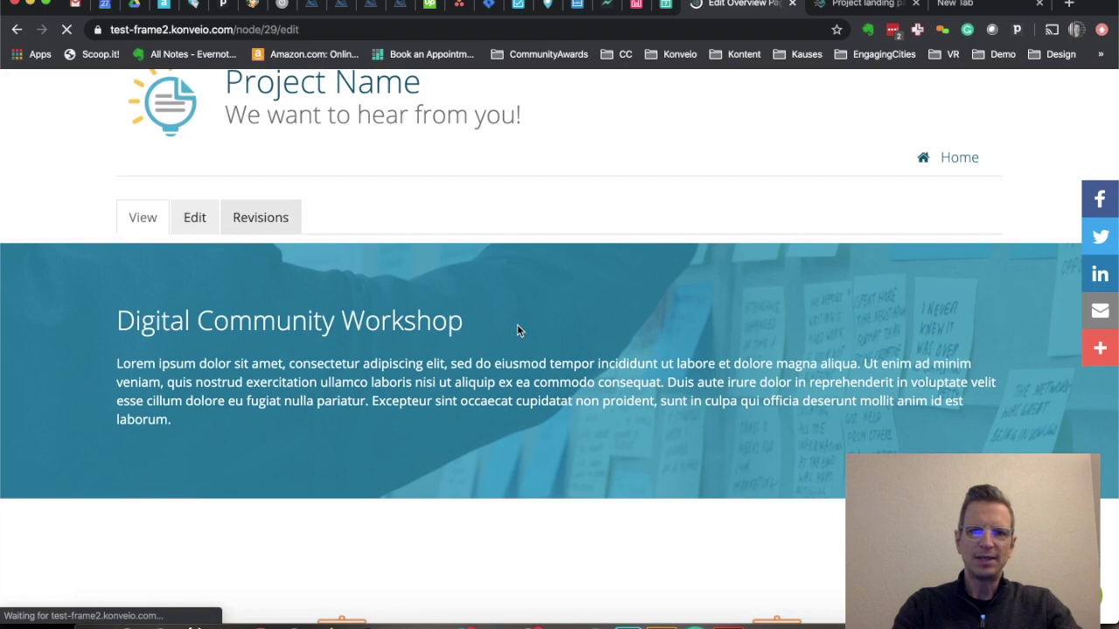
pyautogui.scroll(-10, 517, 330)
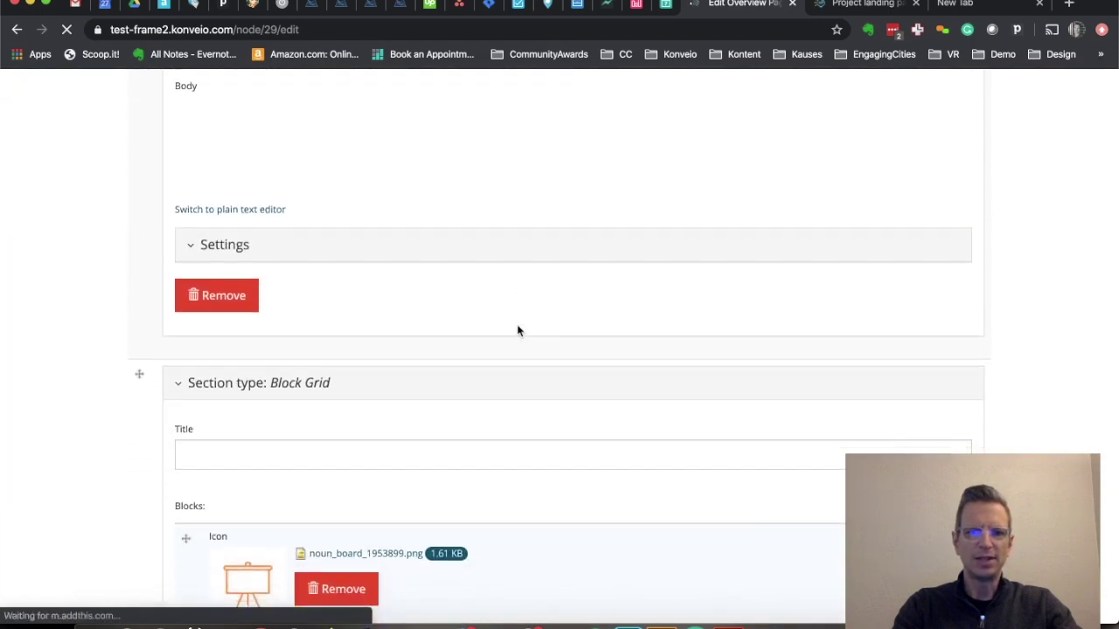
pyautogui.scroll(-3, 111, 338)
pyautogui.scroll(-3, 111, 338)
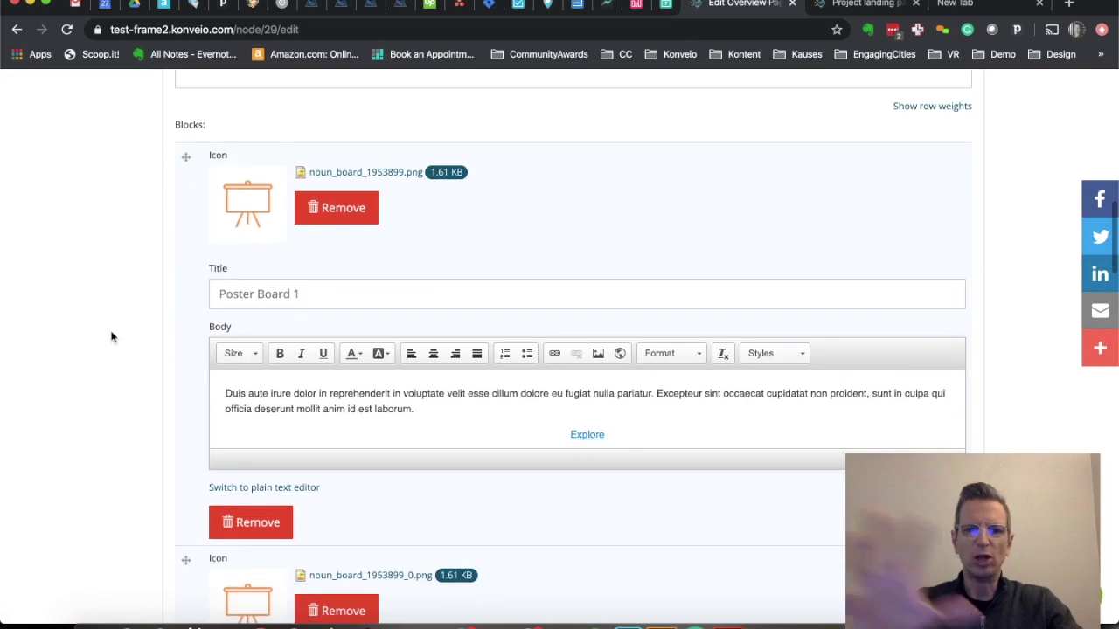
pyautogui.scroll(-1, 111, 338)
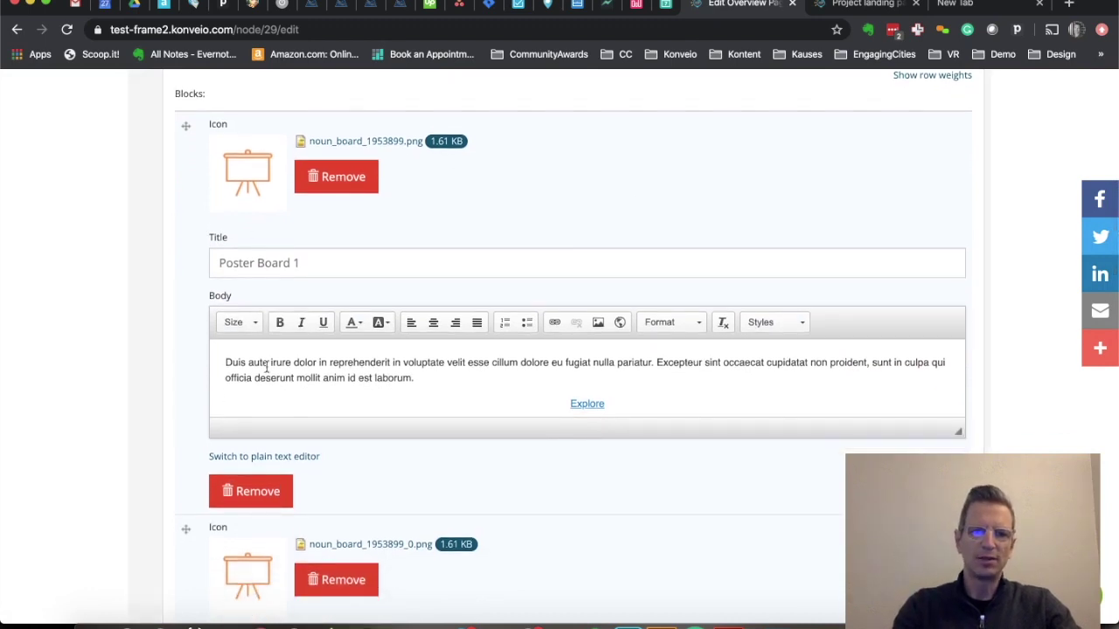
pyautogui.scroll(-6, 500, 400)
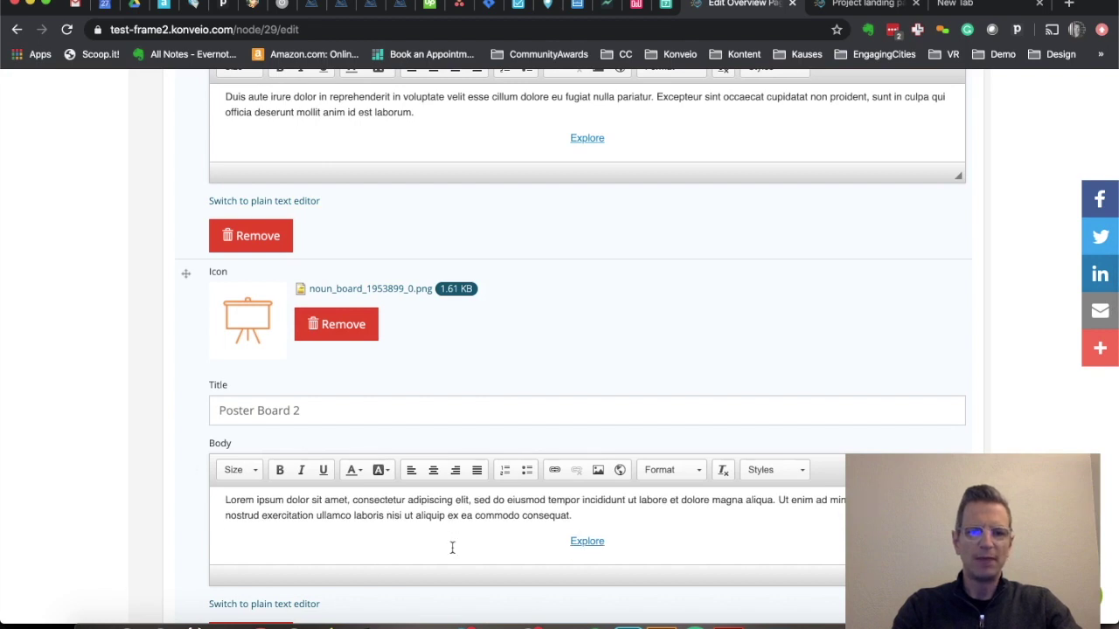
pyautogui.scroll(-7, 452, 547)
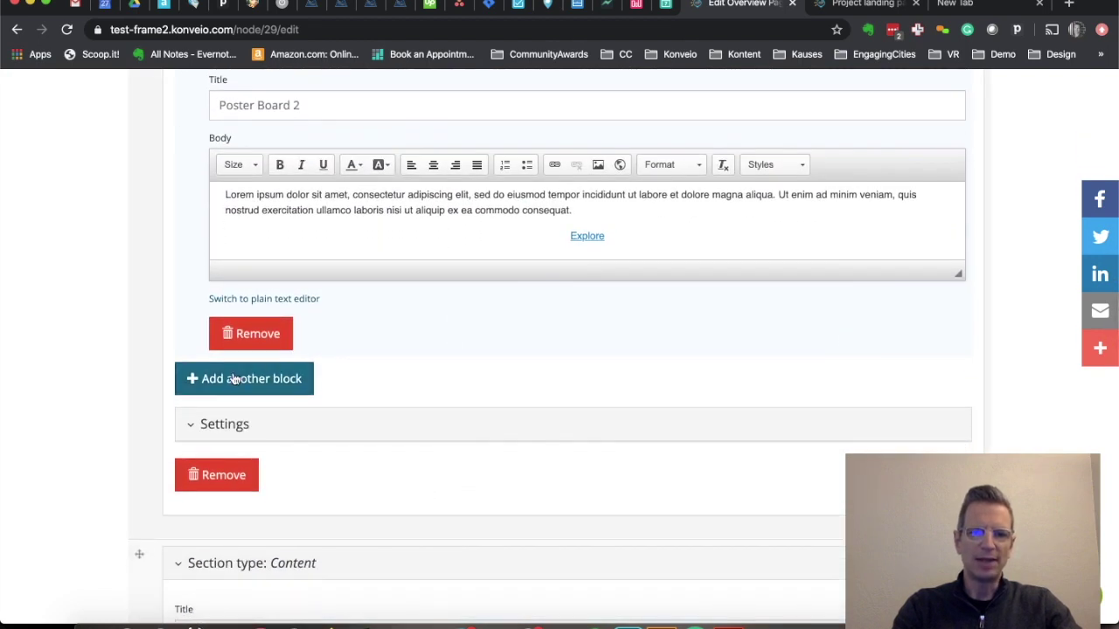
# Step: Expand the settings of the poster boards' Block Grid section and examine its options alongside the blocks
pyautogui.click(214, 425)
pyautogui.scroll(13, 212, 426)
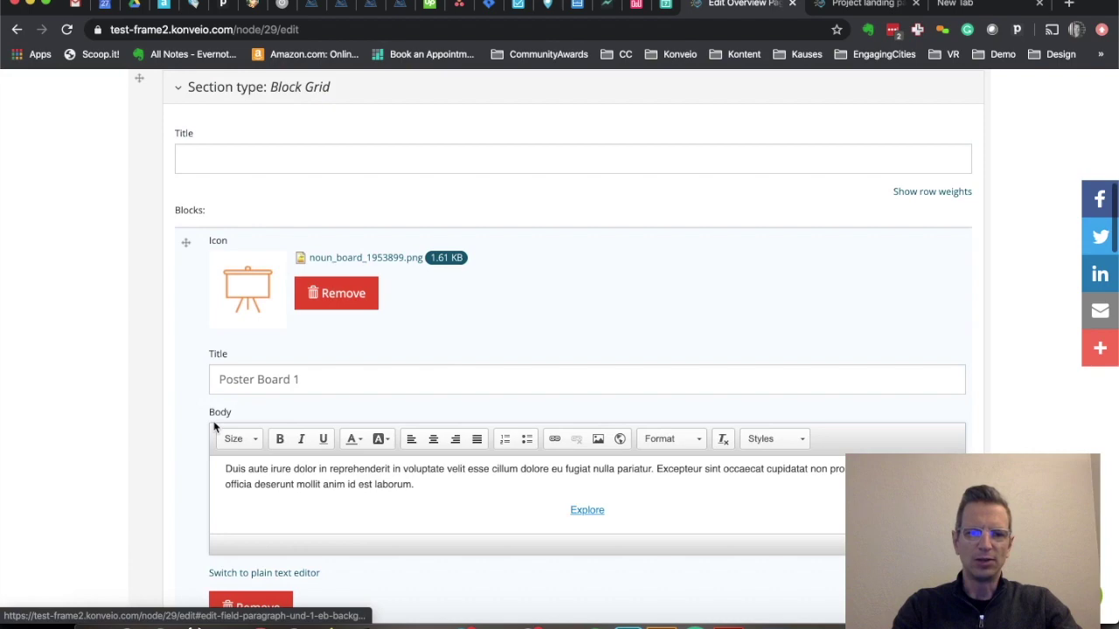
pyautogui.scroll(-15, 140, 401)
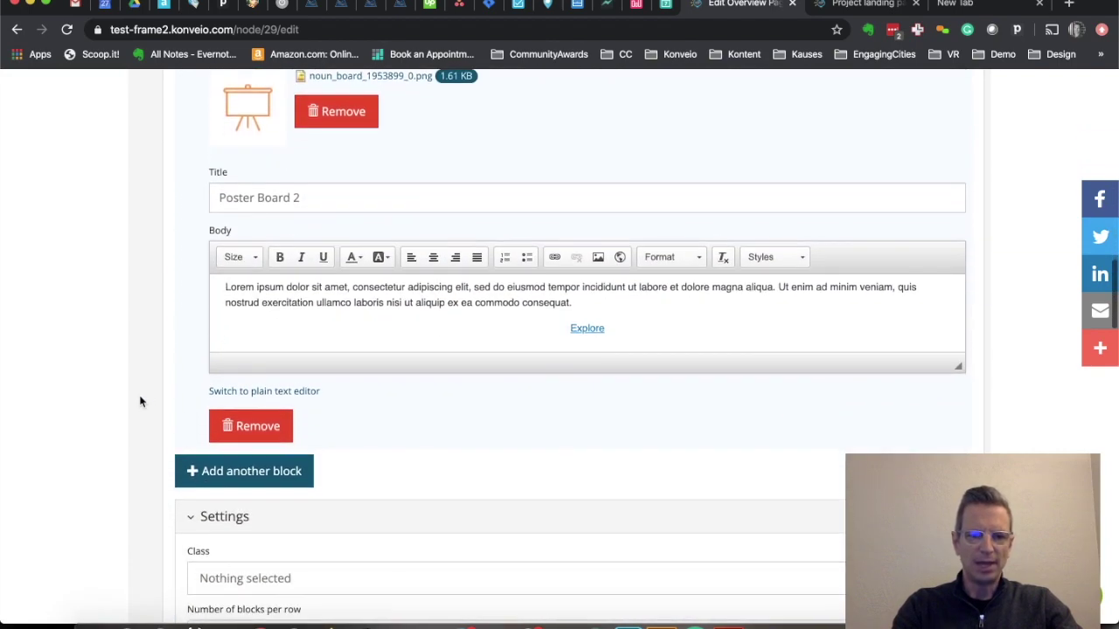
pyautogui.scroll(-3, 140, 402)
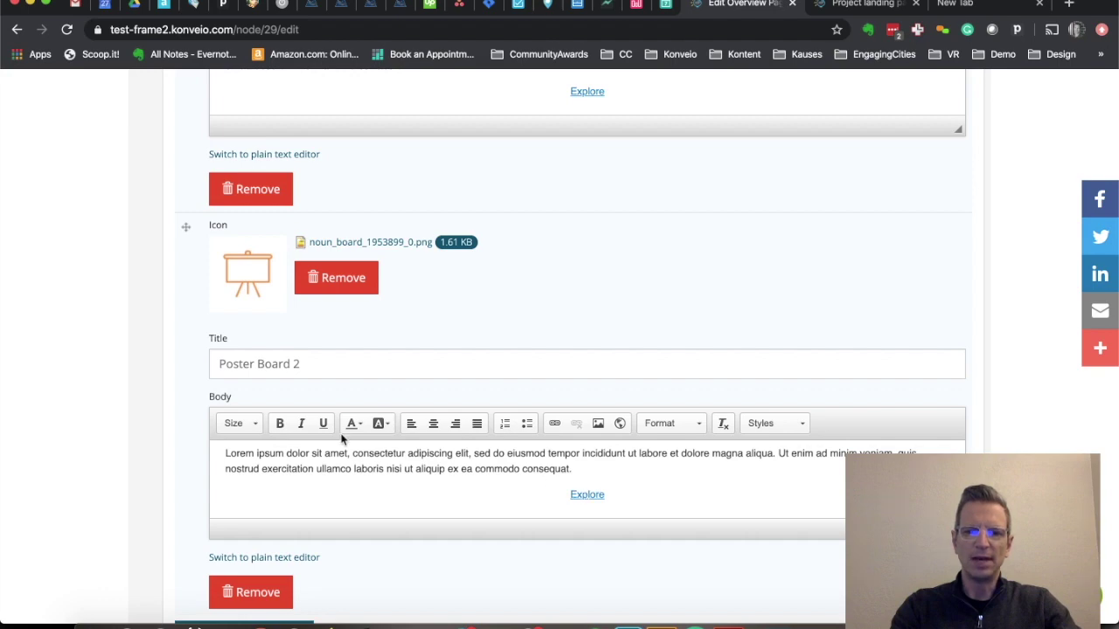
# Step: View the Explore buttons on the published Digital Workshop page and return to the Poster Board 2 block in the editor
pyautogui.hscroll(-5, 76, 351)
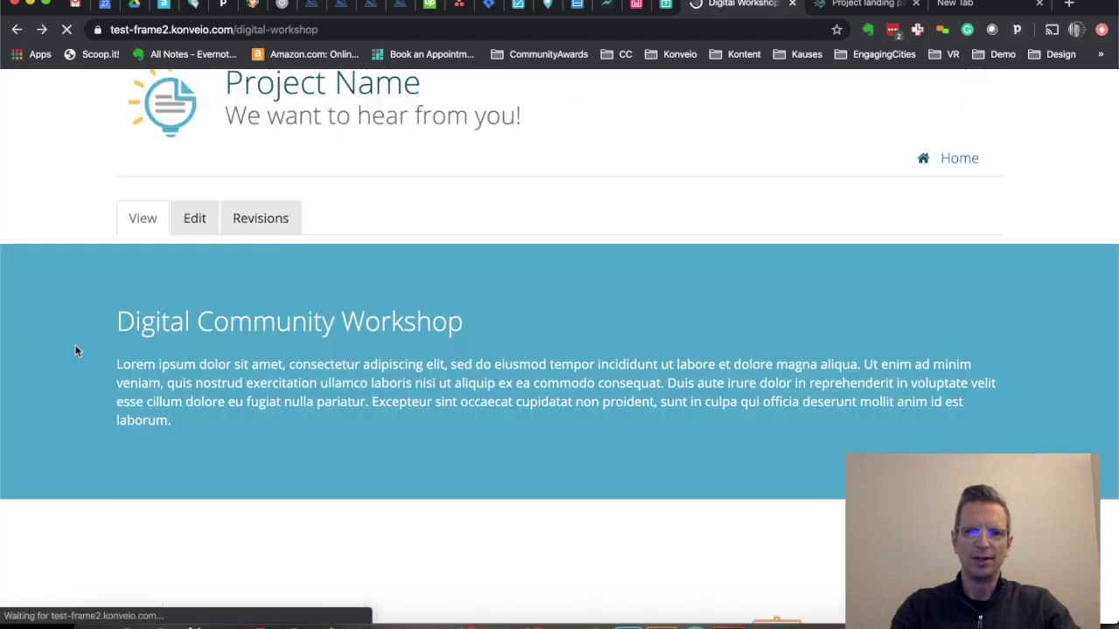
pyautogui.scroll(-5, 228, 401)
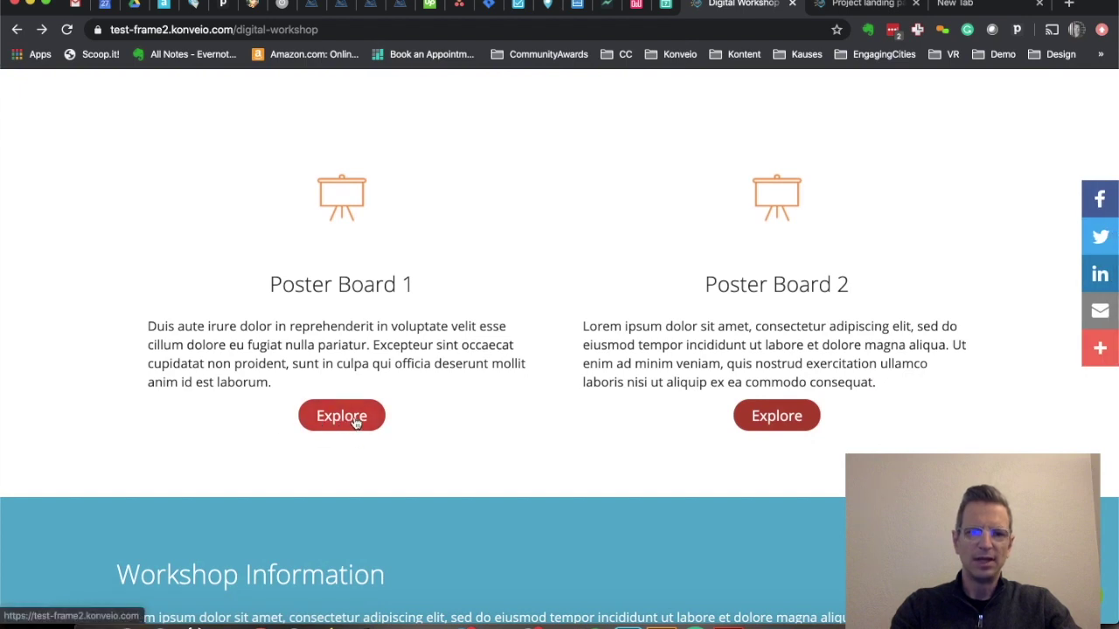
pyautogui.hscroll(5, 346, 420)
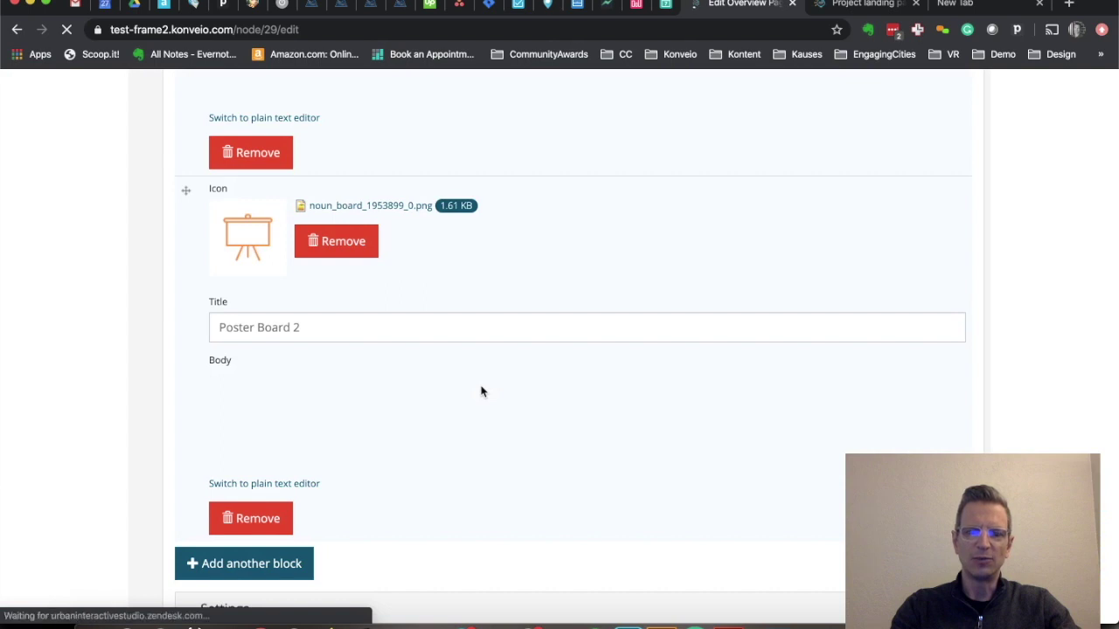
pyautogui.scroll(-2, 481, 391)
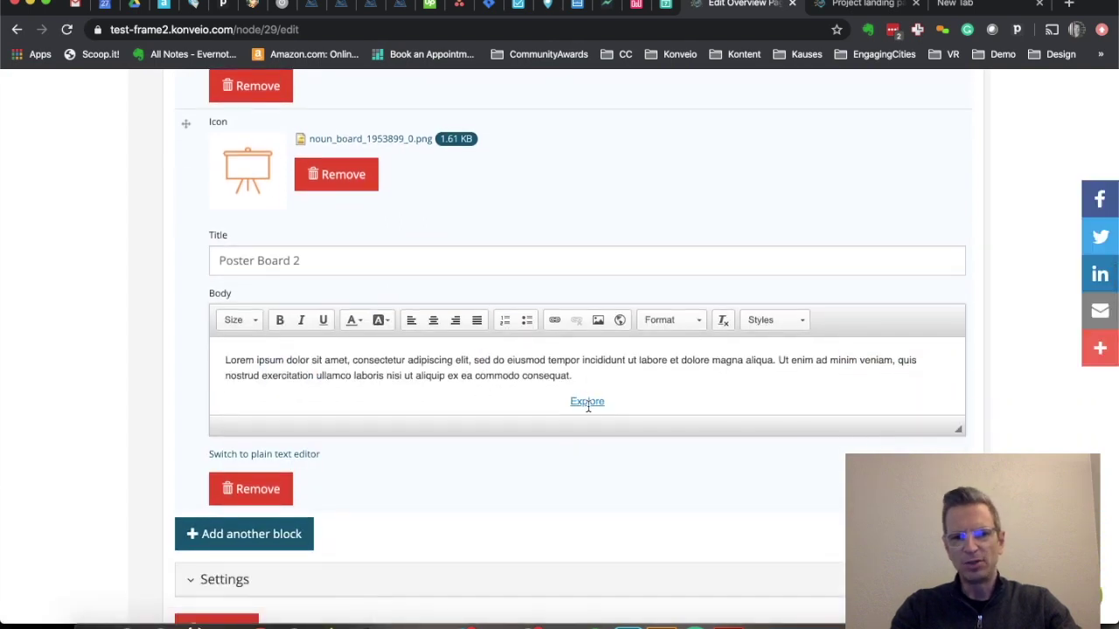
# Step: Examine the link settings and object styles of Poster Board 2's Explore link without changing them
pyautogui.doubleClick(588, 402)
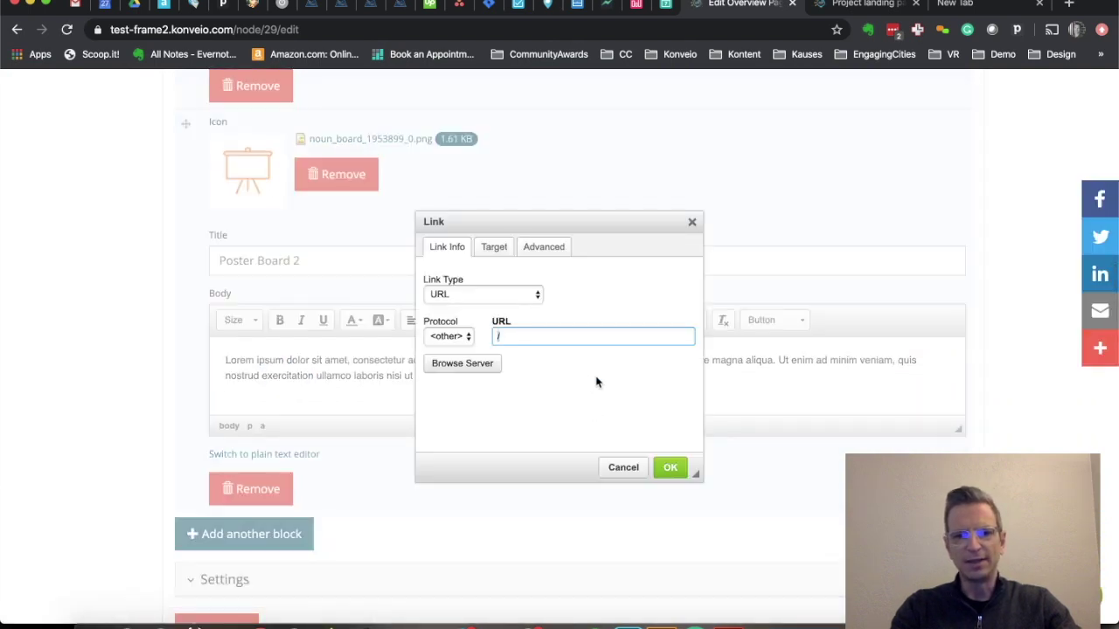
pyautogui.click(623, 468)
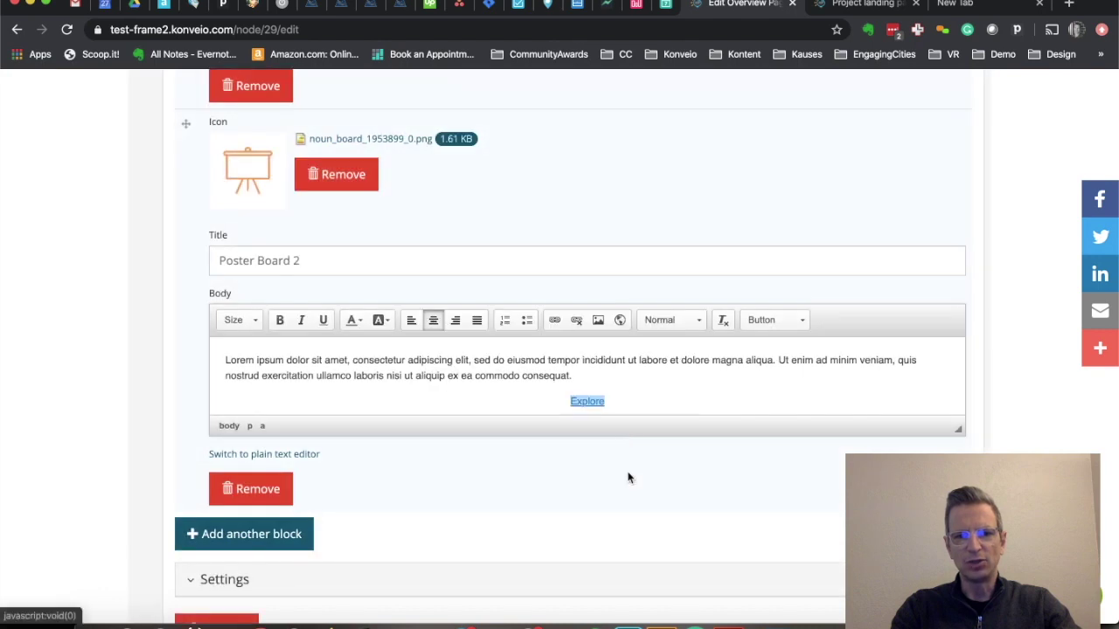
pyautogui.click(804, 321)
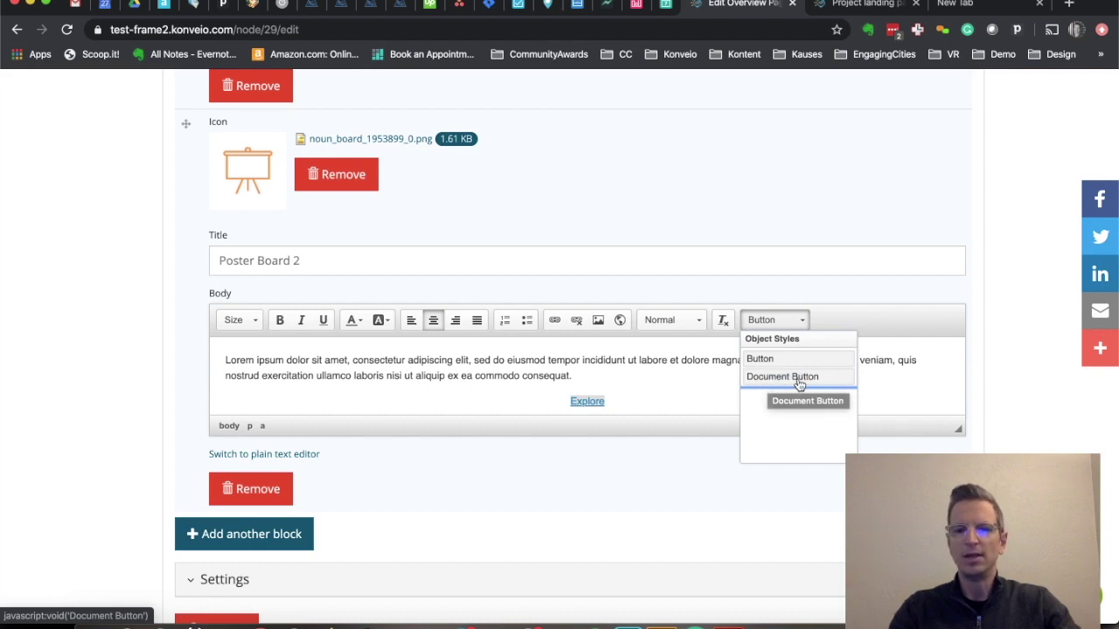
pyautogui.click(872, 312)
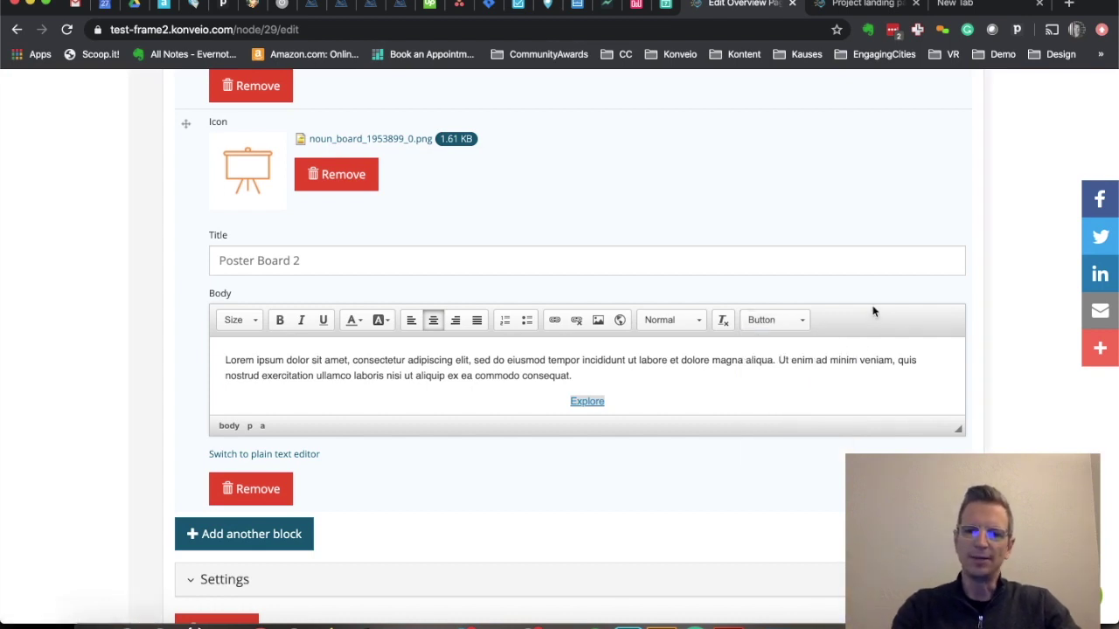
# Step: Show the body of the image block in the last Block Grid section as plain text and select its img tag
pyautogui.scroll(-6, 733, 454)
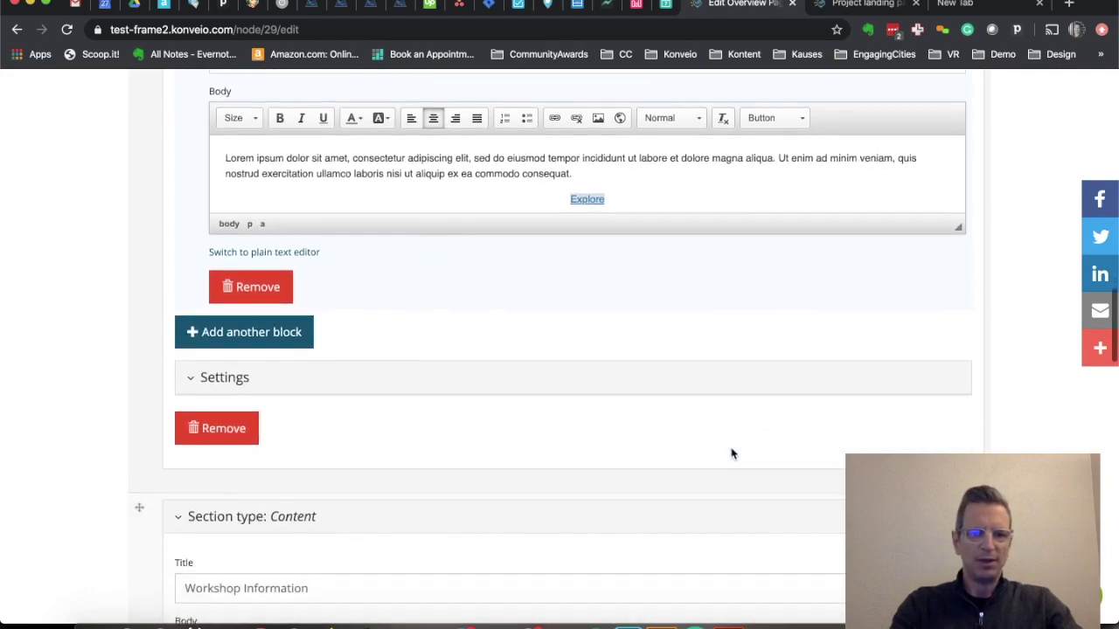
pyautogui.scroll(-7, 732, 442)
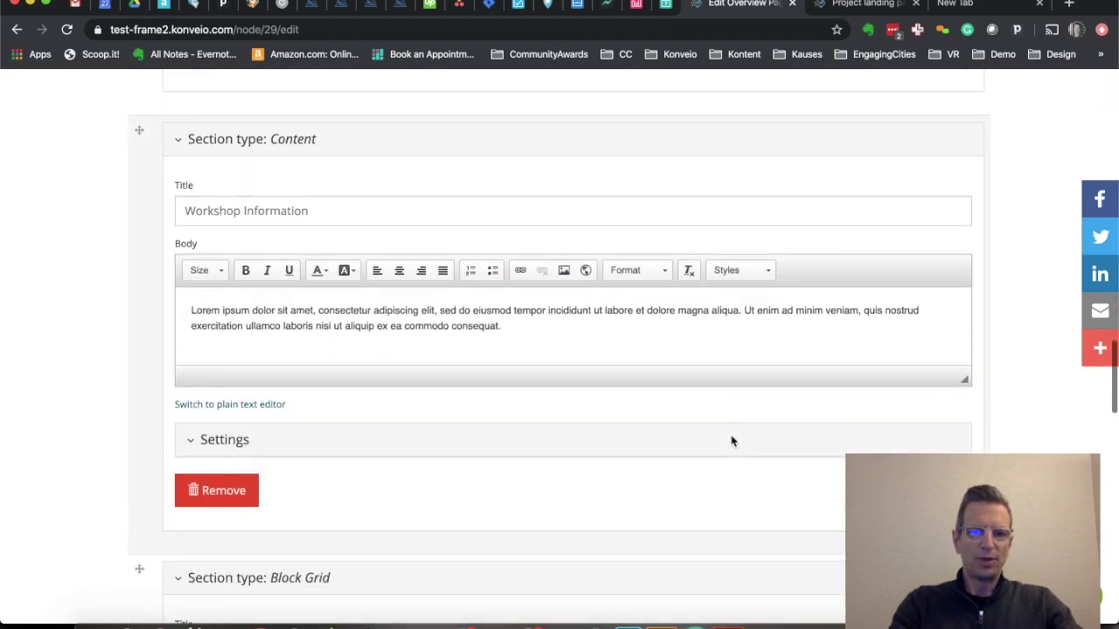
pyautogui.scroll(-4, 732, 442)
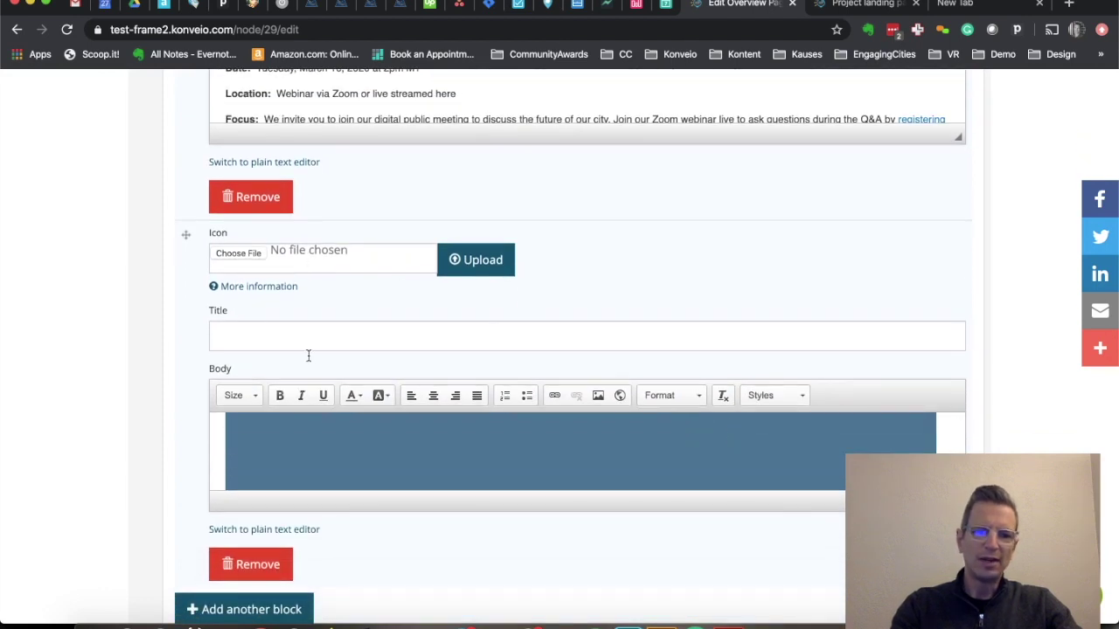
pyautogui.scroll(-2, 306, 354)
pyautogui.scroll(-3, 452, 349)
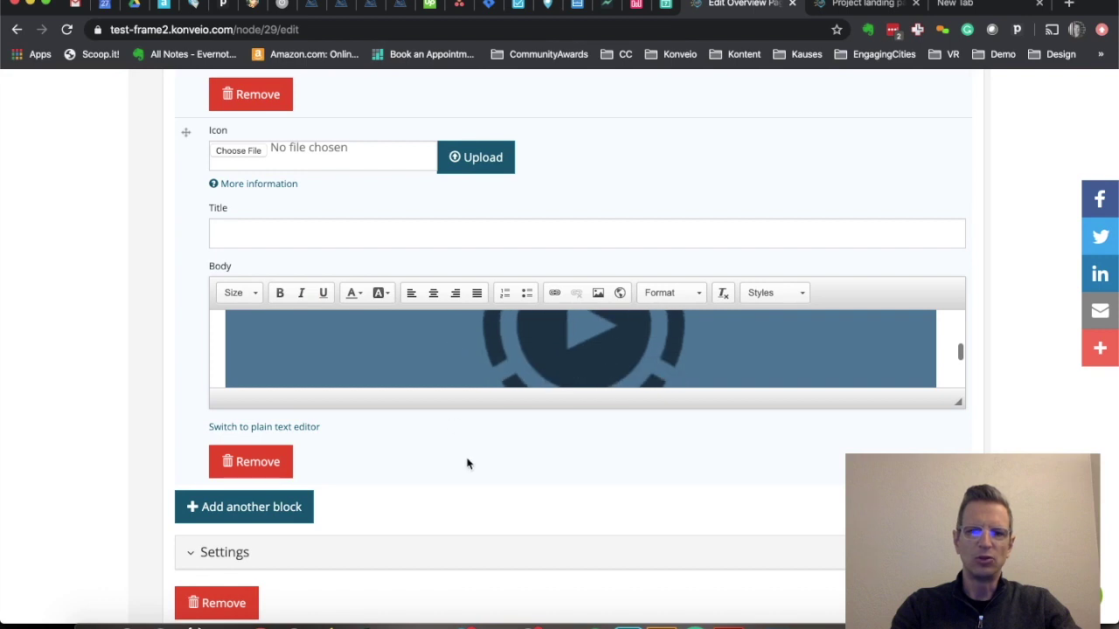
pyautogui.scroll(-2, 467, 450)
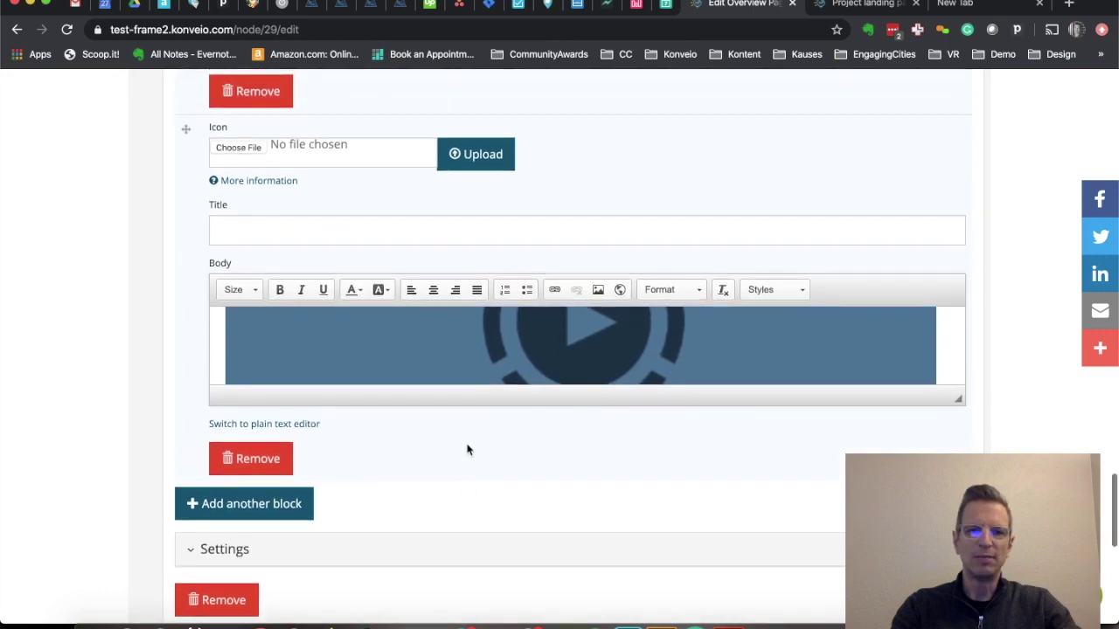
pyautogui.click(231, 424)
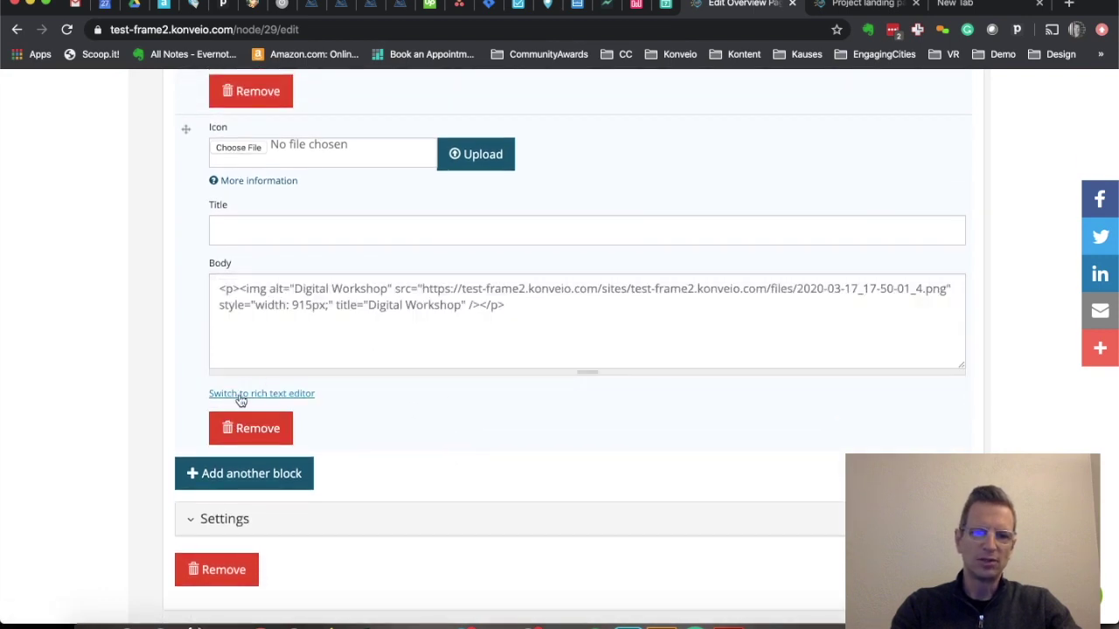
pyautogui.moveTo(478, 312); pyautogui.dragTo(250, 290)
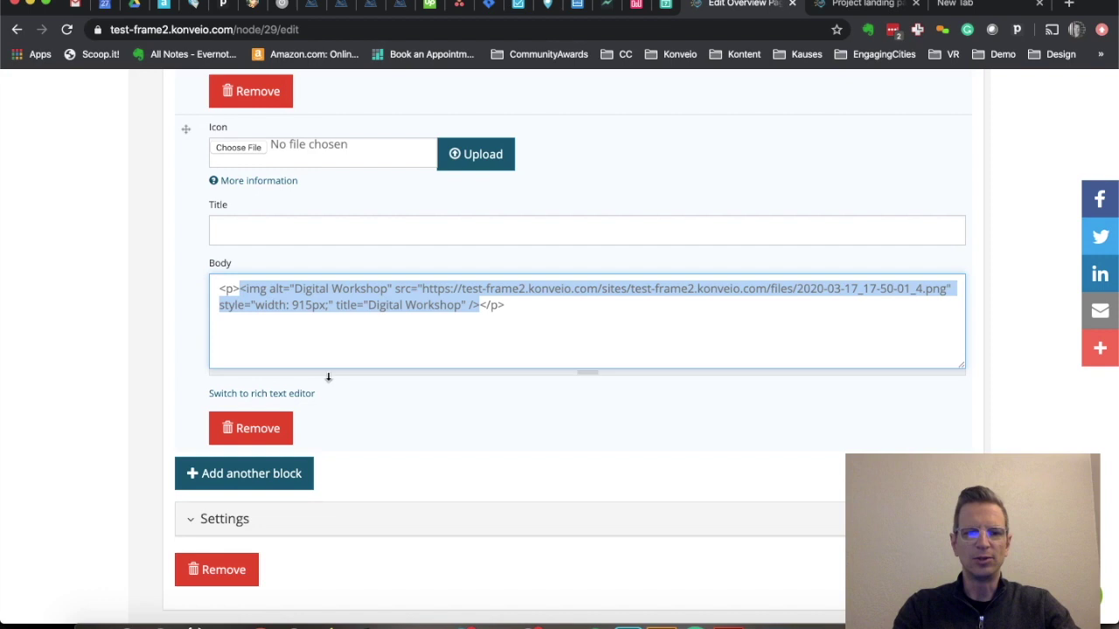
# Step: Add a Form section after the last Block Grid section of the page
pyautogui.scroll(-5, 72, 377)
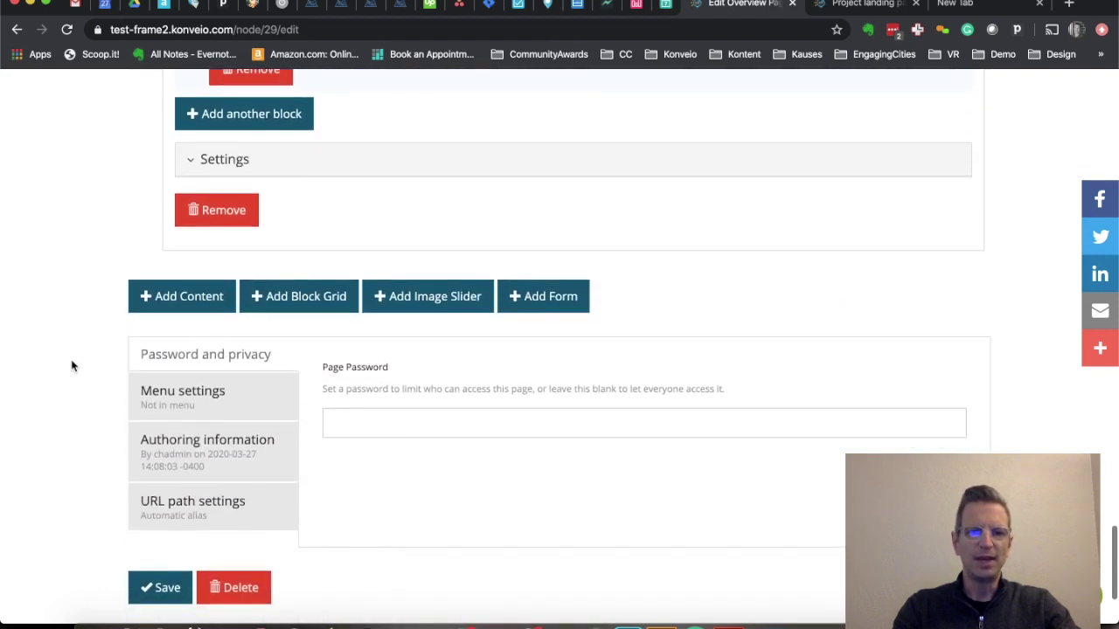
pyautogui.scroll(1, 373, 231)
pyautogui.scroll(1, 373, 232)
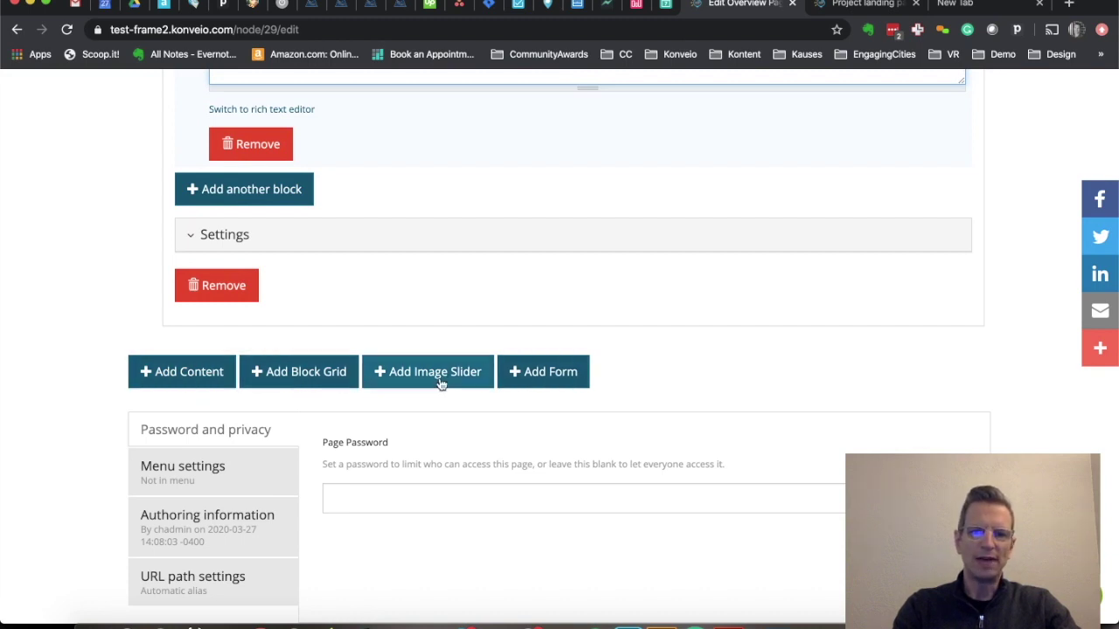
pyautogui.click(559, 373)
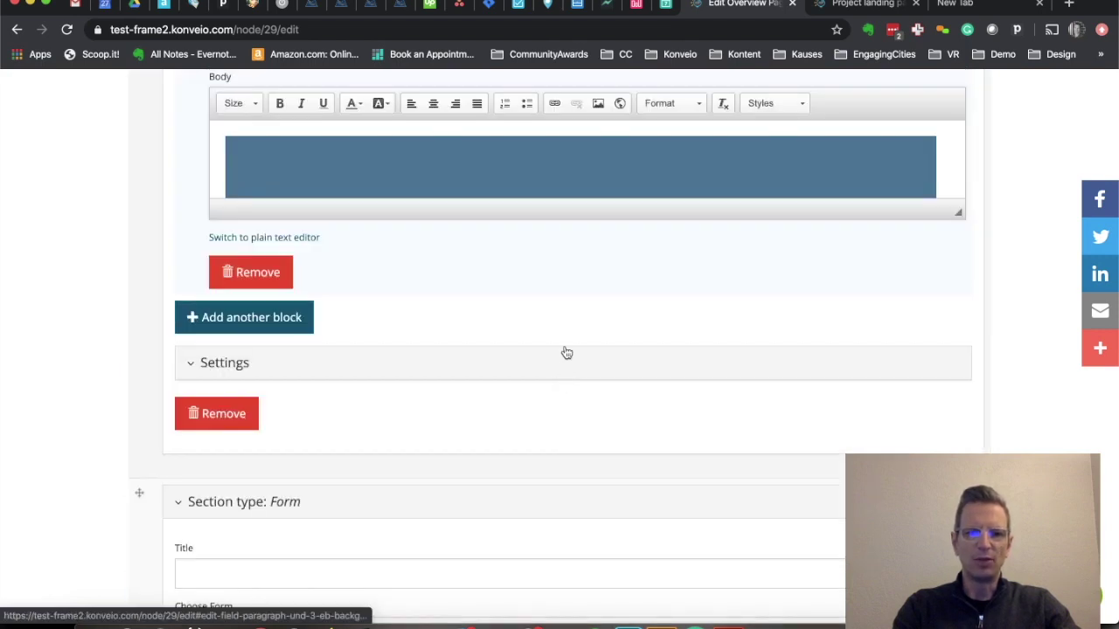
pyautogui.scroll(-5, 565, 345)
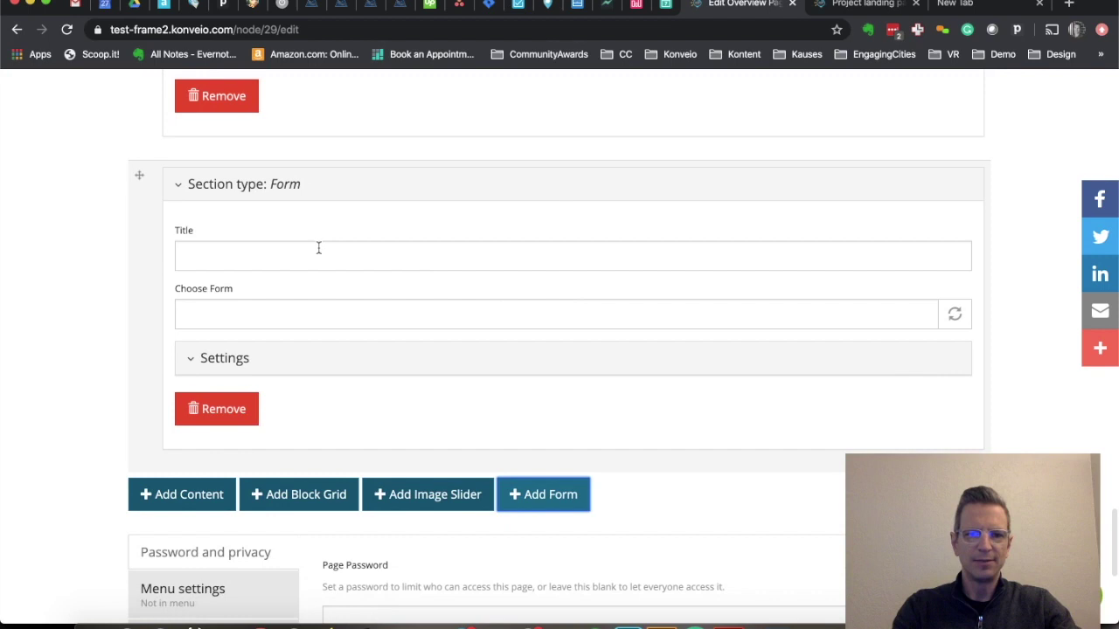
# Step: Title the new Form section "General Feedback" and choose the General Feedback form for it
pyautogui.click(318, 248)
pyautogui.write('General Fee')
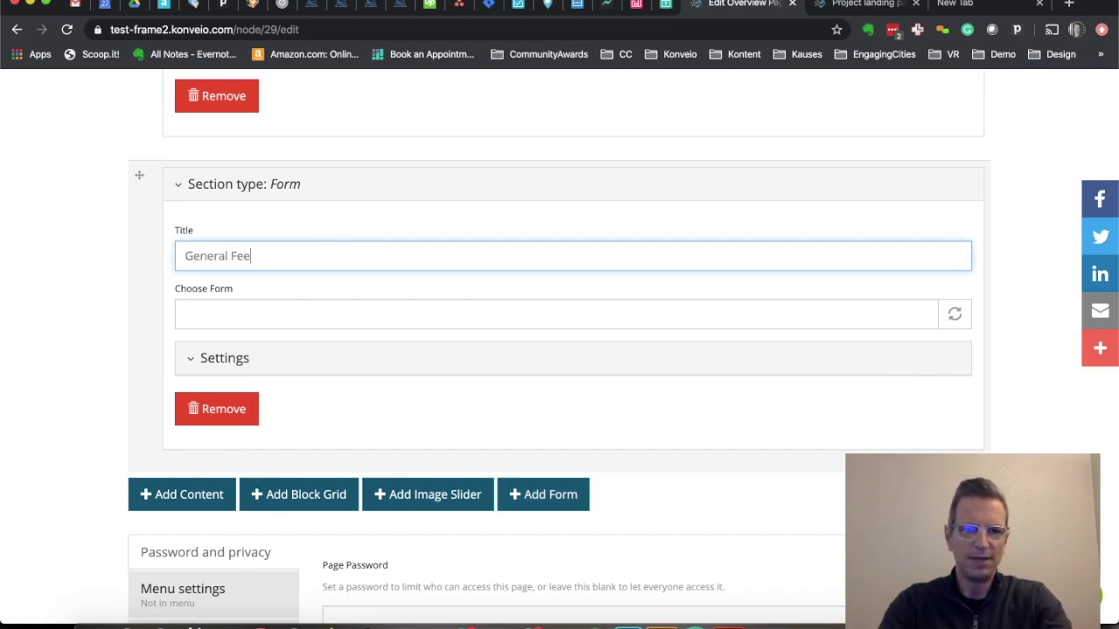
pyautogui.write('dback')
pyautogui.click(320, 315)
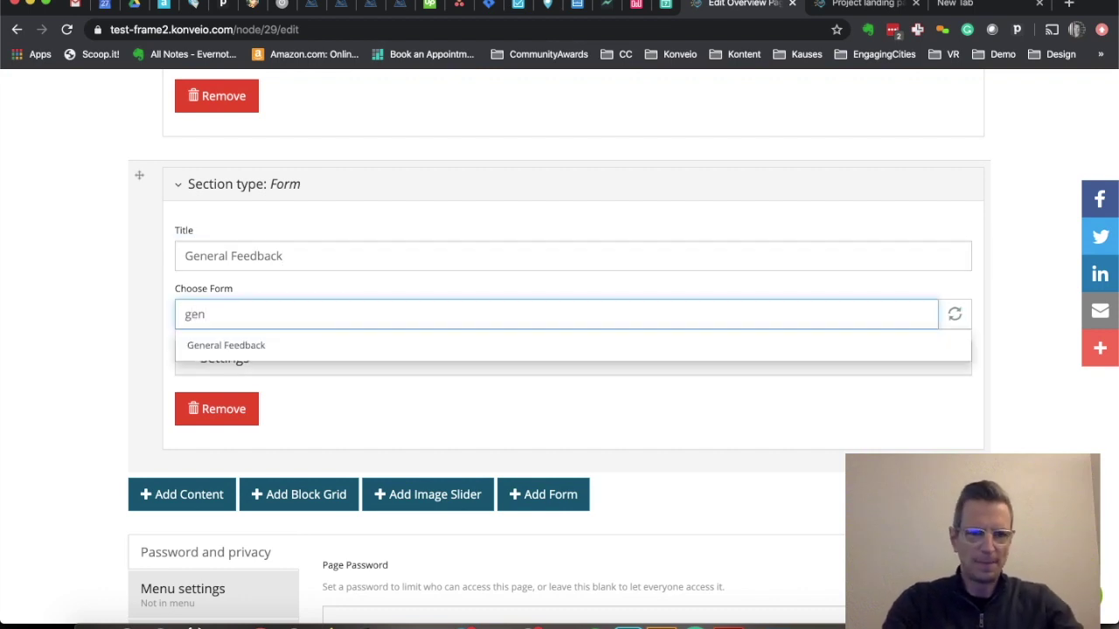
pyautogui.click(237, 350)
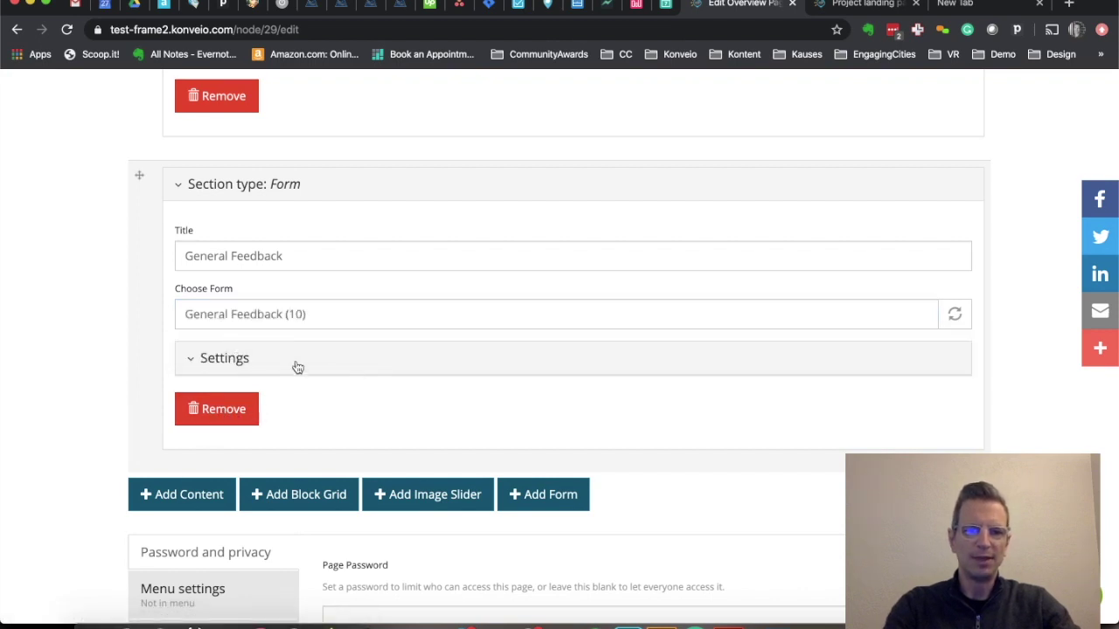
# Step: Give the General Feedback form section a Color background of light gray ebebeb
pyautogui.click(317, 359)
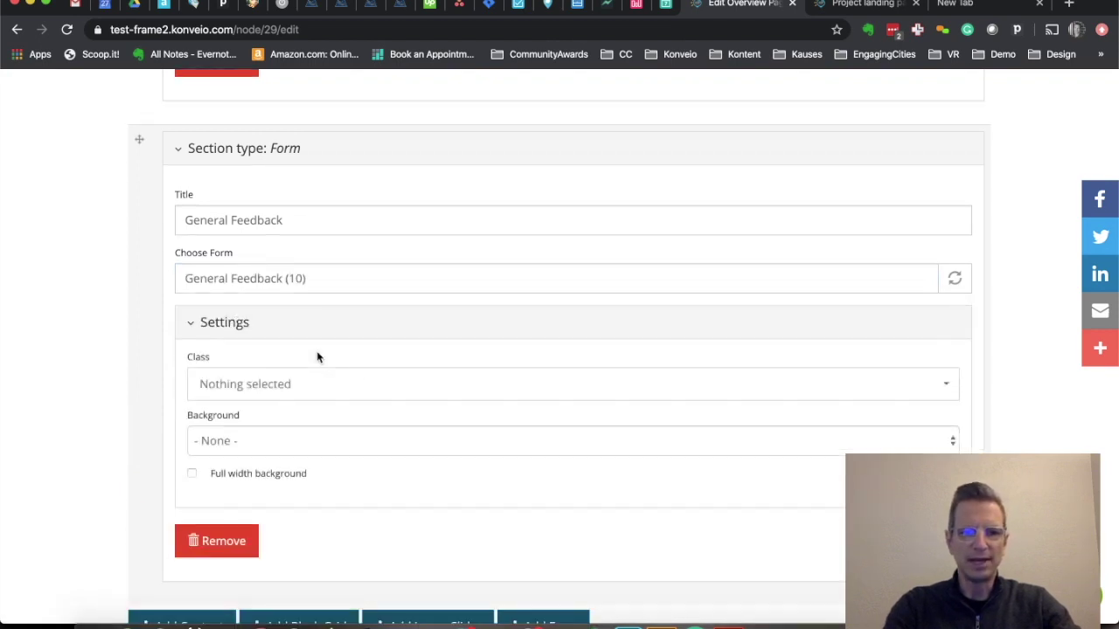
pyautogui.scroll(-2, 318, 357)
pyautogui.click(248, 387)
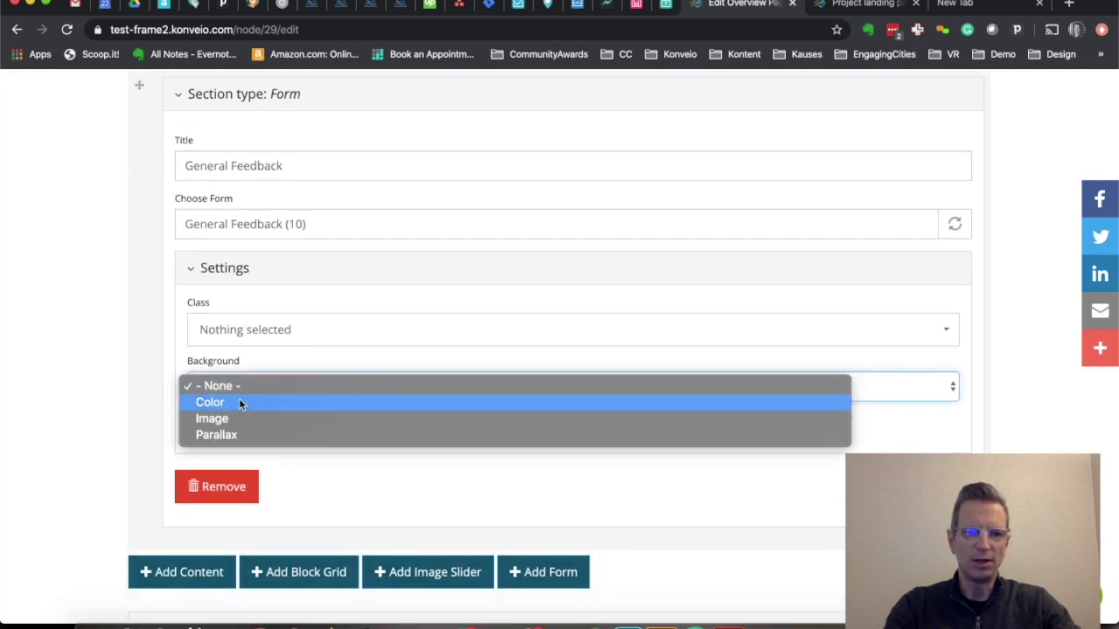
pyautogui.click(237, 401)
pyautogui.click(201, 441)
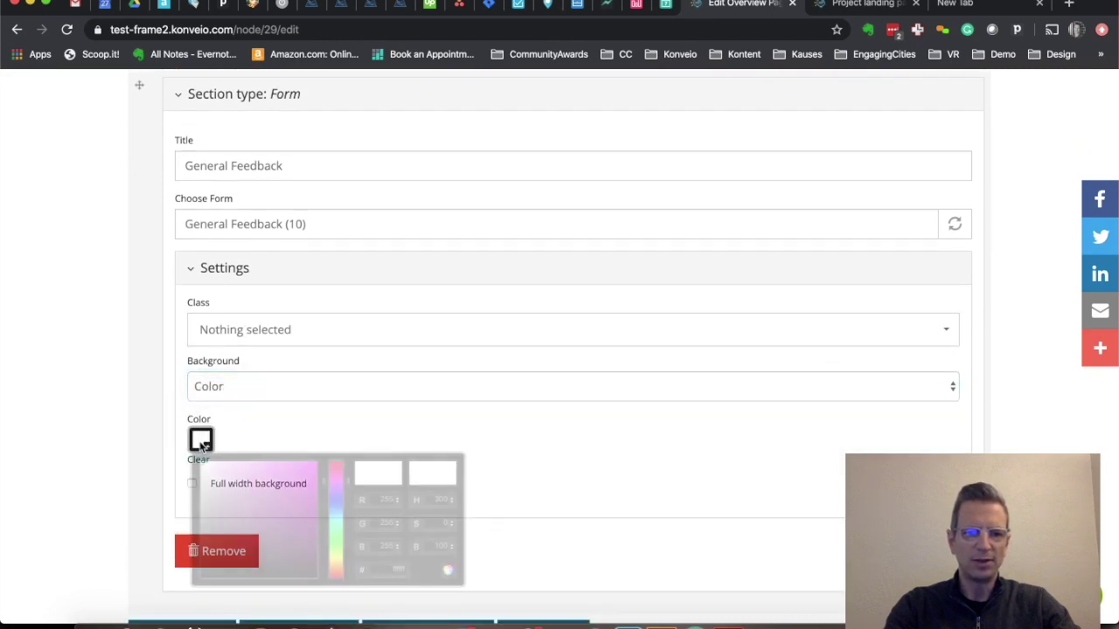
pyautogui.click(200, 470)
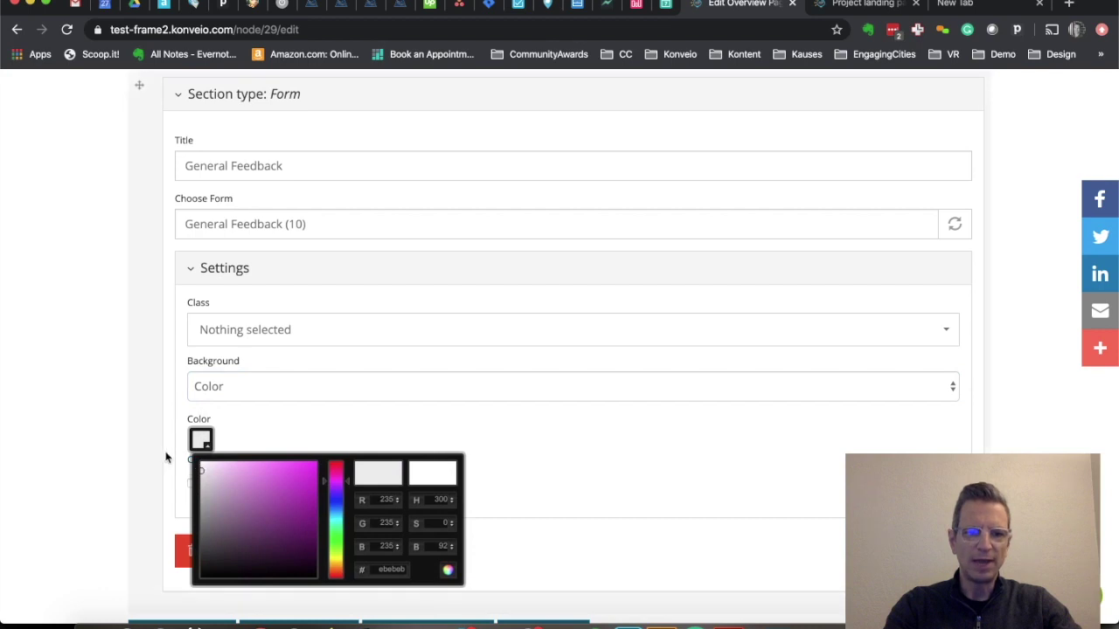
pyautogui.click(154, 449)
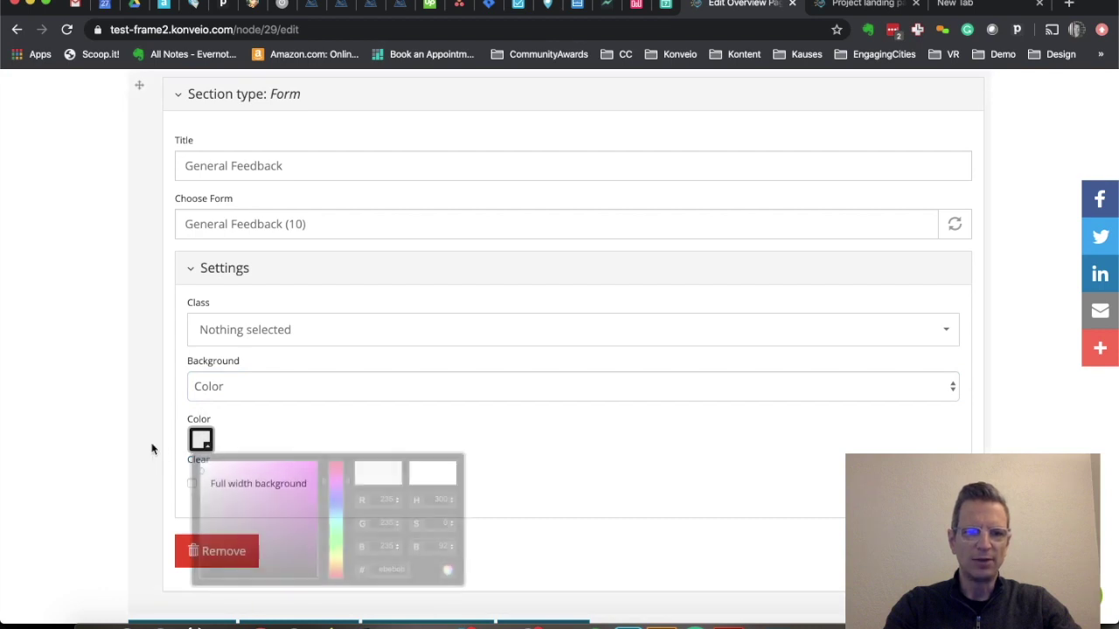
# Step: Review the available style classes for the General Feedback form section and assign rounded-corners-small
pyautogui.click(292, 340)
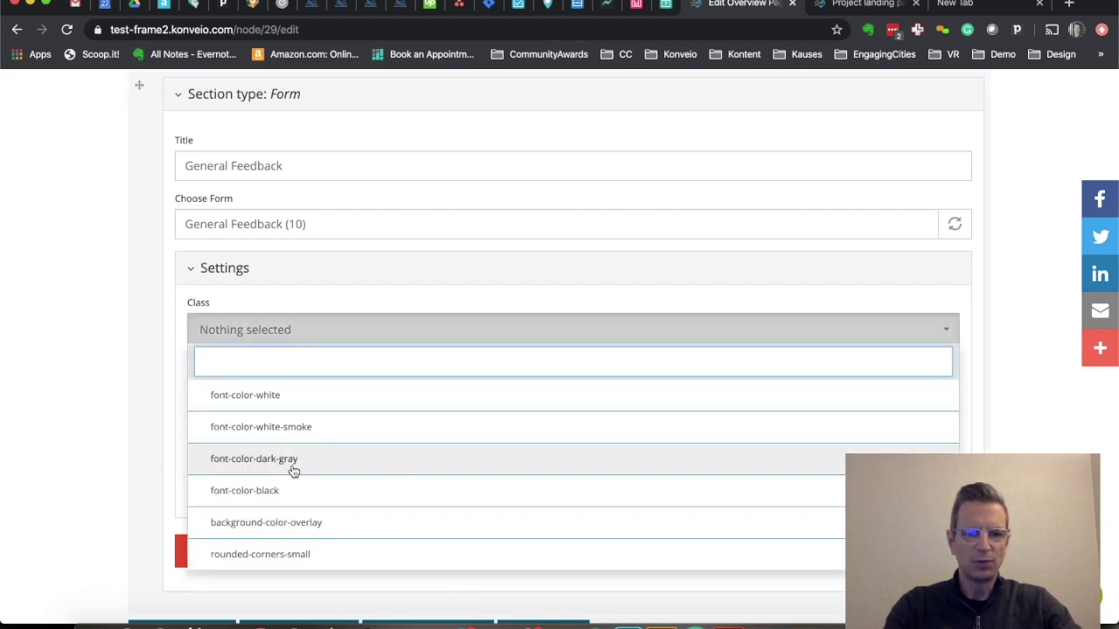
pyautogui.scroll(-2, 292, 468)
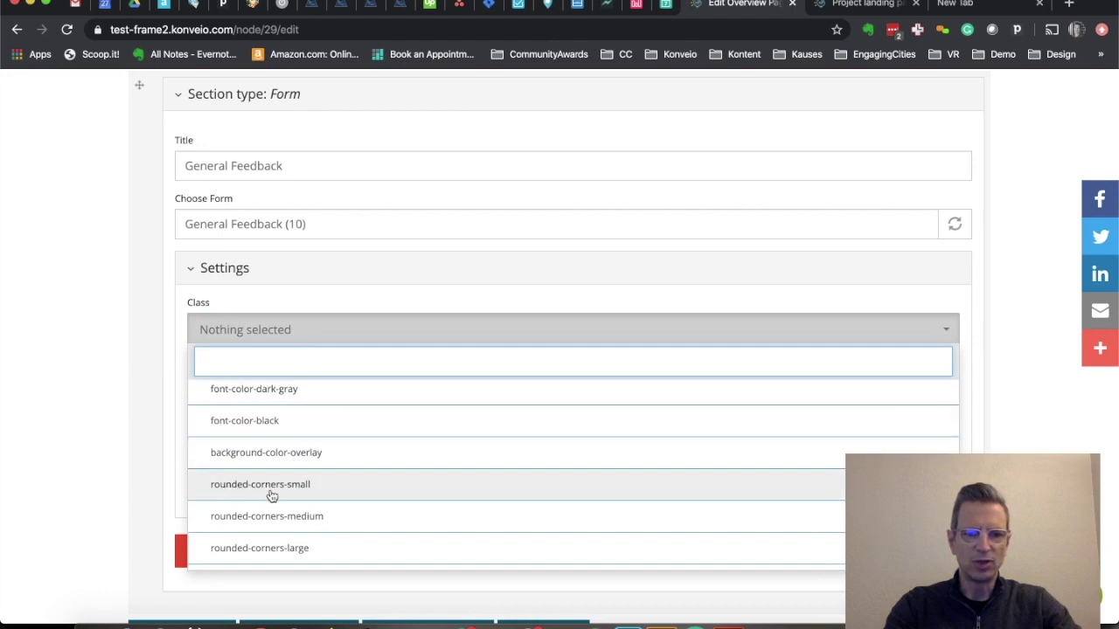
pyautogui.scroll(2, 267, 492)
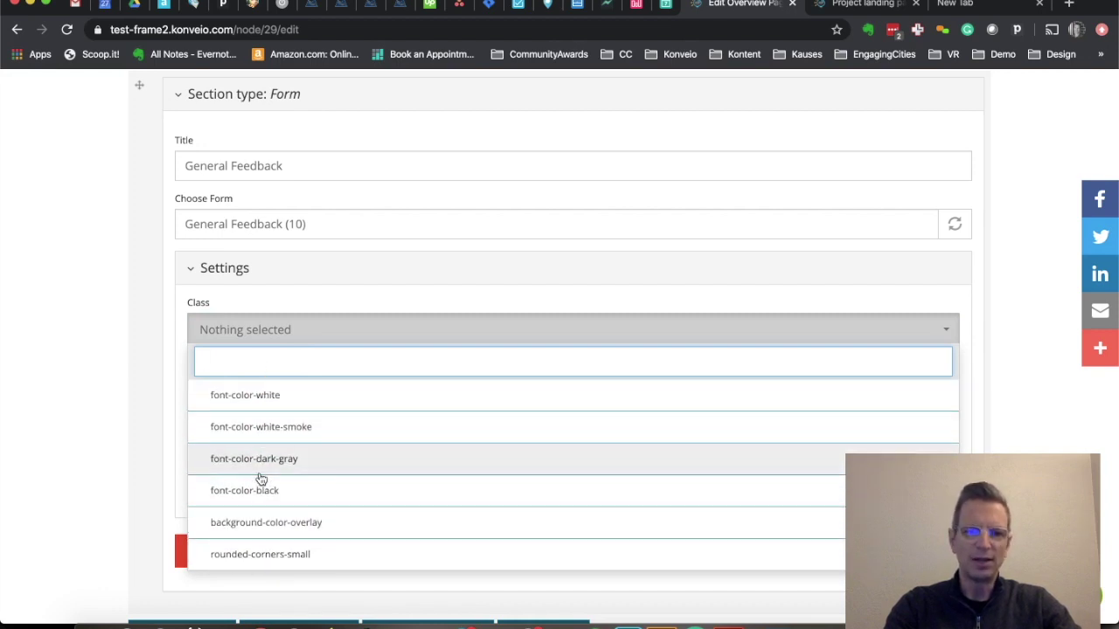
pyautogui.scroll(-3, 260, 479)
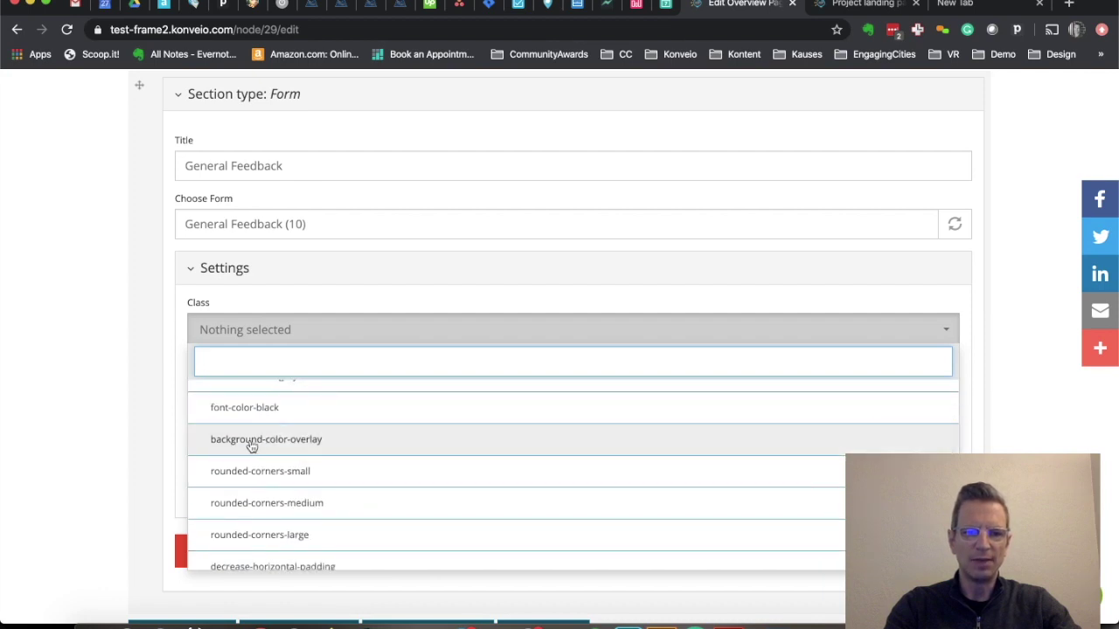
pyautogui.scroll(-2, 259, 447)
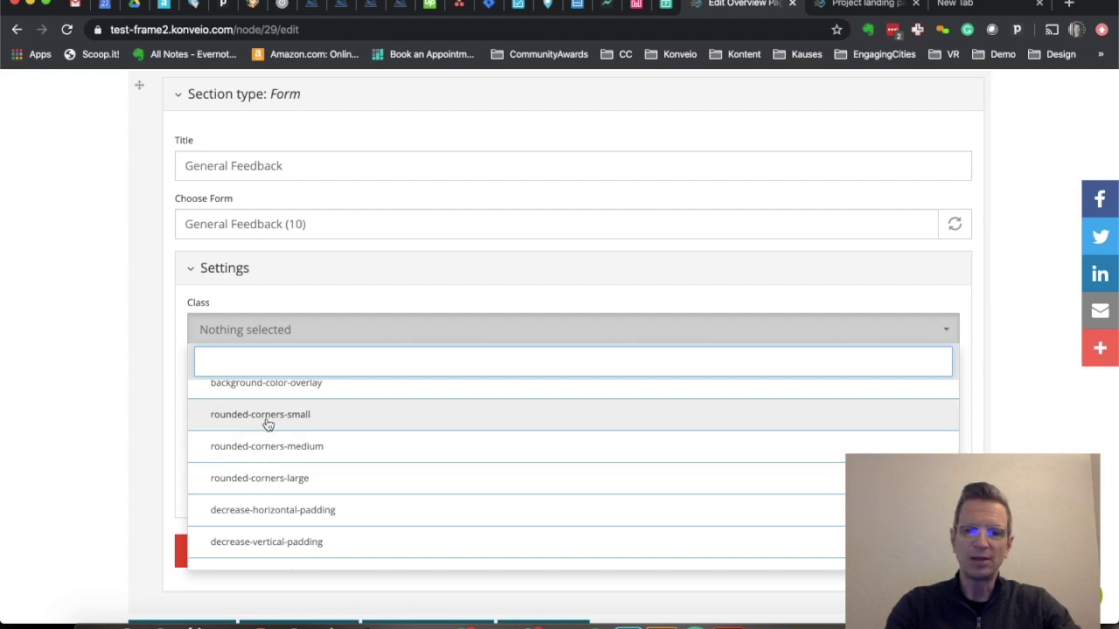
pyautogui.scroll(-3, 268, 424)
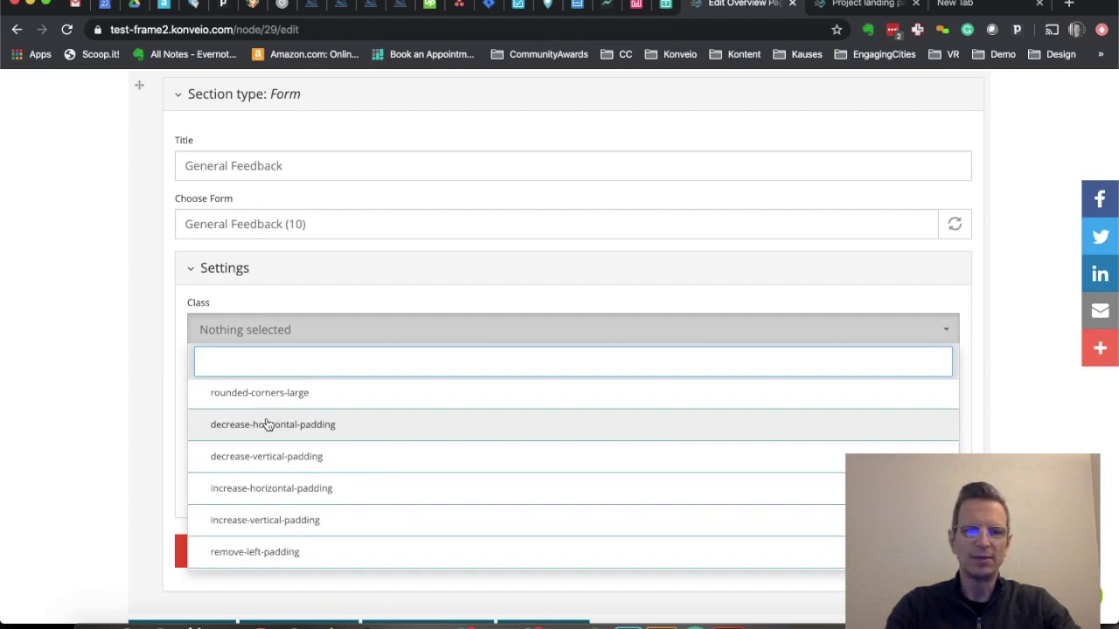
pyautogui.scroll(-2, 254, 512)
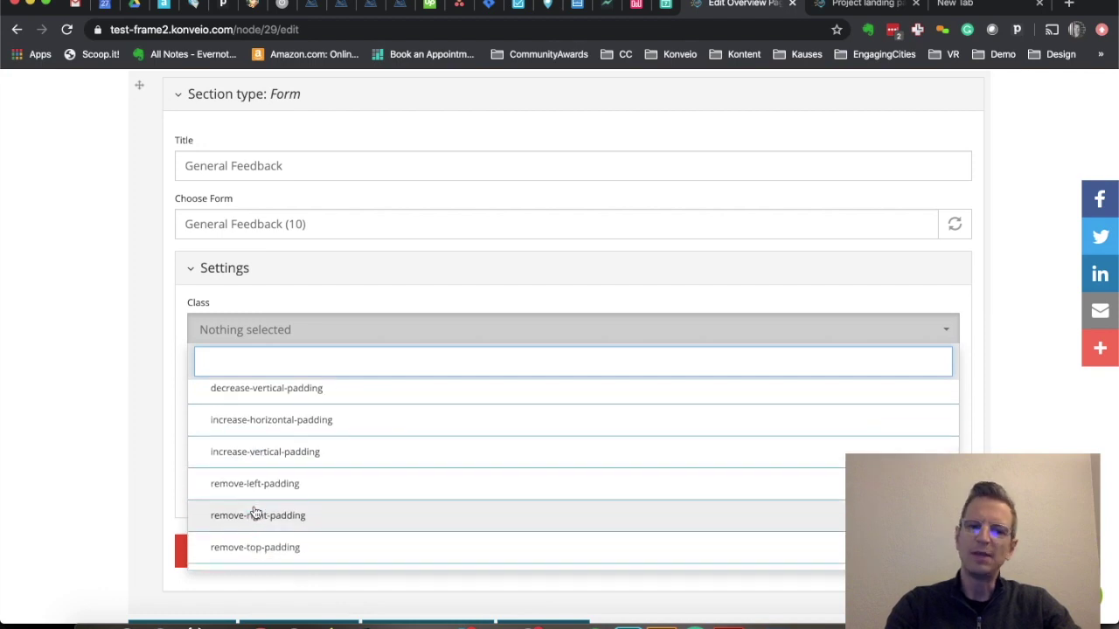
pyautogui.scroll(2, 254, 513)
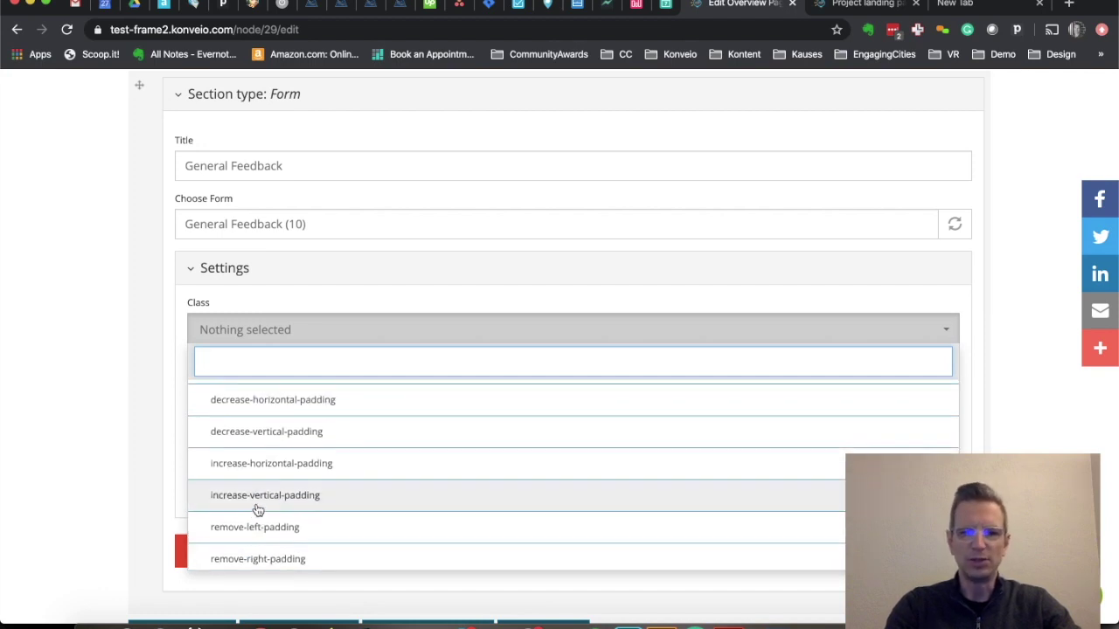
pyautogui.scroll(-2, 266, 524)
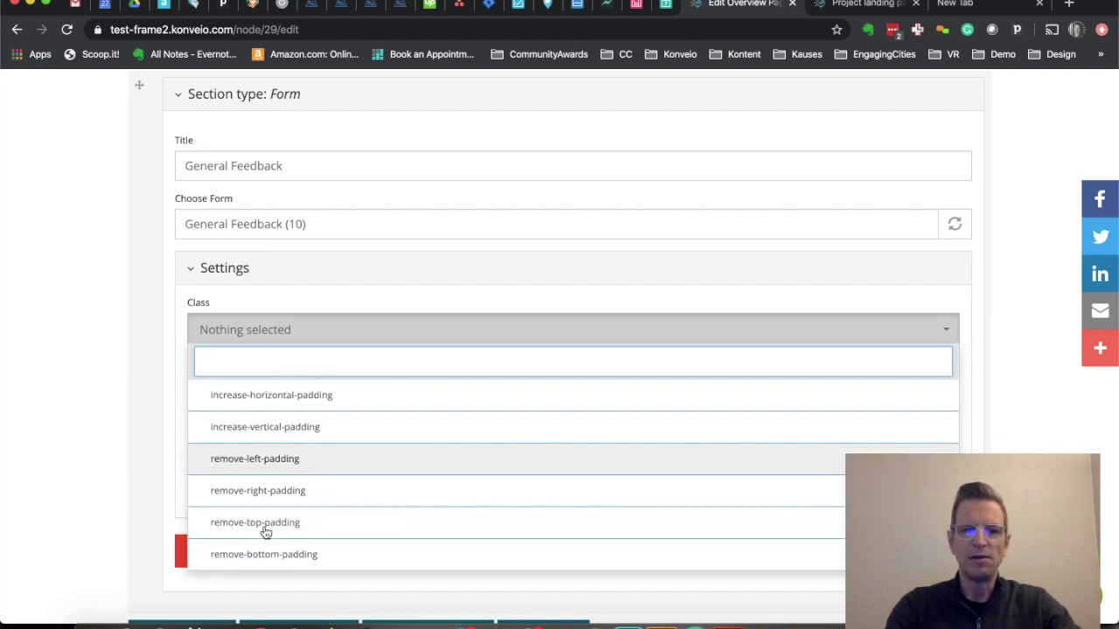
pyautogui.scroll(1, 264, 532)
pyautogui.scroll(4, 266, 531)
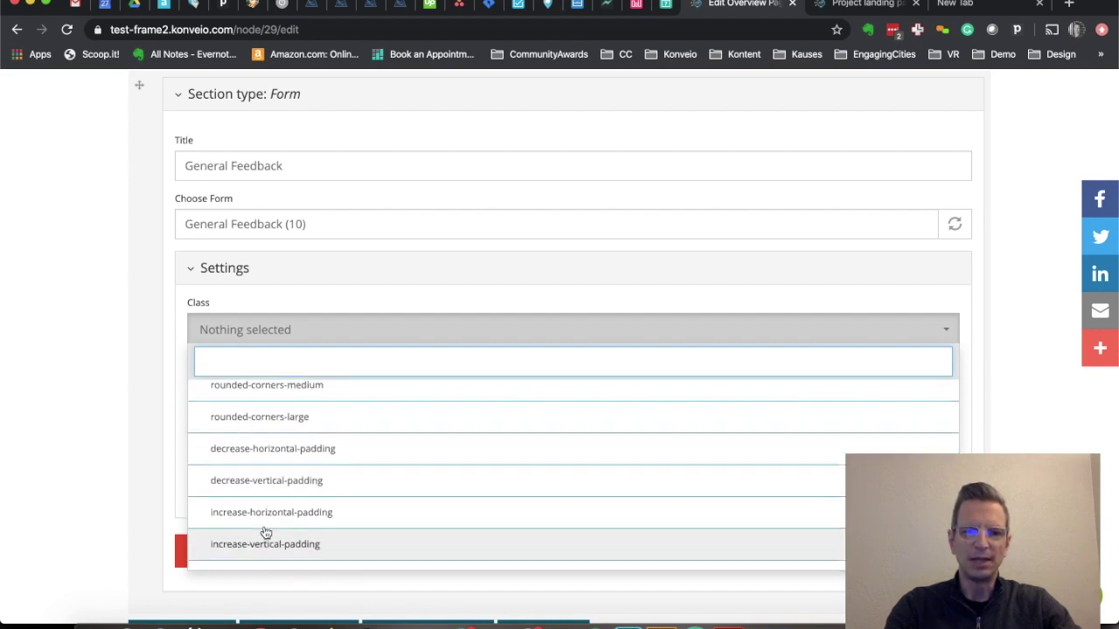
pyautogui.scroll(1, 285, 427)
pyautogui.click(270, 412)
# Step: Save the Digital Workshop overview page with the new form section
pyautogui.scroll(-5, 109, 429)
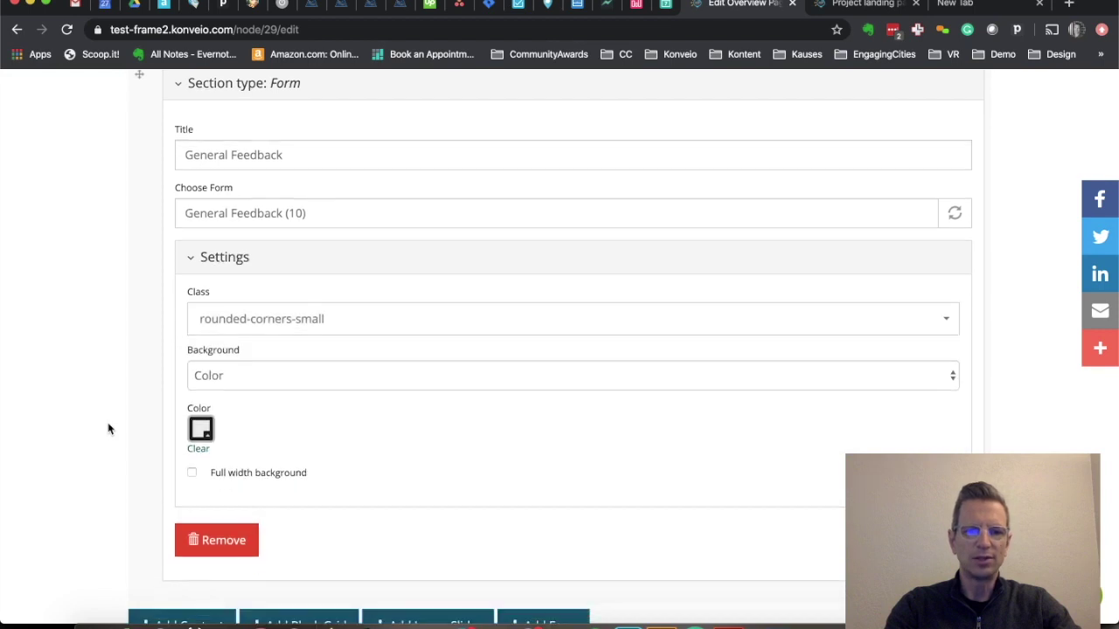
pyautogui.scroll(-3, 109, 428)
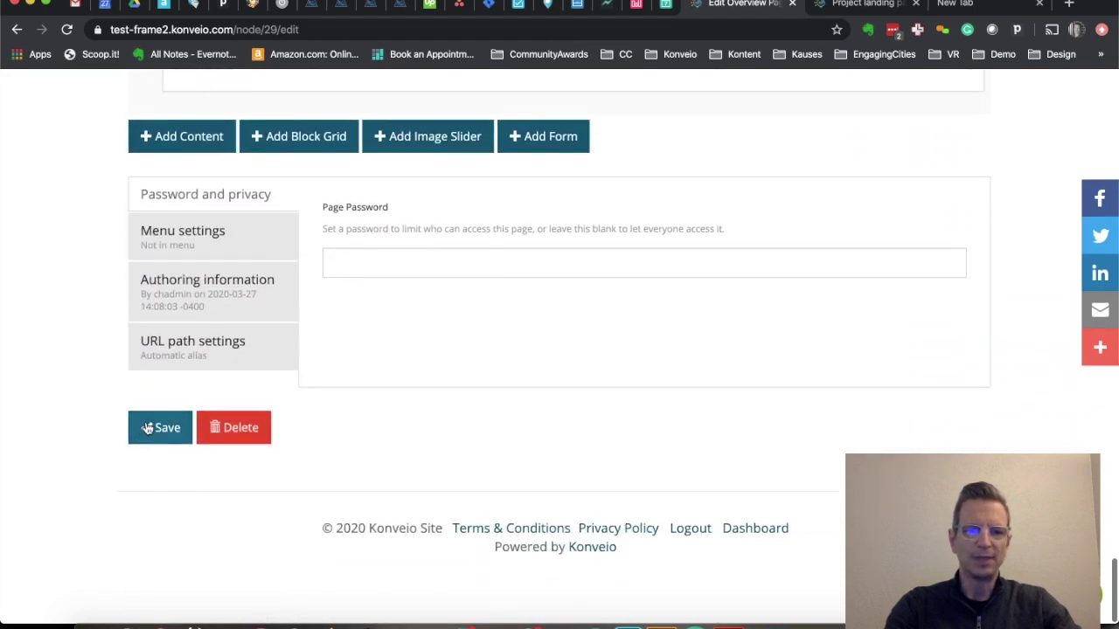
pyautogui.click(148, 429)
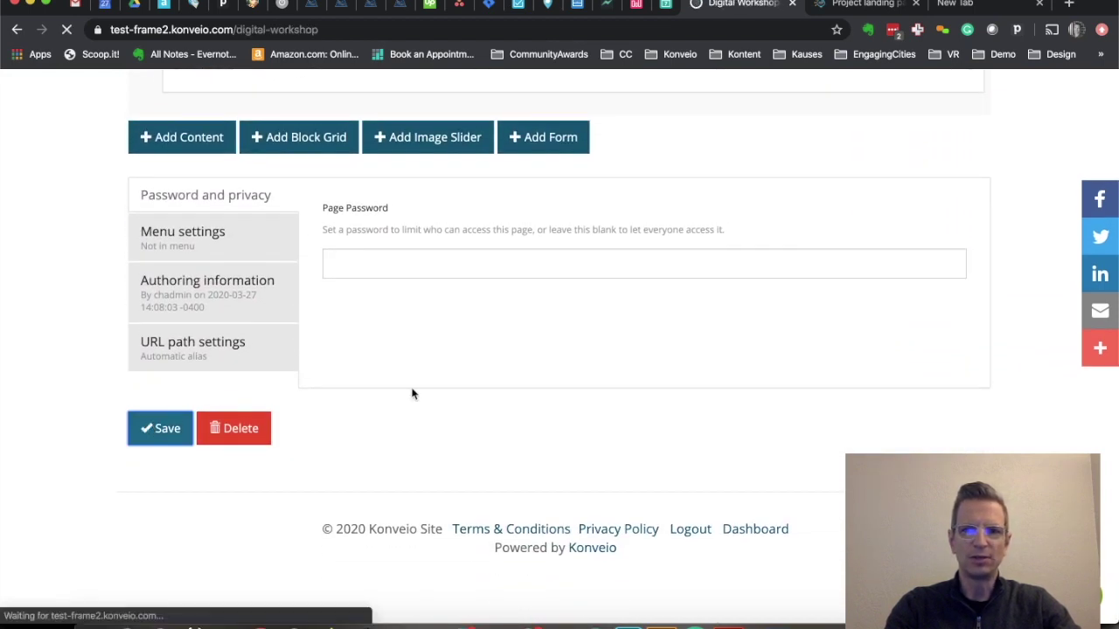
# Step: Examine the published Digital Workshop page, including the General Feedback form's background, rounded corners and fields
pyautogui.scroll(-5, 413, 395)
pyautogui.scroll(-10, 414, 394)
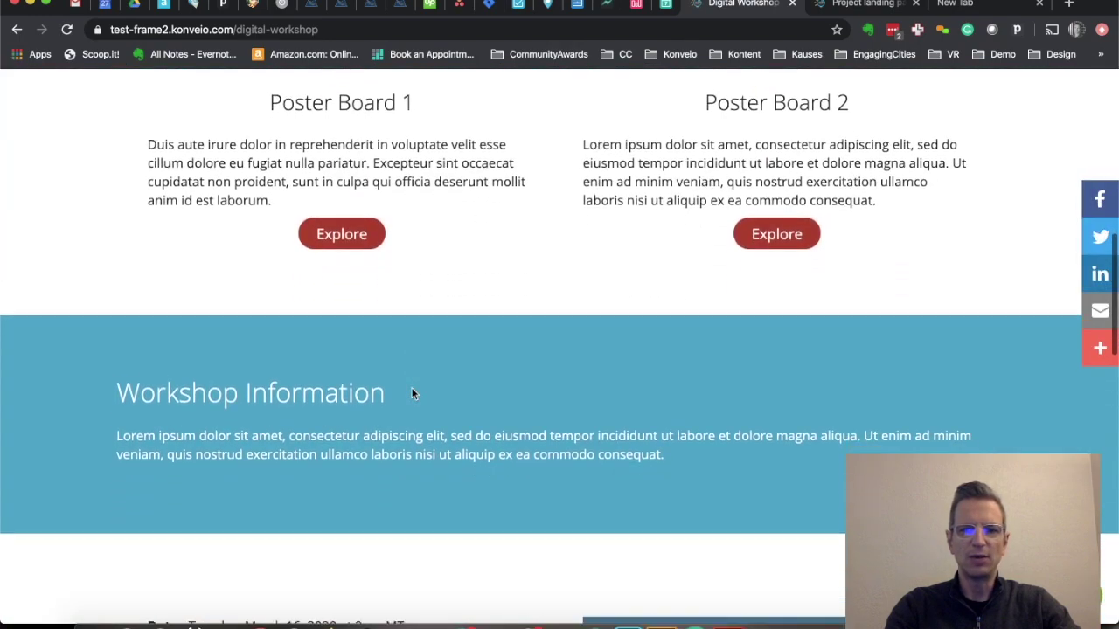
pyautogui.scroll(-1, 413, 394)
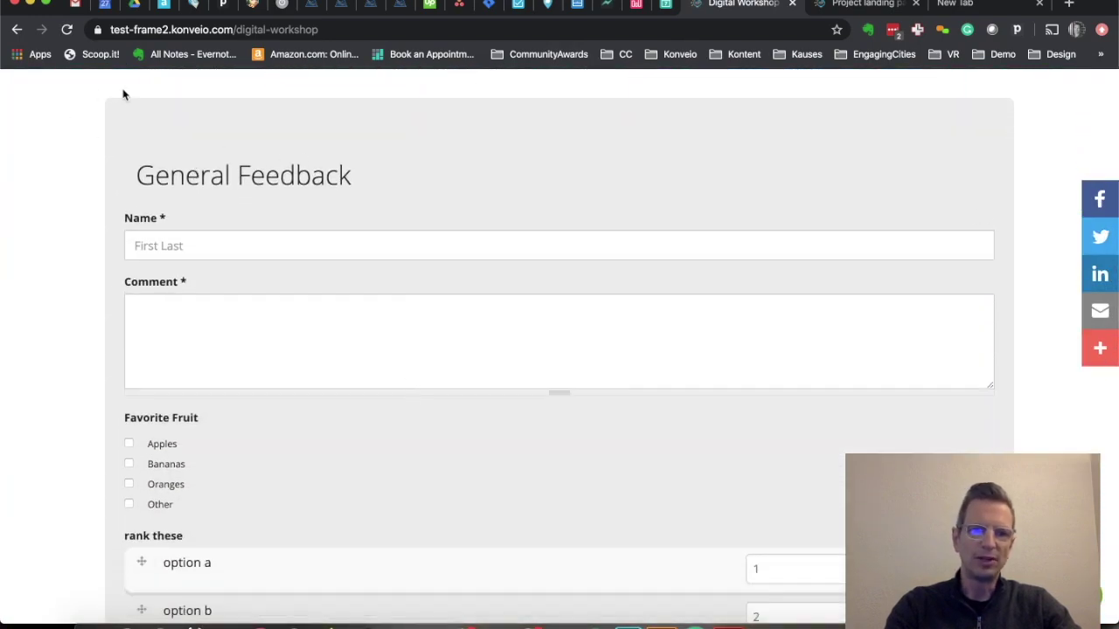
pyautogui.scroll(-3, 97, 207)
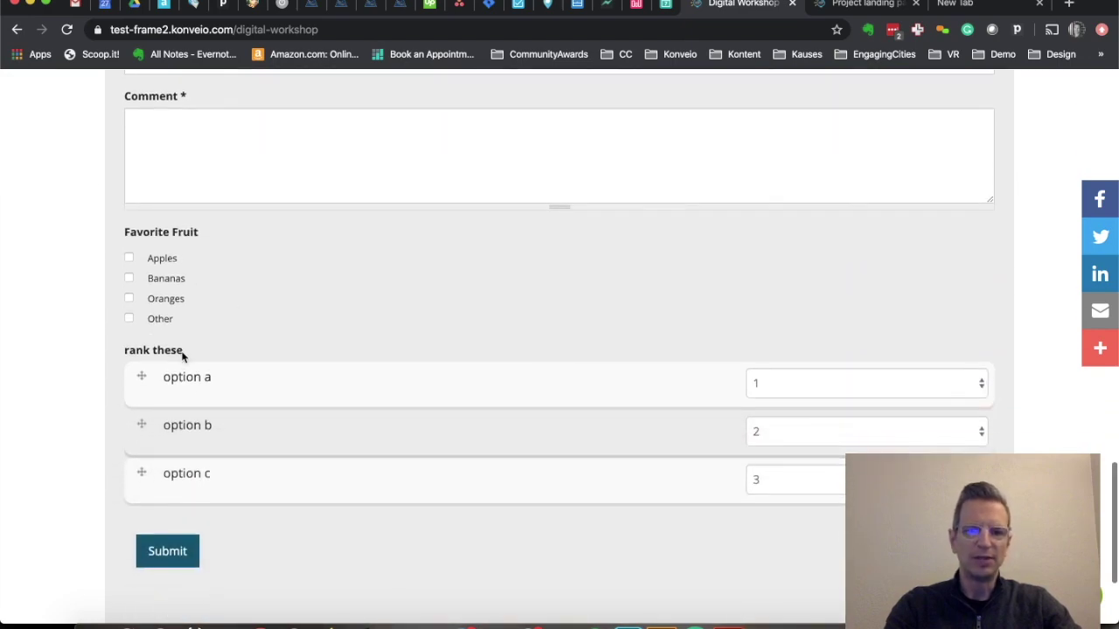
pyautogui.scroll(-3, 78, 463)
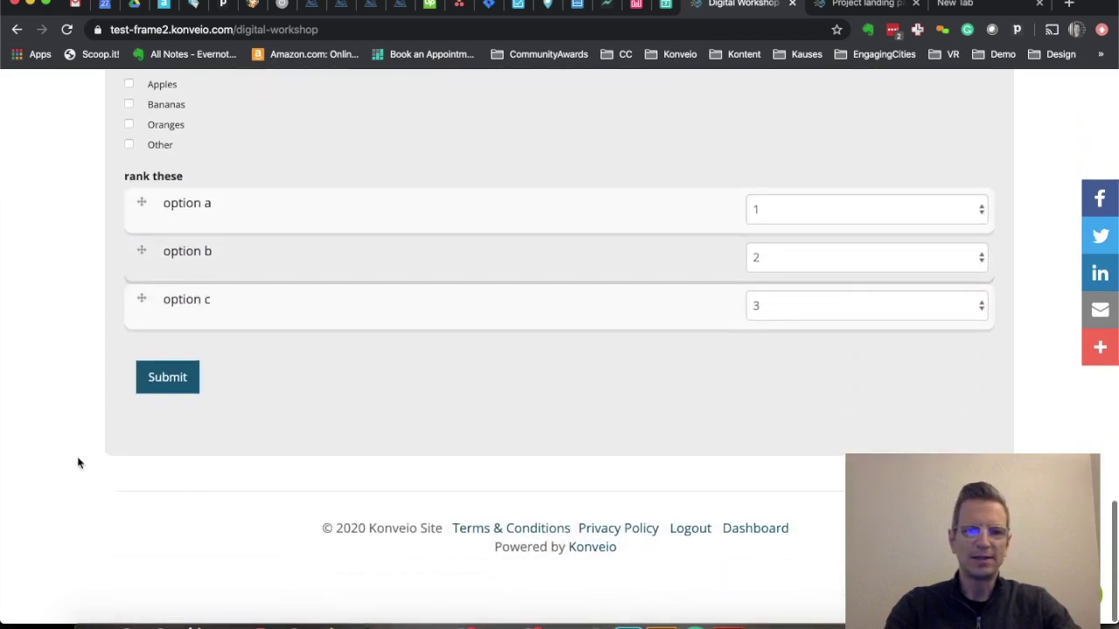
pyautogui.scroll(20, 79, 463)
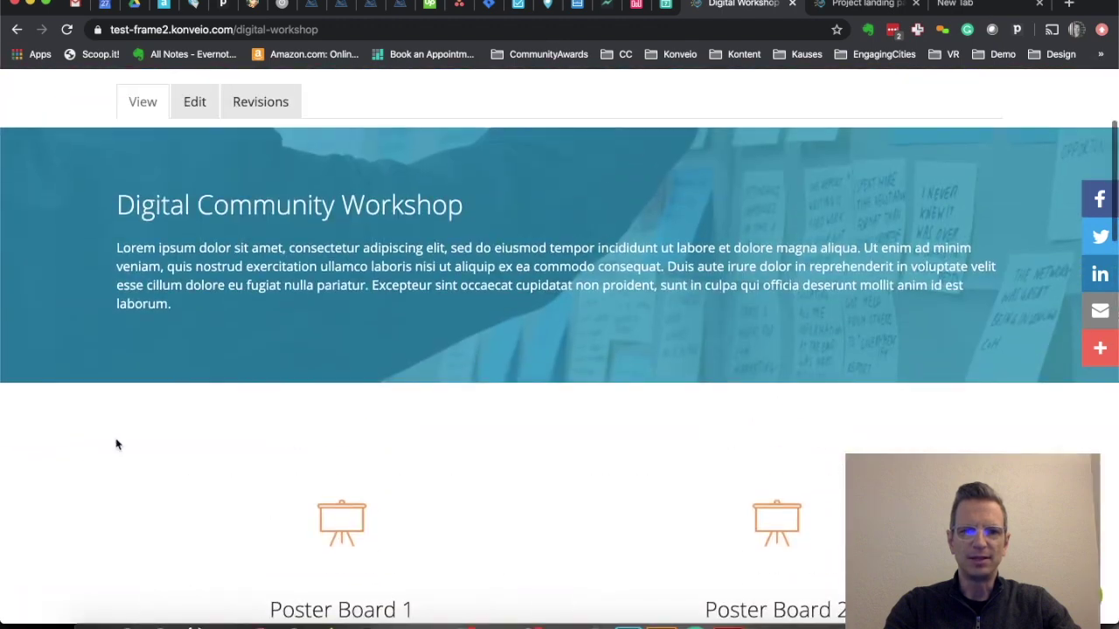
pyautogui.scroll(4, 215, 361)
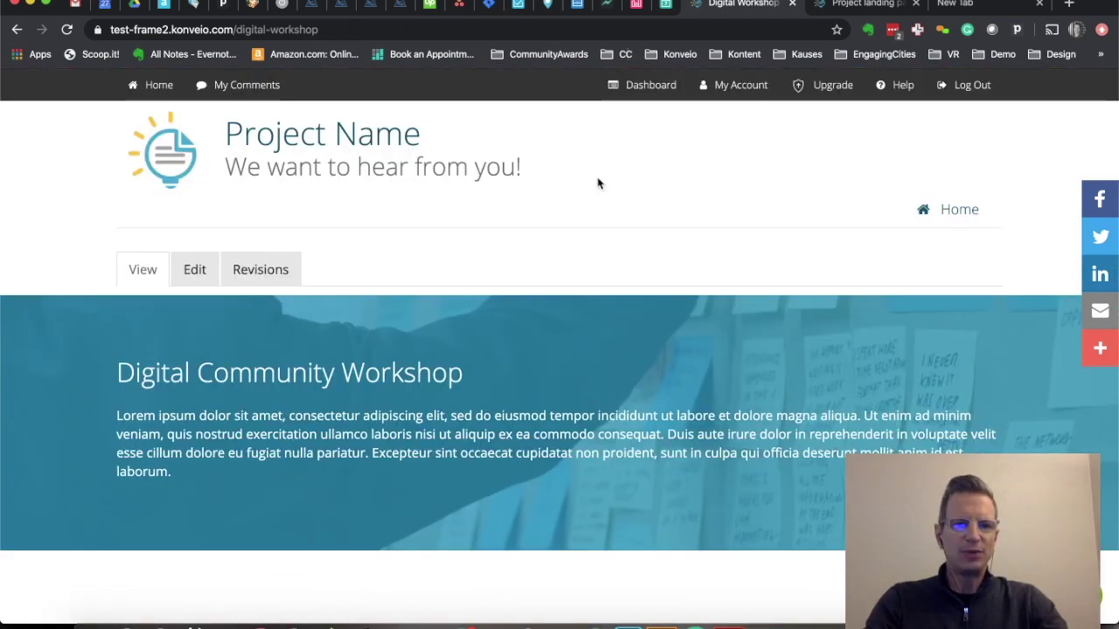
# Step: Reopen the Digital Workshop page for editing and collapse all of its sections
pyautogui.click(197, 272)
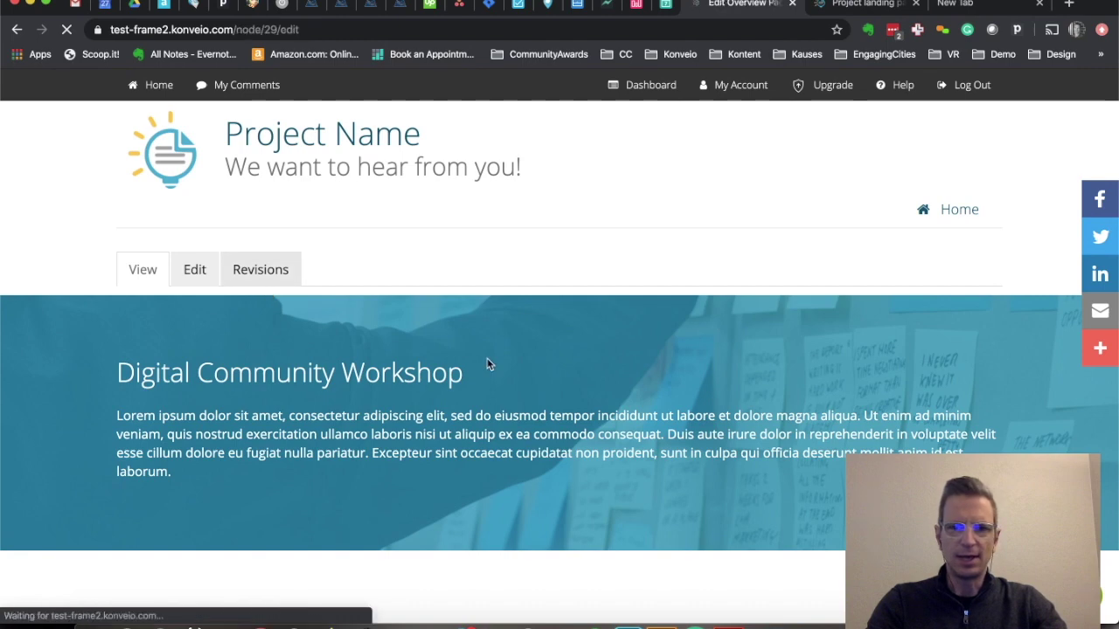
pyautogui.scroll(-3, 488, 365)
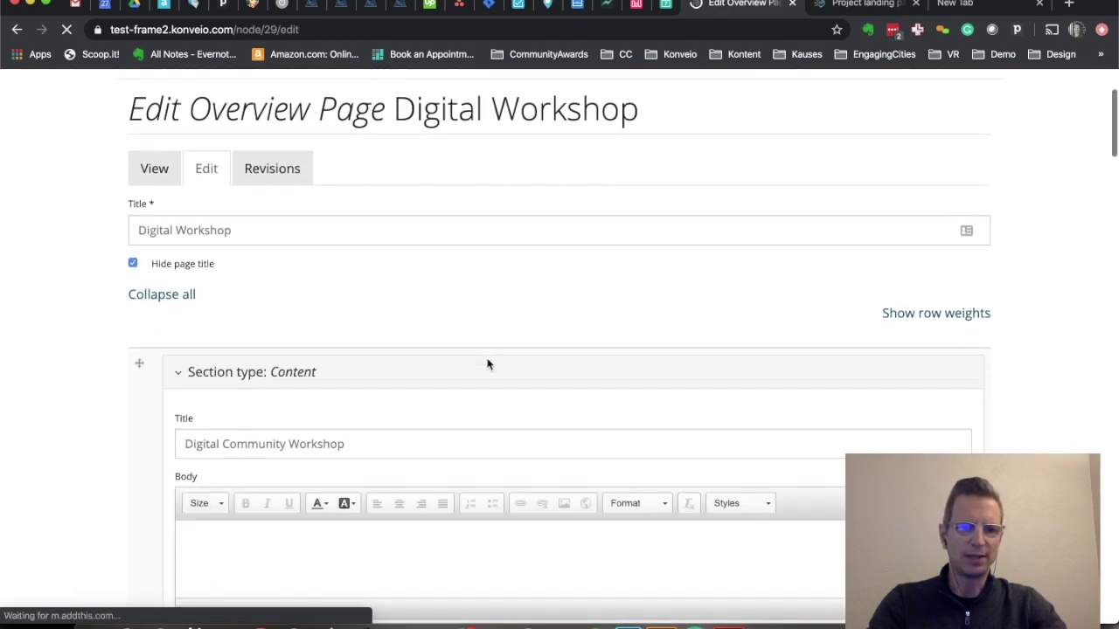
pyautogui.scroll(-2, 488, 364)
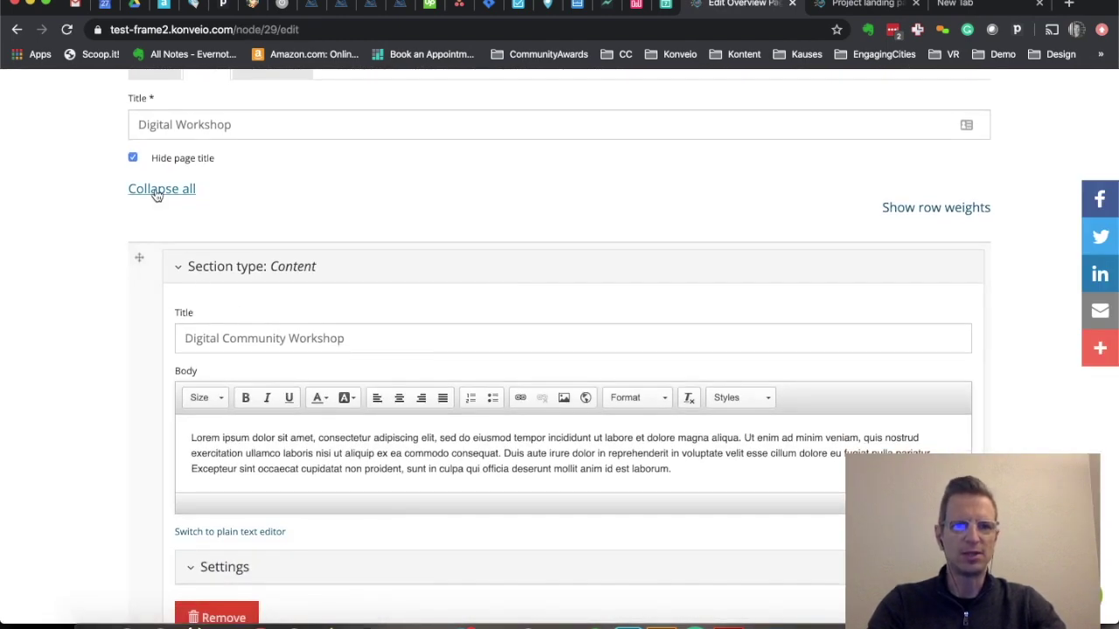
pyautogui.click(158, 192)
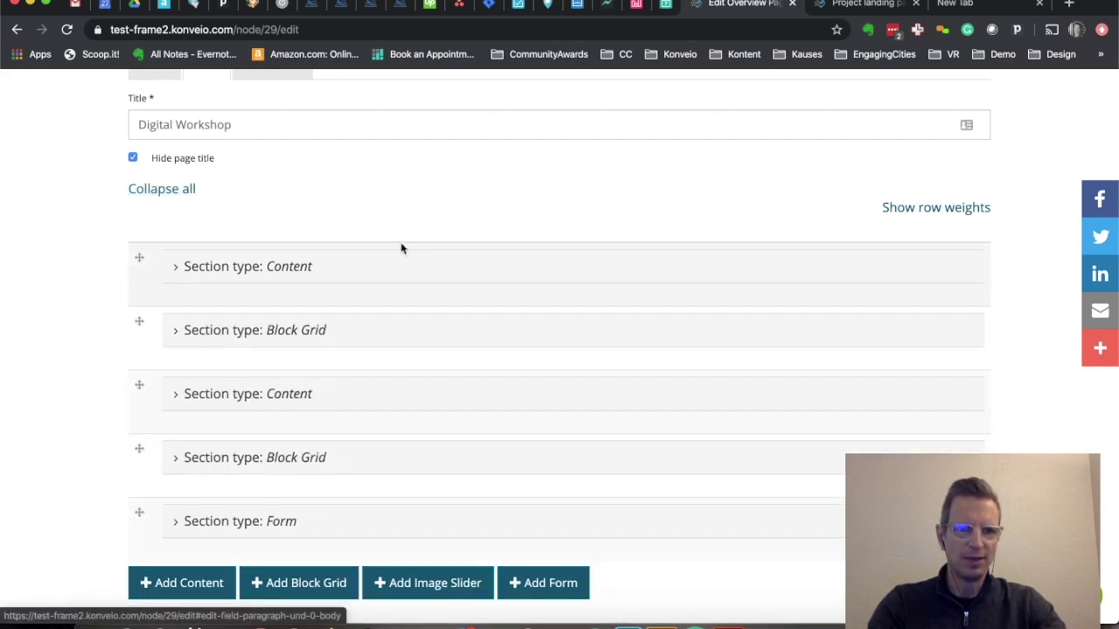
# Step: Move the second Block Grid section up so it directly follows the first Content section
pyautogui.scroll(-1, 92, 262)
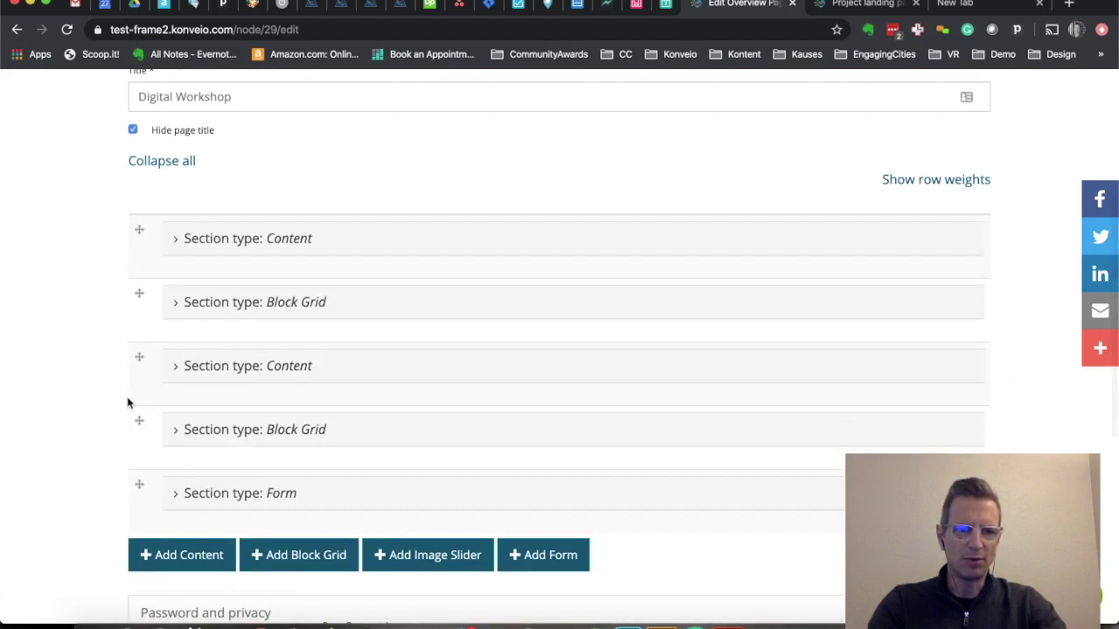
pyautogui.moveTo(137, 419); pyautogui.dragTo(151, 322)
pyautogui.moveTo(153, 310); pyautogui.dragTo(153, 311)
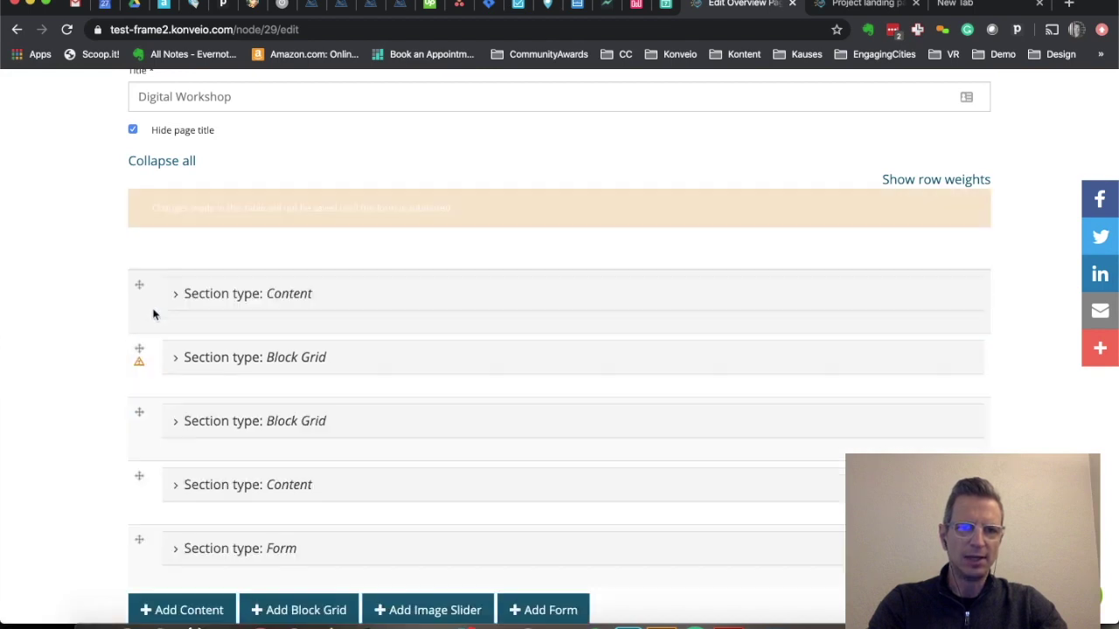
# Step: Enter a page password to restrict access to the Digital Workshop page and save the page
pyautogui.scroll(-3, 67, 371)
pyautogui.scroll(-5, 67, 374)
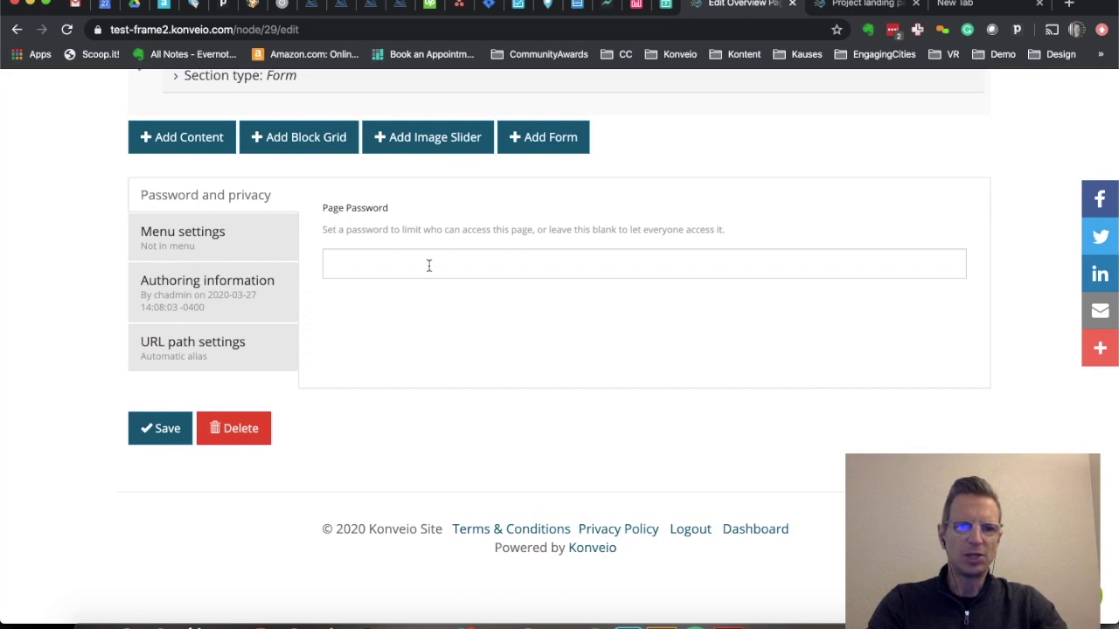
pyautogui.click(425, 264)
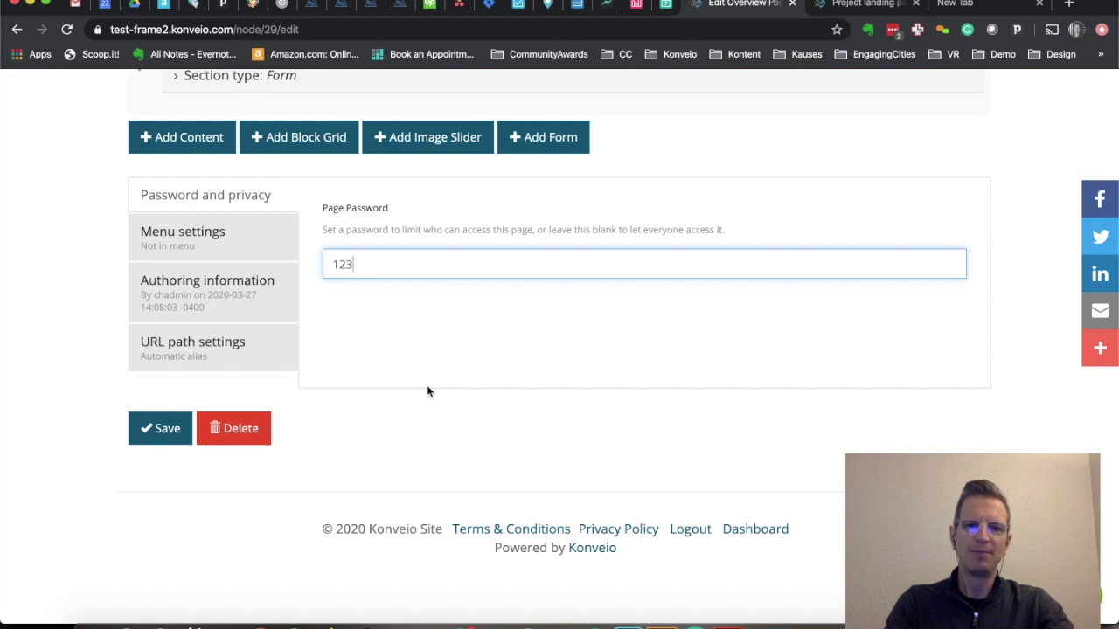
pyautogui.click(165, 427)
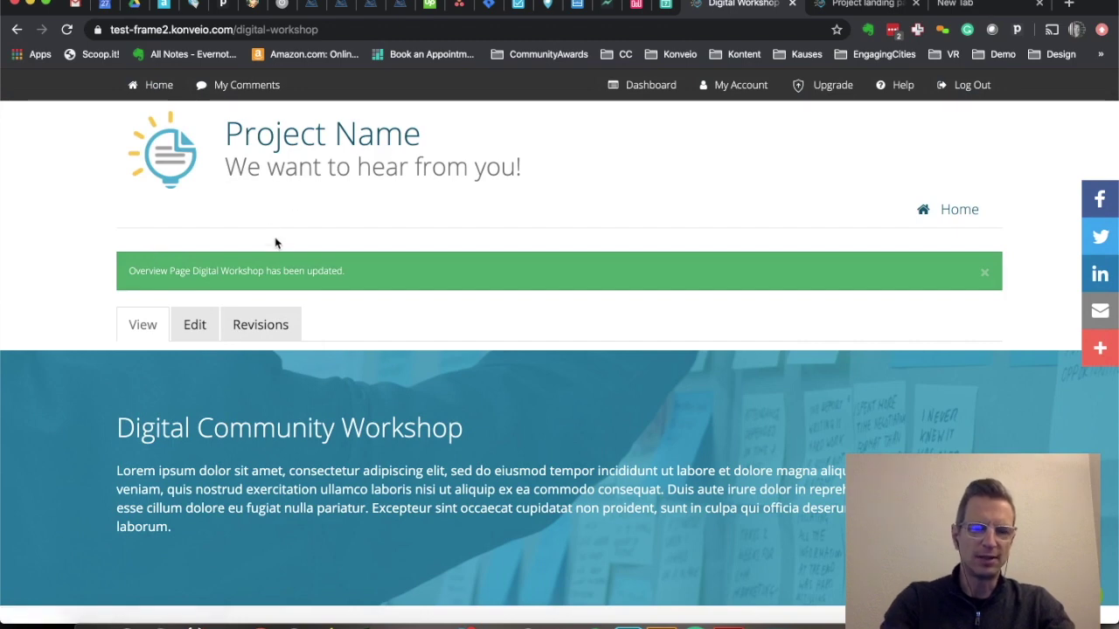
# Step: Copy the Digital Workshop page's address and open it in an incognito window
pyautogui.click(190, 32)
pyautogui.press('super+c')
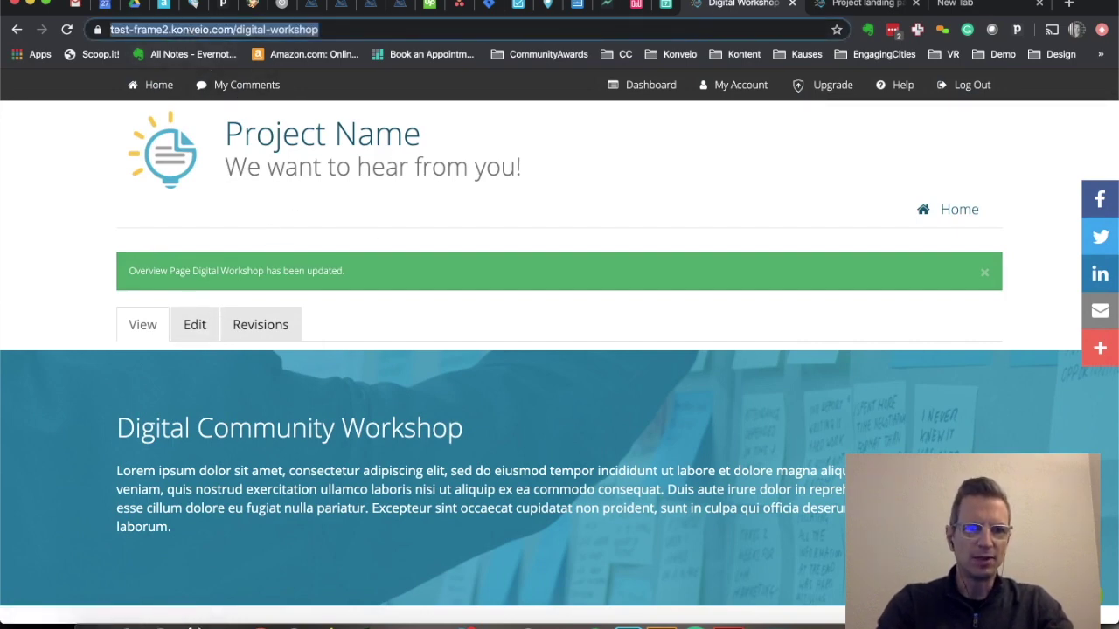
pyautogui.click(105, 1)
pyautogui.click(148, 26)
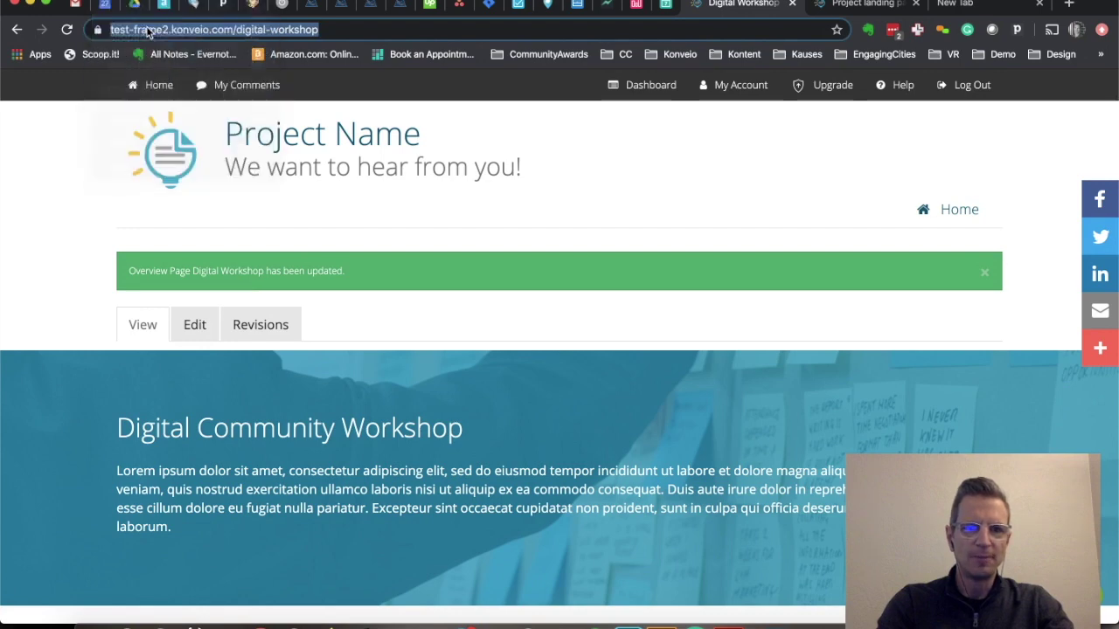
pyautogui.press('super+v')
pyautogui.press('Return')
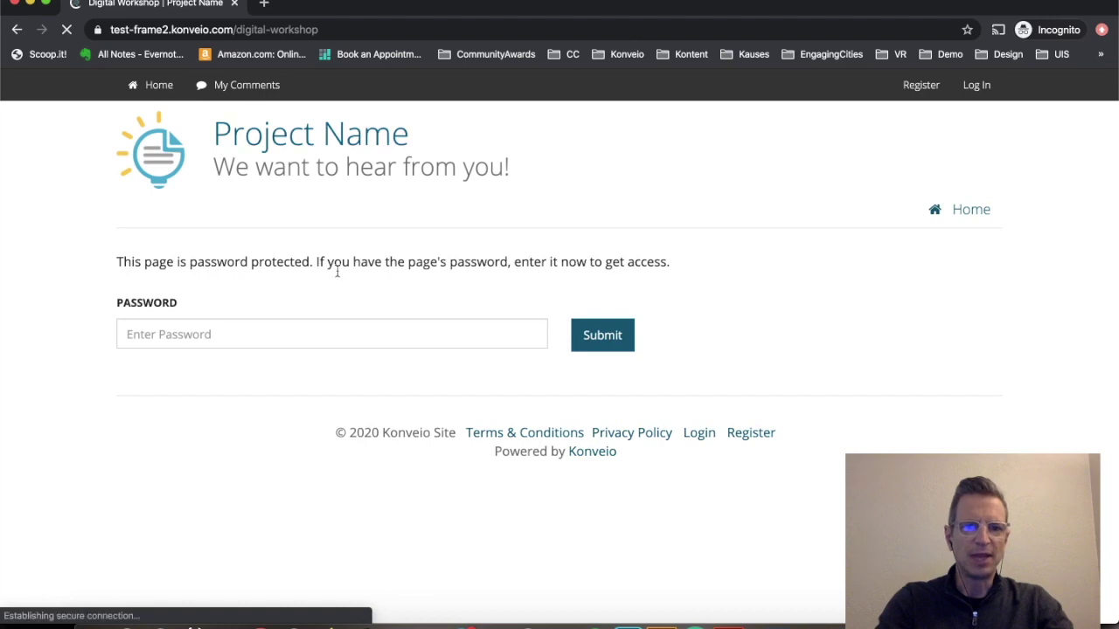
# Step: Submit the page password to check access to the Digital Workshop page, and close the incognito window
pyautogui.click(263, 341)
pyautogui.write('••')
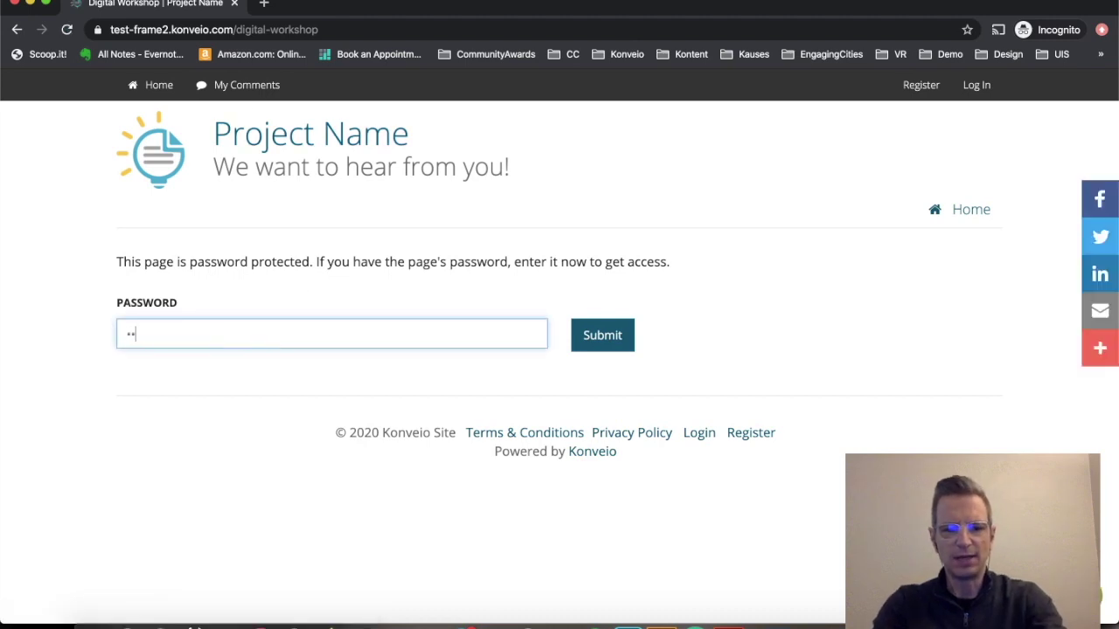
pyautogui.click(606, 352)
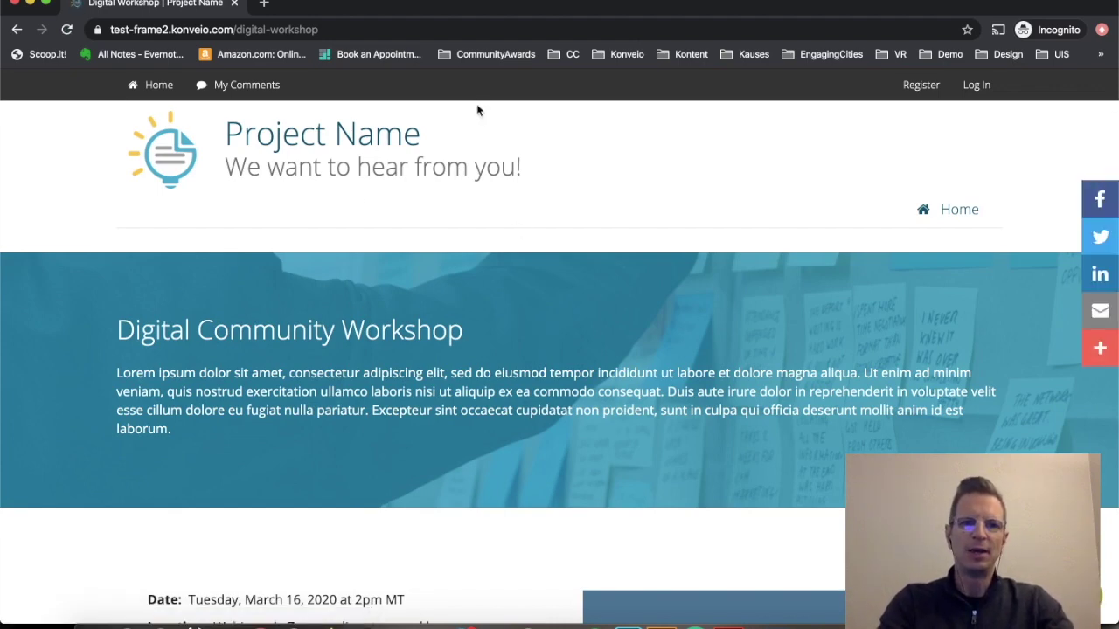
pyautogui.click(233, 4)
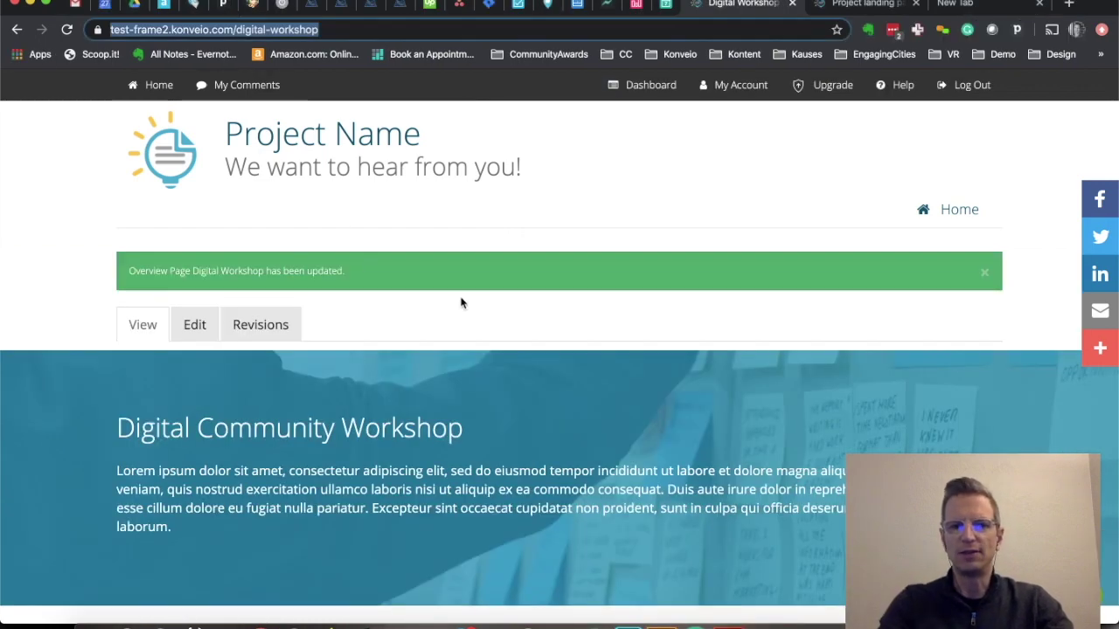
# Step: Dismiss the update notice and review the Digital Workshop page's intro, video, poster board and Workshop Information sections
pyautogui.click(985, 272)
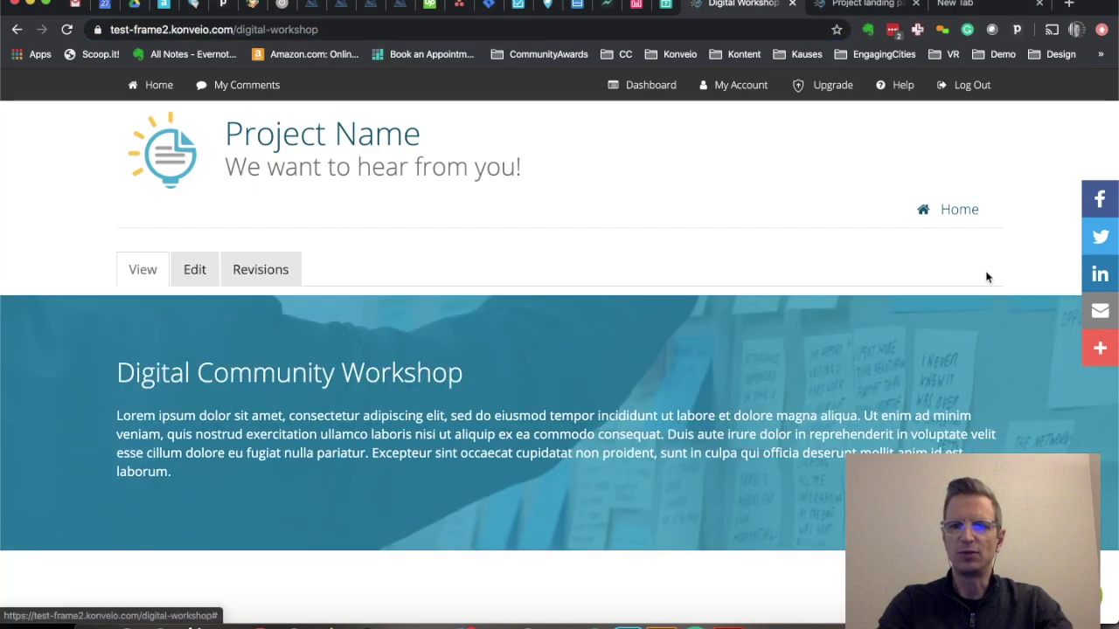
pyautogui.scroll(-5, 626, 426)
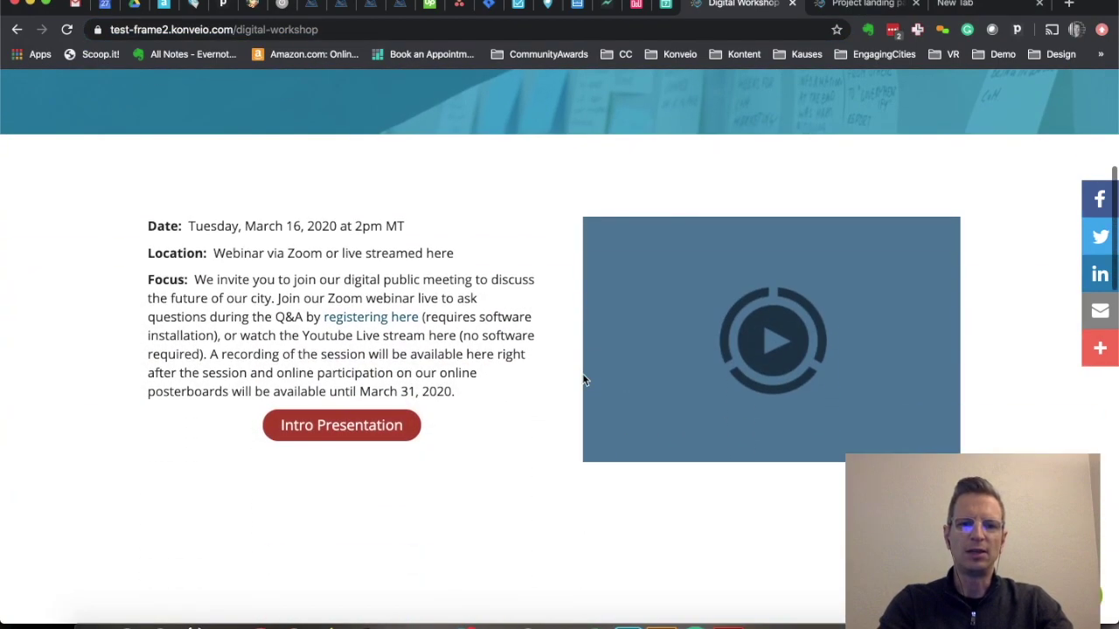
pyautogui.scroll(5, 583, 379)
pyautogui.scroll(-2, 582, 379)
pyautogui.scroll(-8, 582, 380)
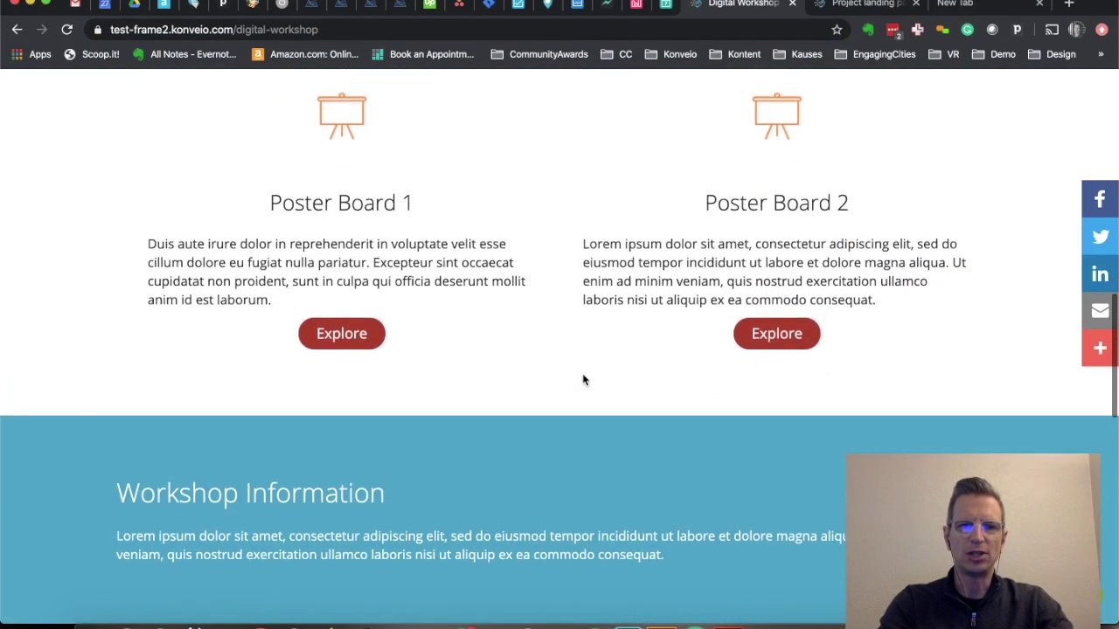
pyautogui.scroll(1, 582, 379)
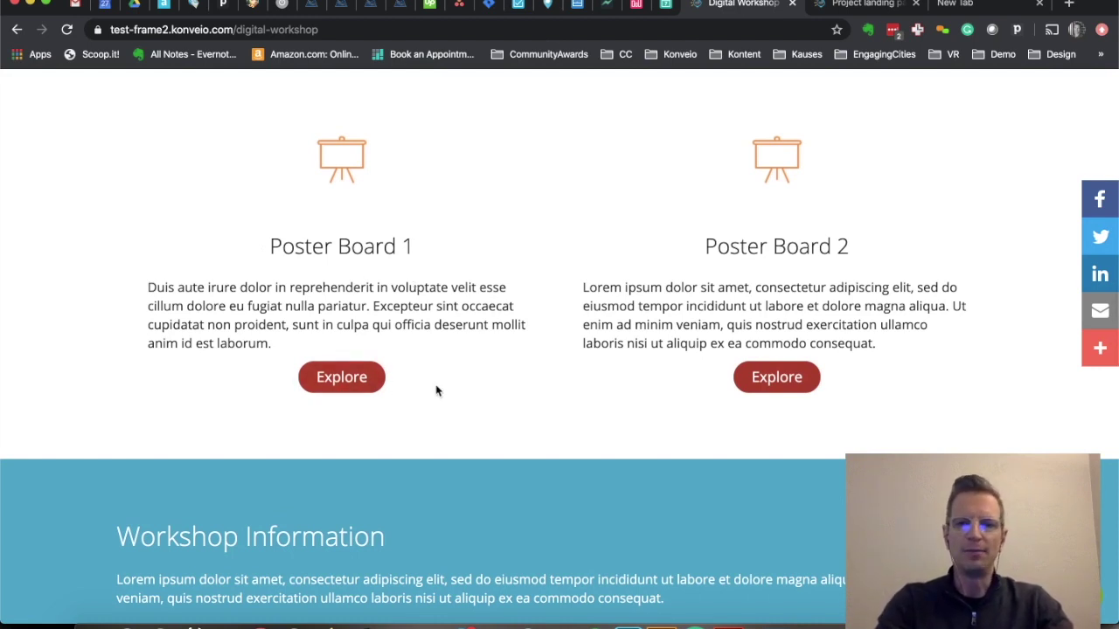
pyautogui.scroll(10, 436, 390)
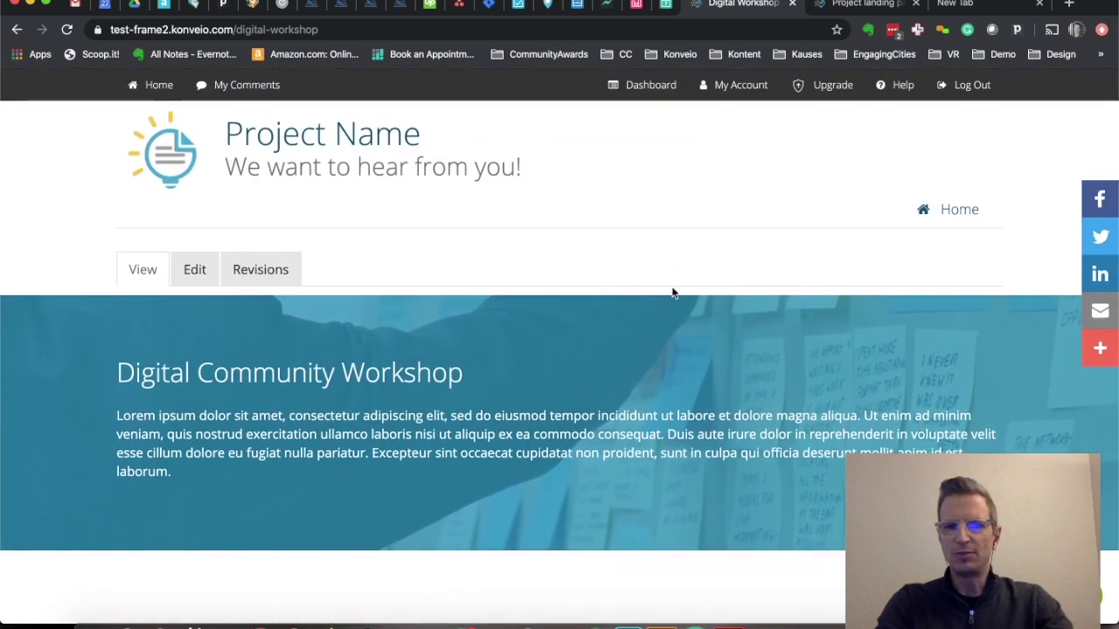
# Step: Open the General Feedback form from the dashboard's list of forms
pyautogui.click(647, 96)
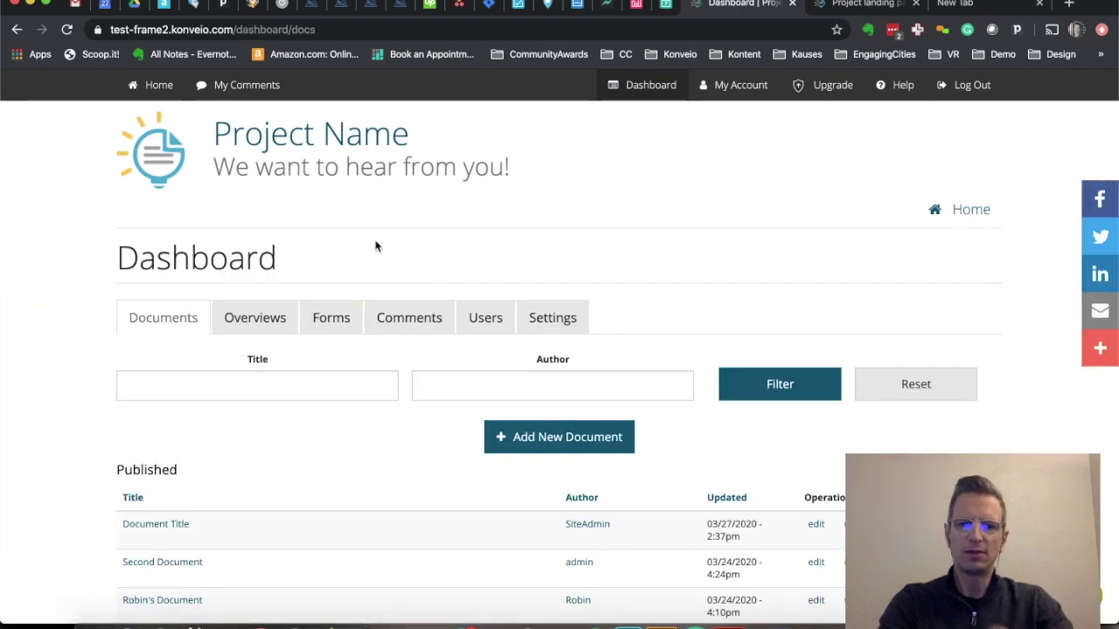
pyautogui.click(333, 329)
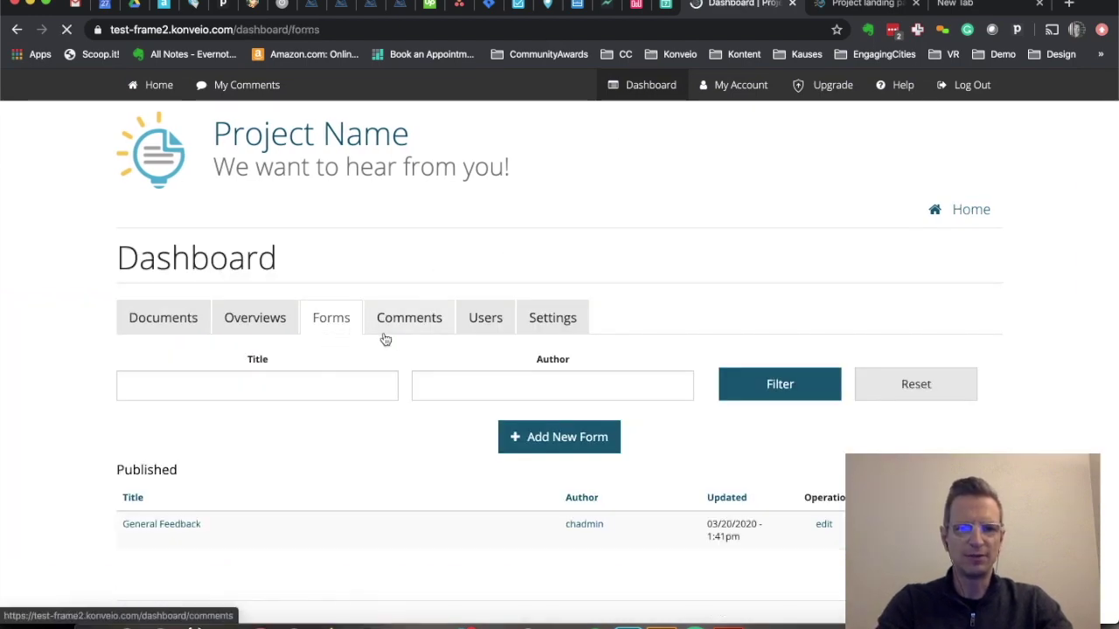
pyautogui.scroll(-1, 395, 344)
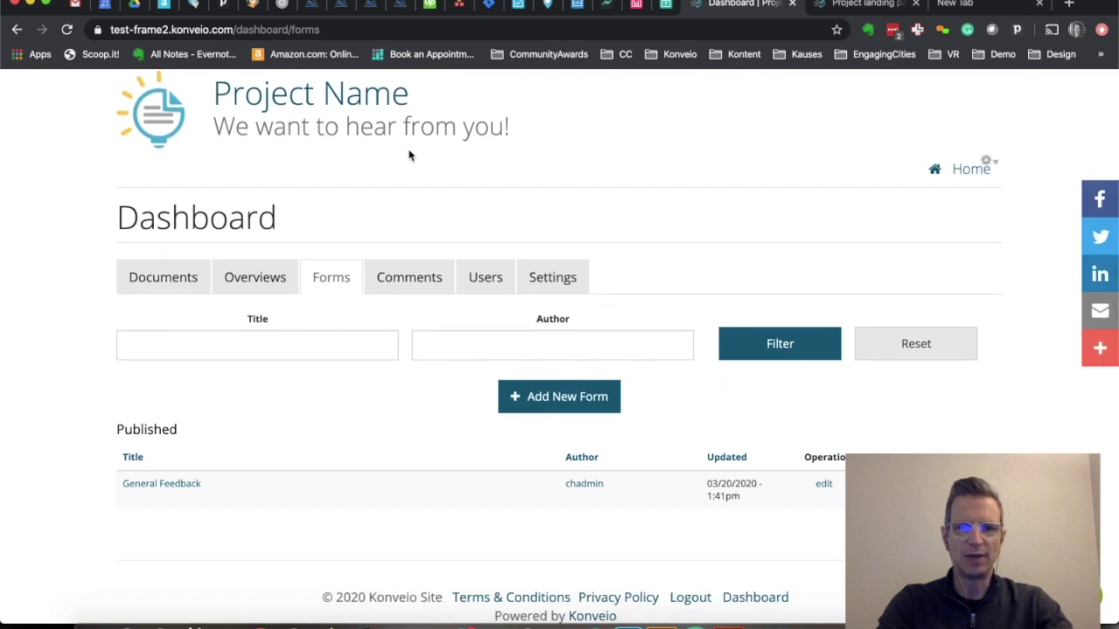
pyautogui.scroll(-2, 323, 314)
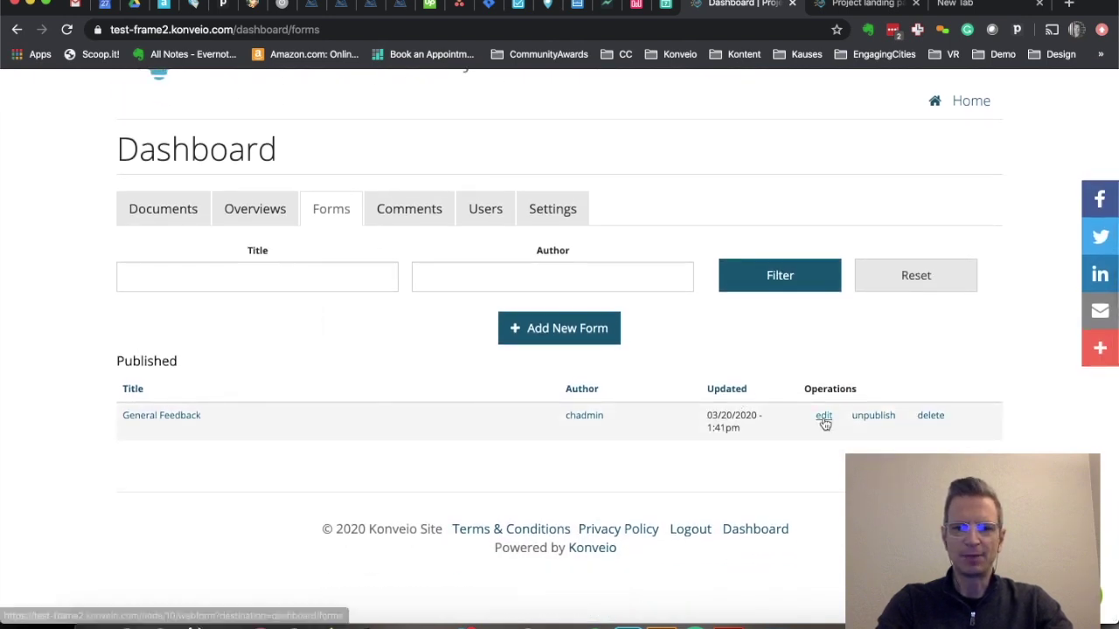
pyautogui.click(166, 417)
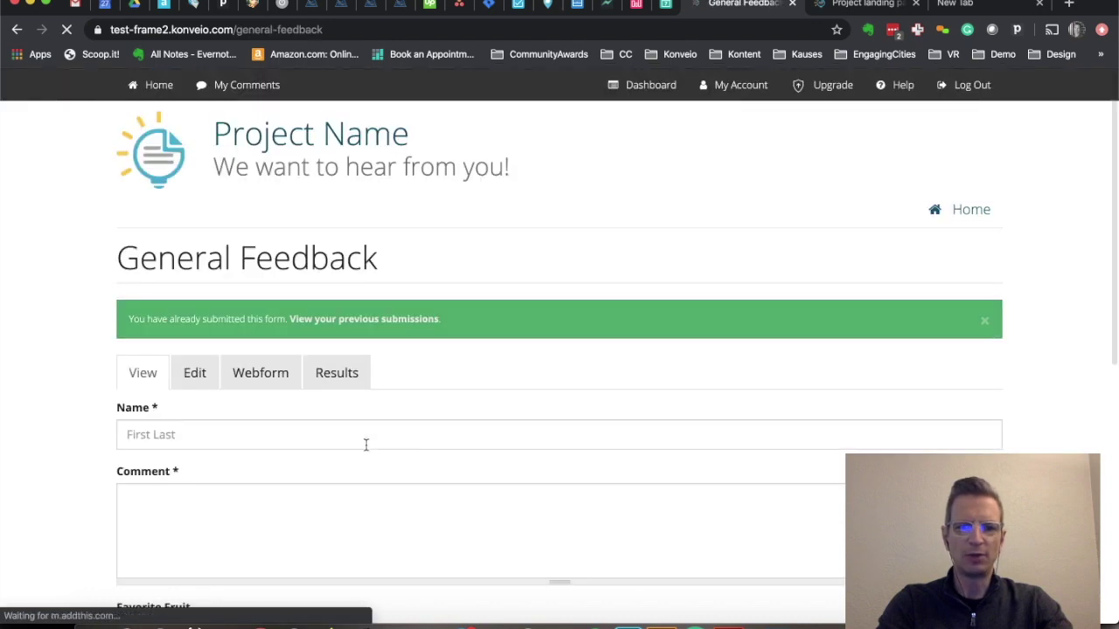
pyautogui.scroll(-5, 365, 441)
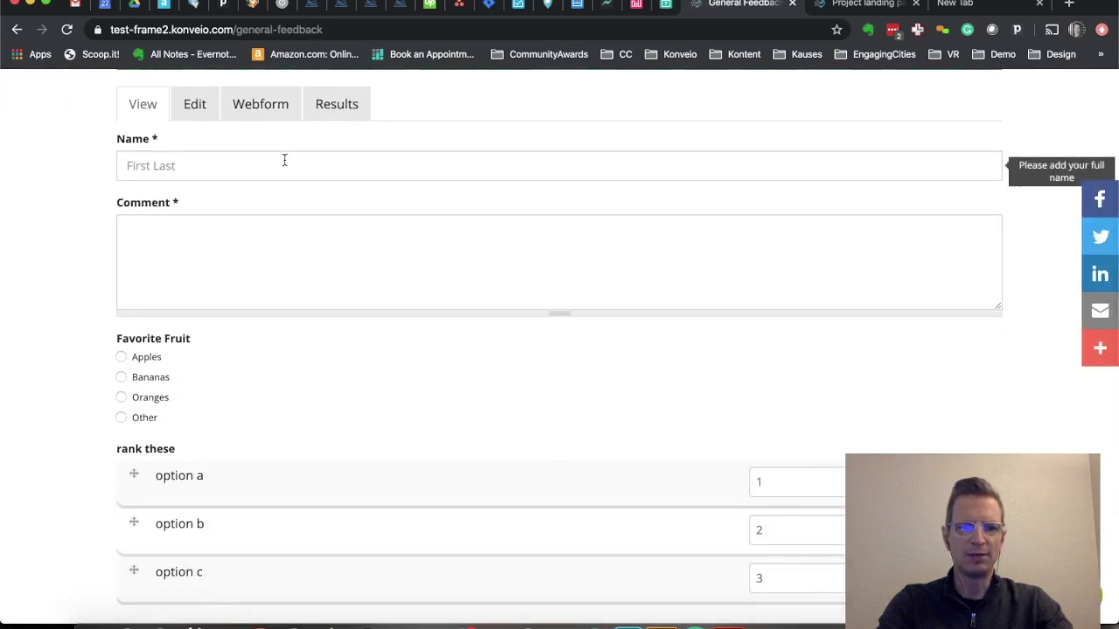
# Step: Try out the General Feedback form's fields, choosing Apples as Favorite Fruit and ranking option b above option a
pyautogui.click(188, 161)
pyautogui.click(180, 244)
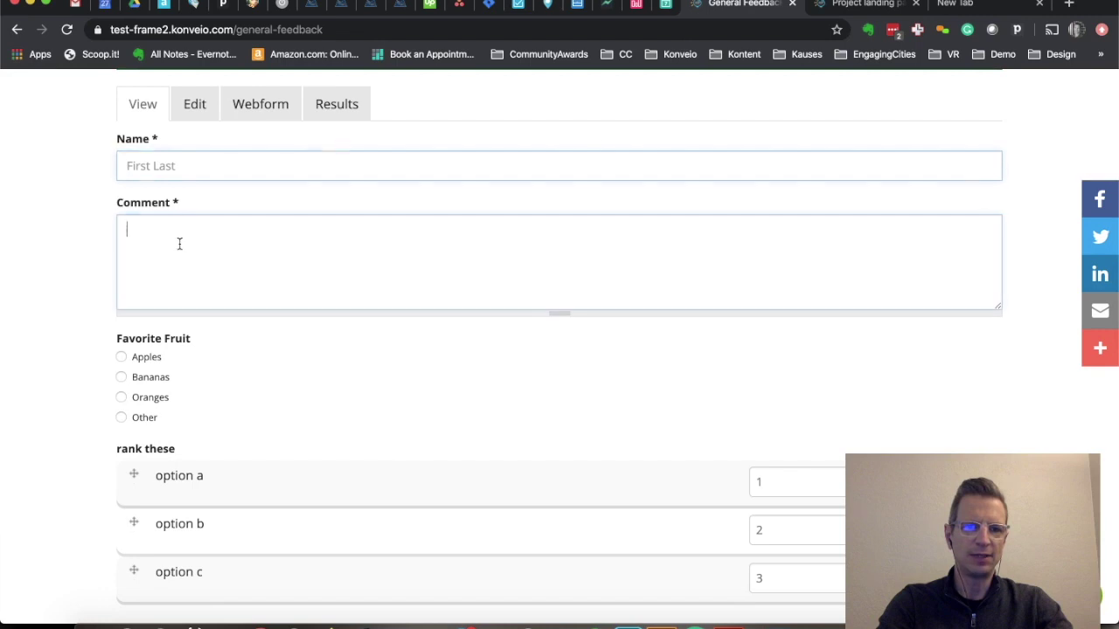
pyautogui.click(121, 358)
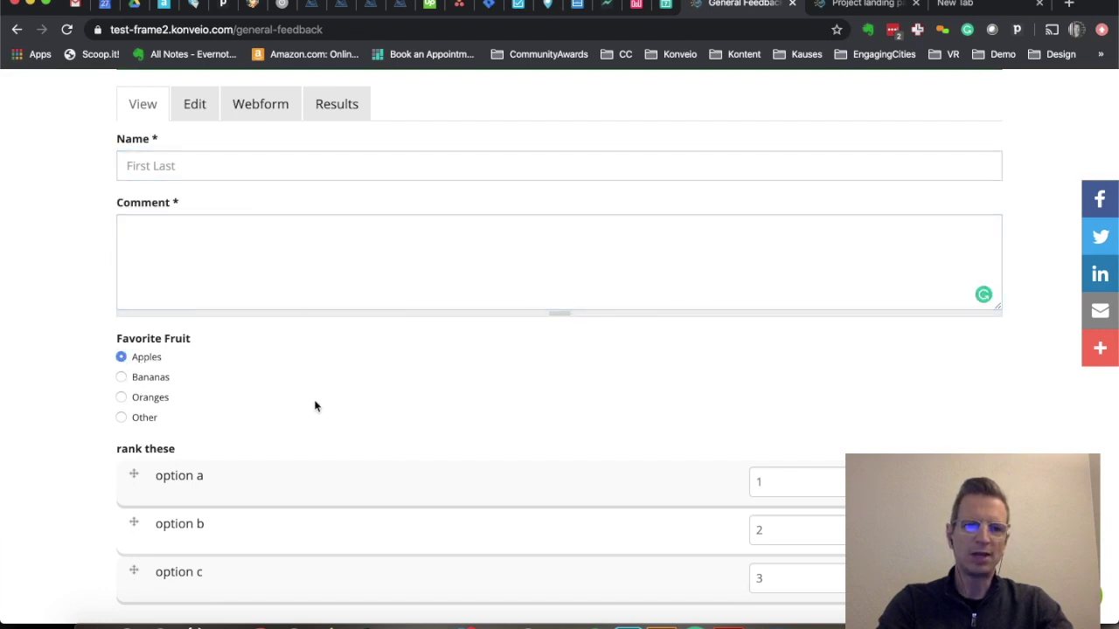
pyautogui.scroll(-1, 316, 405)
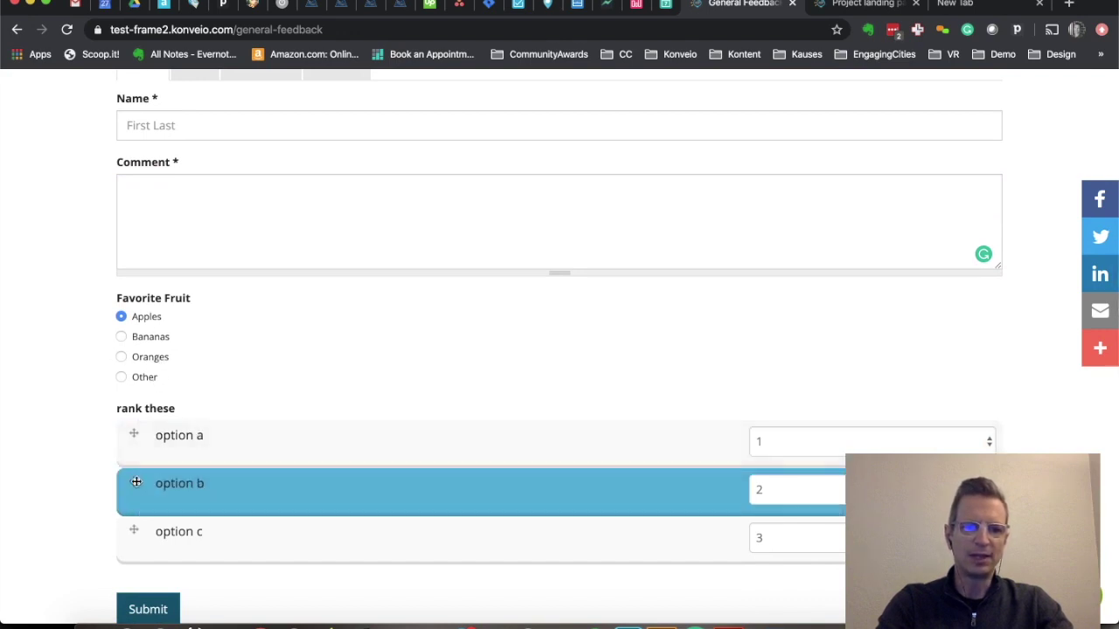
pyautogui.moveTo(131, 477); pyautogui.dragTo(133, 441)
pyautogui.scroll(-2, 340, 393)
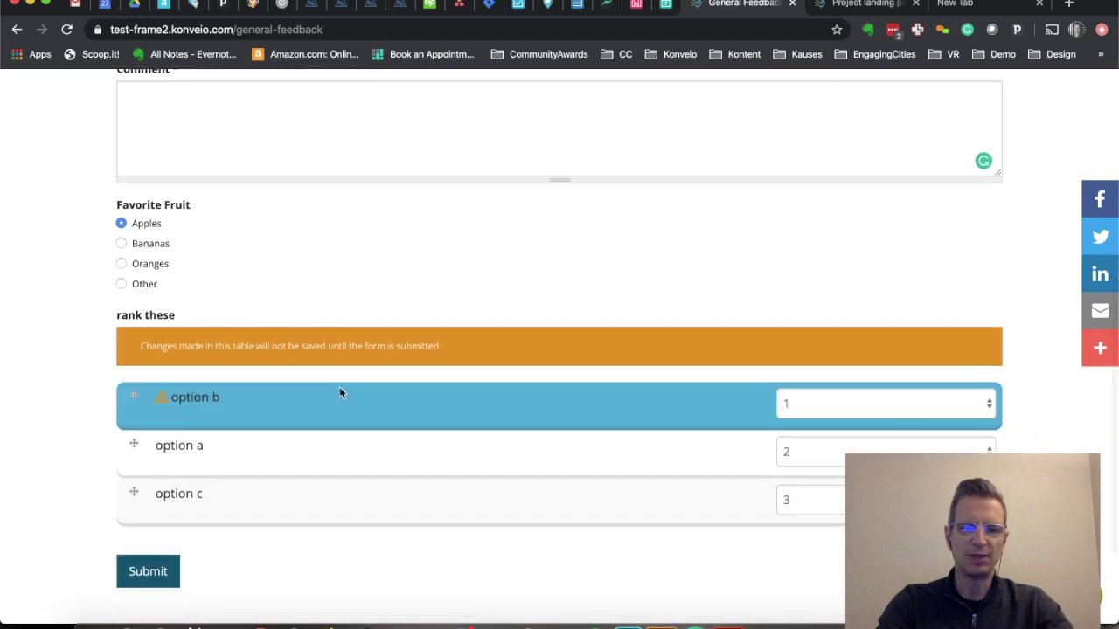
pyautogui.scroll(5, 340, 394)
# Step: Open the General Feedback webform's component list to view its fields, types and required settings
pyautogui.click(273, 368)
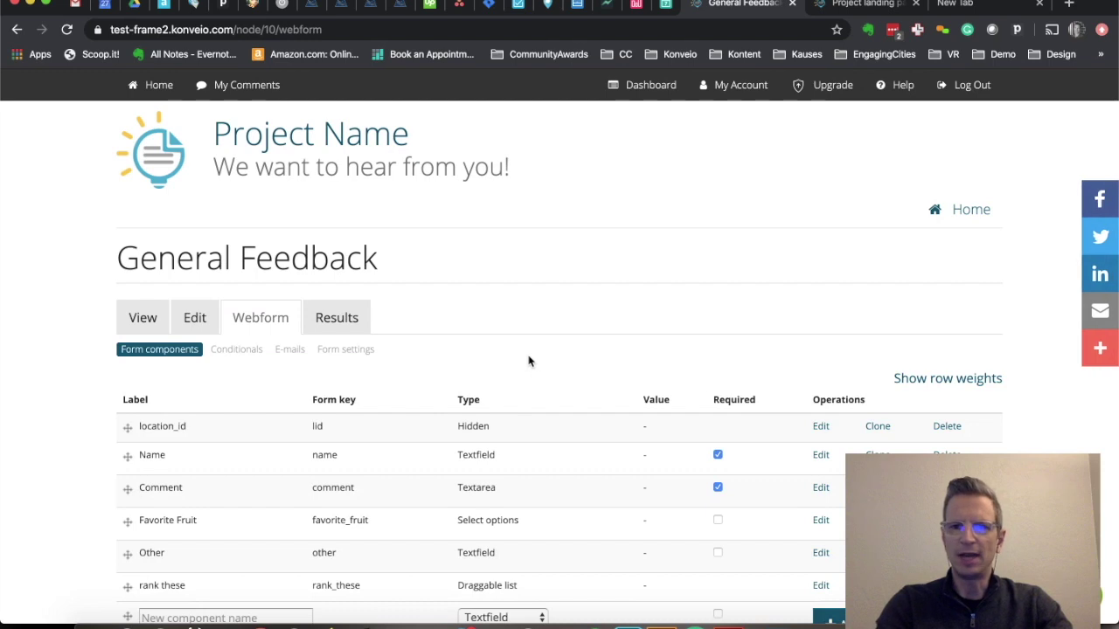
pyautogui.scroll(-1, 528, 361)
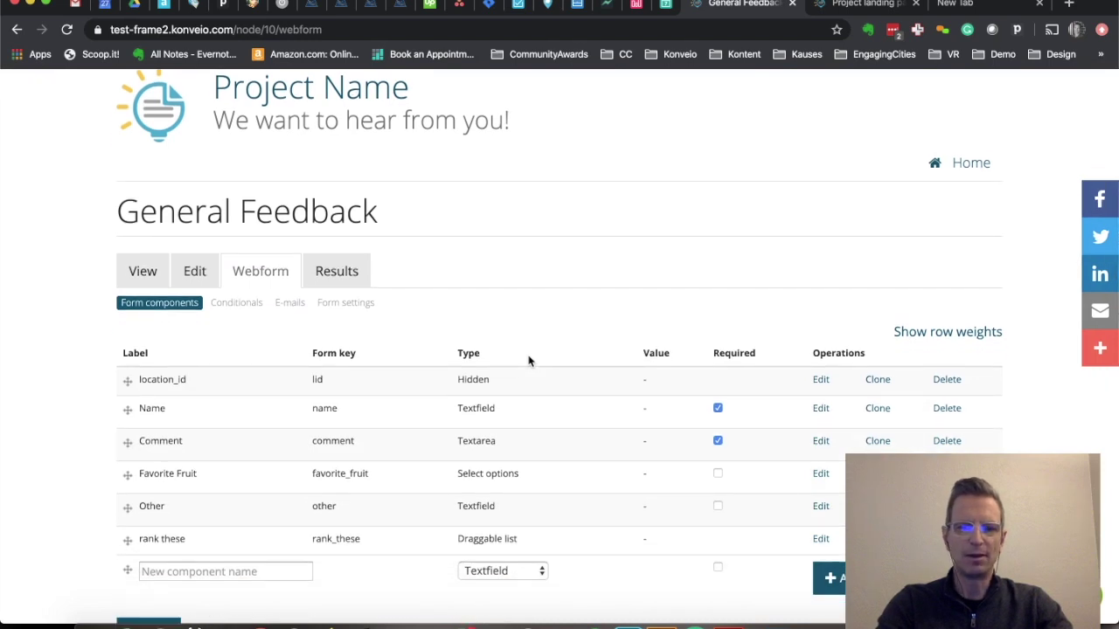
pyautogui.scroll(-1, 528, 361)
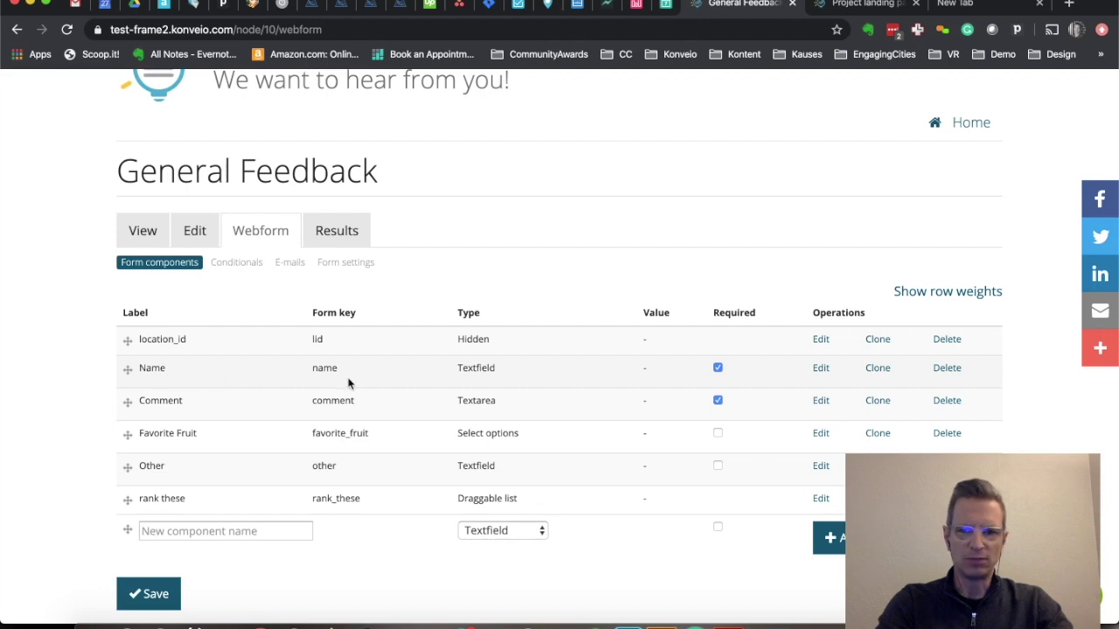
# Step: Examine the Name component's label, description, validation, placeholder and display settings, and return to the component list
pyautogui.click(820, 371)
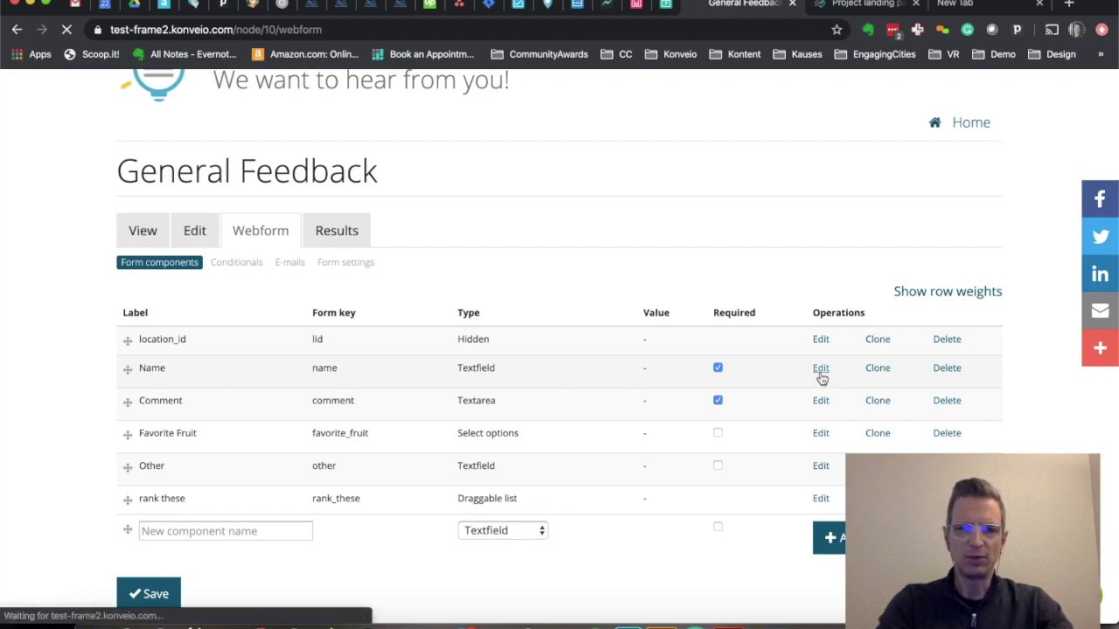
pyautogui.scroll(-3, 758, 378)
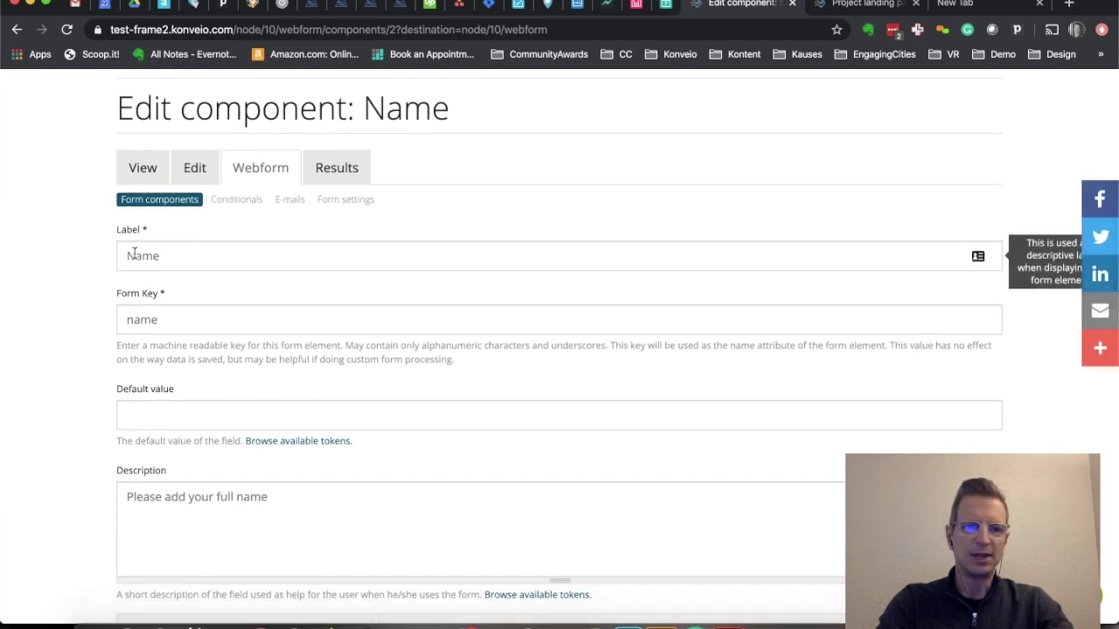
pyautogui.scroll(-3, 72, 362)
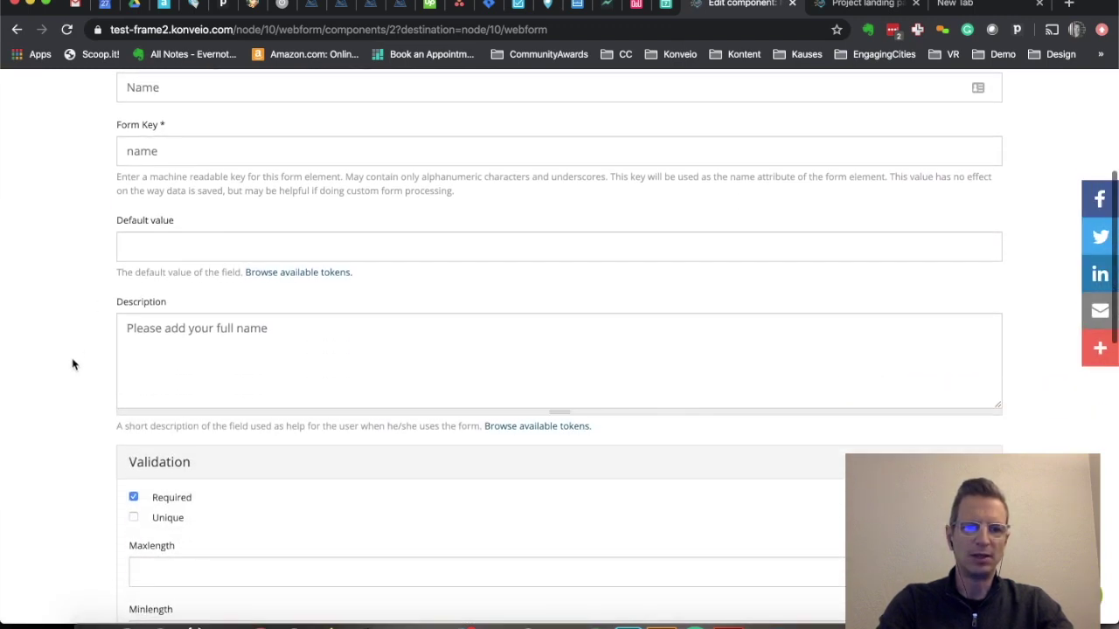
pyautogui.scroll(-3, 202, 309)
pyautogui.scroll(-2, 202, 309)
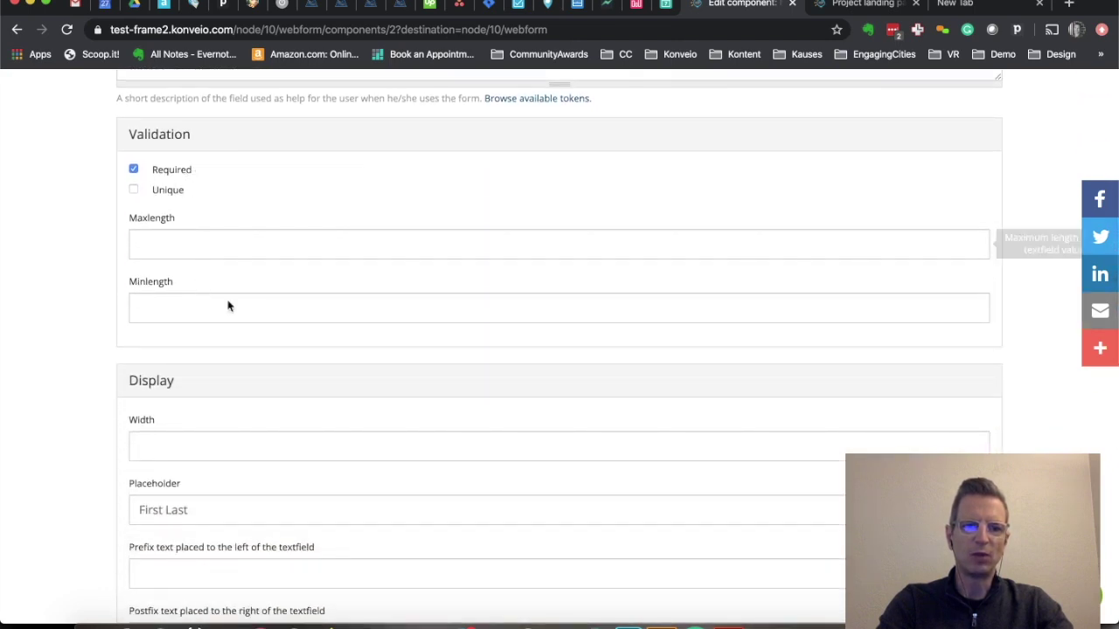
pyautogui.scroll(-3, 225, 357)
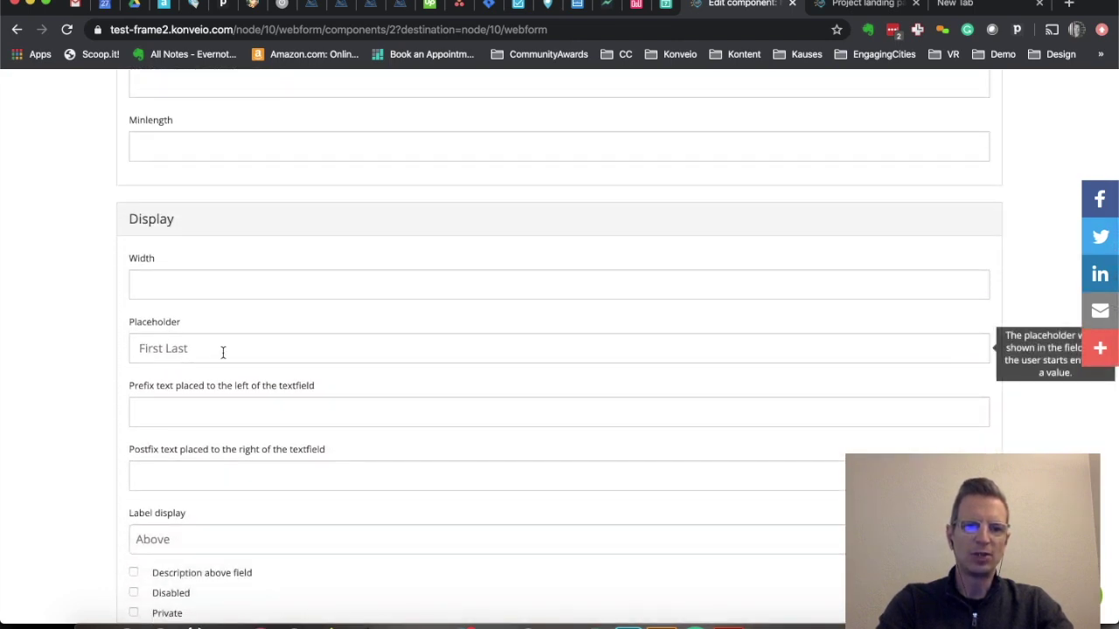
pyautogui.scroll(5, 223, 353)
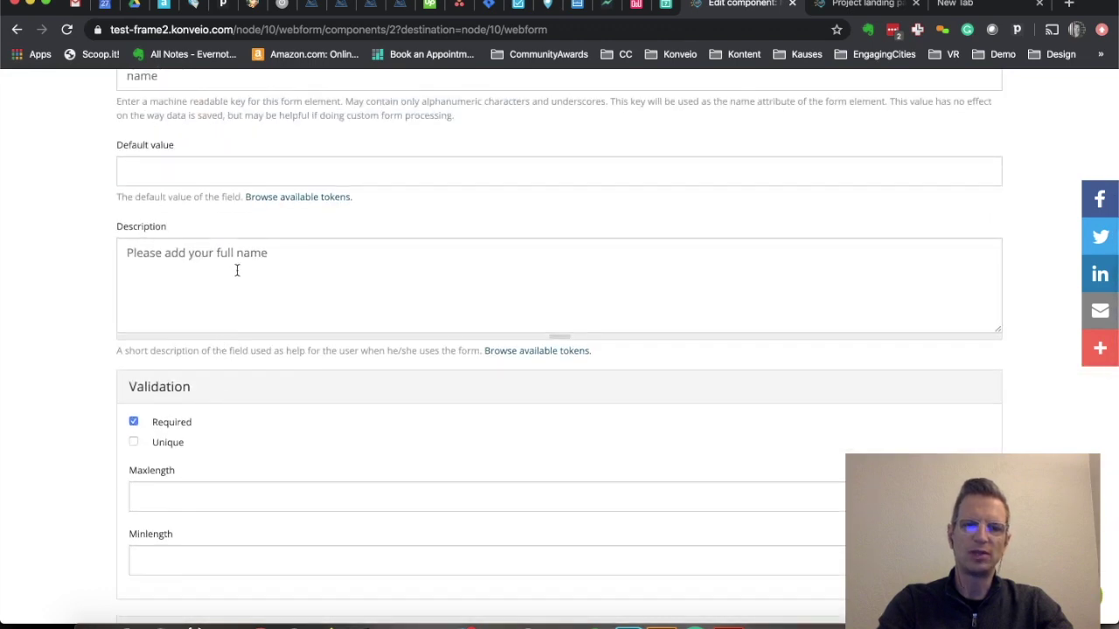
pyautogui.scroll(-5, 236, 270)
pyautogui.scroll(-1, 236, 270)
pyautogui.click(202, 272)
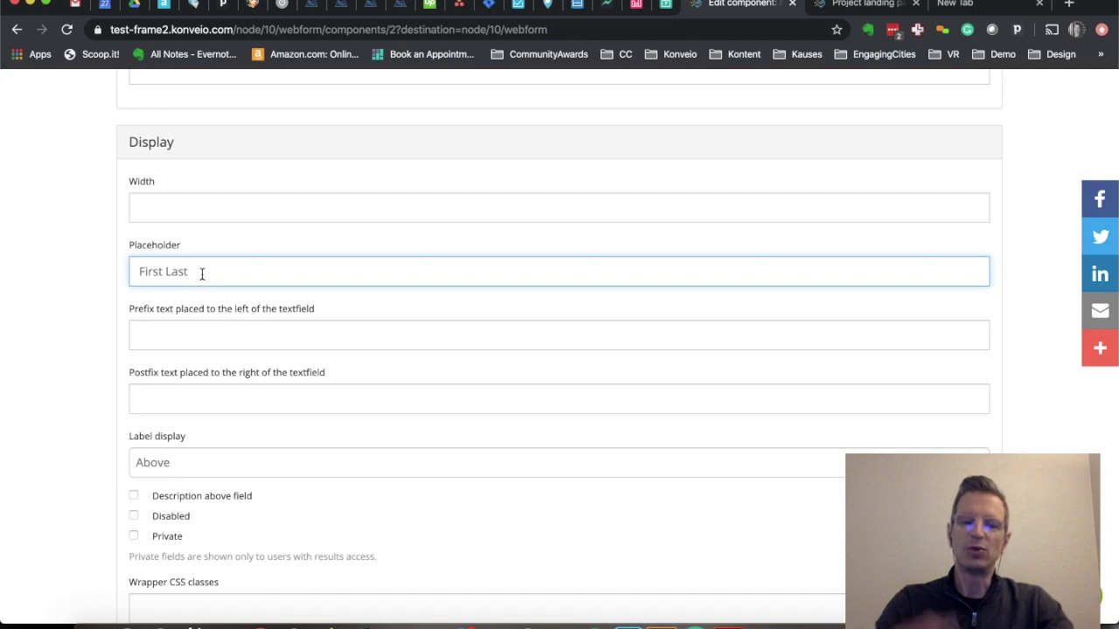
pyautogui.scroll(-3, 202, 274)
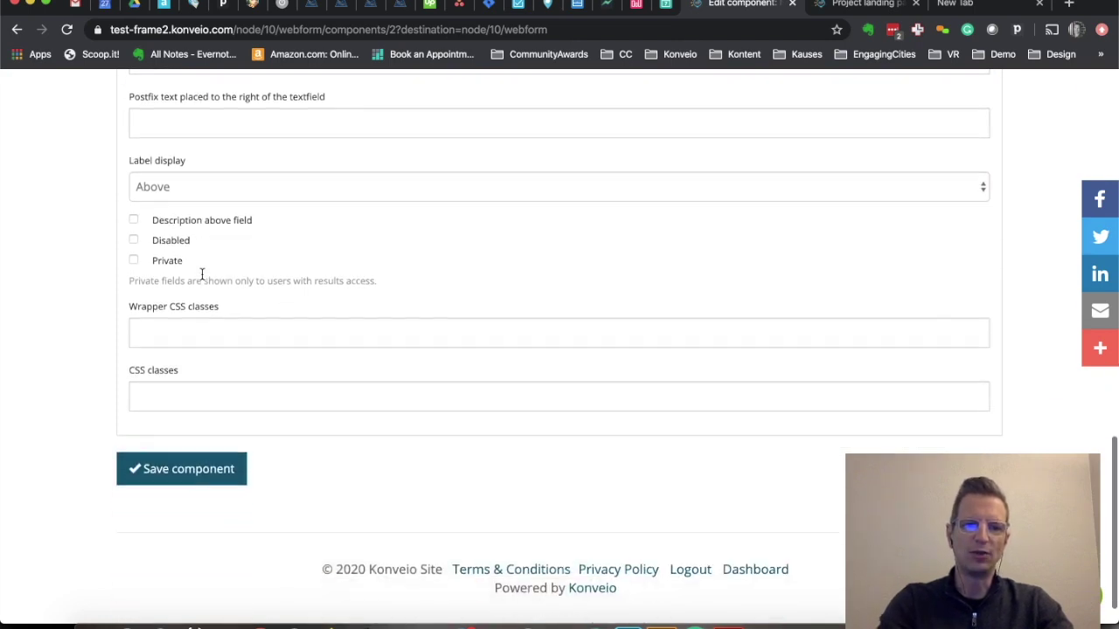
pyautogui.press('Return')
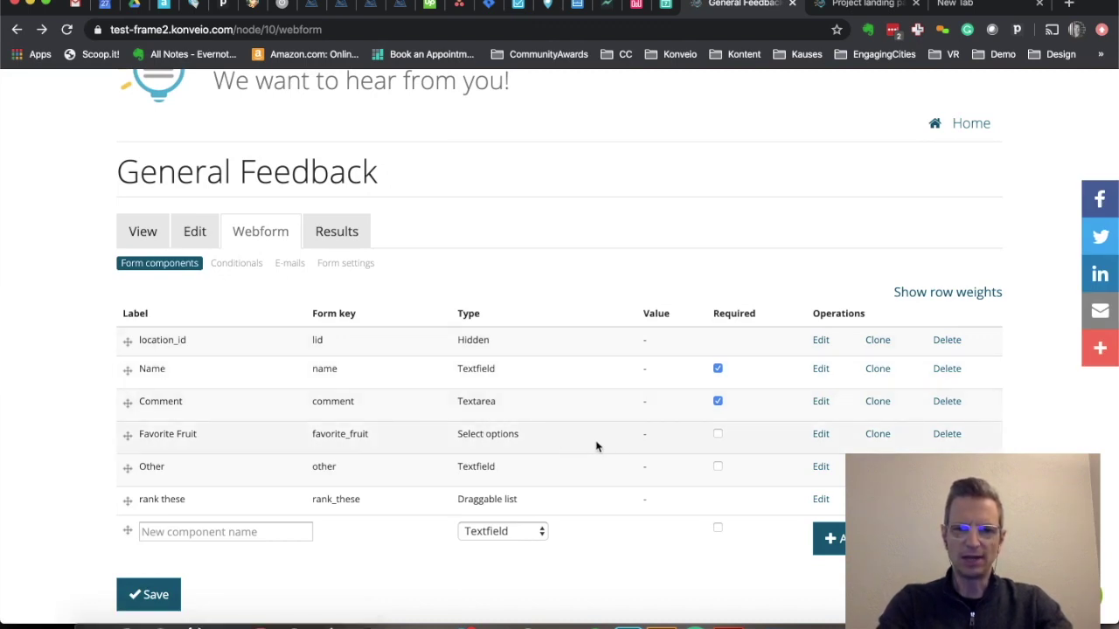
# Step: Edit the Favorite Fruit component to allow multiple selections and save it
pyautogui.click(820, 434)
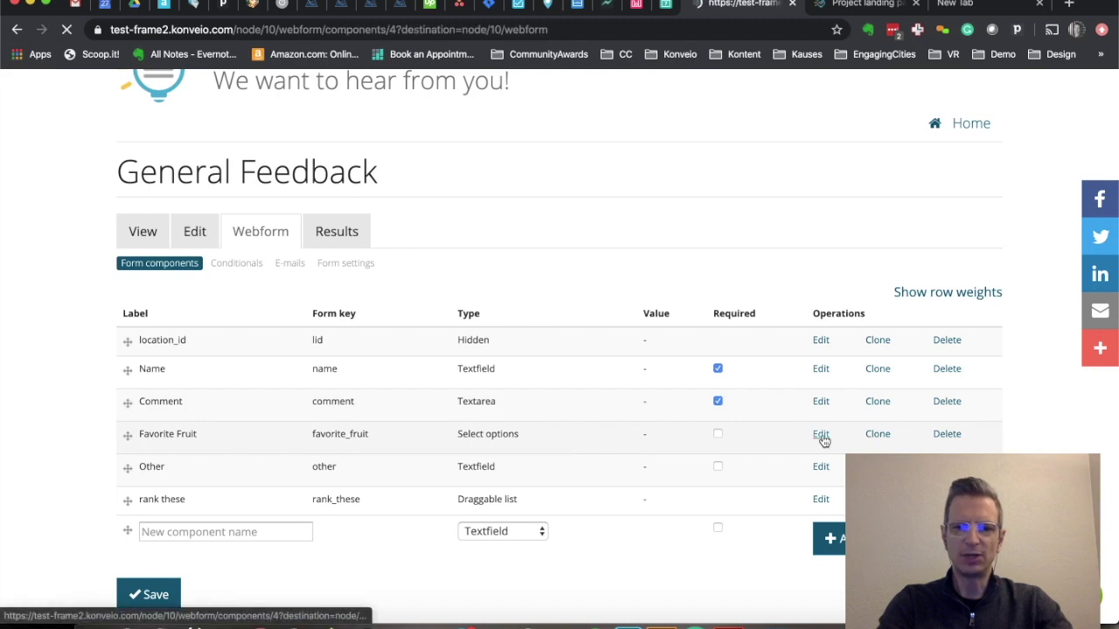
pyautogui.scroll(-5, 824, 442)
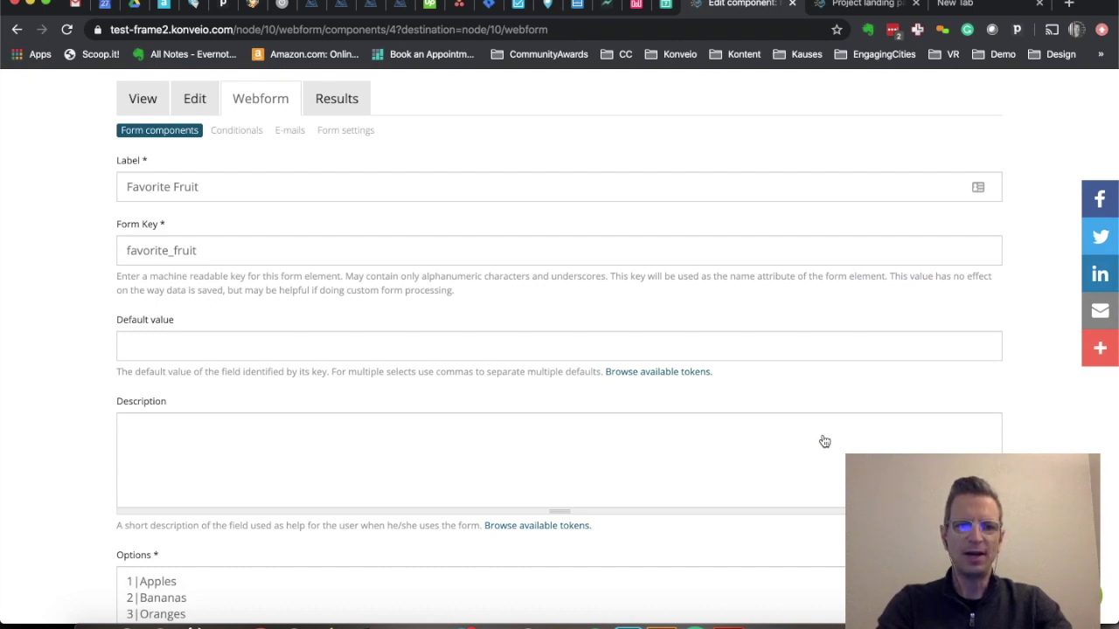
pyautogui.scroll(-2, 824, 441)
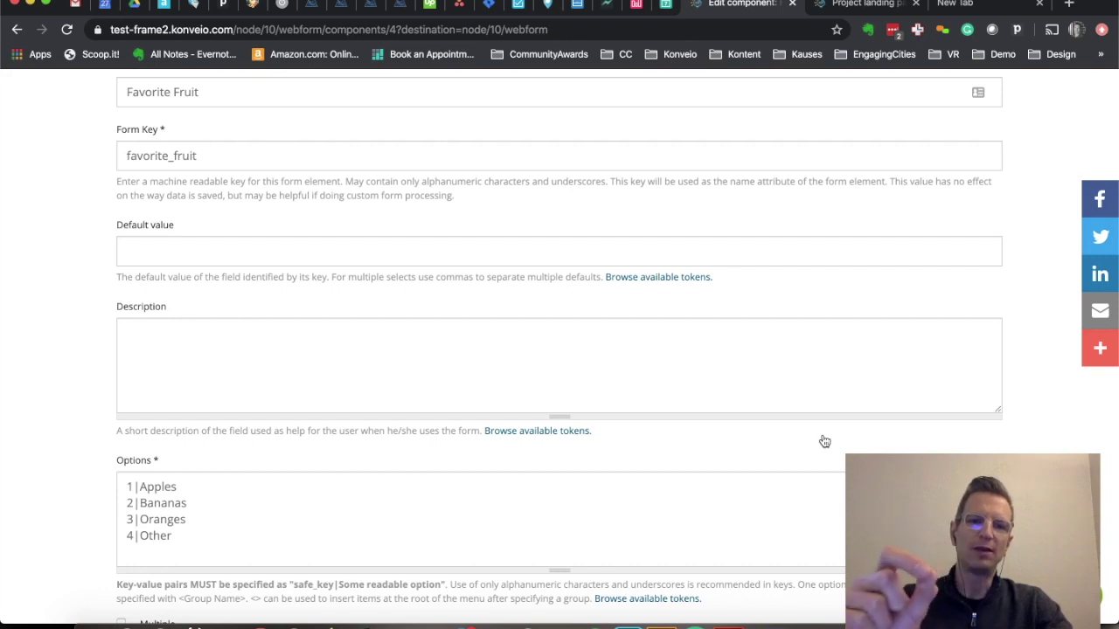
pyautogui.scroll(-4, 824, 442)
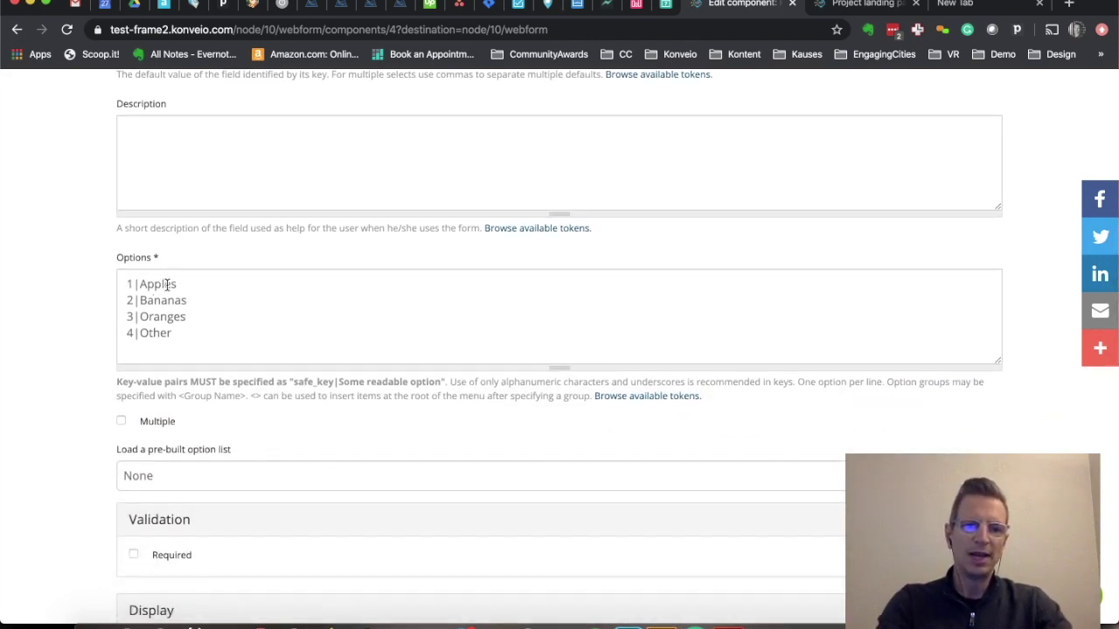
pyautogui.moveTo(174, 285); pyautogui.dragTo(120, 285)
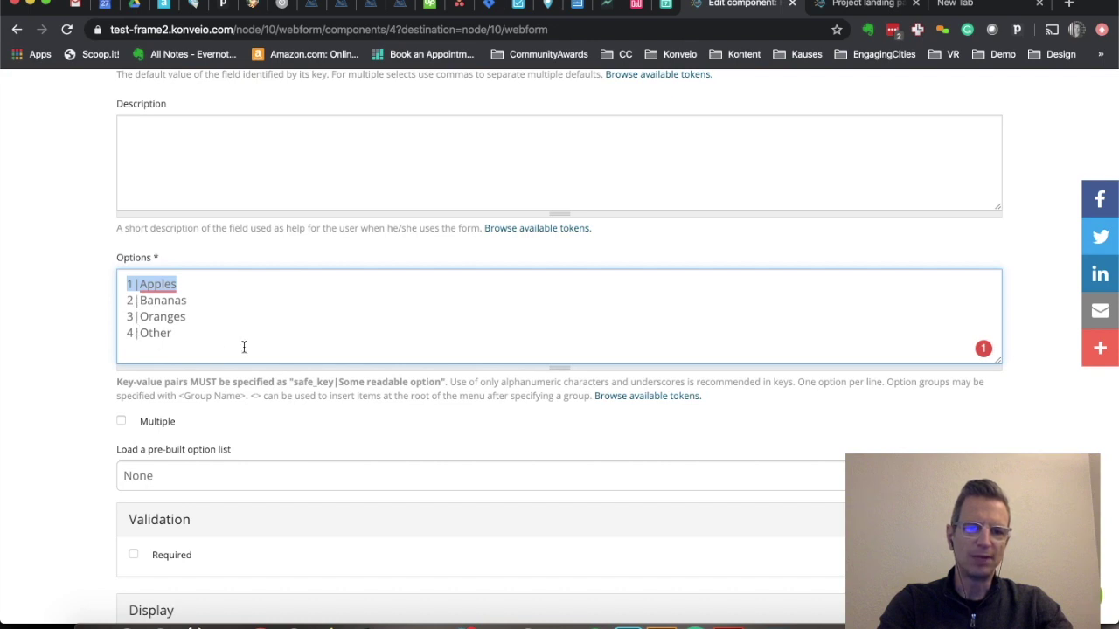
pyautogui.scroll(-3, 244, 347)
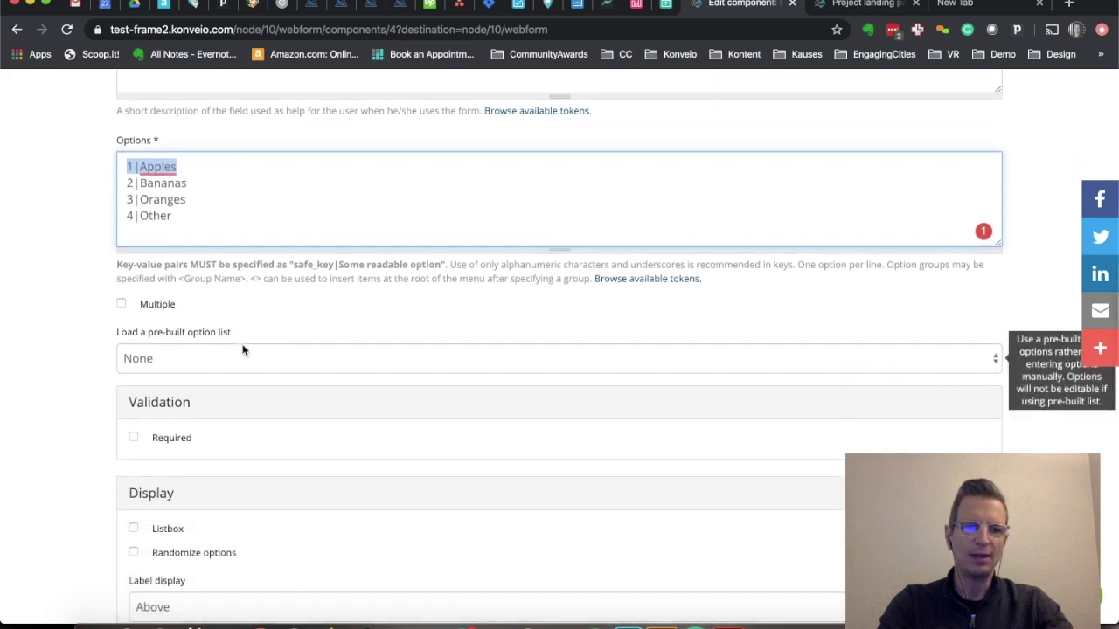
pyautogui.click(122, 305)
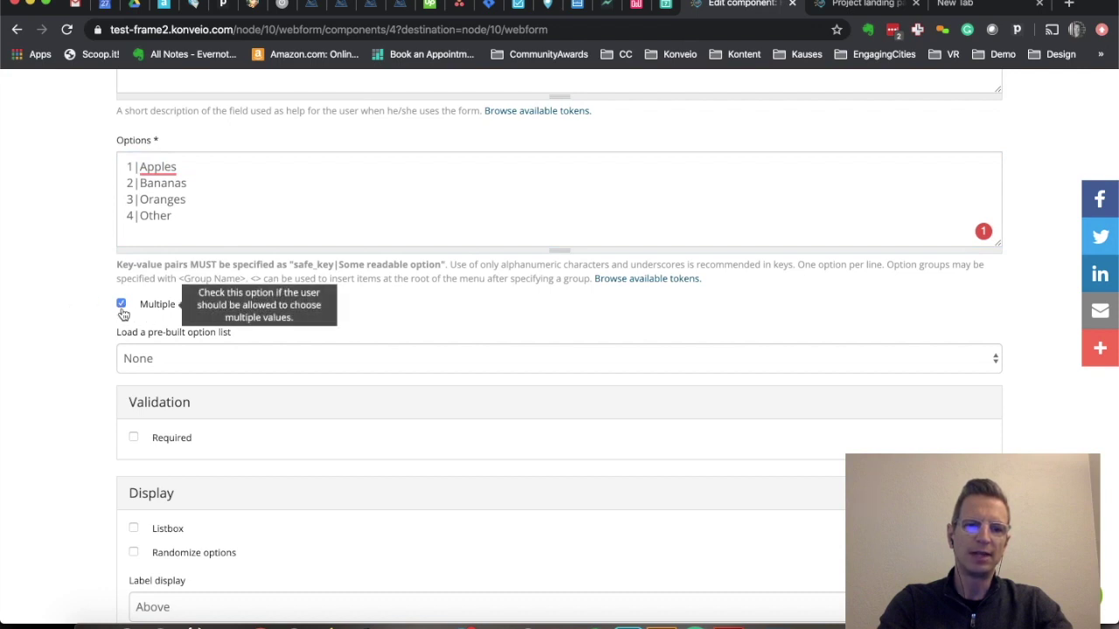
pyautogui.scroll(-2, 80, 350)
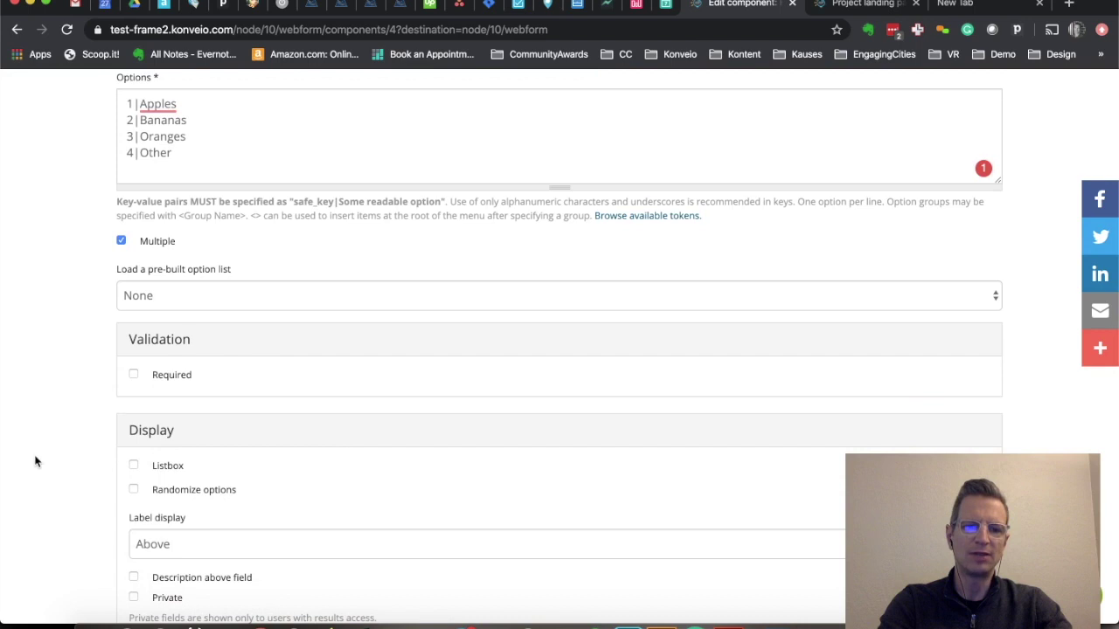
pyautogui.scroll(-10, 35, 462)
pyautogui.click(189, 464)
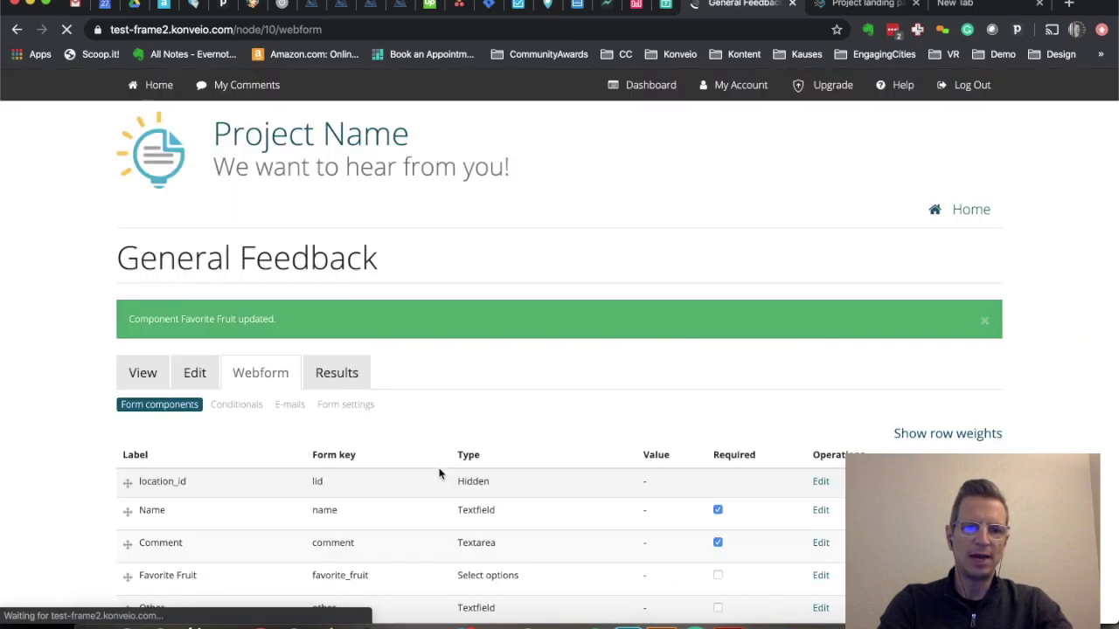
# Step: View the General Feedback form and test the Favorite Fruit question by selecting both Apples and Bananas
pyautogui.click(143, 372)
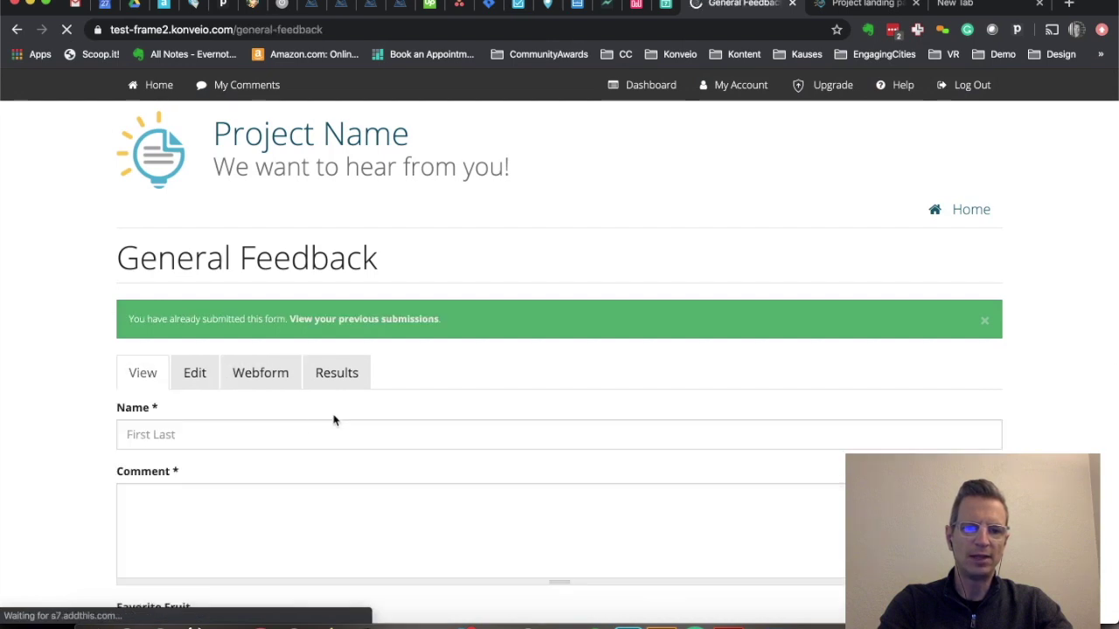
pyautogui.scroll(-2, 200, 461)
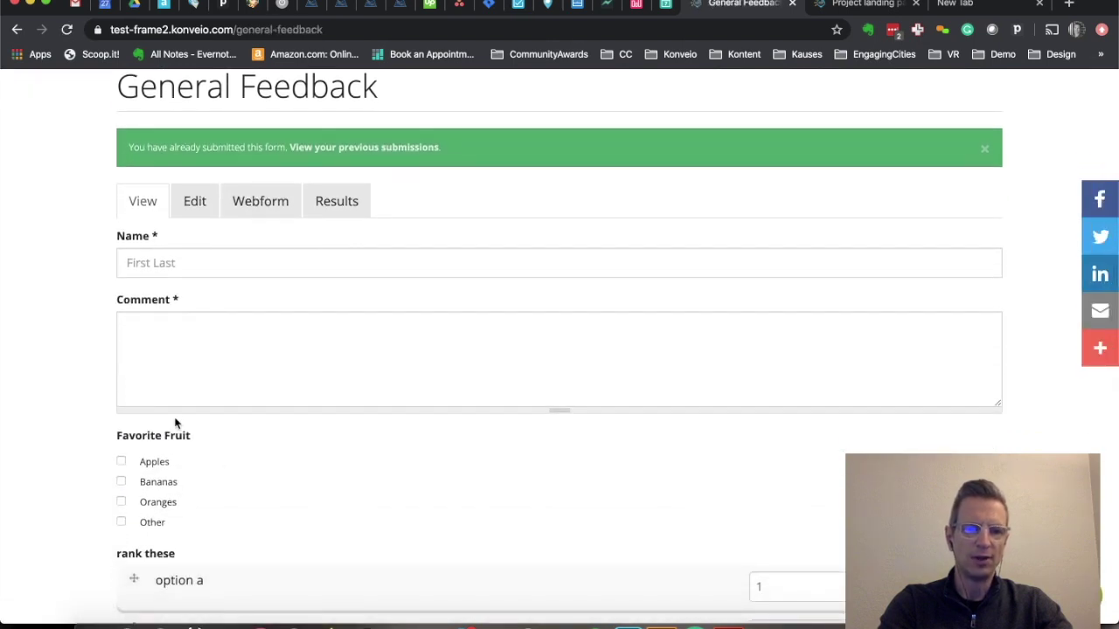
pyautogui.click(122, 462)
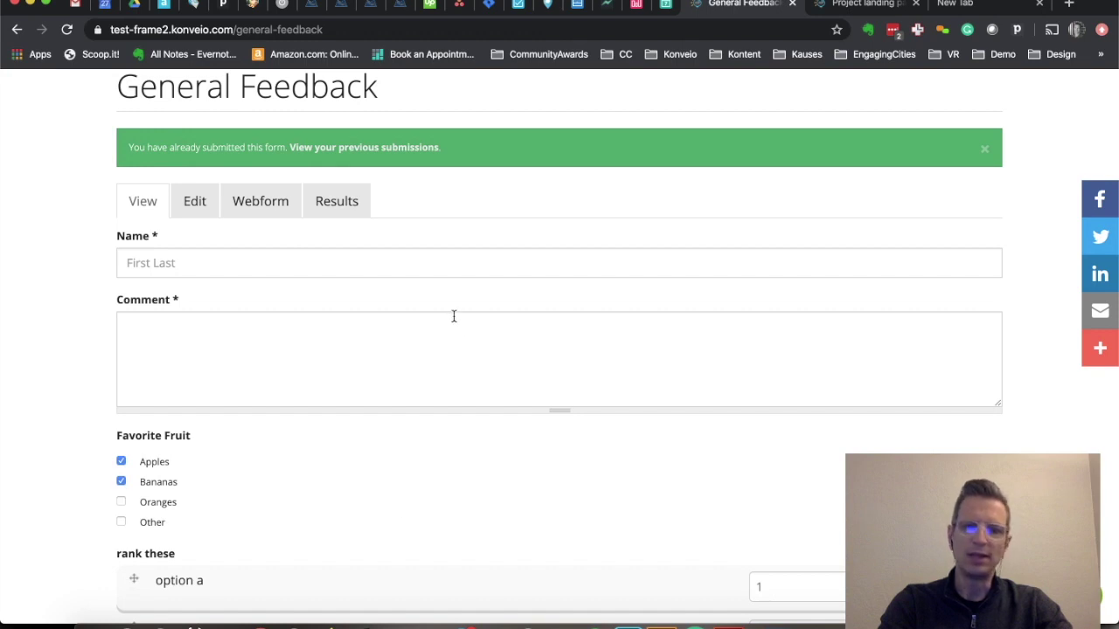
# Step: Return to the webform's component list and review the field types available for a new component, keeping Textfield
pyautogui.click(277, 212)
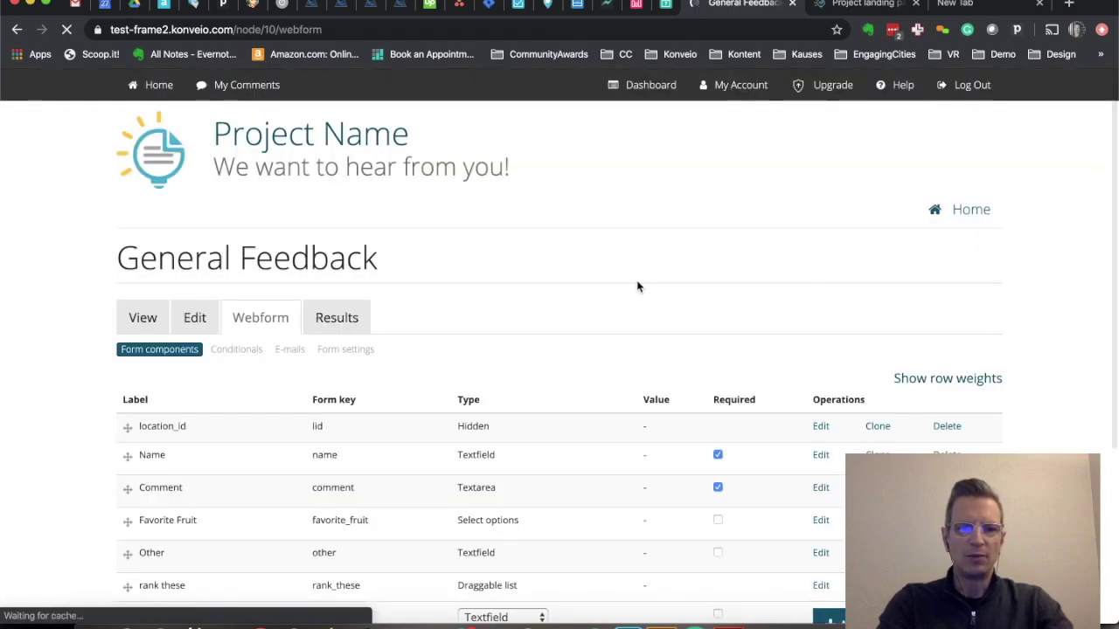
pyautogui.scroll(-2, 637, 285)
pyautogui.click(520, 460)
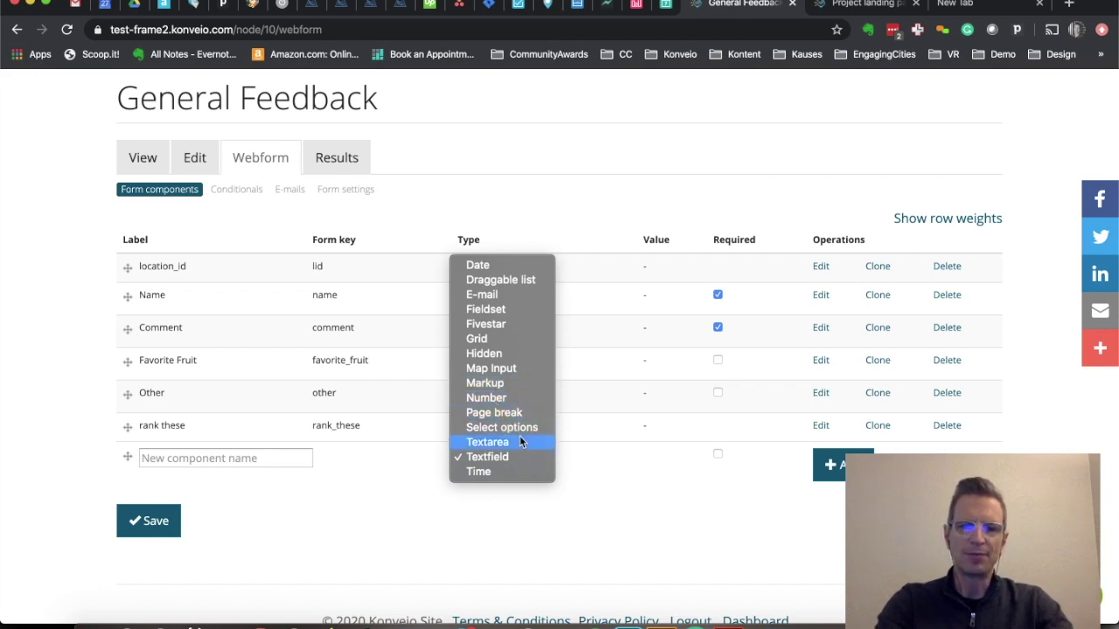
pyautogui.click(503, 457)
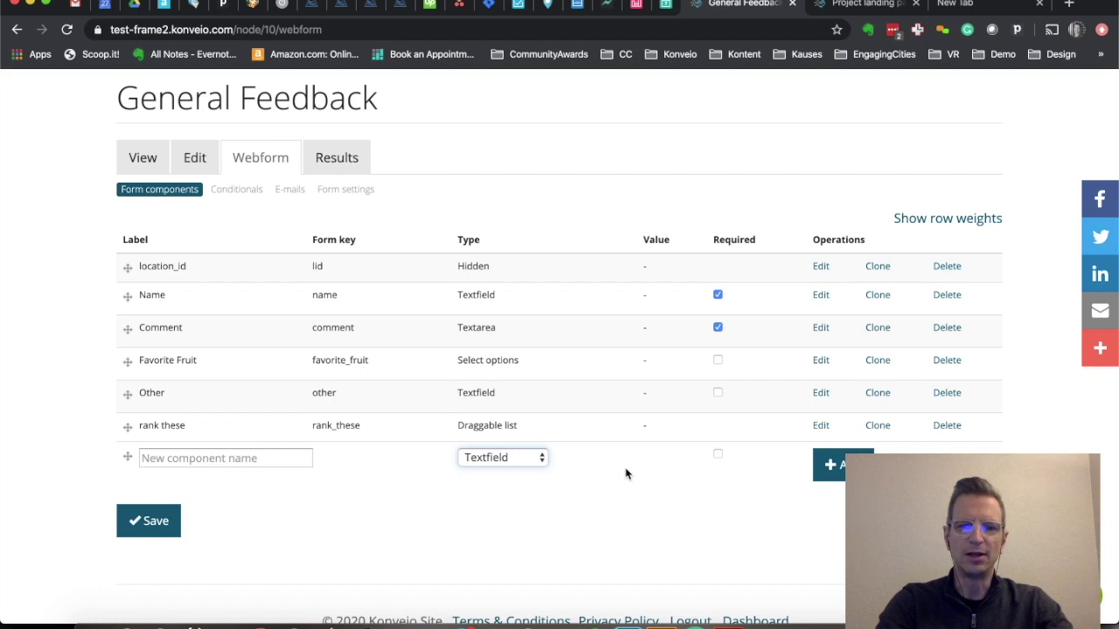
pyautogui.scroll(2, 626, 474)
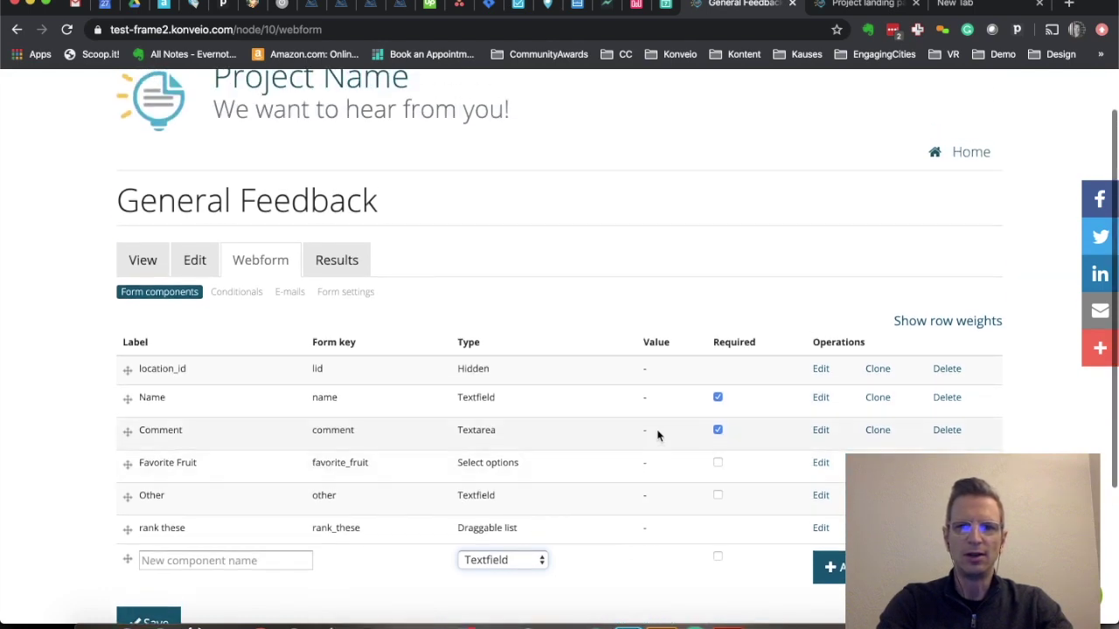
pyautogui.scroll(1, 752, 242)
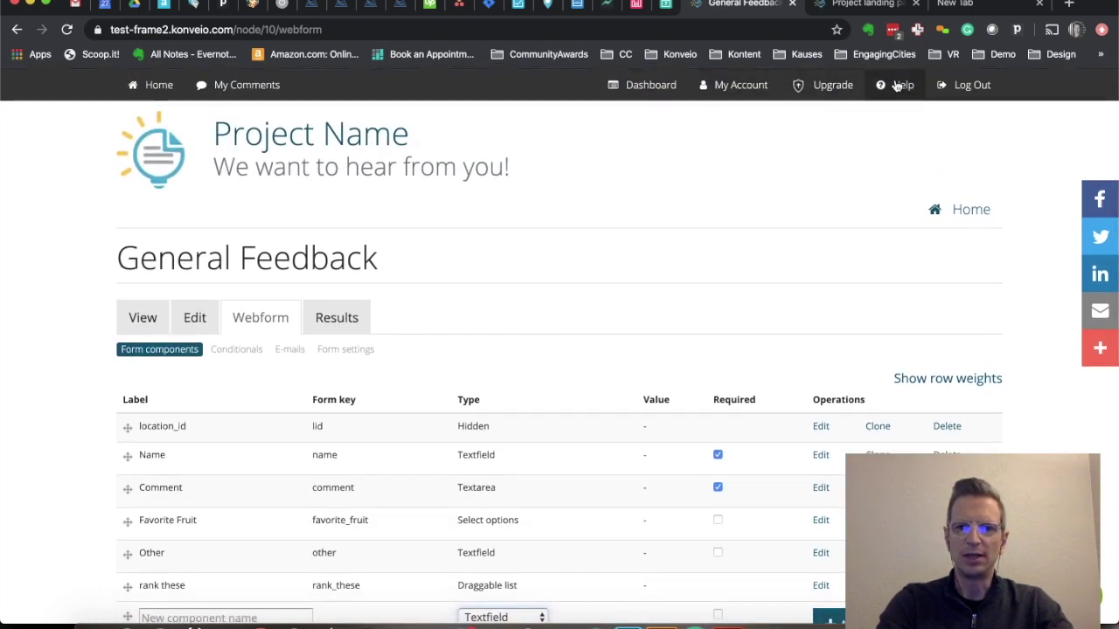
pyautogui.scroll(-3, 587, 252)
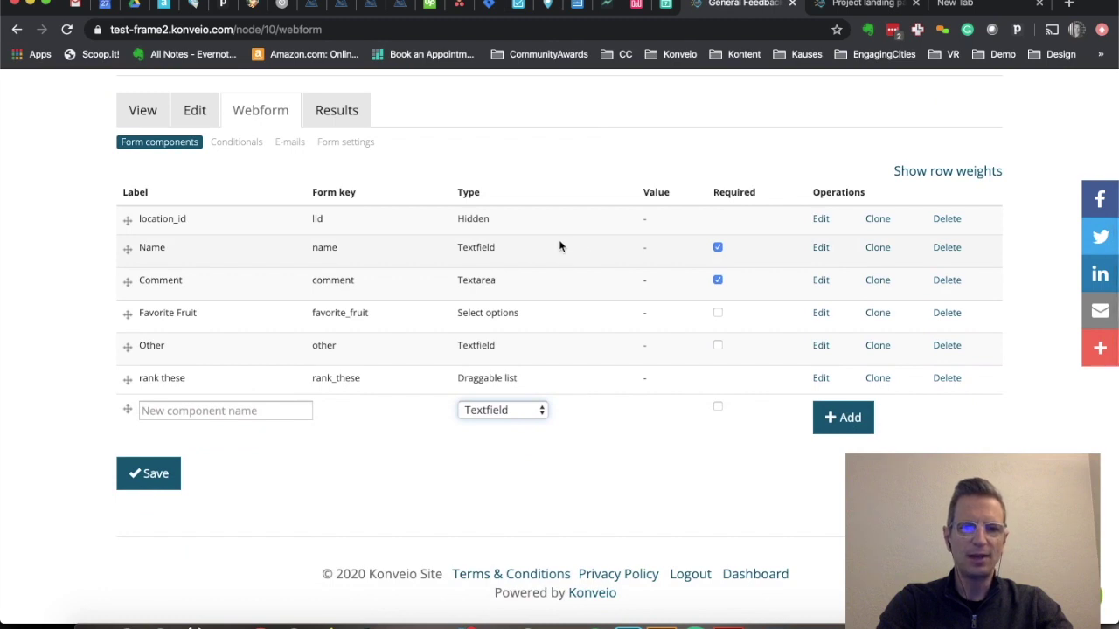
# Step: Test the conditional field on the General Feedback form by selecting Other under Favorite Fruit
pyautogui.click(140, 113)
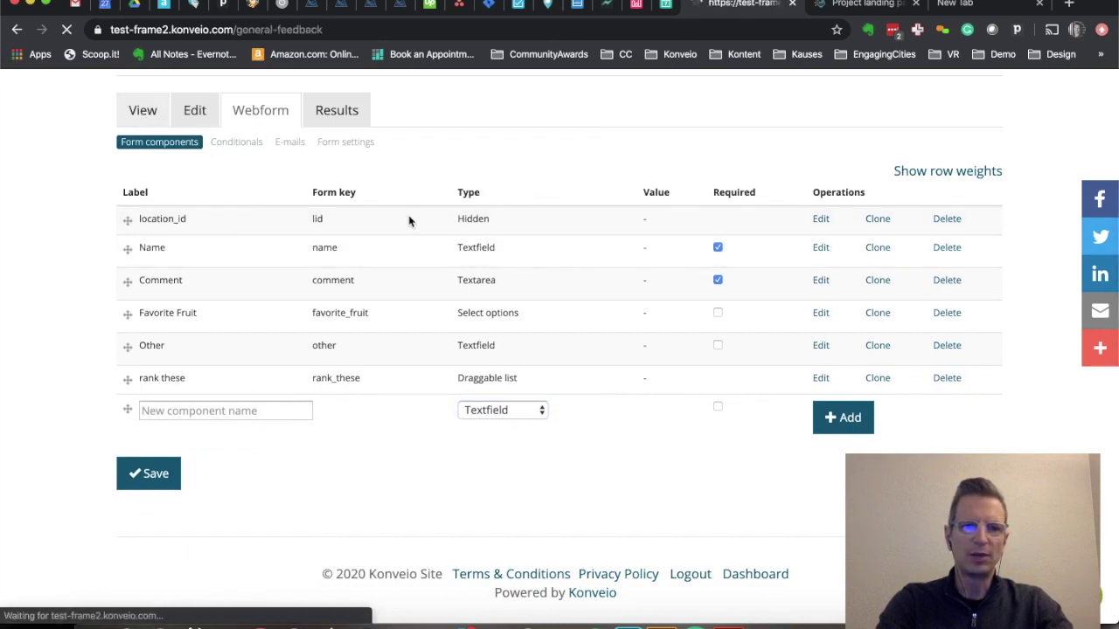
pyautogui.scroll(-4, 359, 269)
pyautogui.scroll(-1, 360, 269)
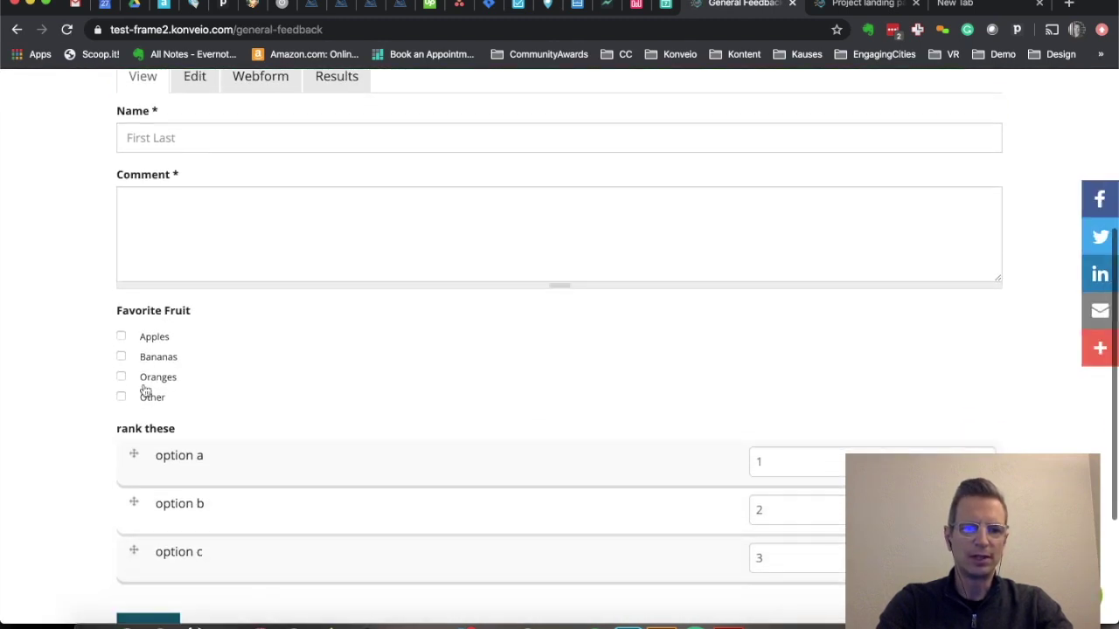
pyautogui.click(122, 398)
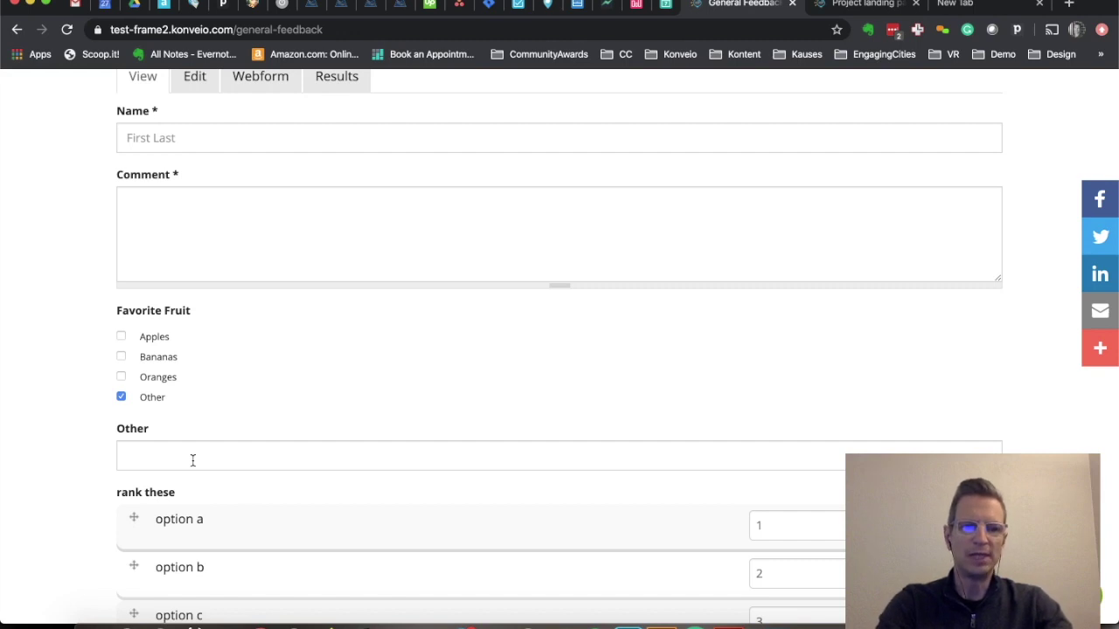
pyautogui.scroll(5, 193, 461)
# Step: Review the webform's conditional rule linking Favorite Fruit to the Other field, and its e-mail recipient settings
pyautogui.click(246, 378)
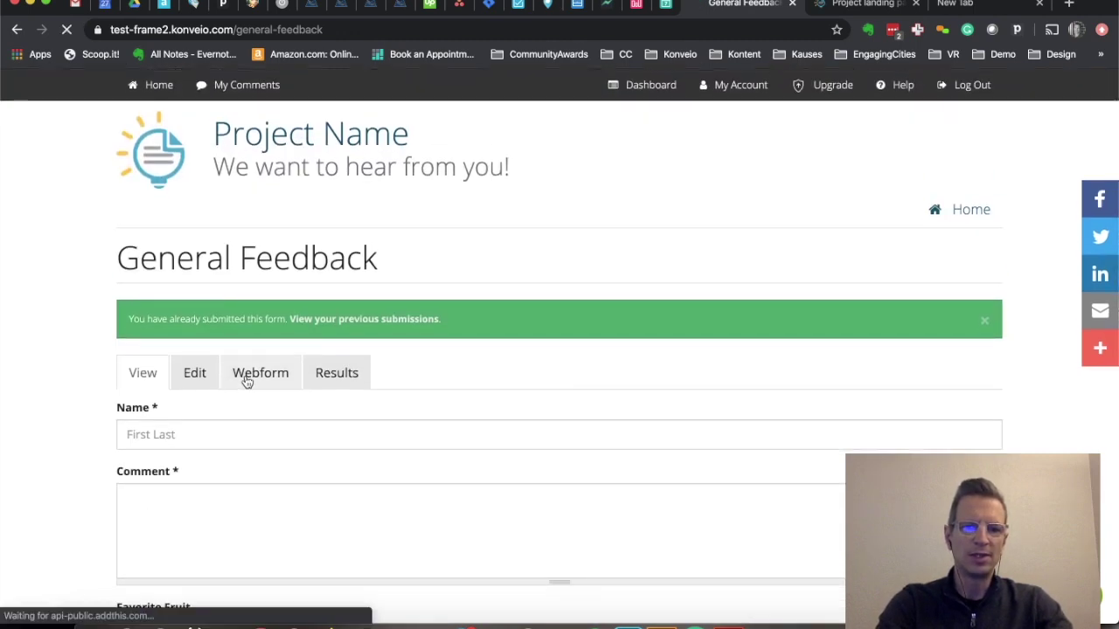
pyautogui.scroll(-2, 487, 387)
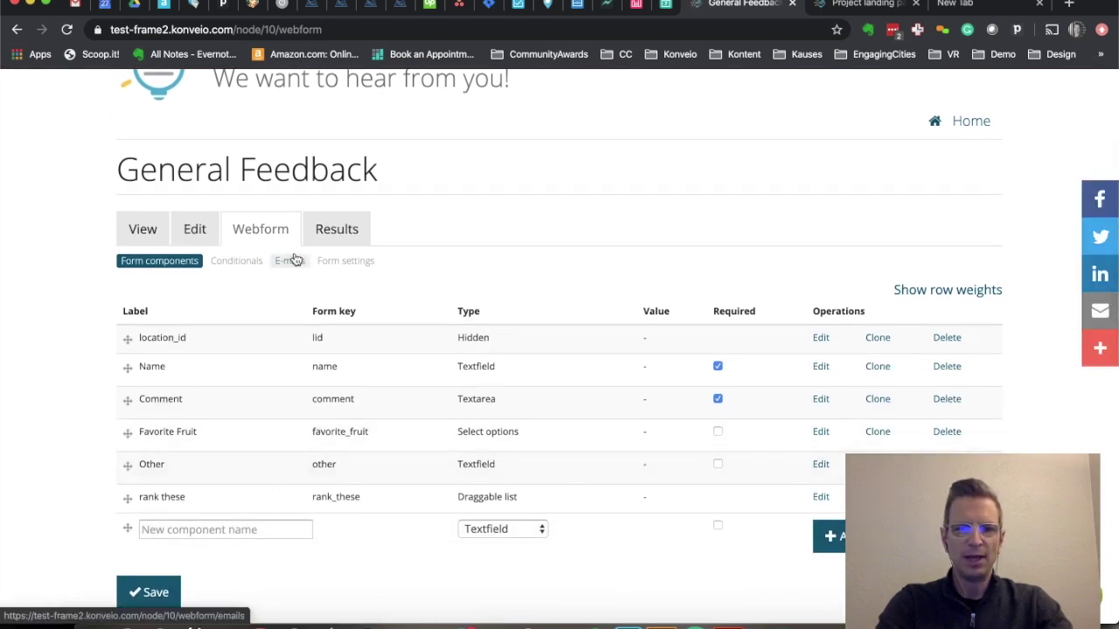
pyautogui.click(228, 270)
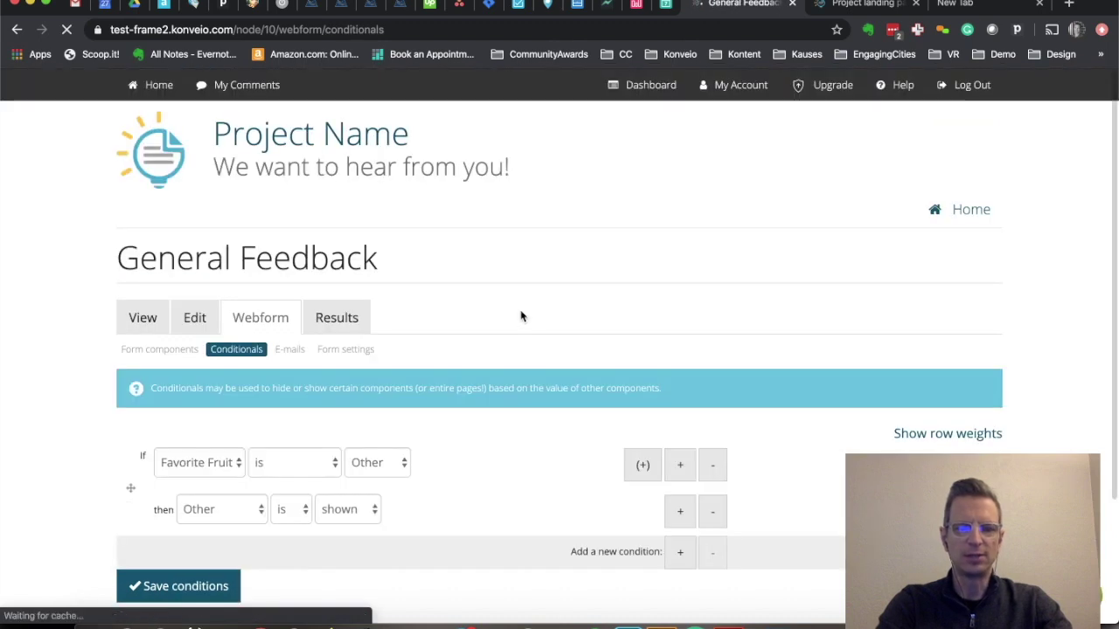
pyautogui.scroll(-3, 521, 317)
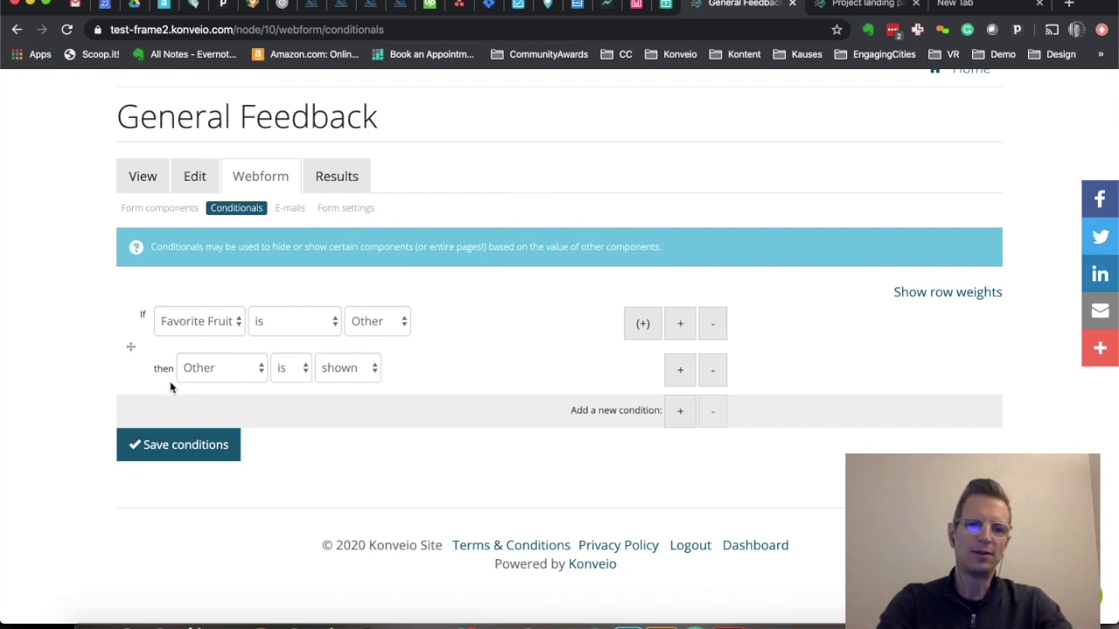
pyautogui.click(260, 369)
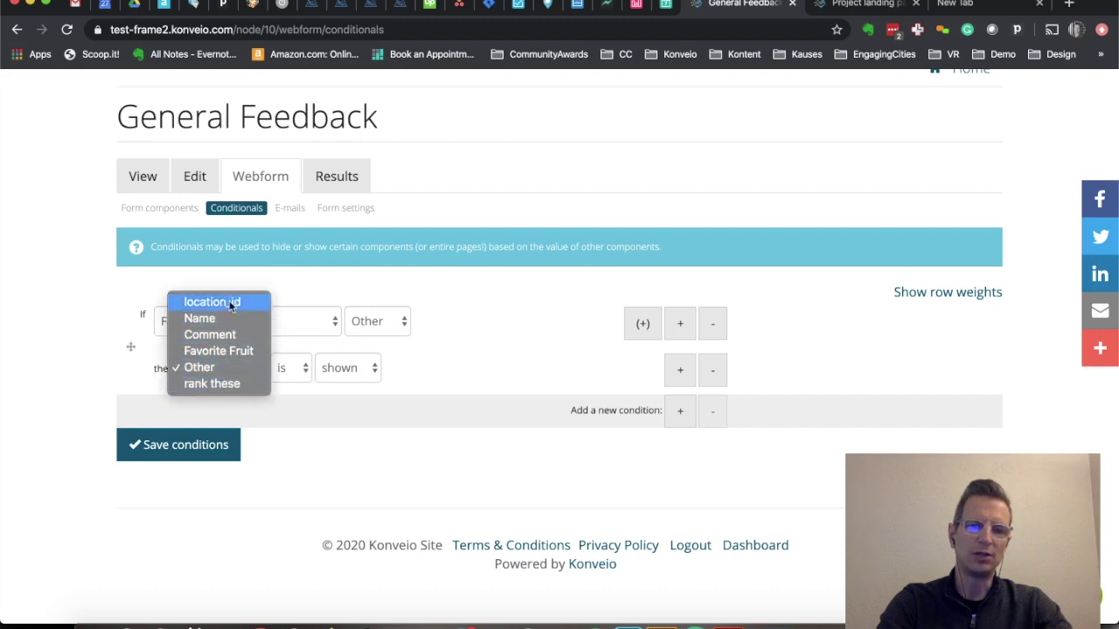
pyautogui.click(367, 464)
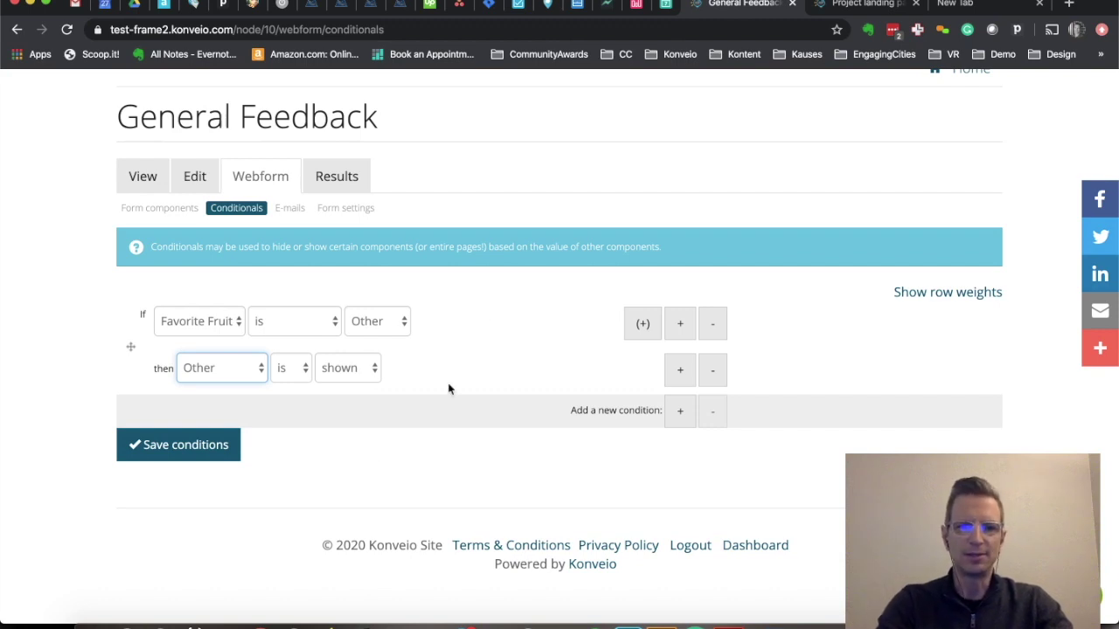
pyautogui.click(290, 210)
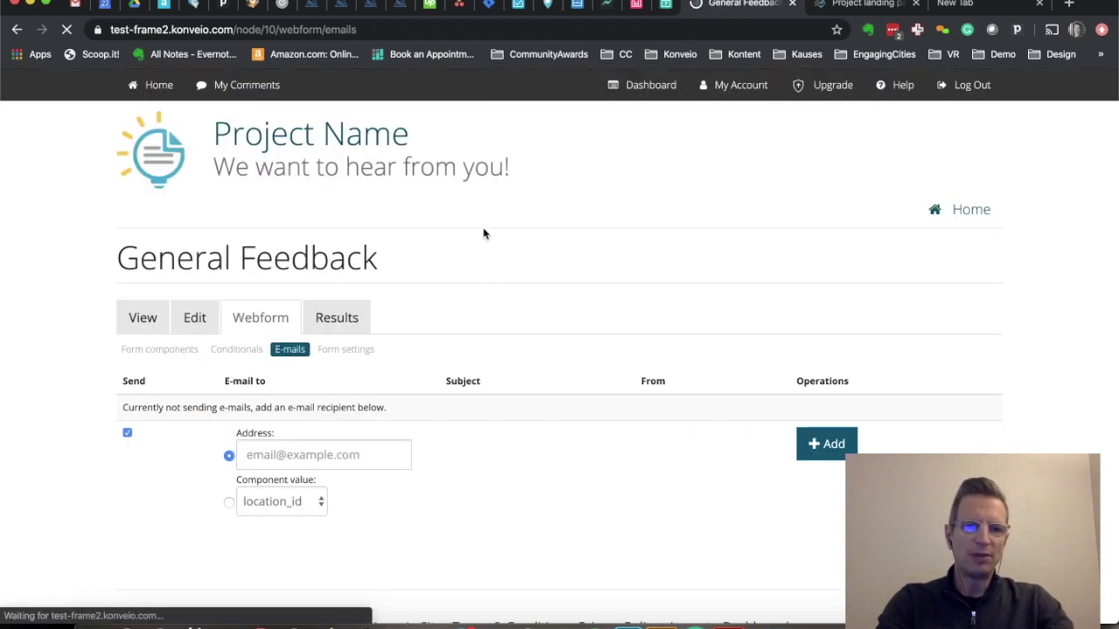
pyautogui.scroll(-2, 490, 327)
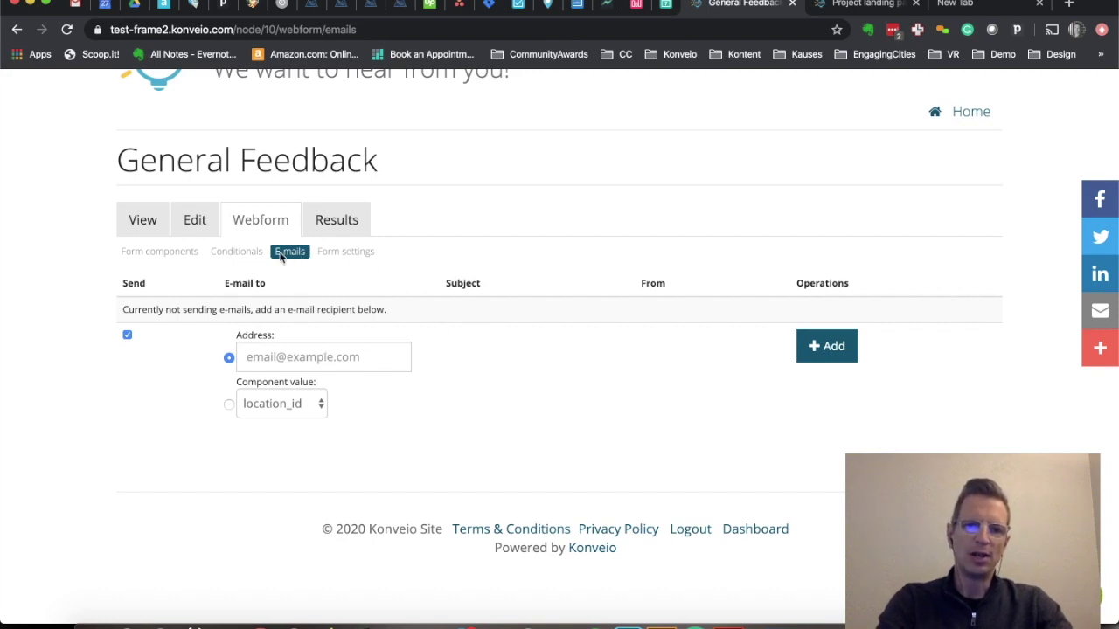
# Step: Examine the form settings for the confirmation message, redirection location, total and per-user submission limits, and form status
pyautogui.click(345, 252)
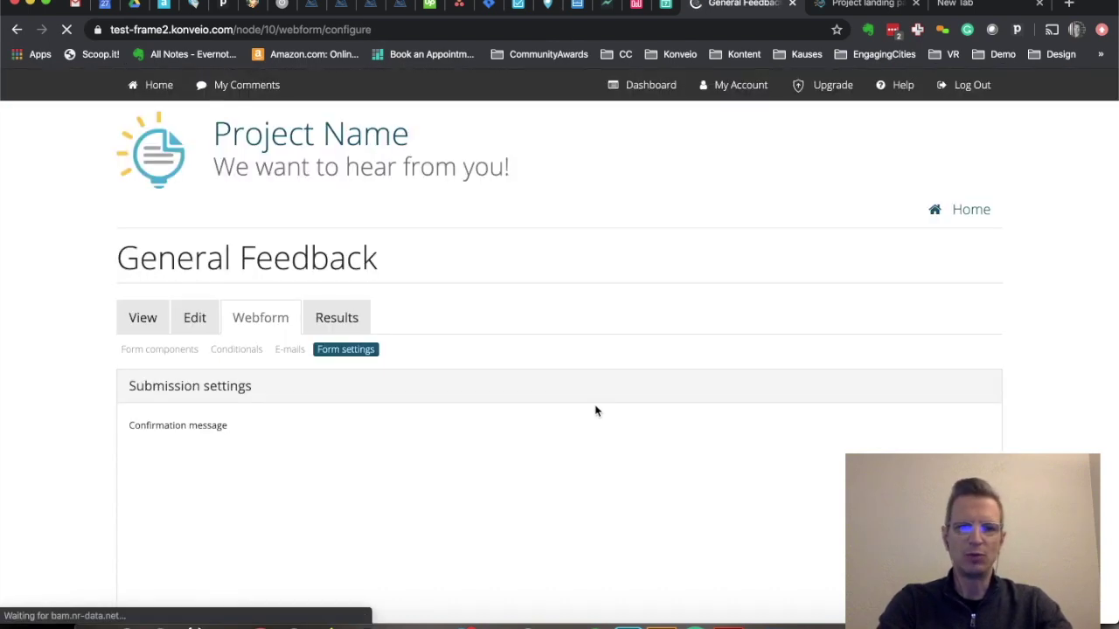
pyautogui.scroll(-3, 596, 411)
pyautogui.scroll(-2, 595, 411)
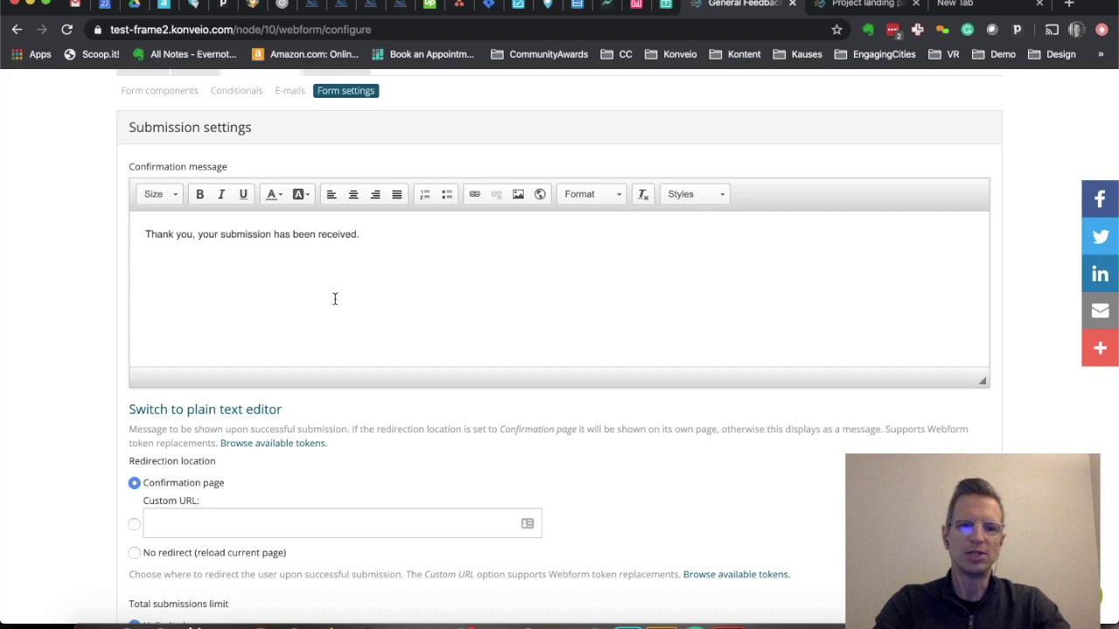
pyautogui.scroll(-5, 334, 299)
pyautogui.scroll(5, 335, 299)
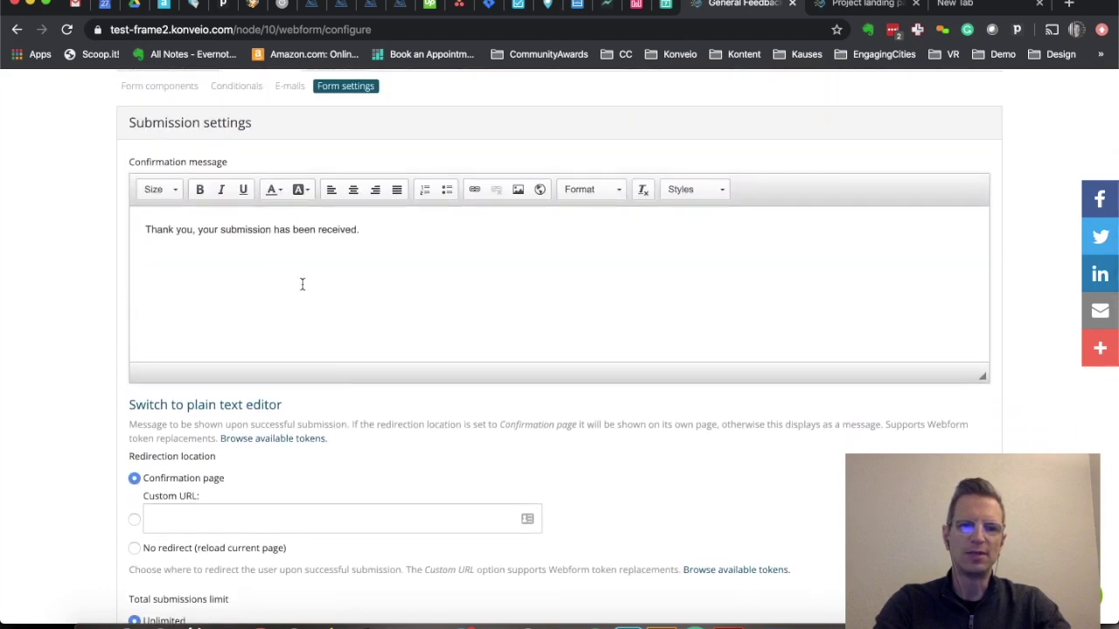
pyautogui.scroll(-4, 303, 284)
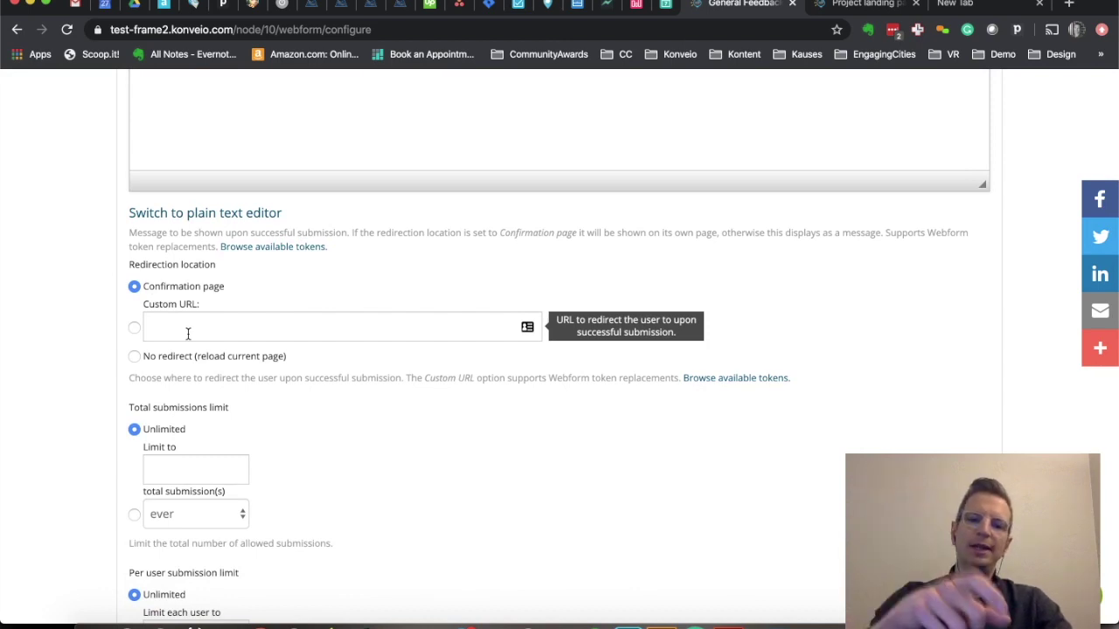
pyautogui.scroll(-2, 188, 333)
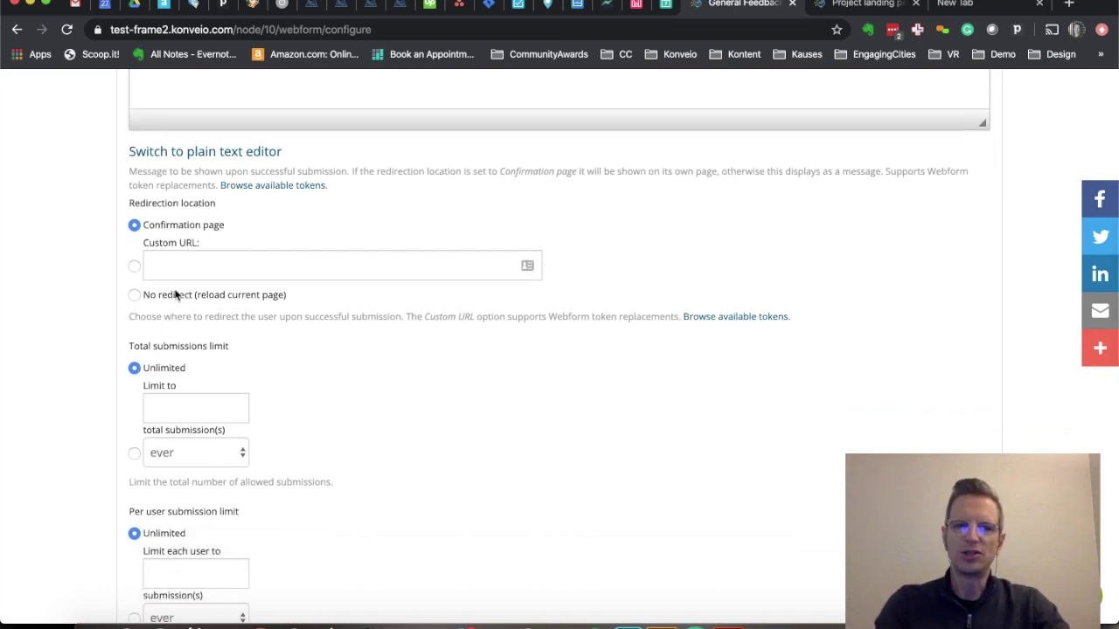
pyautogui.scroll(-8, 273, 343)
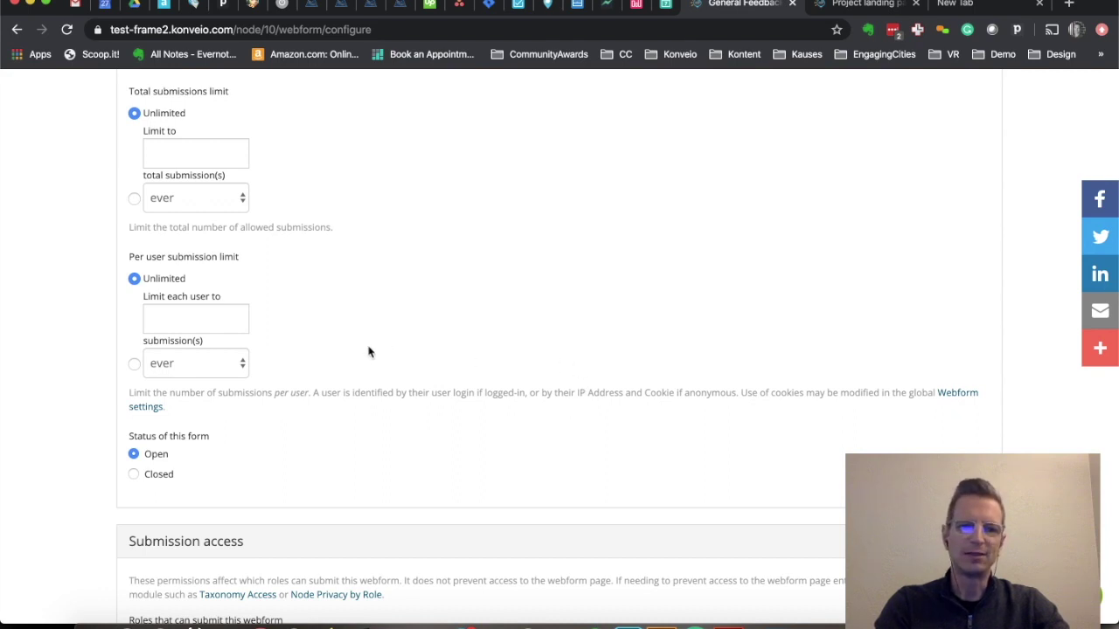
# Step: Remove anonymous user from the roles that can submit the webform and restore it, keeping authenticated user allowed
pyautogui.scroll(-1, 538, 489)
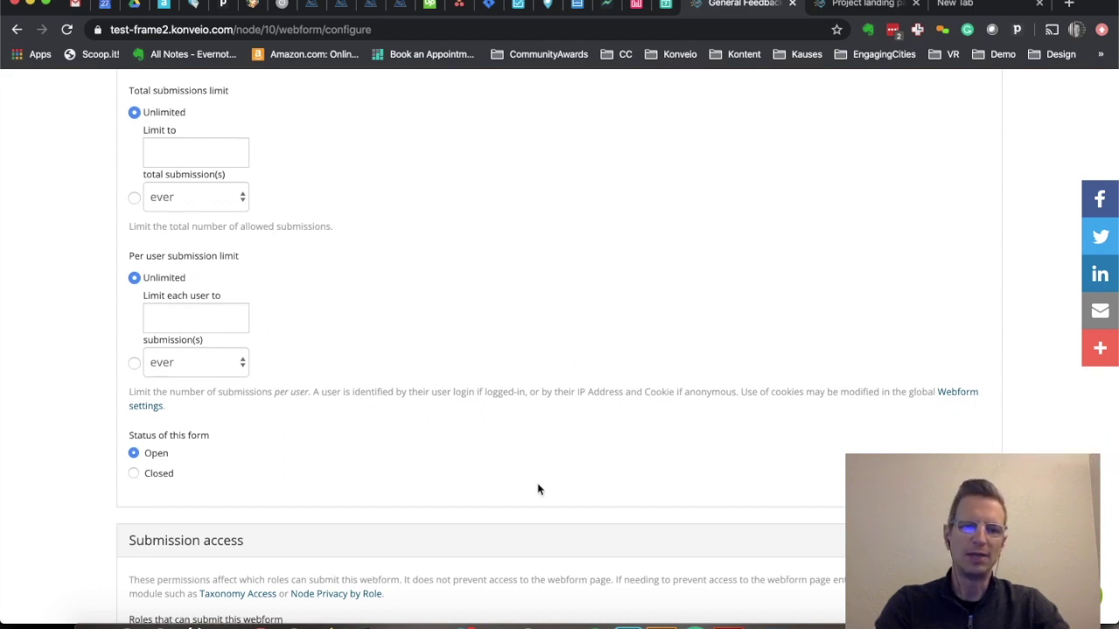
pyautogui.scroll(-5, 537, 489)
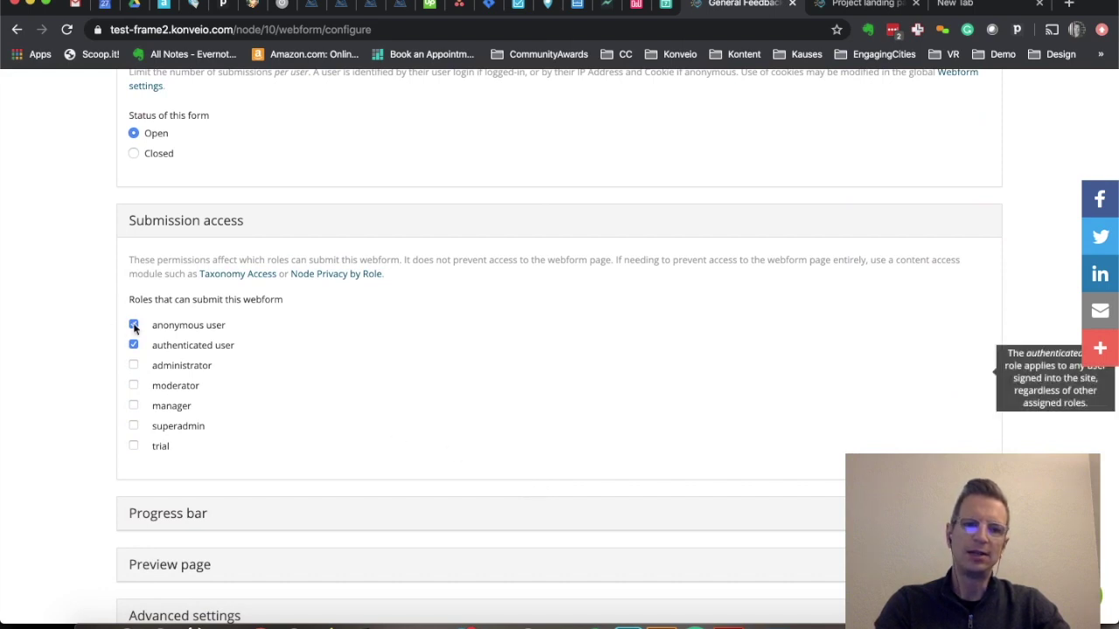
pyautogui.click(133, 325)
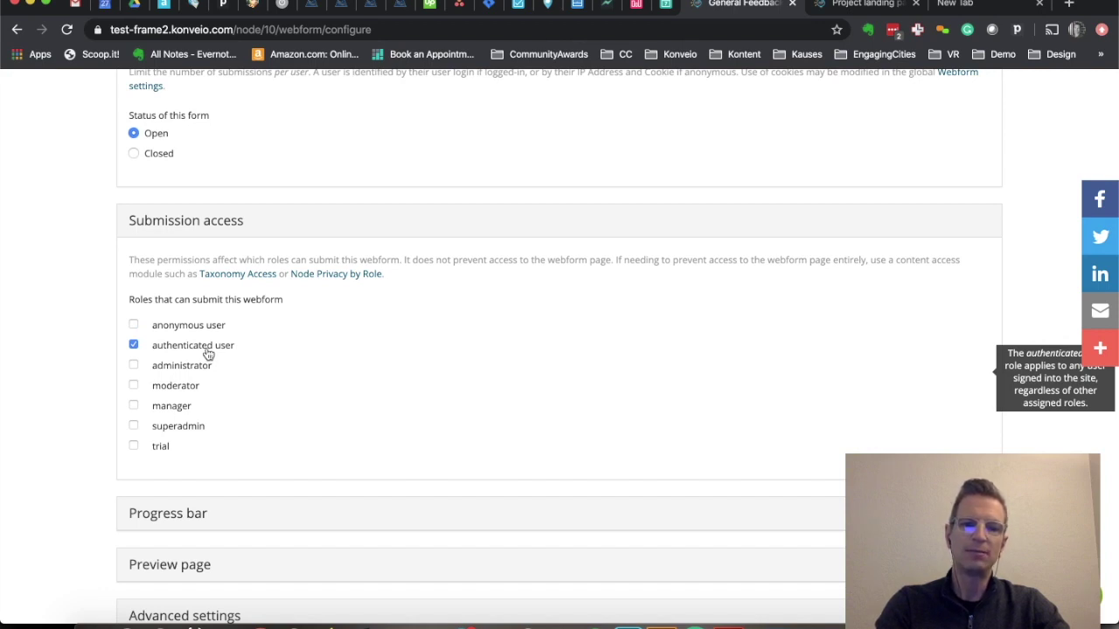
pyautogui.click(131, 325)
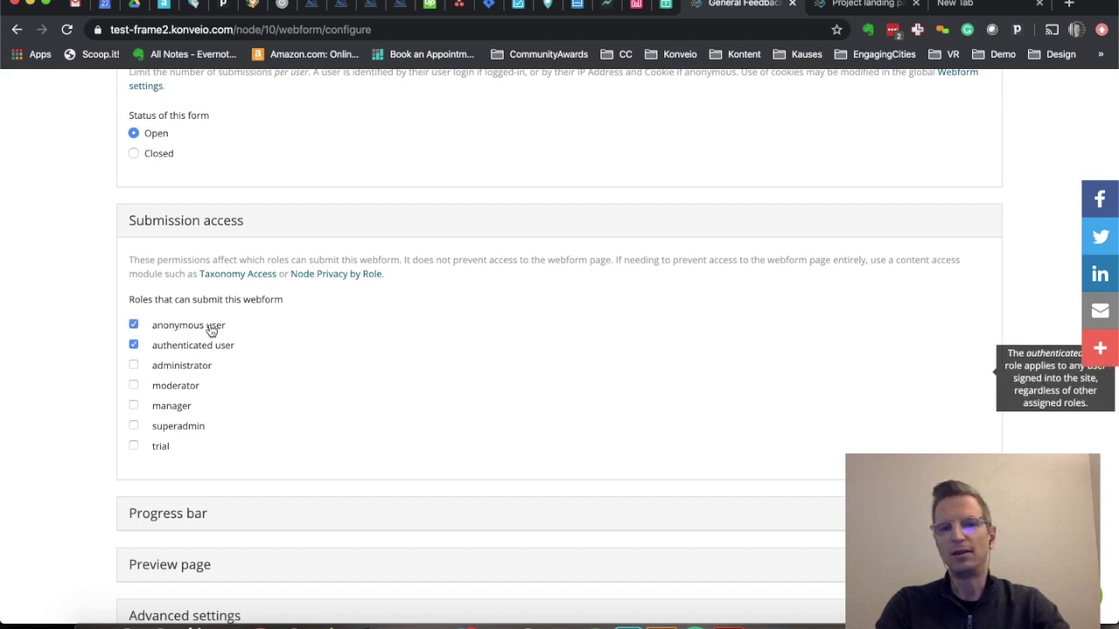
# Step: Review the webform's advanced settings for drafts, confidential submissions and submit label, and save the form configuration
pyautogui.scroll(-5, 358, 375)
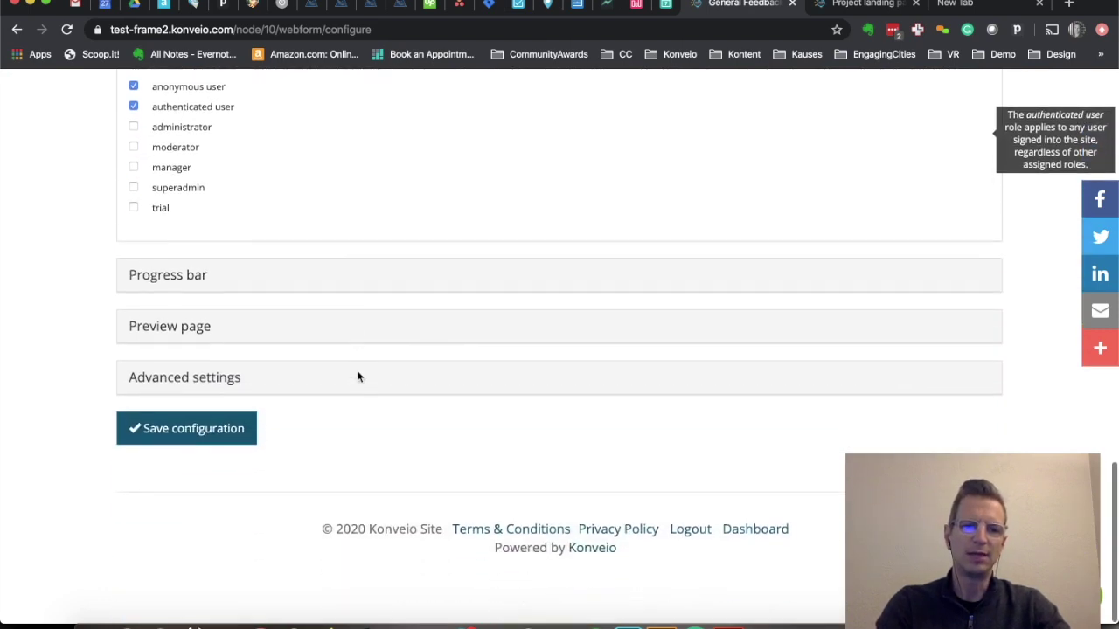
pyautogui.click(282, 379)
pyautogui.scroll(-4, 283, 379)
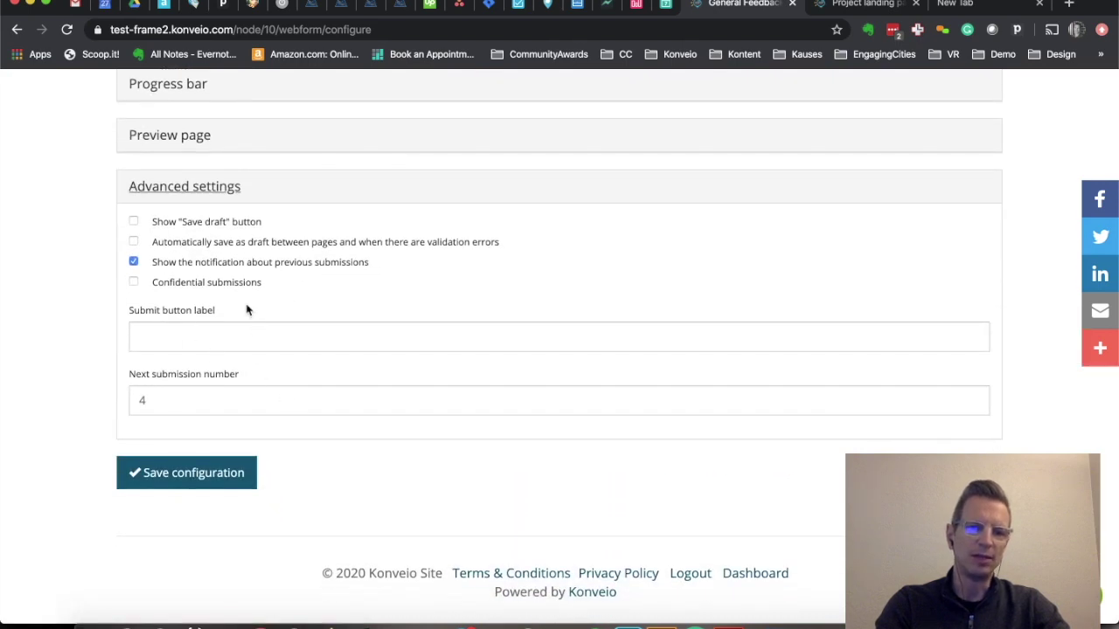
pyautogui.click(194, 477)
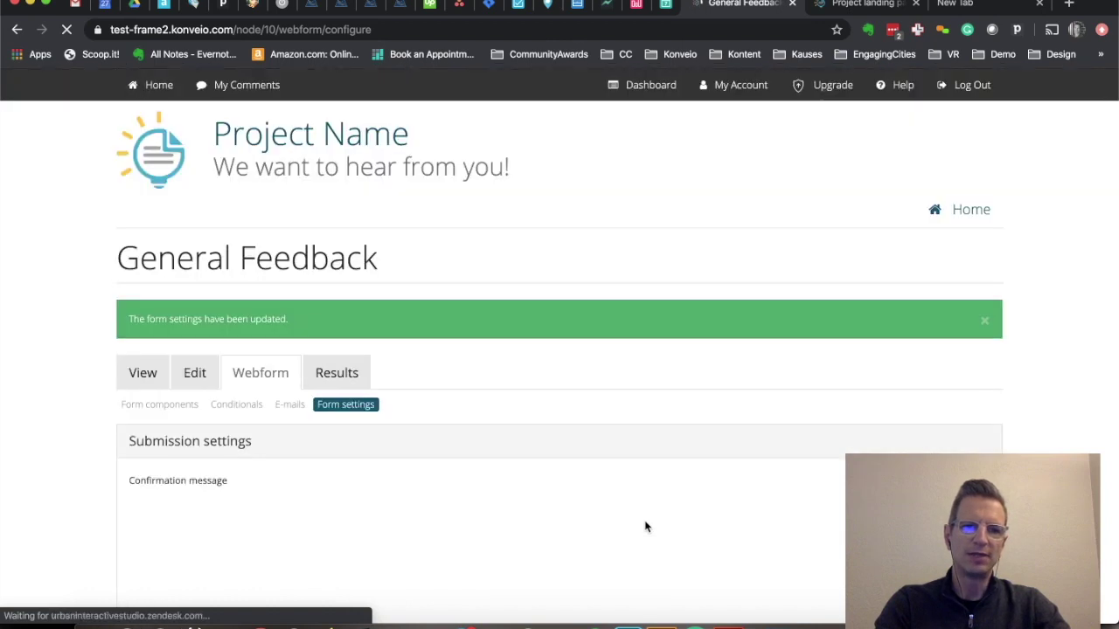
# Step: Open the General Feedback form's results and examine the list of submissions
pyautogui.scroll(-2, 619, 447)
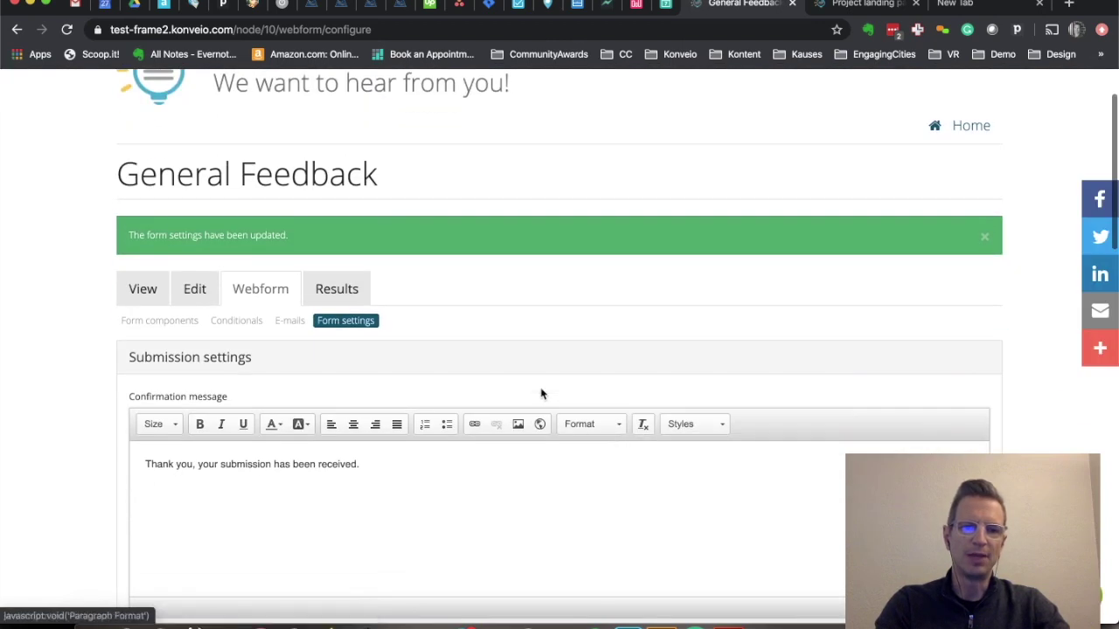
pyautogui.click(341, 289)
pyautogui.scroll(-1, 729, 392)
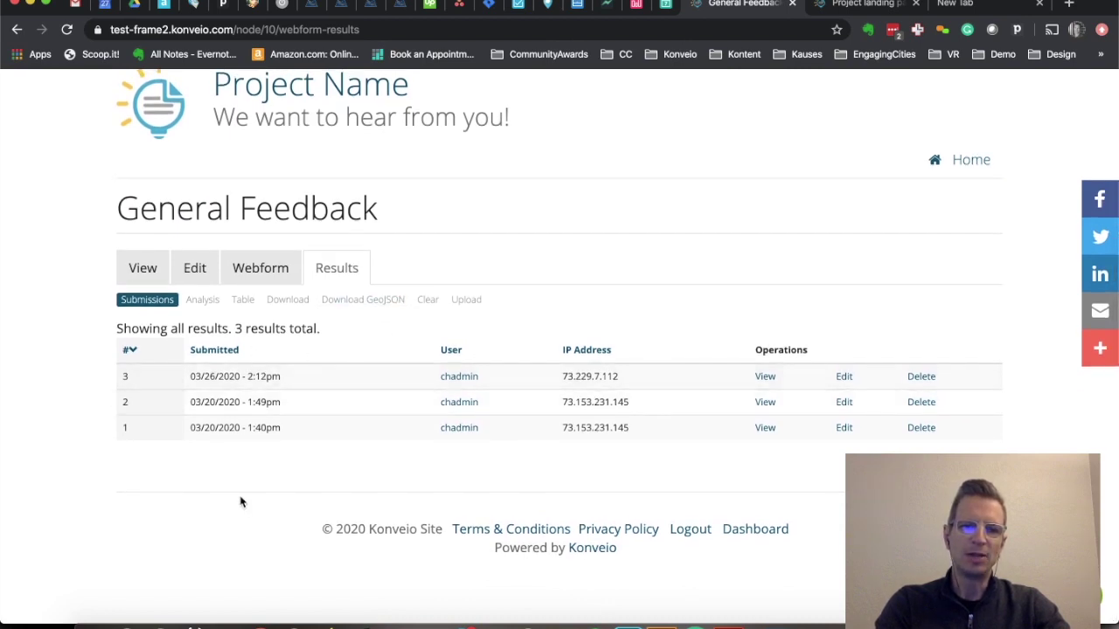
# Step: Change the Favorite Fruit chart in the General Feedback results analysis to a pie chart and save its chart options
pyautogui.click(203, 306)
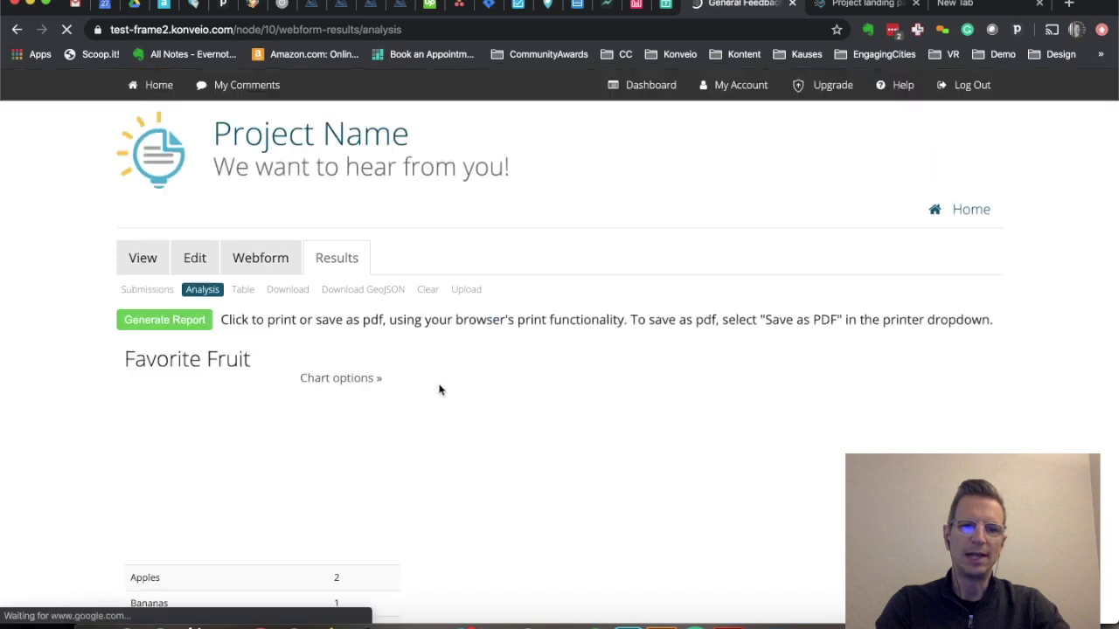
pyautogui.scroll(-2, 439, 390)
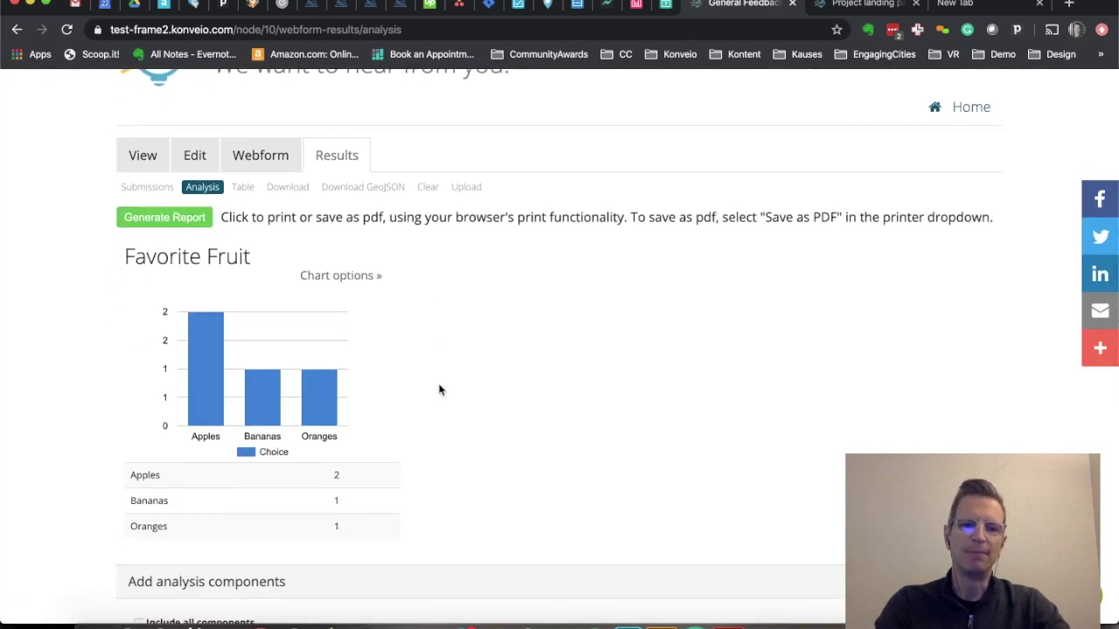
pyautogui.click(341, 276)
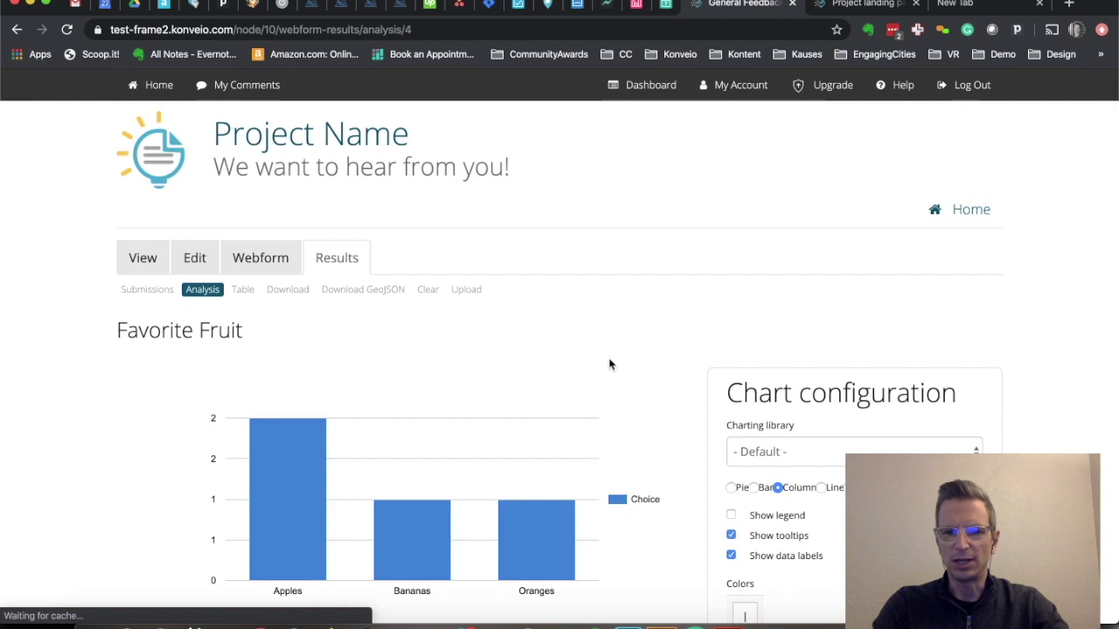
pyautogui.scroll(-3, 610, 364)
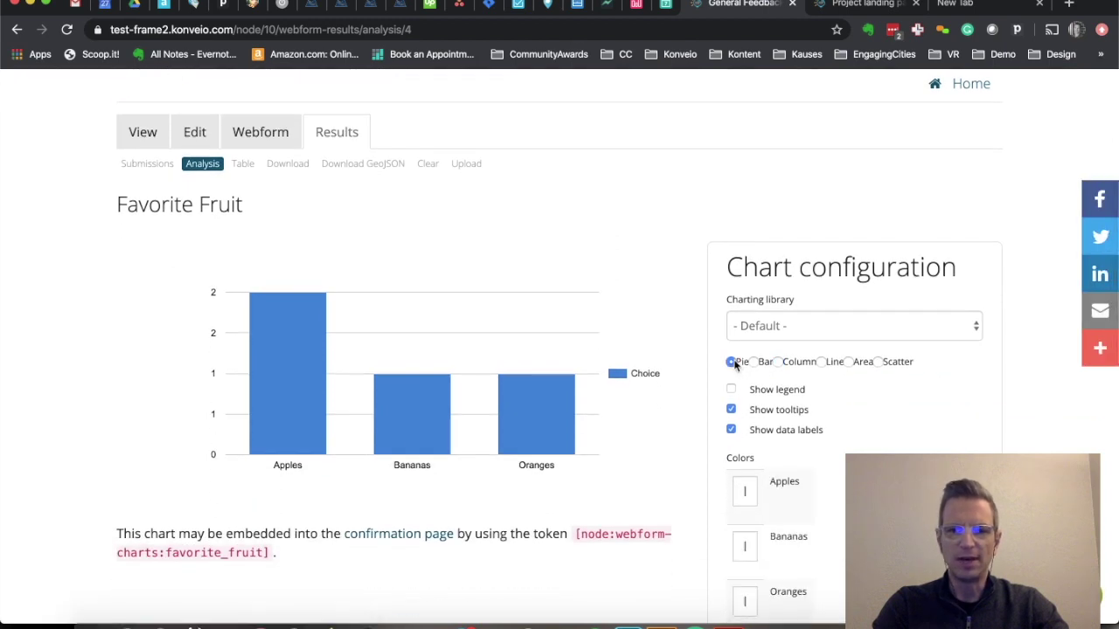
pyautogui.scroll(-5, 737, 366)
pyautogui.click(797, 460)
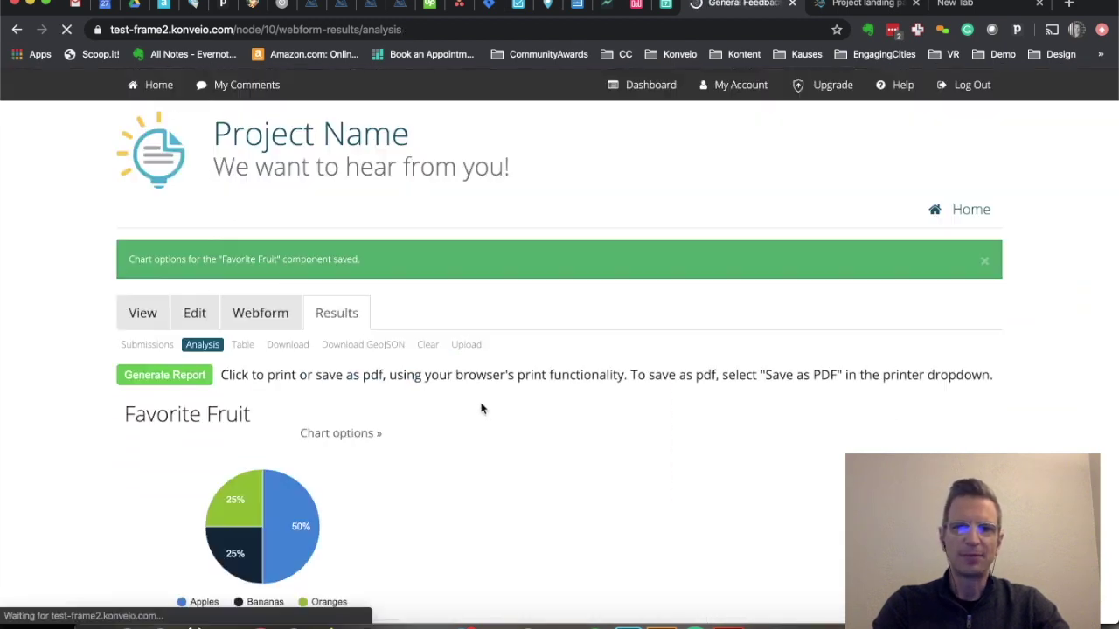
# Step: Open the download settings of the General Feedback results and review the export format, column header and component options
pyautogui.scroll(-2, 434, 350)
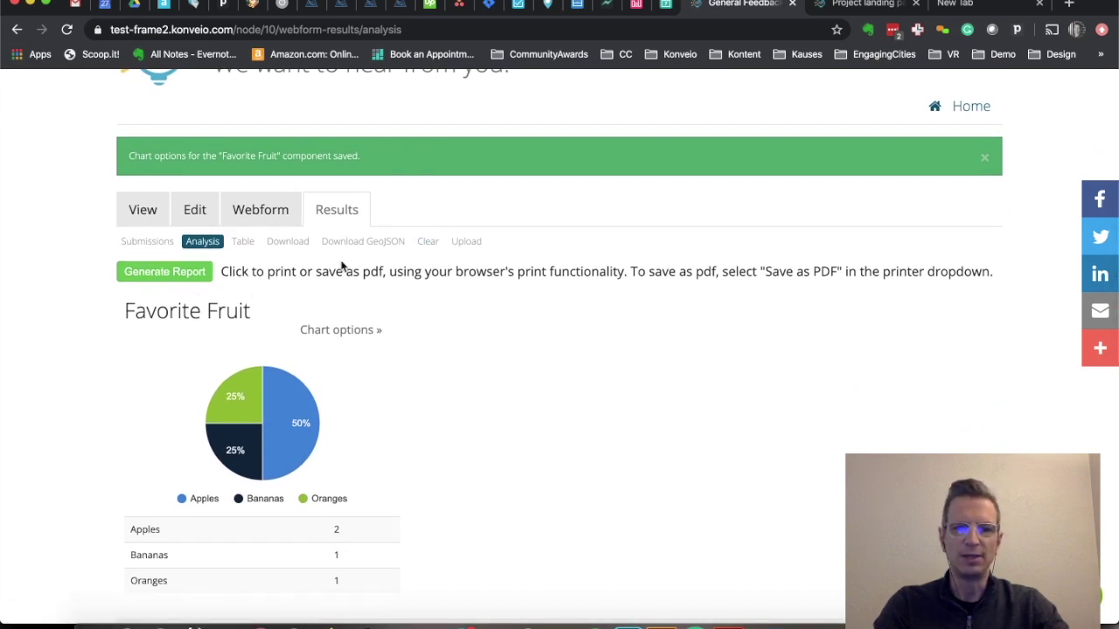
pyautogui.click(288, 242)
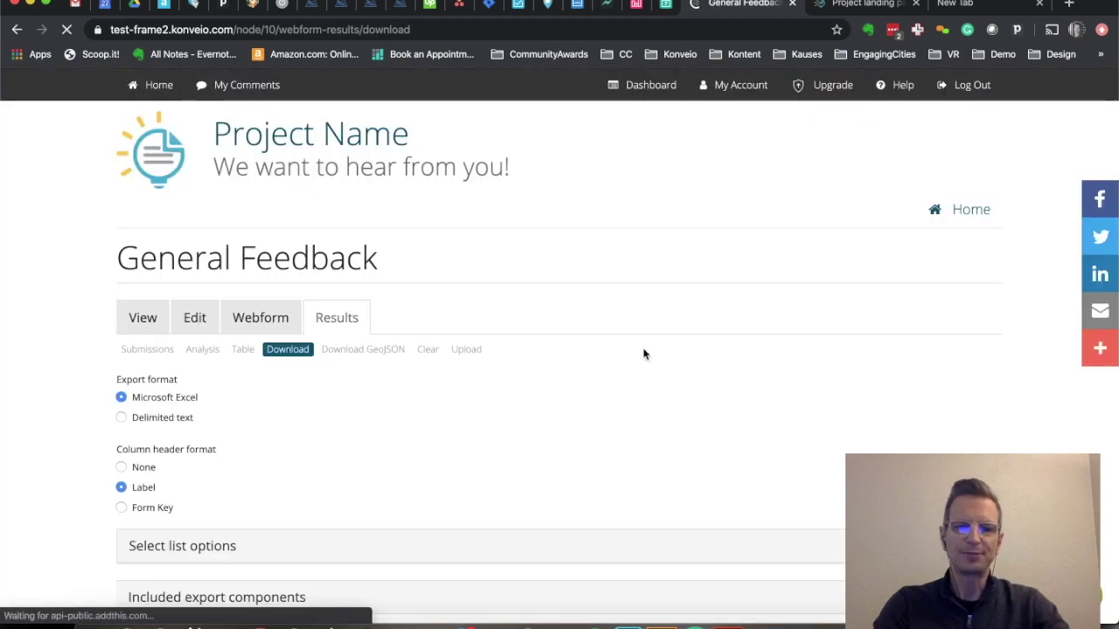
pyautogui.scroll(-3, 644, 354)
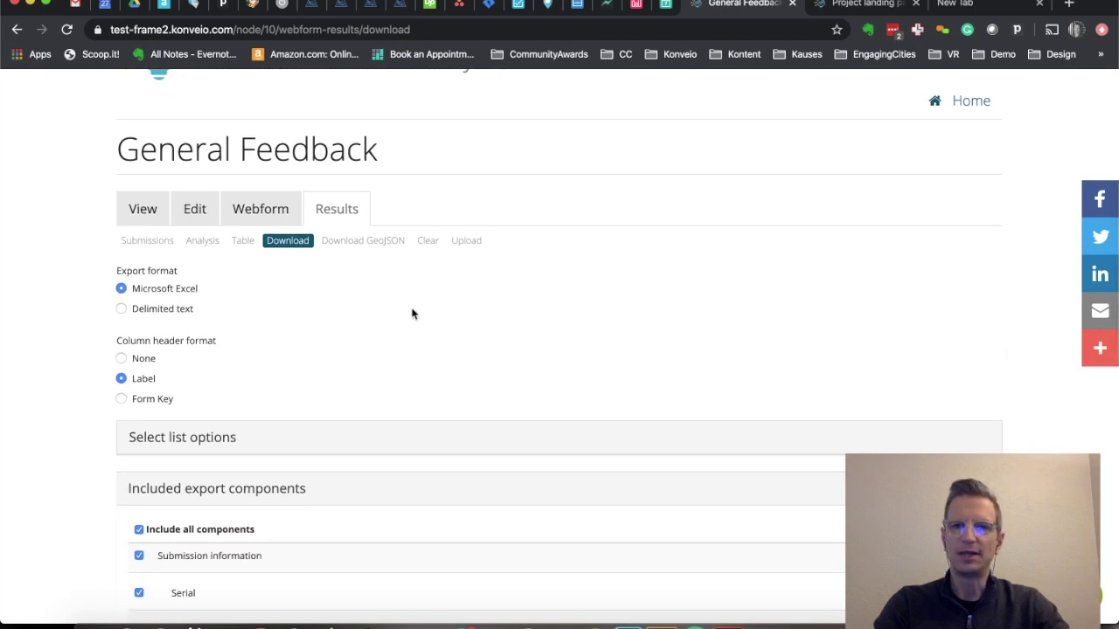
pyautogui.scroll(3, 413, 314)
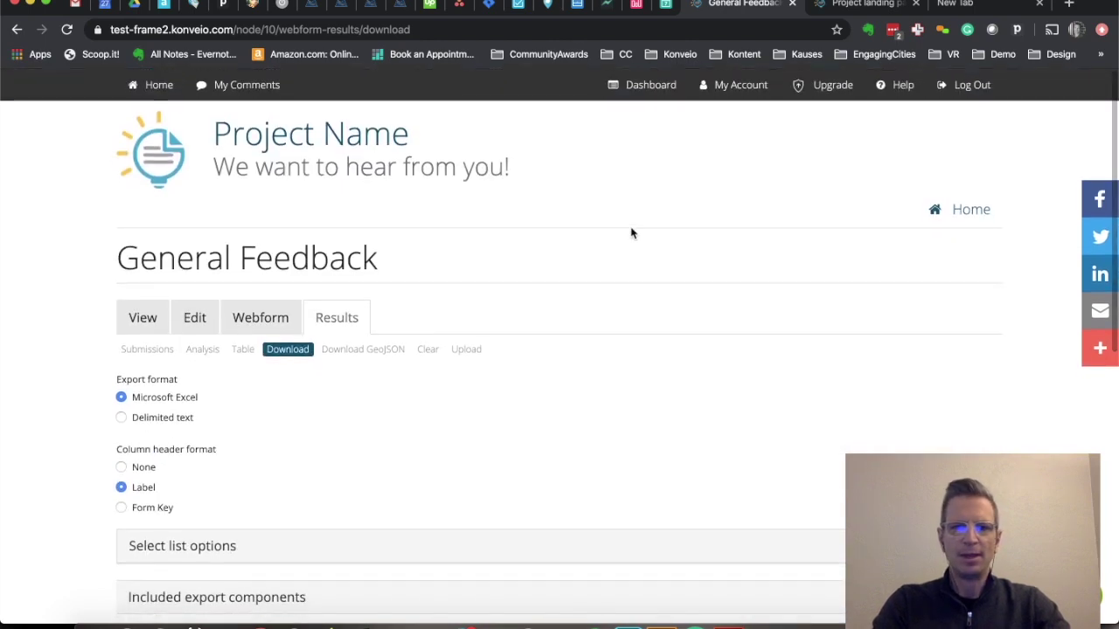
# Step: Open the published document named Document Title from the dashboard
pyautogui.click(661, 99)
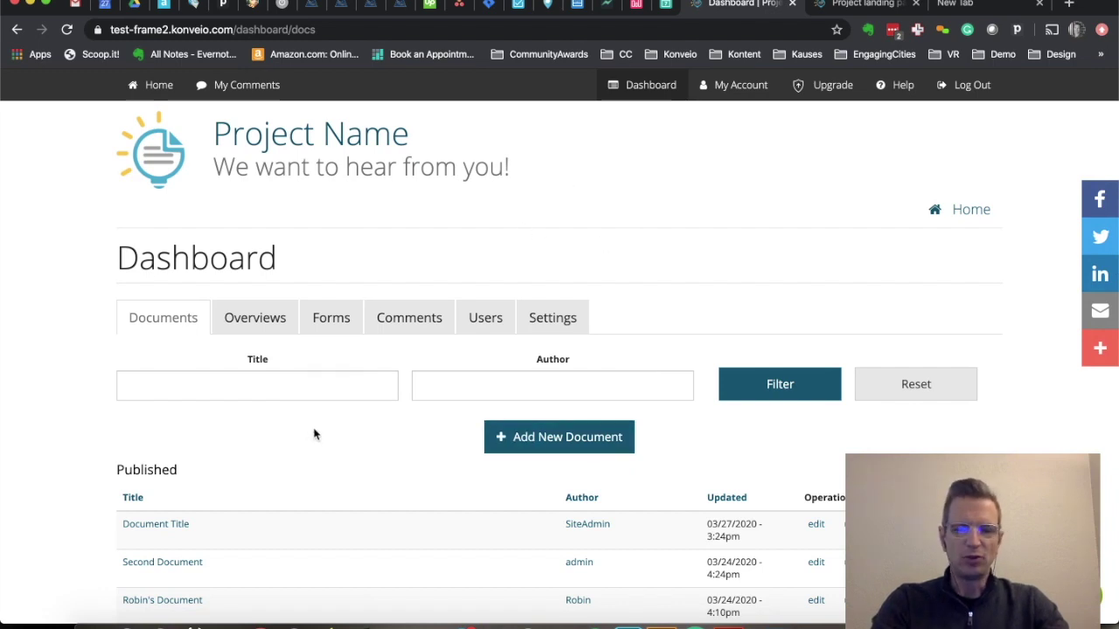
pyautogui.scroll(-3, 315, 434)
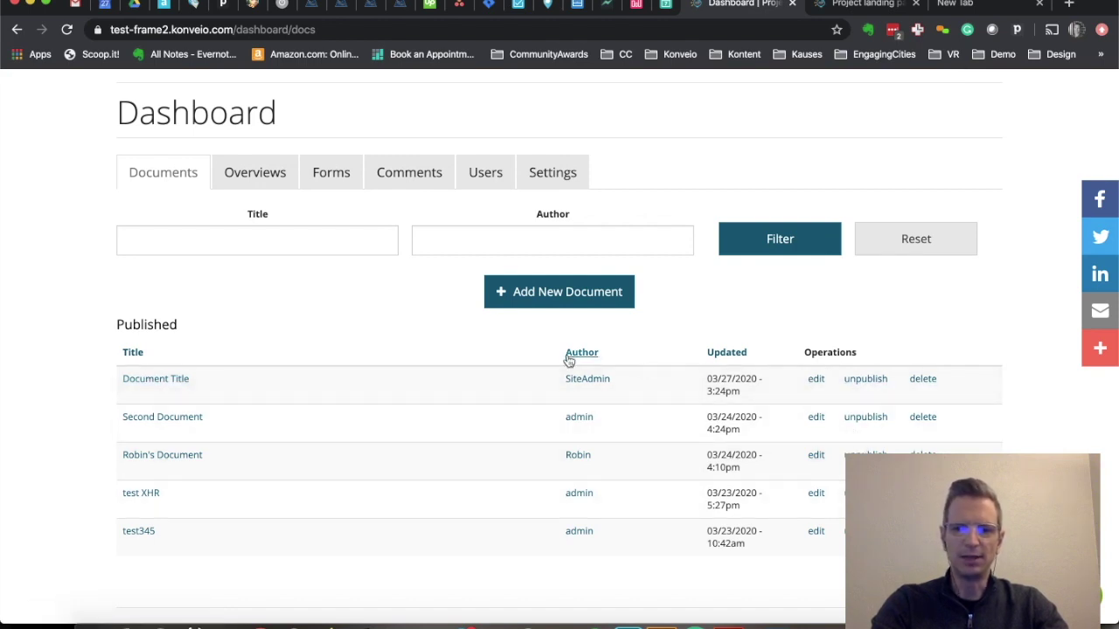
pyautogui.click(167, 376)
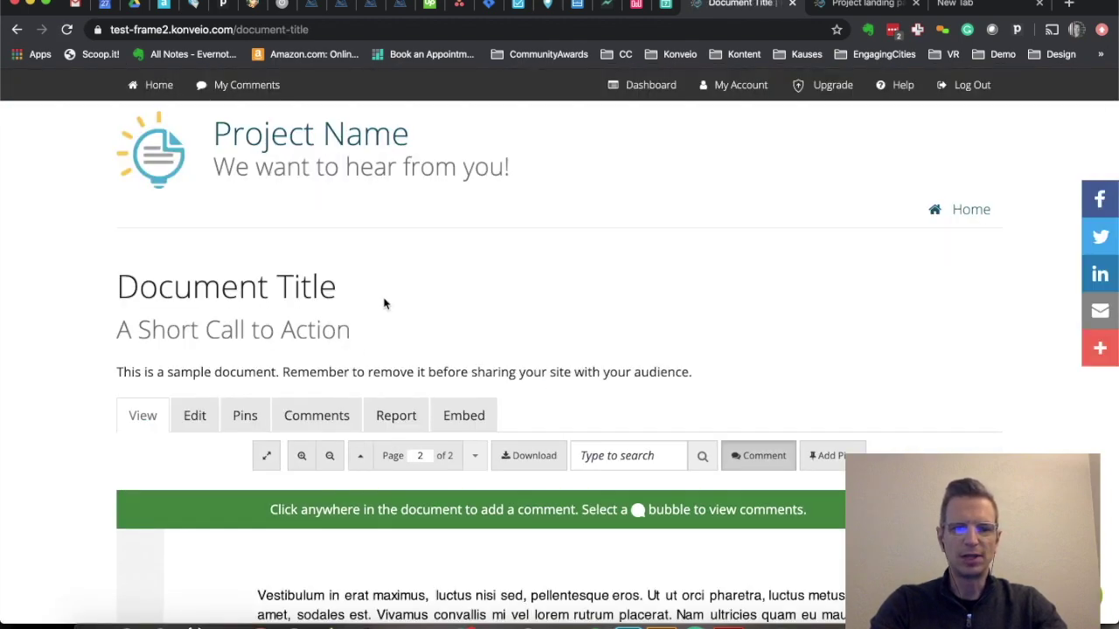
# Step: Preview the guided tour and the Instructions pin on page 1 of the document, closing each one
pyautogui.scroll(-4, 383, 303)
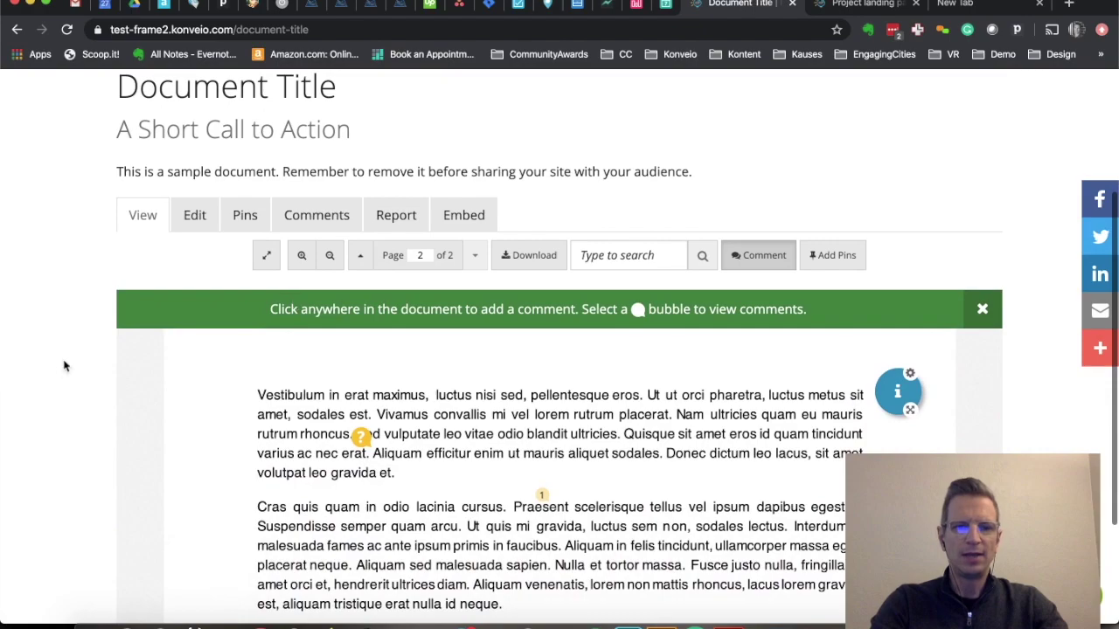
pyautogui.scroll(-4, 25, 380)
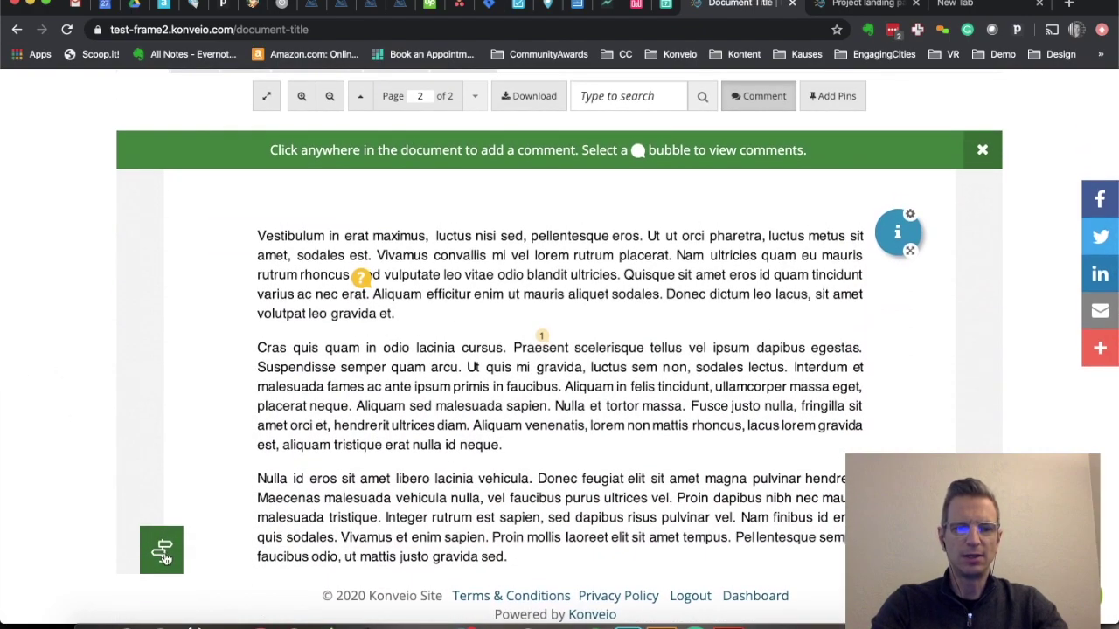
pyautogui.scroll(10, 362, 370)
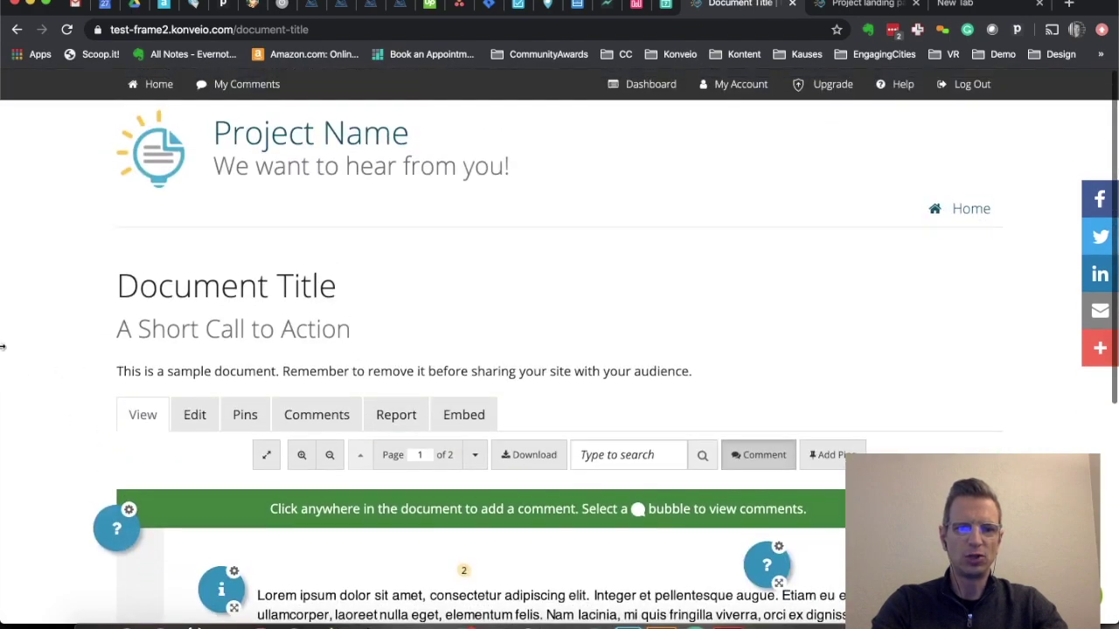
pyautogui.scroll(-7, 68, 388)
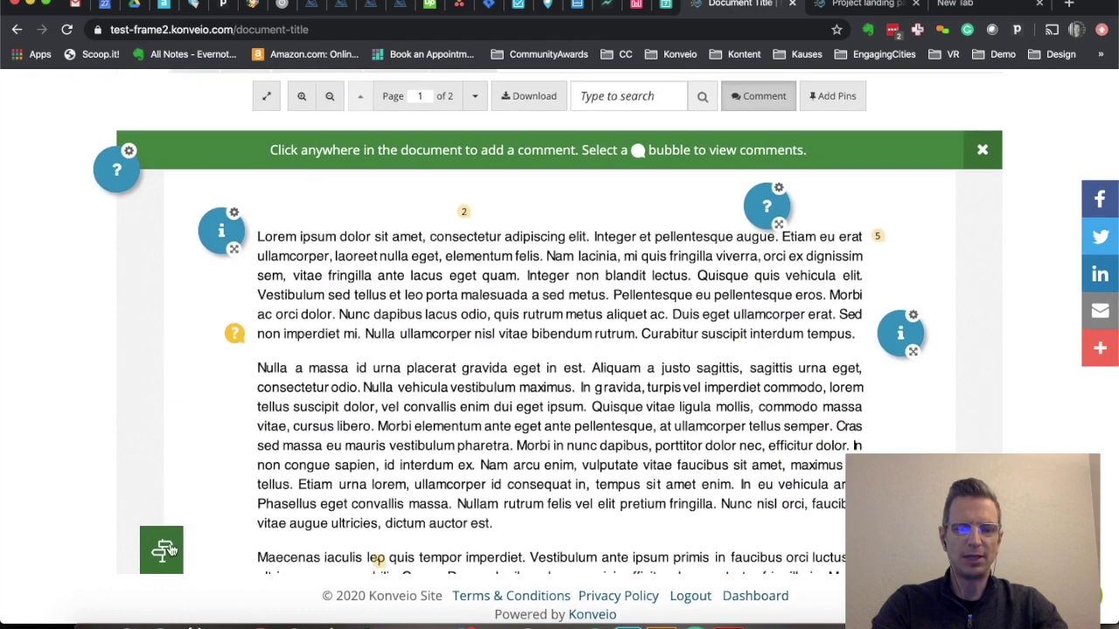
pyautogui.click(169, 549)
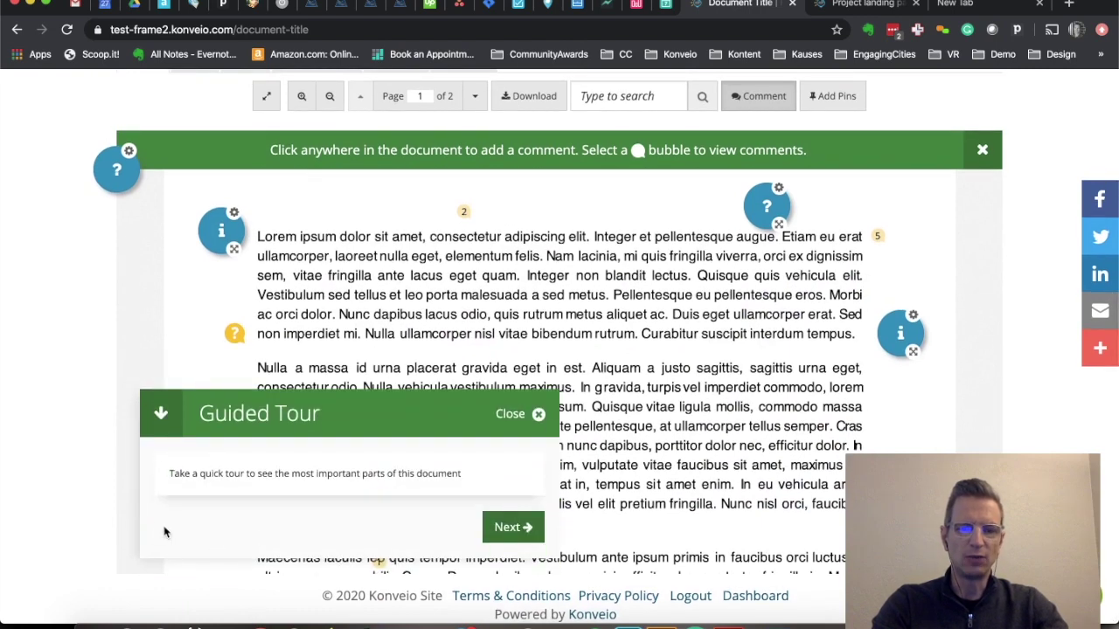
pyautogui.click(160, 416)
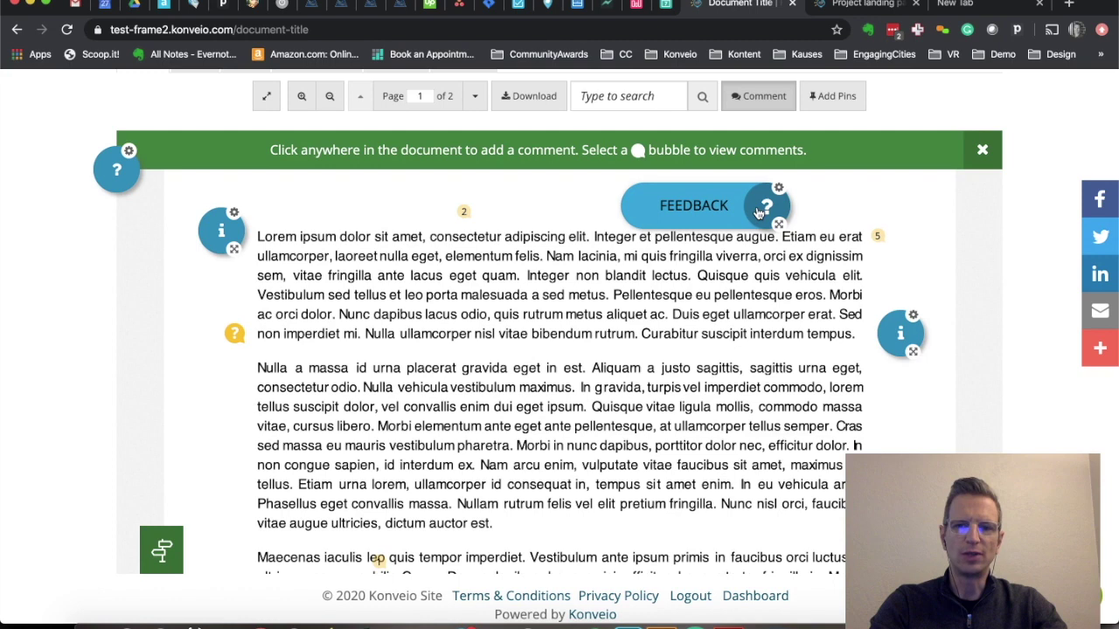
pyautogui.click(901, 334)
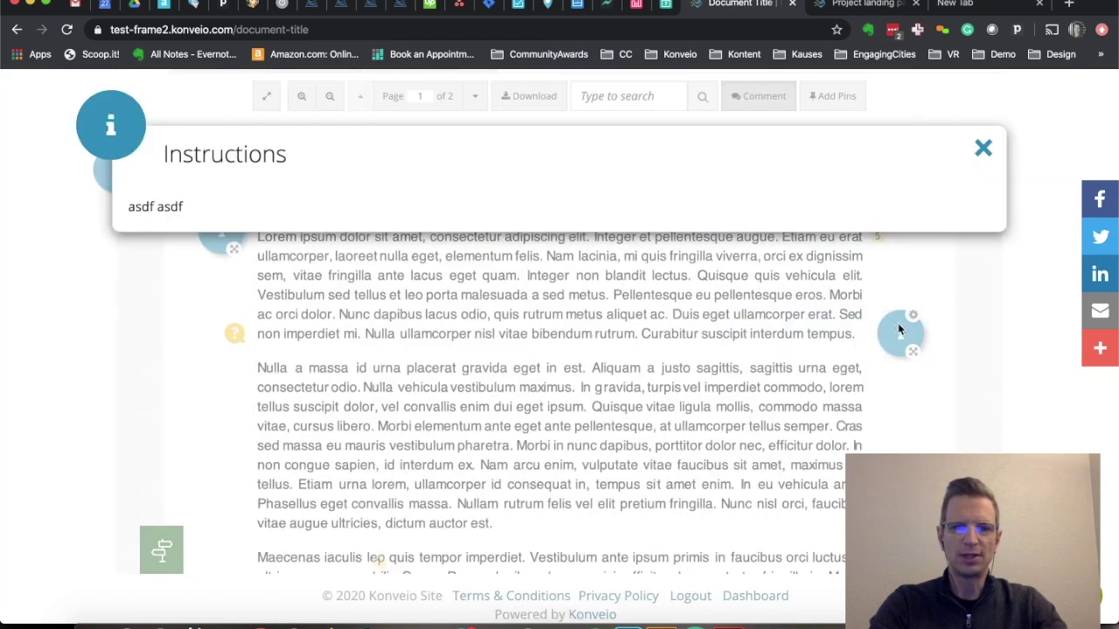
pyautogui.click(983, 150)
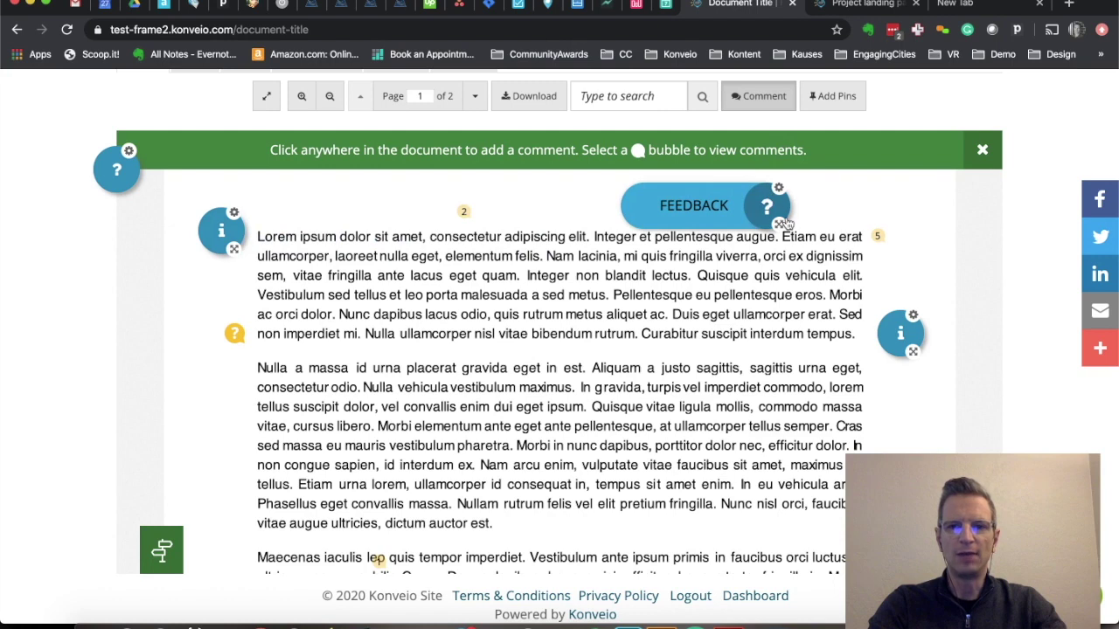
# Step: Move the Feedback pin closer to the page's upper-right corner, and review its edit settings without changing them
pyautogui.moveTo(776, 225); pyautogui.dragTo(861, 218)
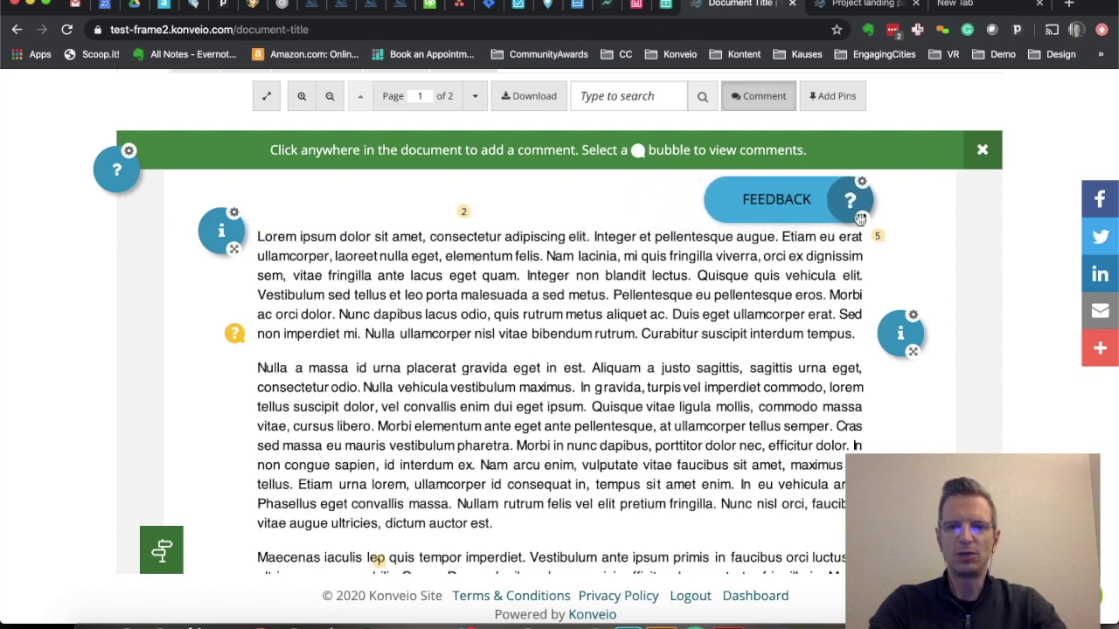
pyautogui.click(864, 187)
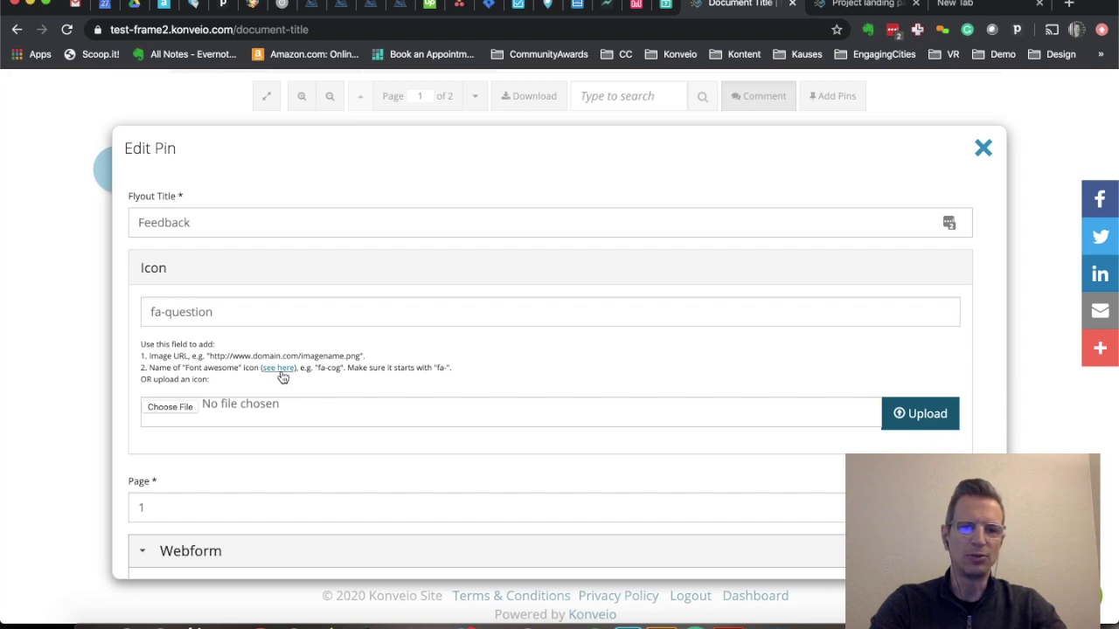
pyautogui.scroll(-2, 324, 426)
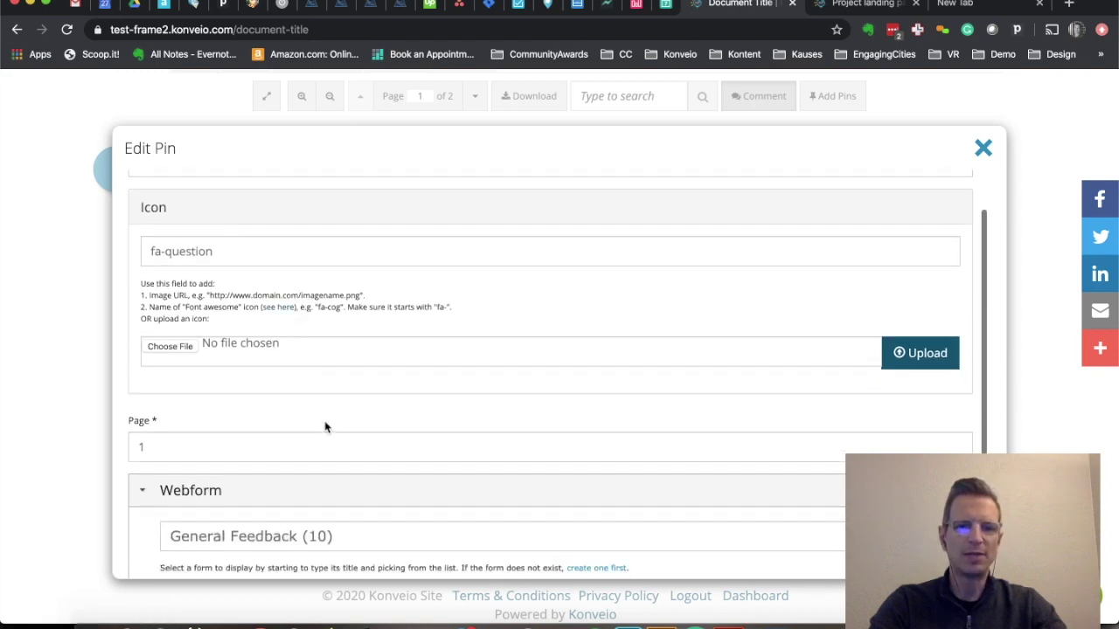
pyautogui.scroll(-4, 324, 426)
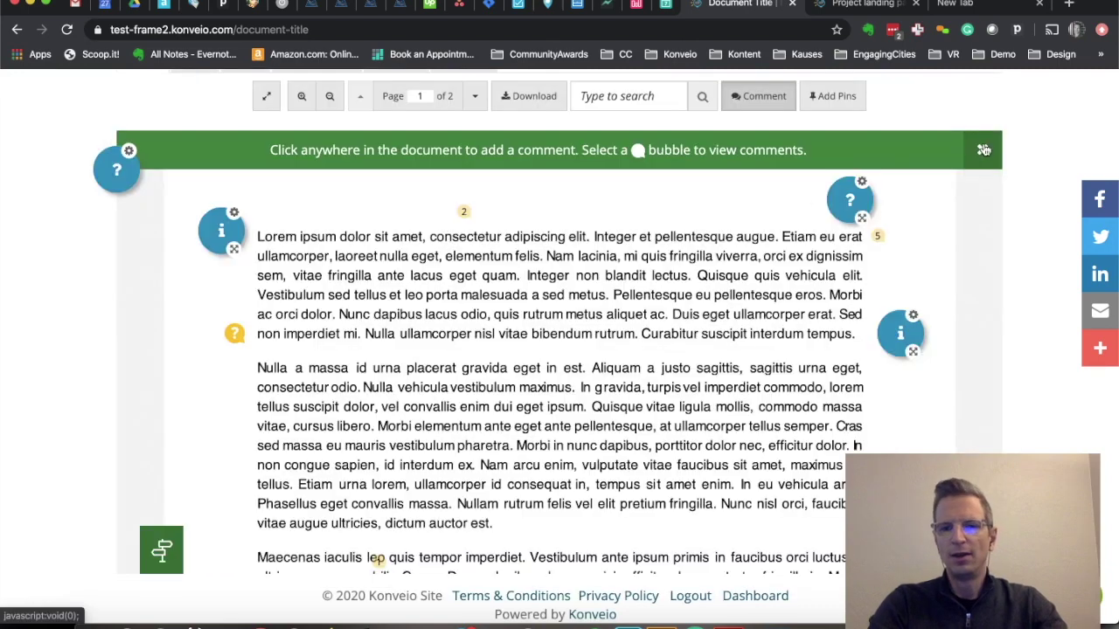
pyautogui.click(983, 148)
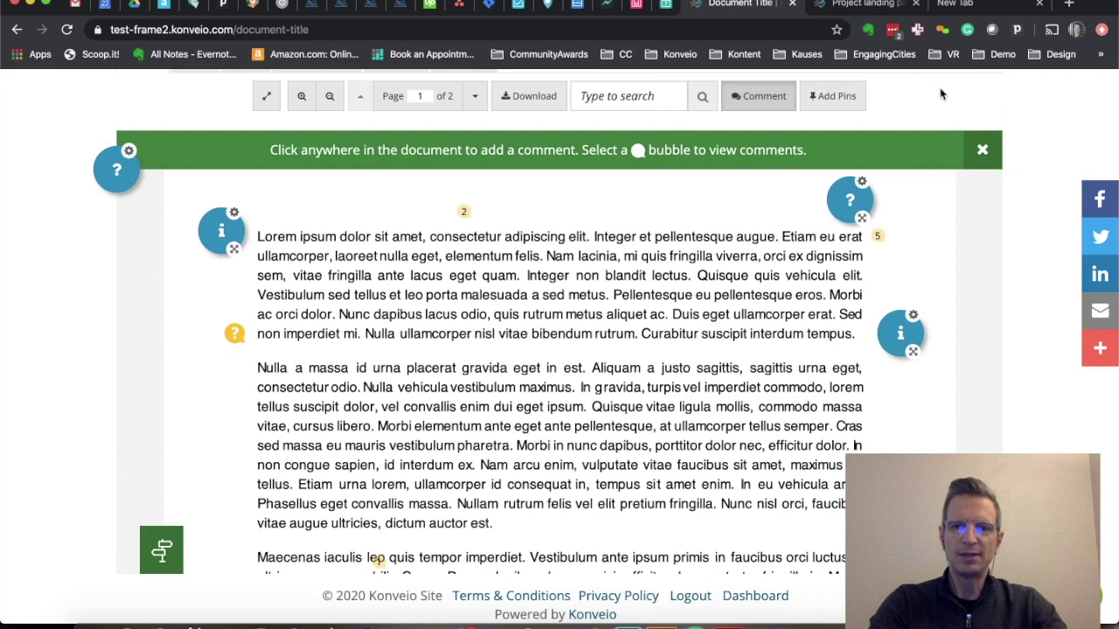
# Step: Enable adding pins and preview the creation form for a pin placed above the first paragraph, closing it unsaved
pyautogui.click(824, 100)
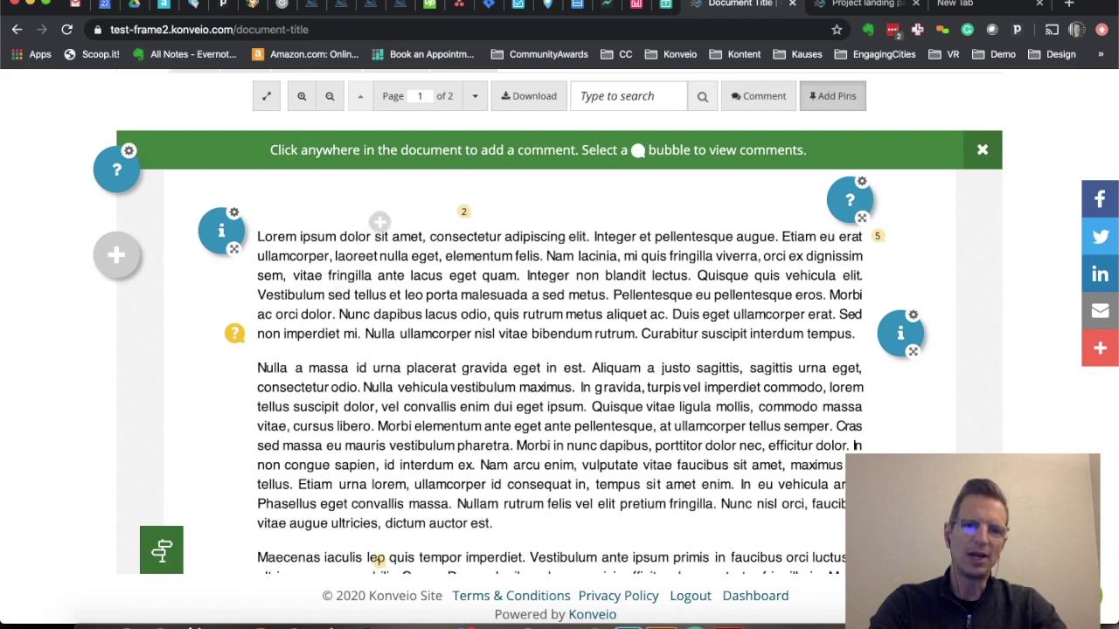
pyautogui.click(628, 201)
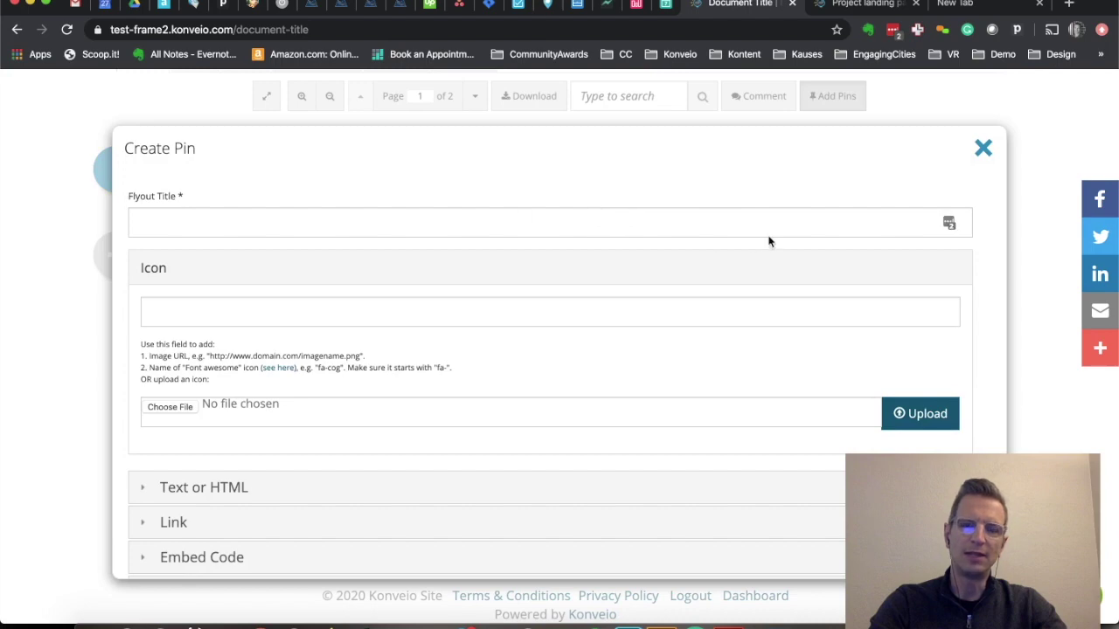
pyautogui.click(984, 149)
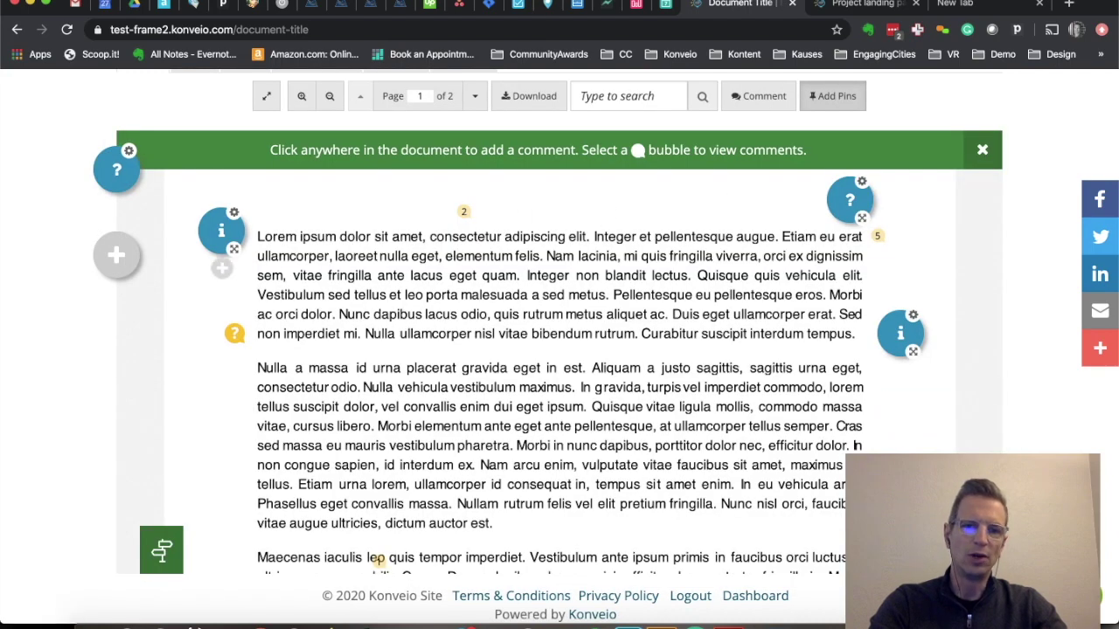
# Step: Start a new sidebar pin with the flyout title General Feedback and the icon fa-question
pyautogui.click(124, 257)
pyautogui.click(371, 225)
pyautogui.write('General')
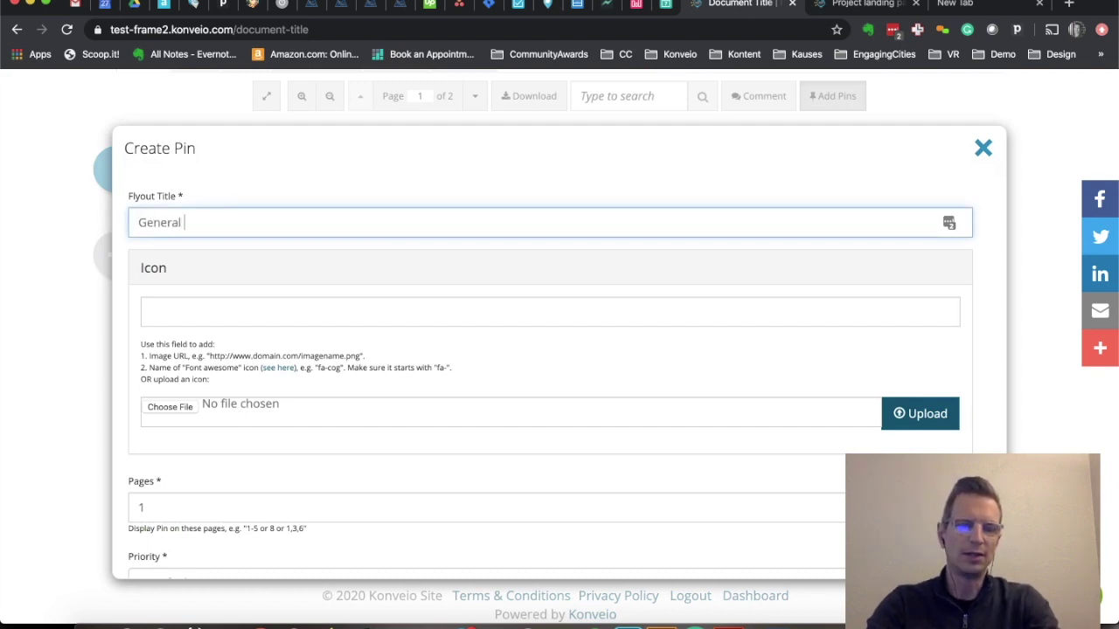
pyautogui.write(' Feedback')
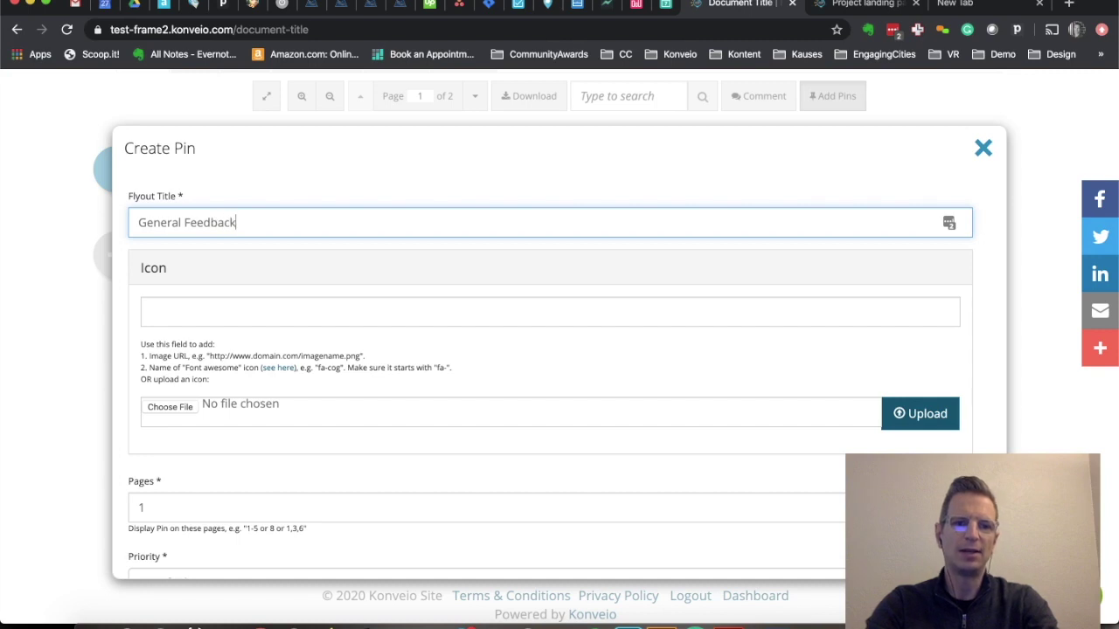
pyautogui.click(294, 302)
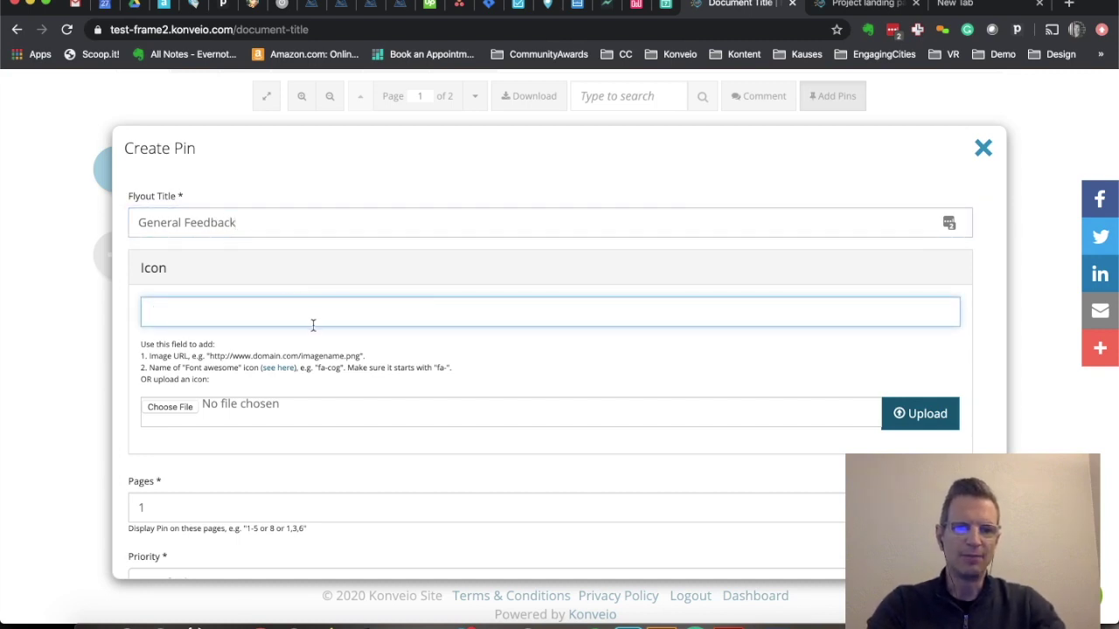
pyautogui.write('fa-que')
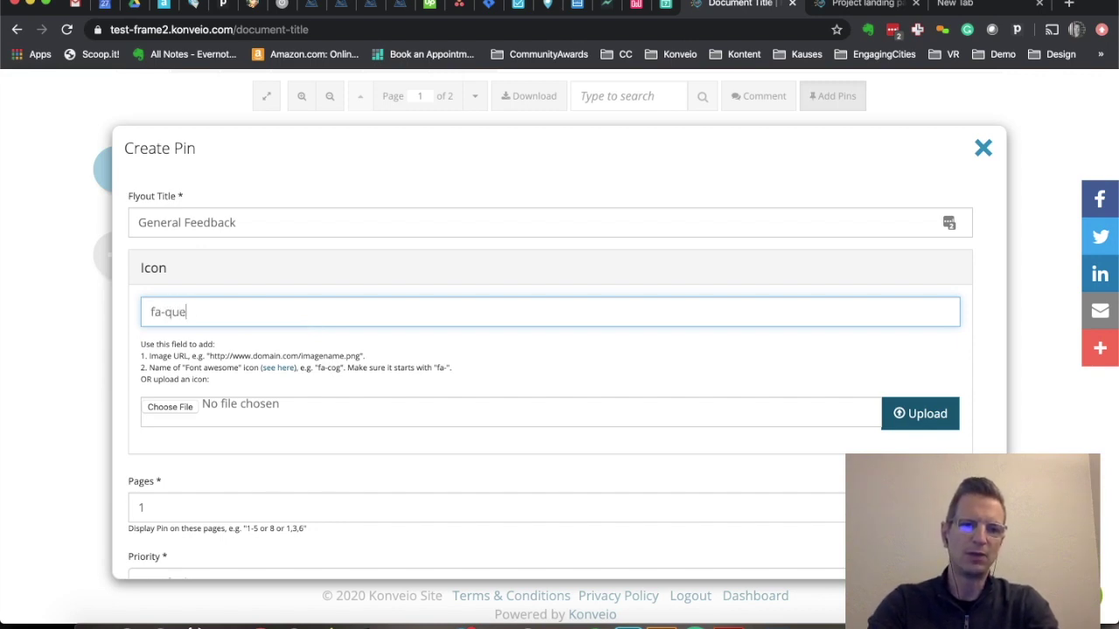
pyautogui.write('stion')
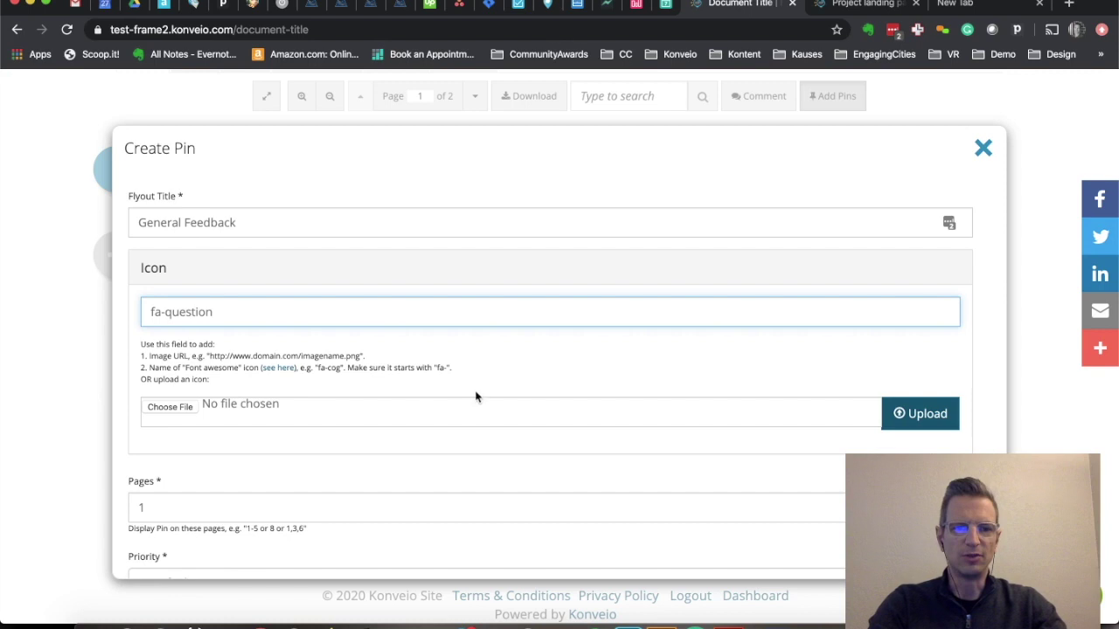
# Step: Set the new sidebar pin to display on pages 1-2
pyautogui.scroll(-1, 278, 376)
pyautogui.scroll(-5, 277, 377)
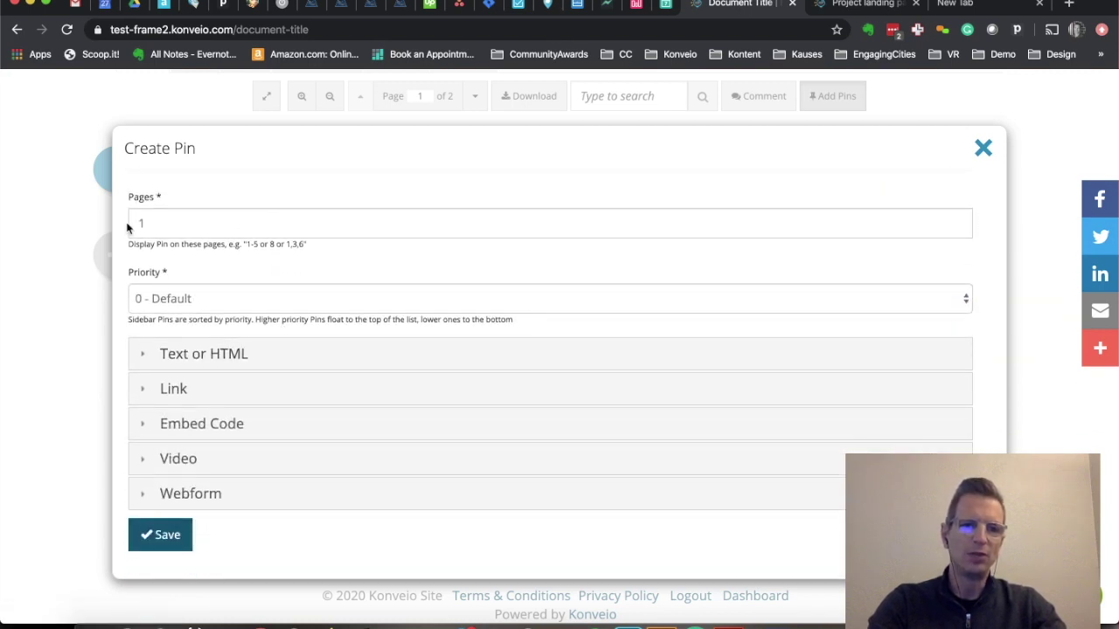
pyautogui.click(166, 220)
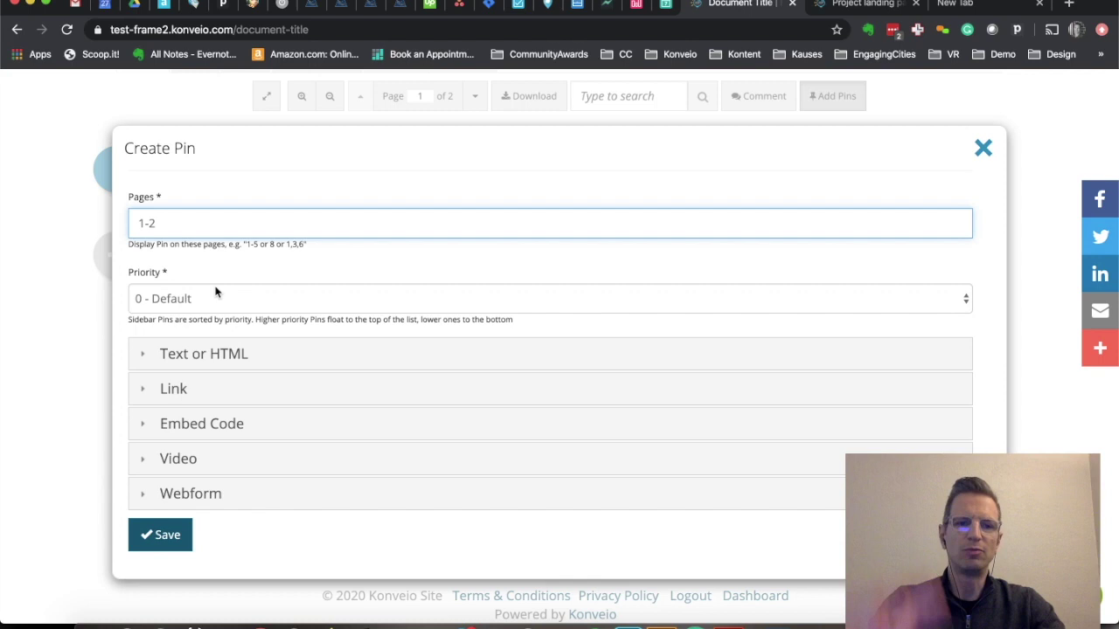
# Step: Review the Text or HTML, Webform, Embed Code, Link and Video content options for the new sidebar pin
pyautogui.click(295, 362)
pyautogui.click(238, 437)
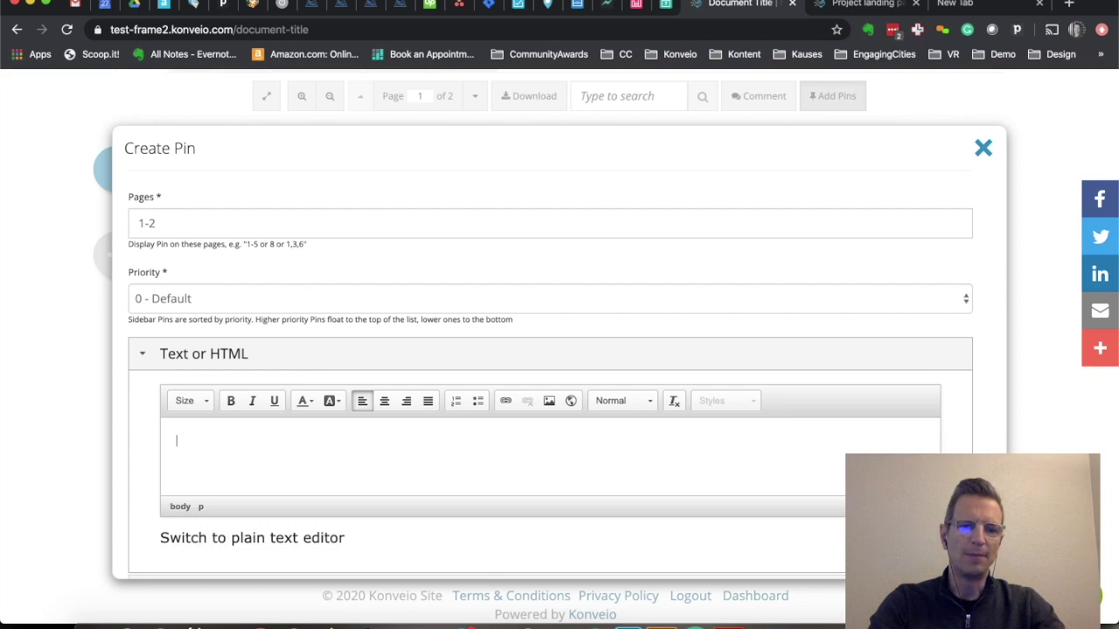
pyautogui.scroll(-3, 220, 510)
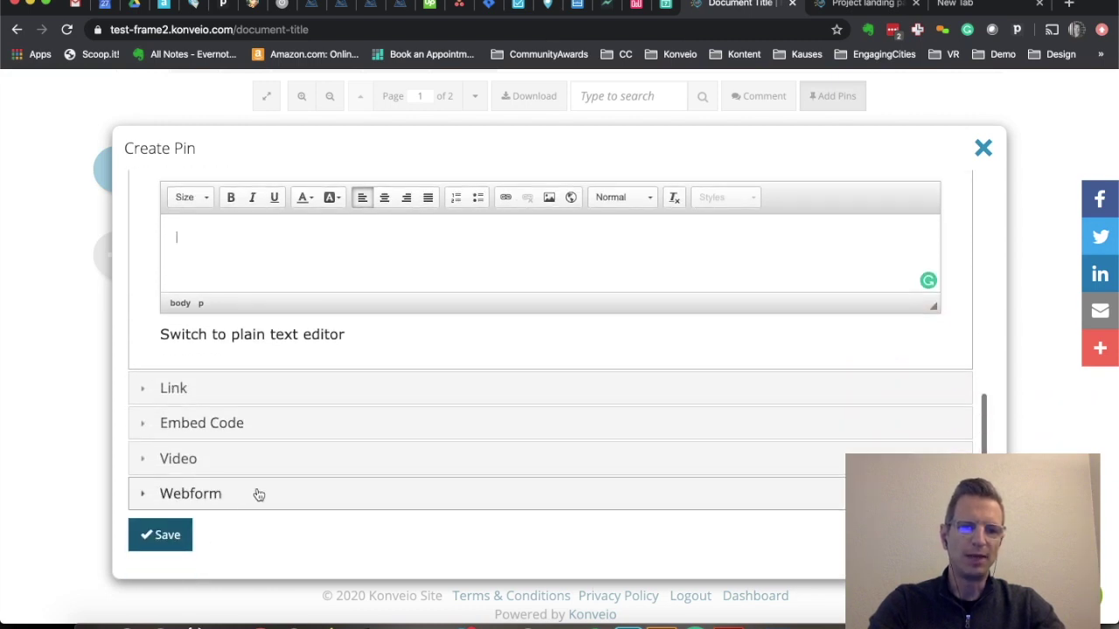
pyautogui.click(258, 495)
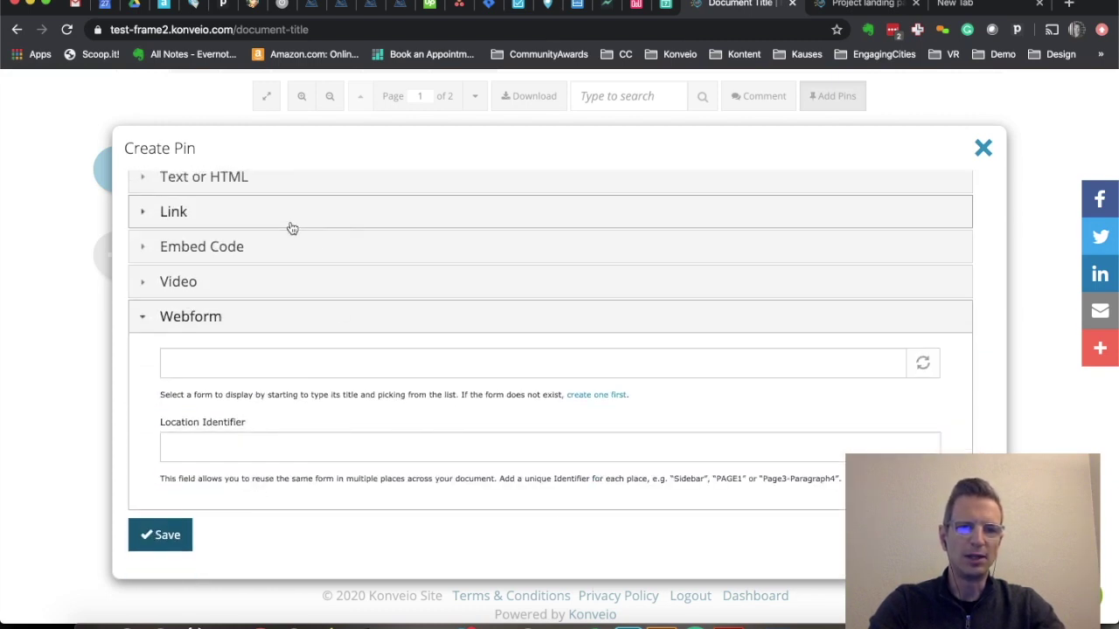
pyautogui.click(279, 244)
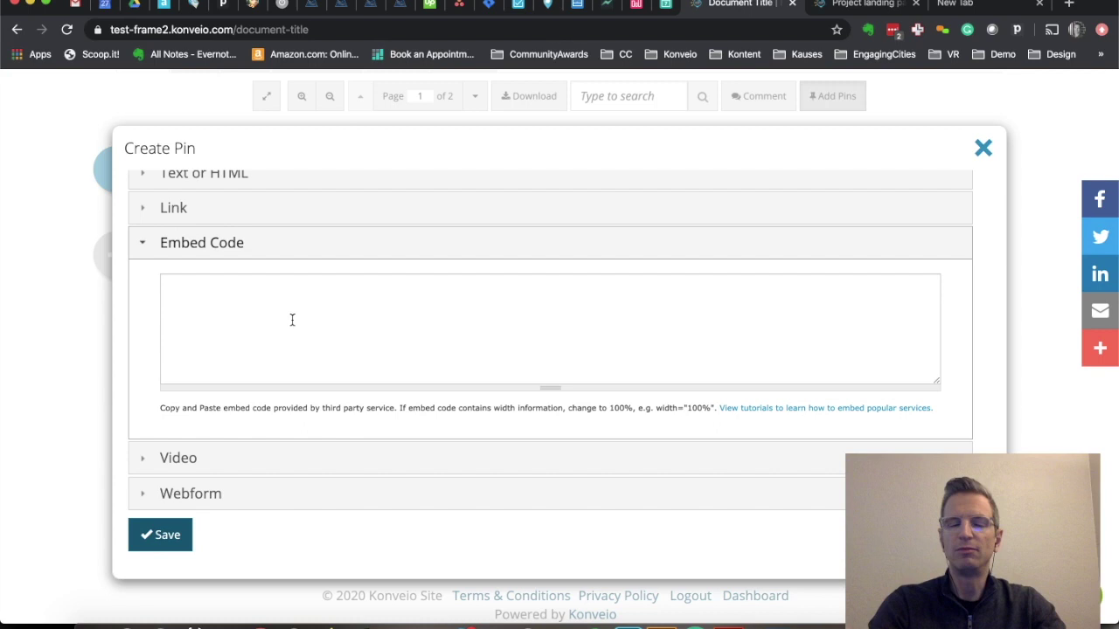
pyautogui.click(294, 209)
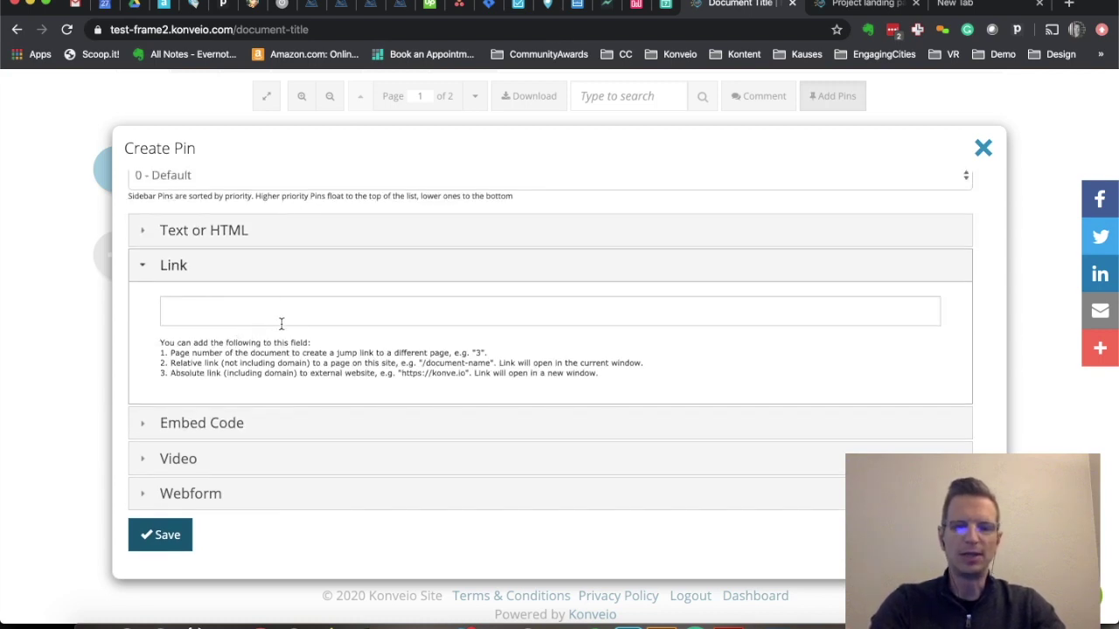
pyautogui.click(314, 275)
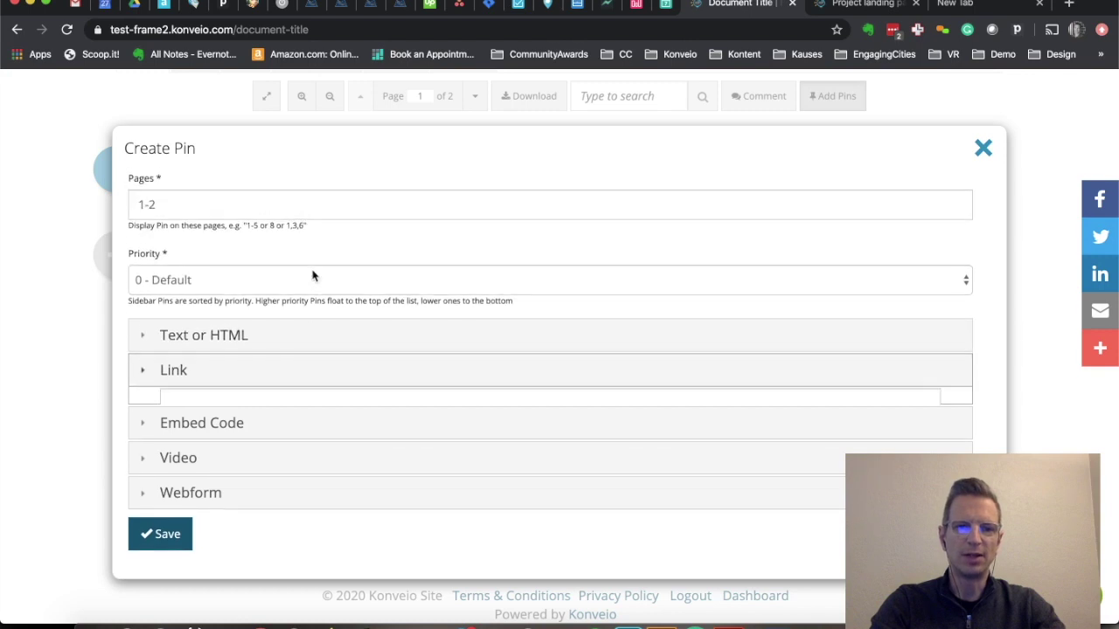
pyautogui.click(270, 455)
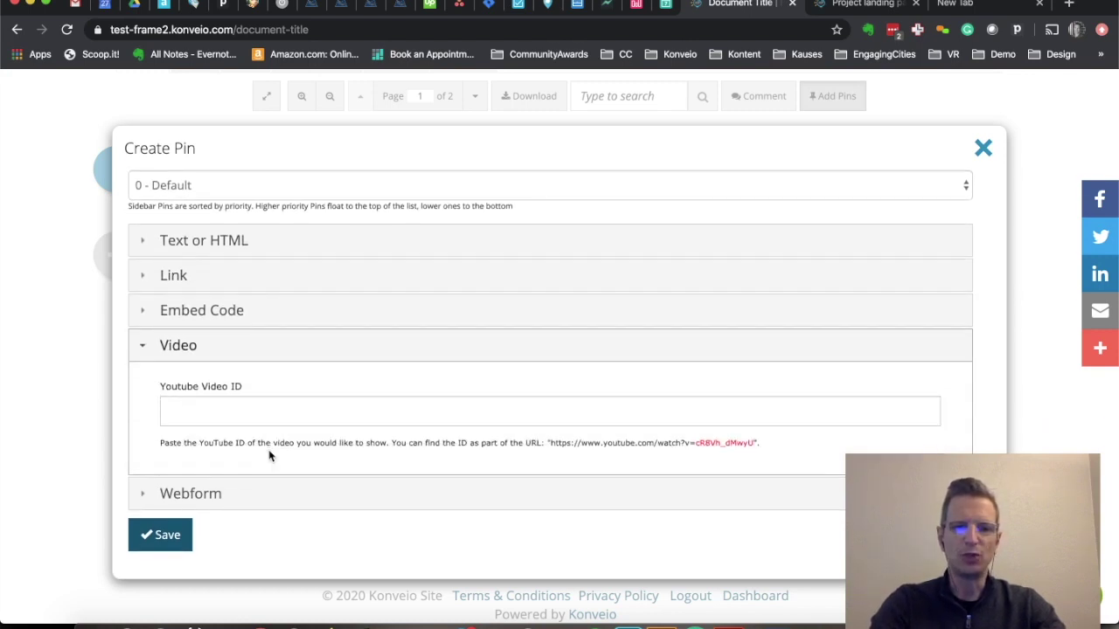
pyautogui.moveTo(694, 444); pyautogui.dragTo(757, 439)
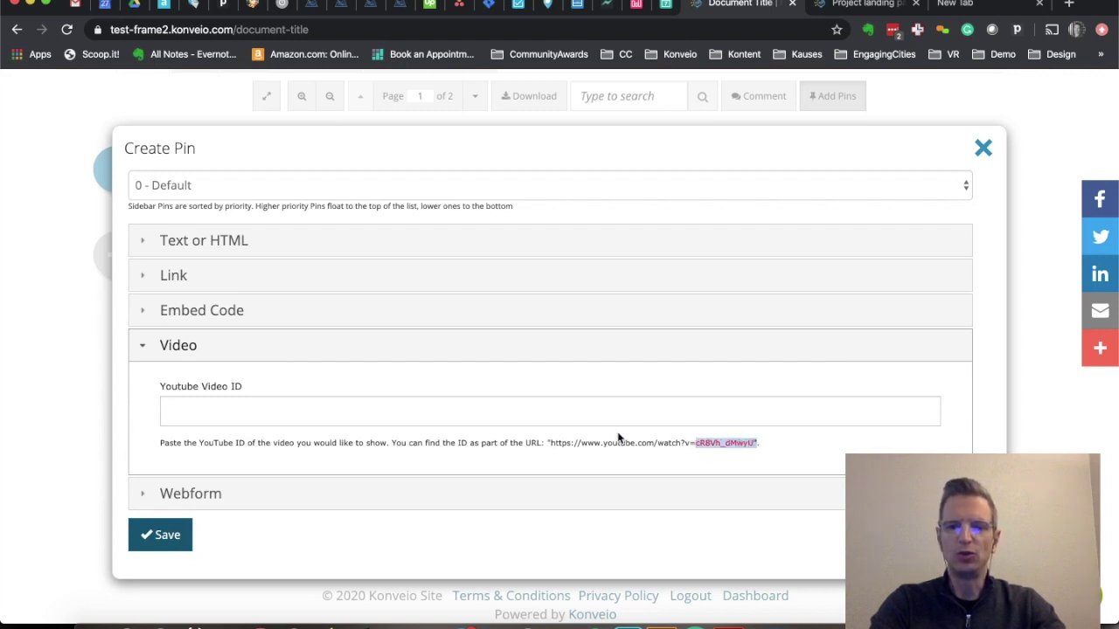
pyautogui.click(559, 408)
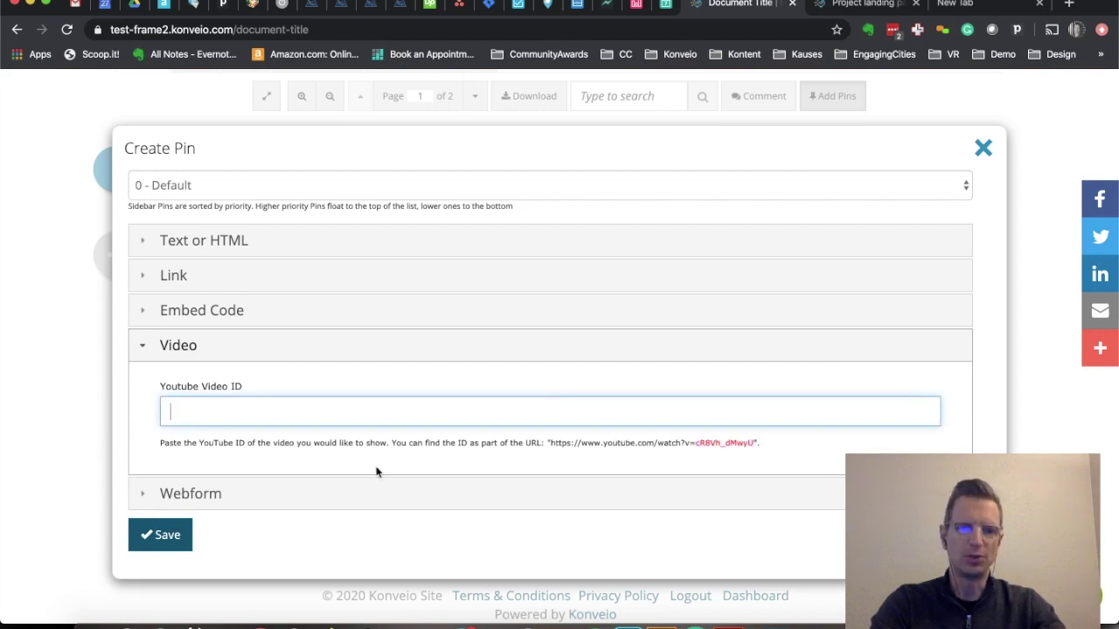
# Step: Enter Provide General Feedback as the title of the webform to display in the sidebar pin
pyautogui.click(252, 499)
pyautogui.click(295, 371)
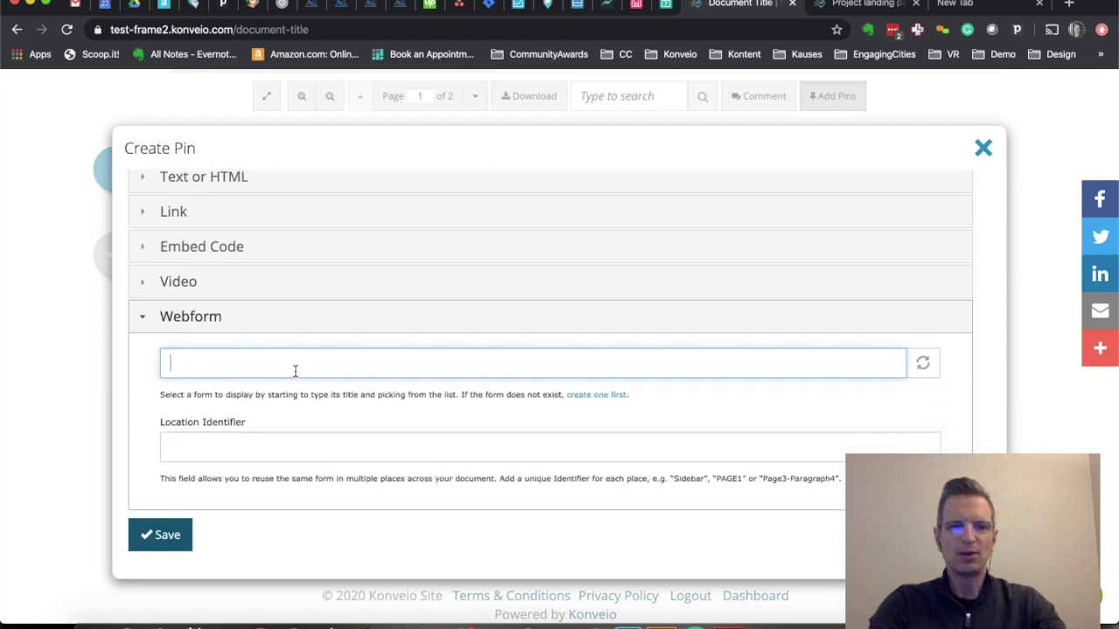
pyautogui.write('General')
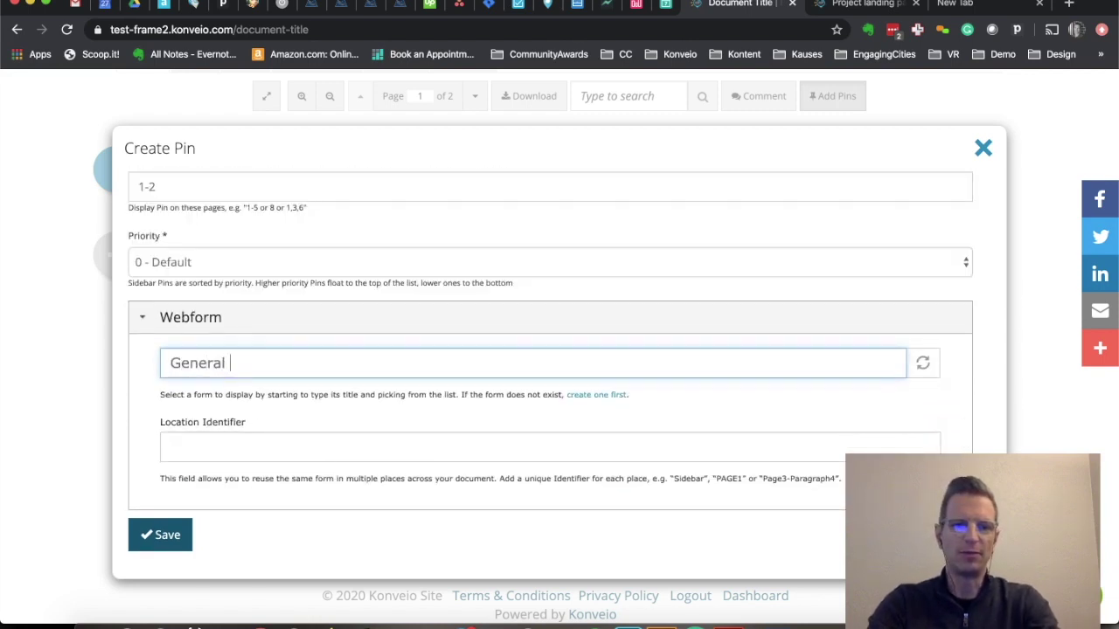
pyautogui.write(' Feedback')
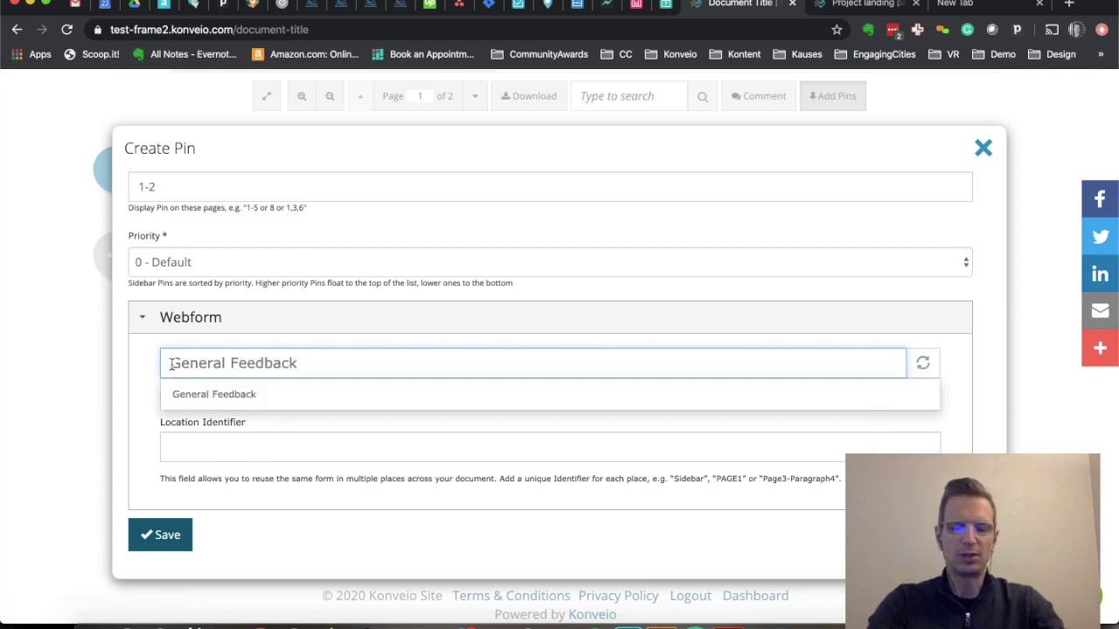
pyautogui.write('Provide')
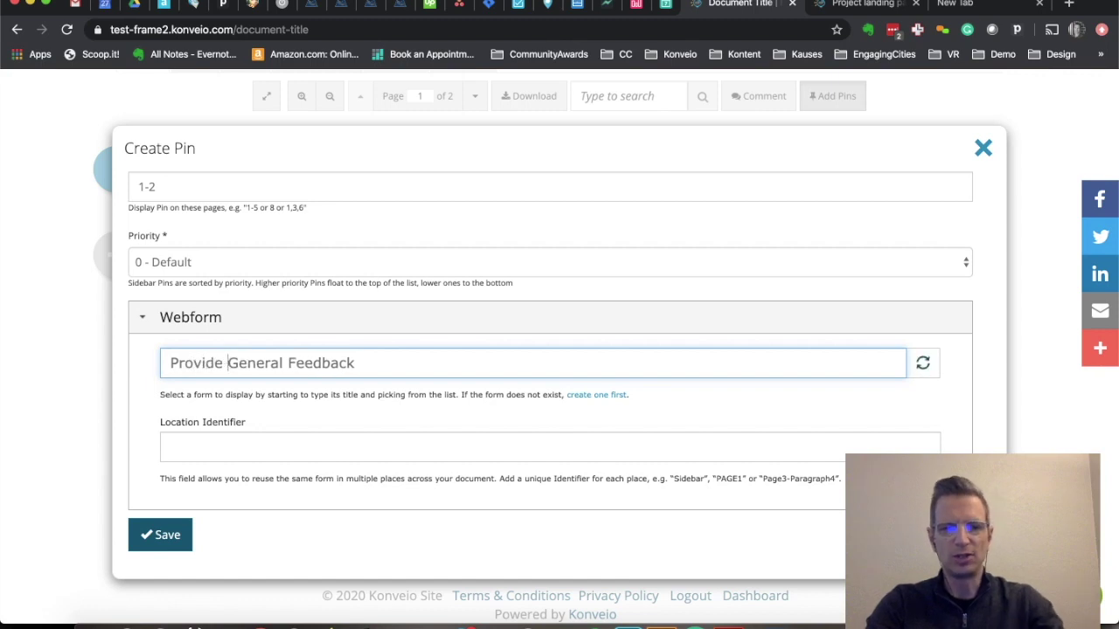
pyautogui.click(206, 446)
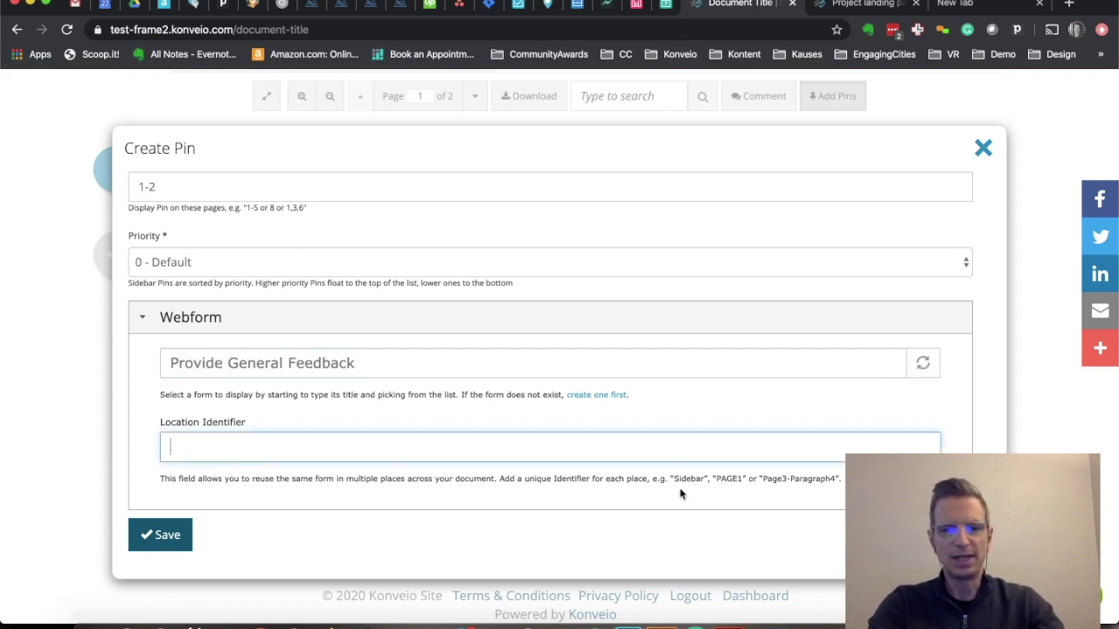
# Step: Replace the pin's webform entry with the existing General Feedback form from the suggestions
pyautogui.click(228, 366)
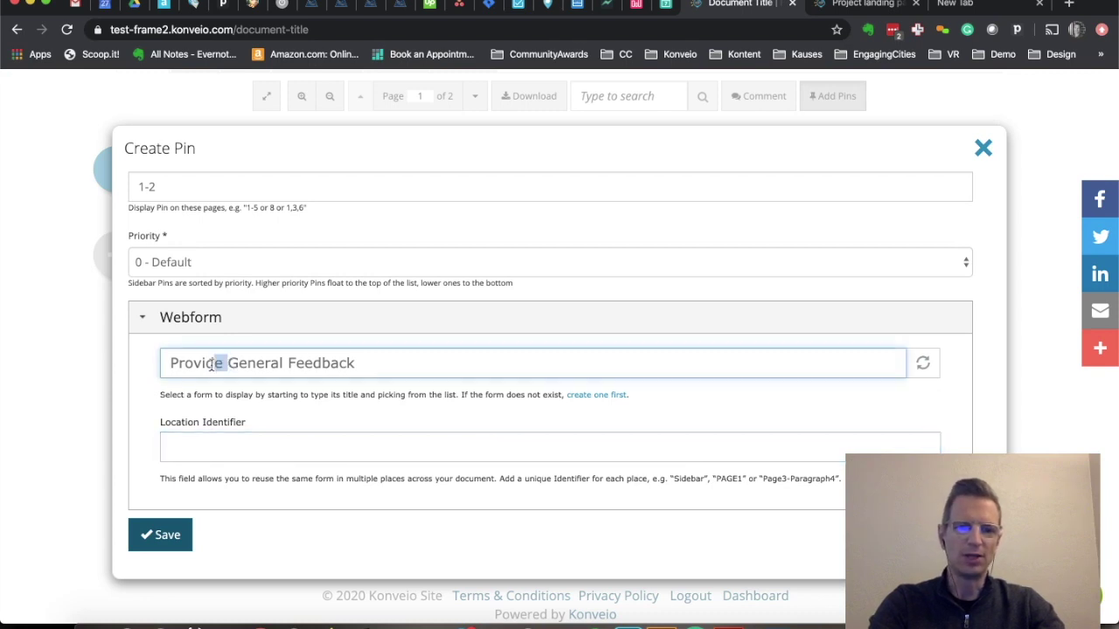
pyautogui.press('BackSpace')
pyautogui.press('BackSpace')
pyautogui.press('BackSpace')
pyautogui.press('BackSpace')
pyautogui.press('BackSpace')
pyautogui.press('BackSpace')
pyautogui.press('BackSpace')
pyautogui.press('BackSpace')
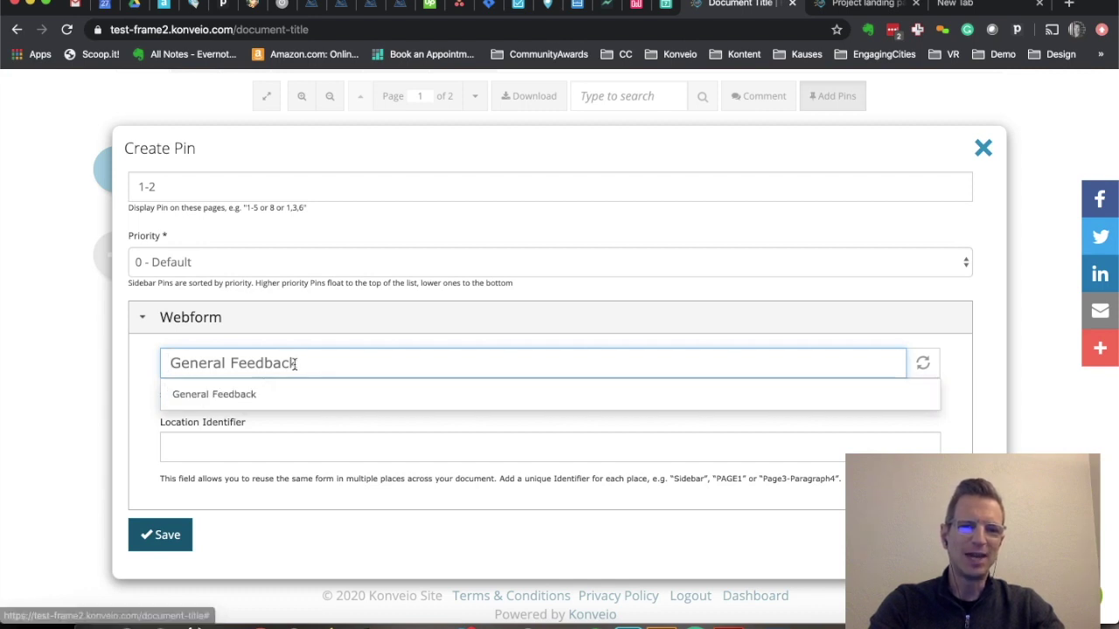
pyautogui.moveTo(299, 364); pyautogui.dragTo(187, 363)
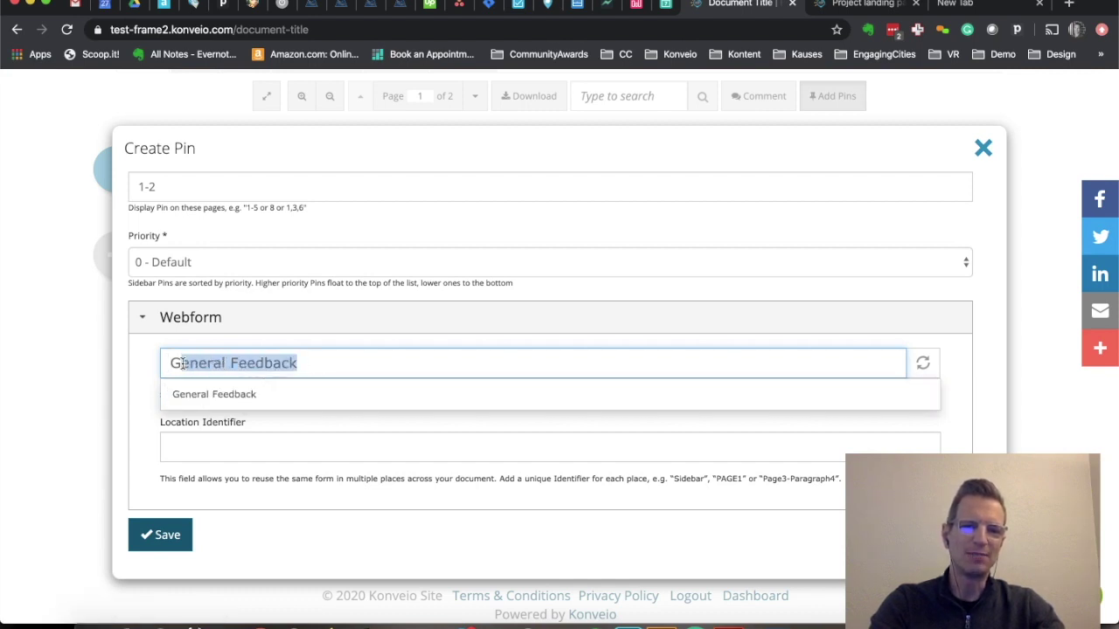
pyautogui.press('BackSpace')
pyautogui.write('en')
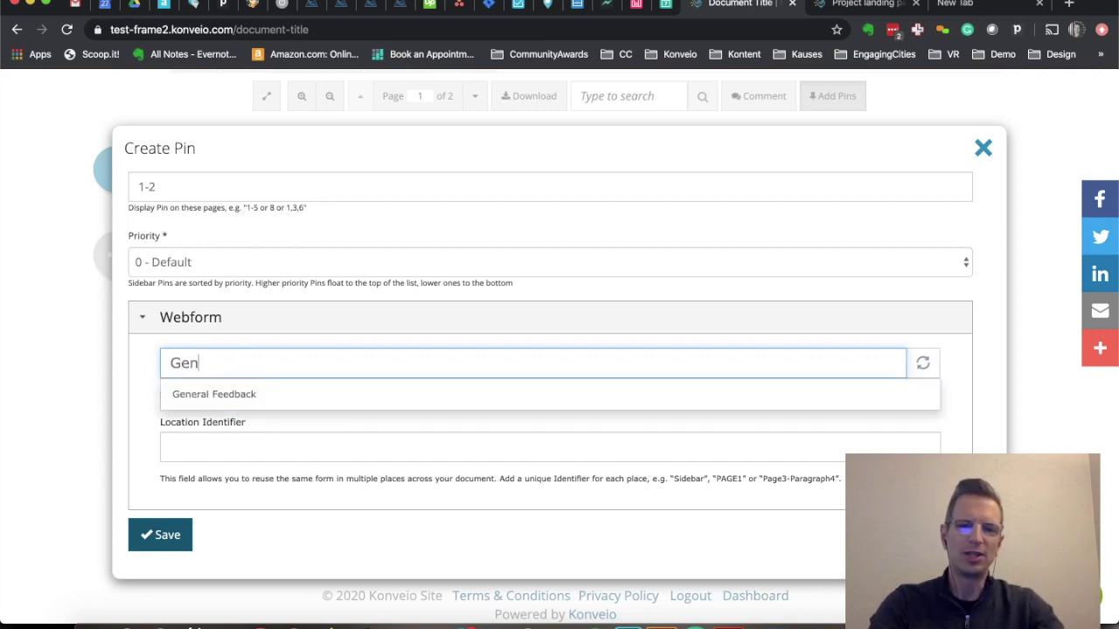
pyautogui.click(240, 399)
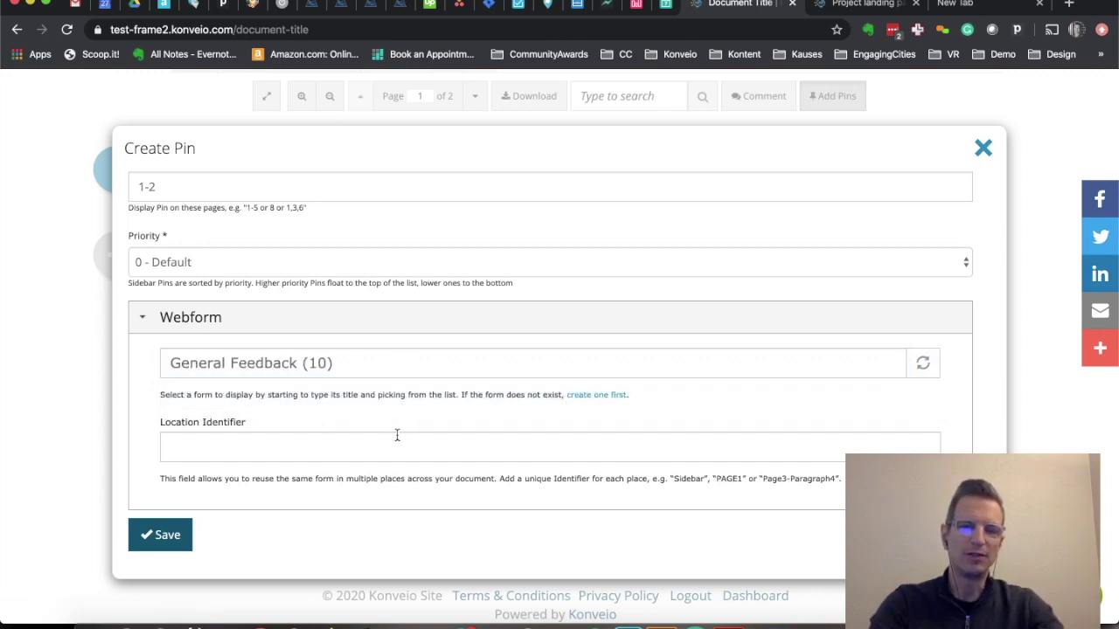
# Step: Set the webform's location identifier to Sidebar and save the new pin
pyautogui.click(184, 452)
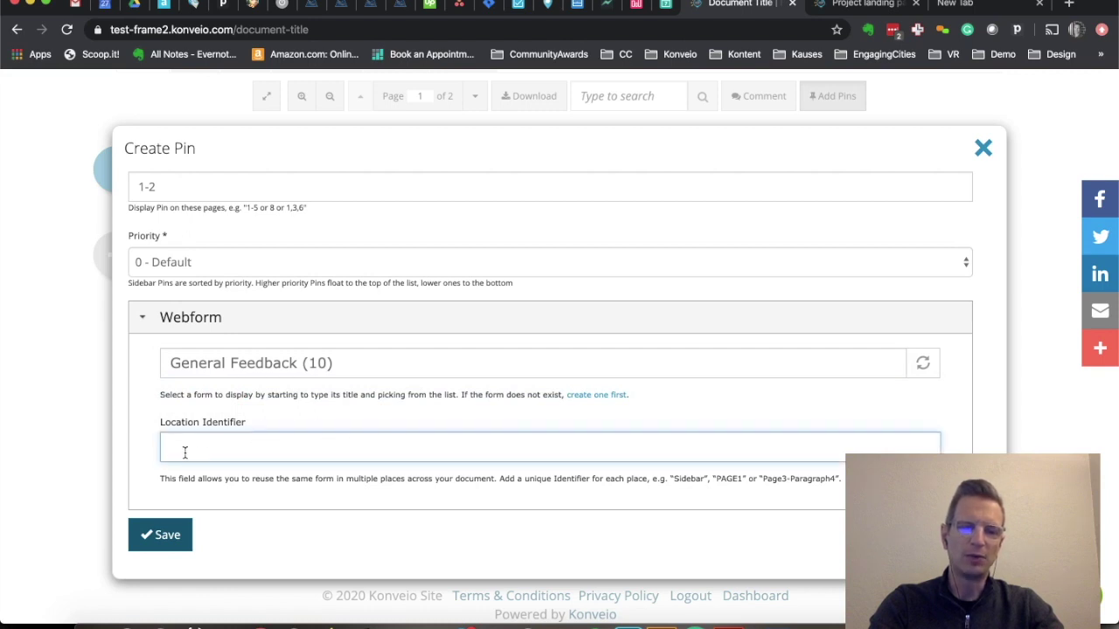
pyautogui.write('Sidebar')
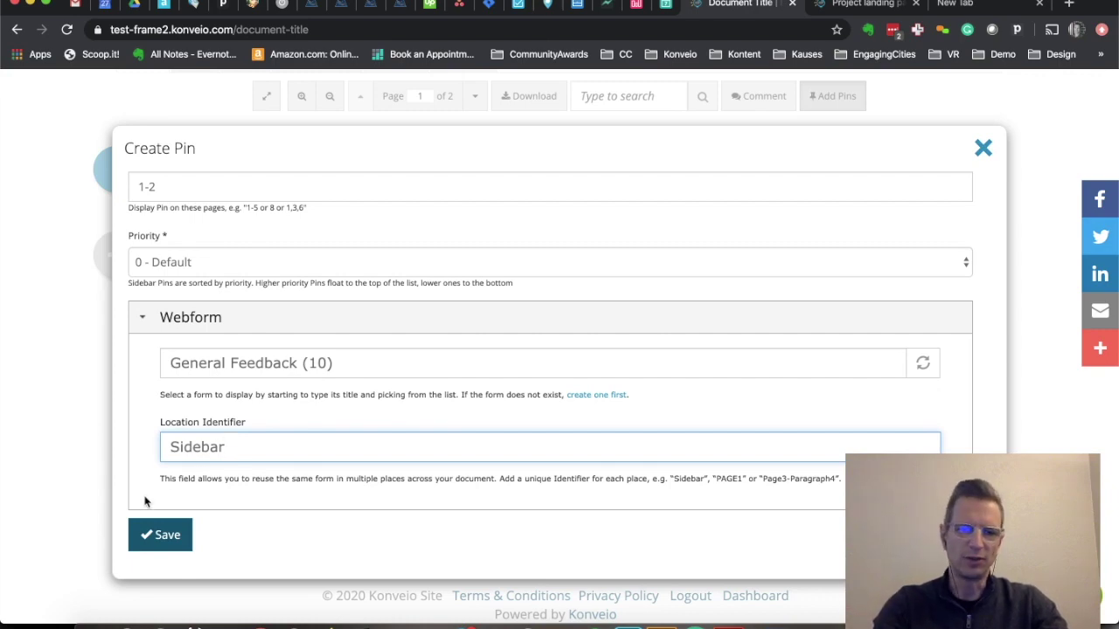
pyautogui.click(166, 534)
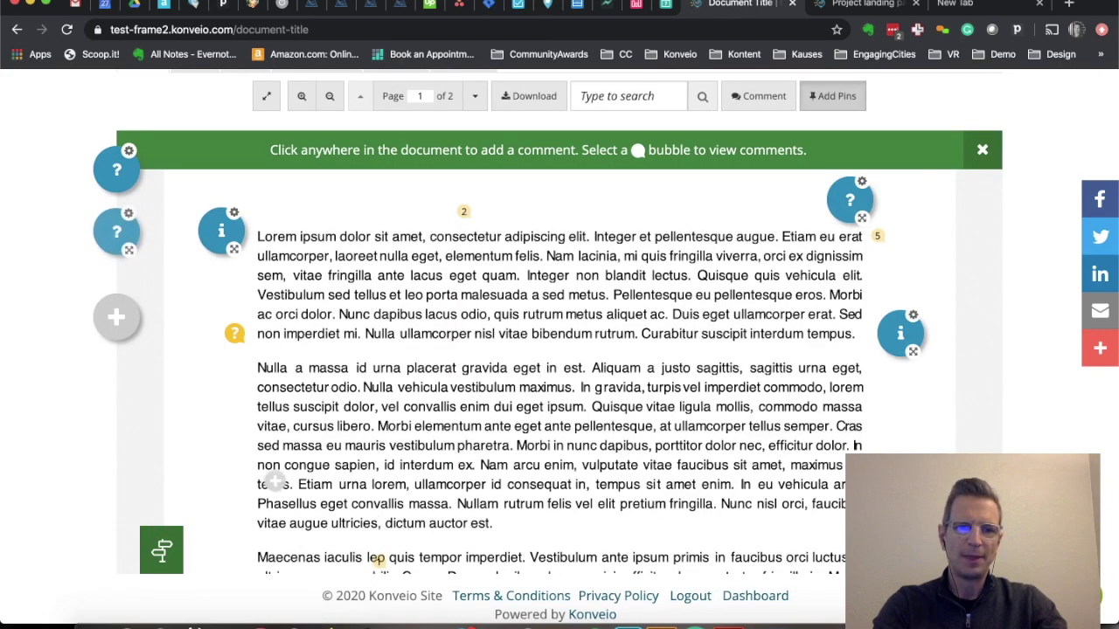
# Step: Preview the webform in the new General Feedback sidebar pin, from the name field to the ranking options, and close it
pyautogui.click(115, 236)
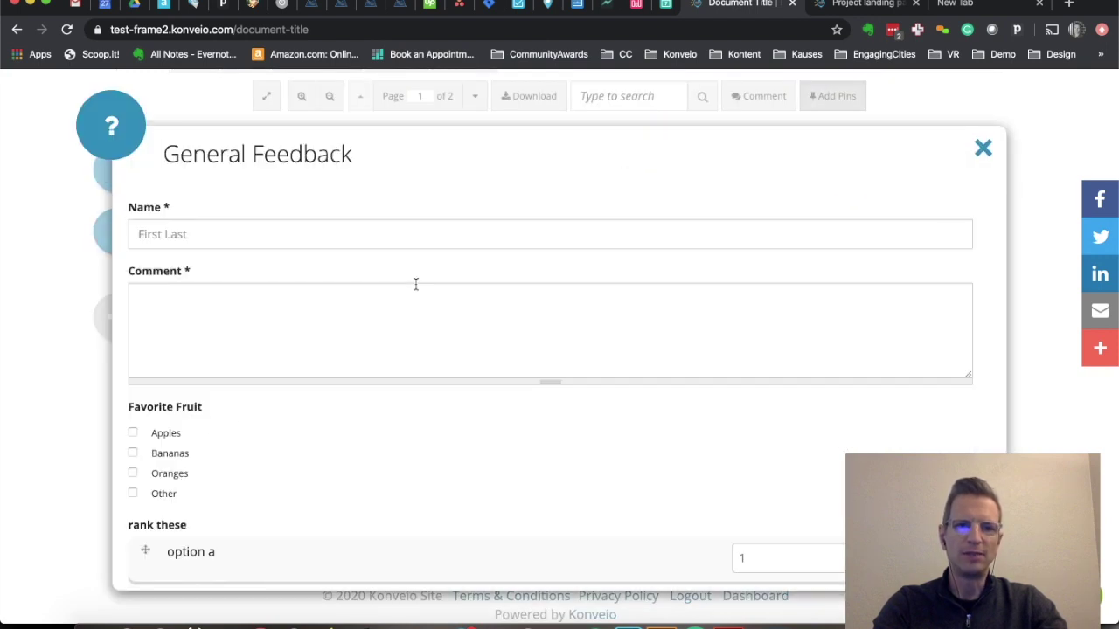
pyautogui.scroll(-4, 427, 368)
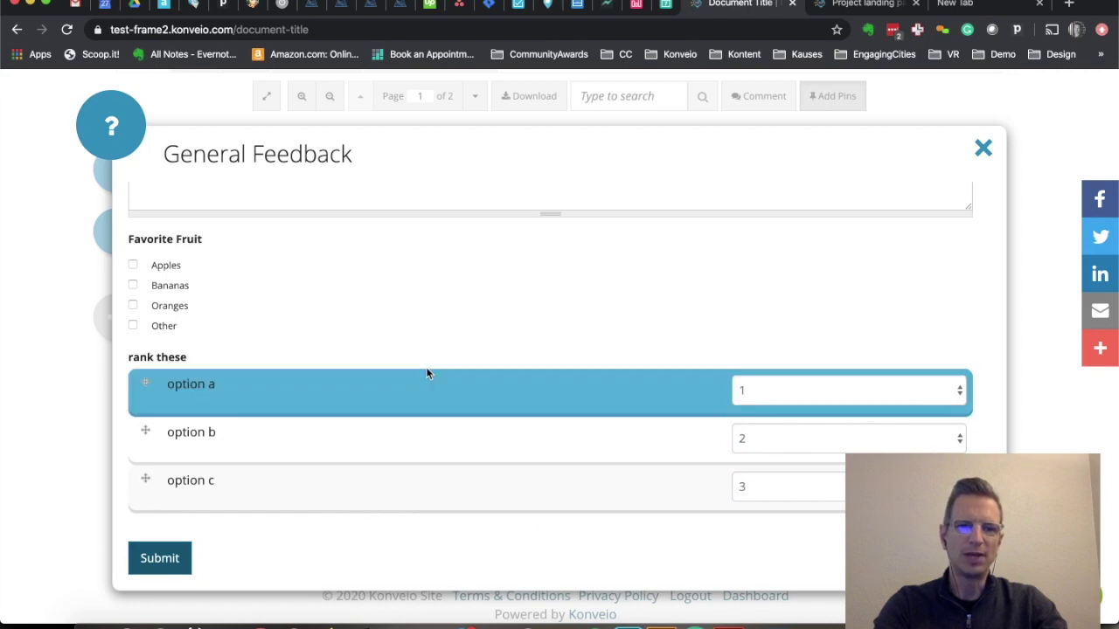
pyautogui.scroll(4, 426, 374)
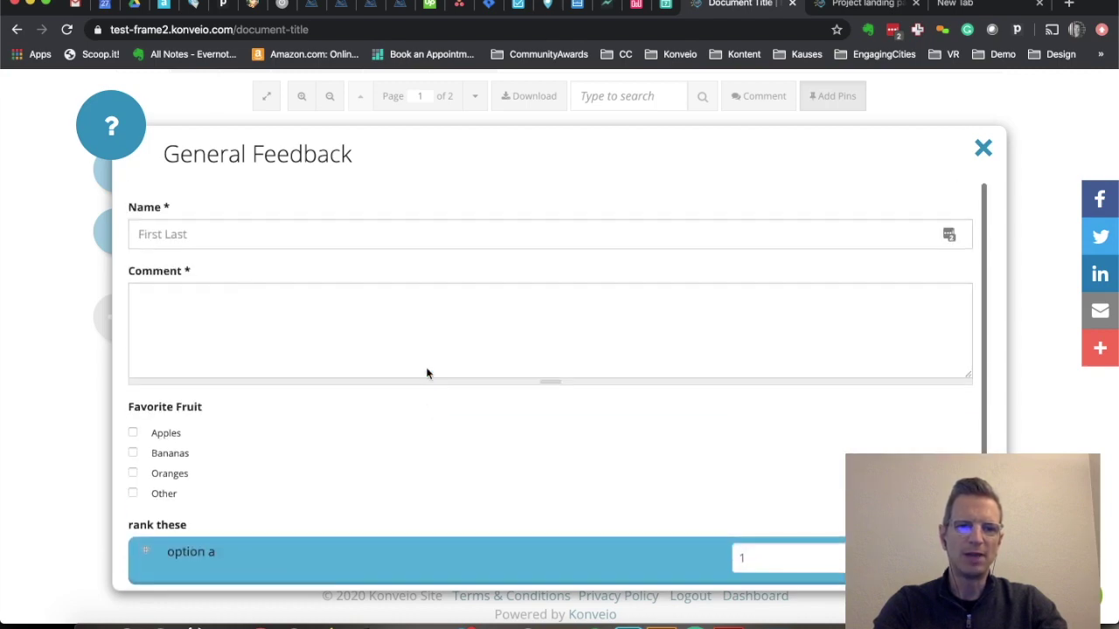
pyautogui.click(982, 150)
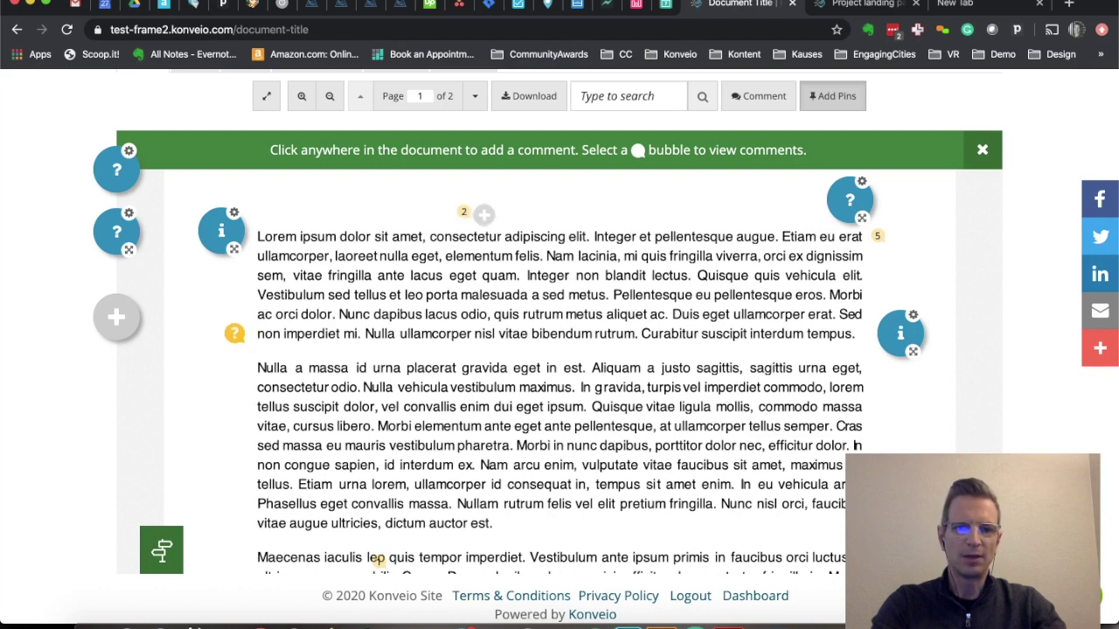
# Step: Switch from adding pins to commenting and start a new comment on the fourth line of the first paragraph
pyautogui.click(363, 288)
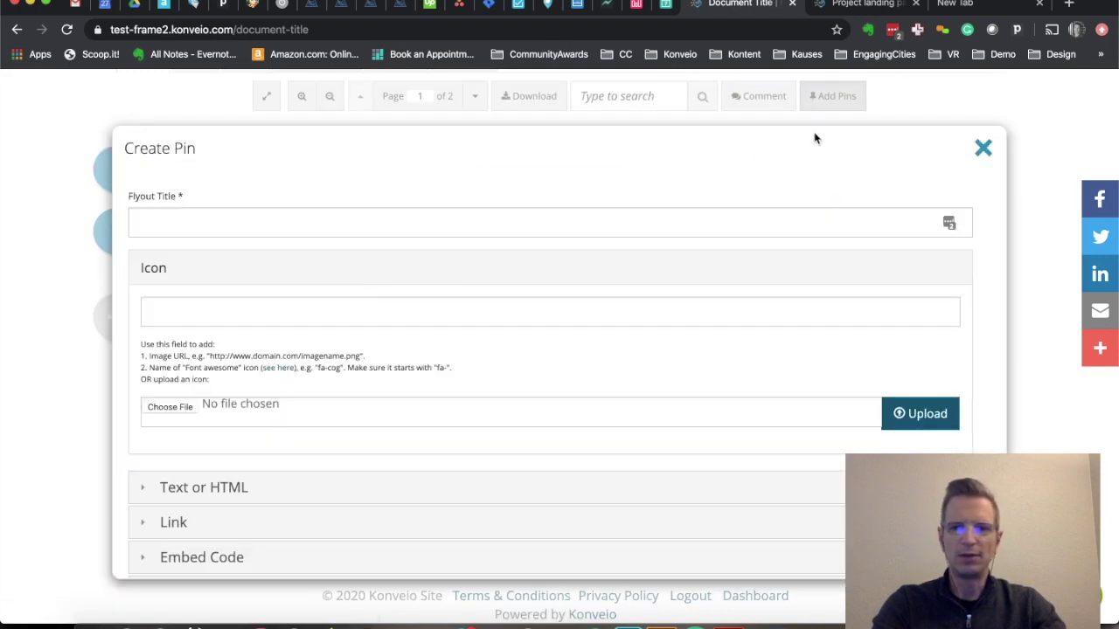
pyautogui.click(981, 149)
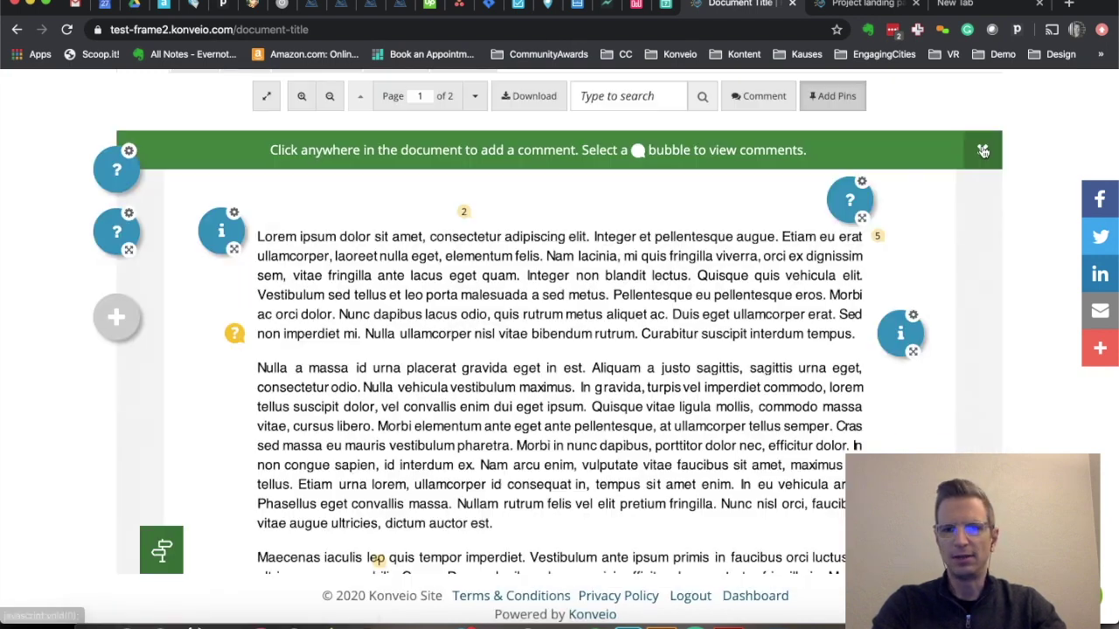
pyautogui.click(760, 101)
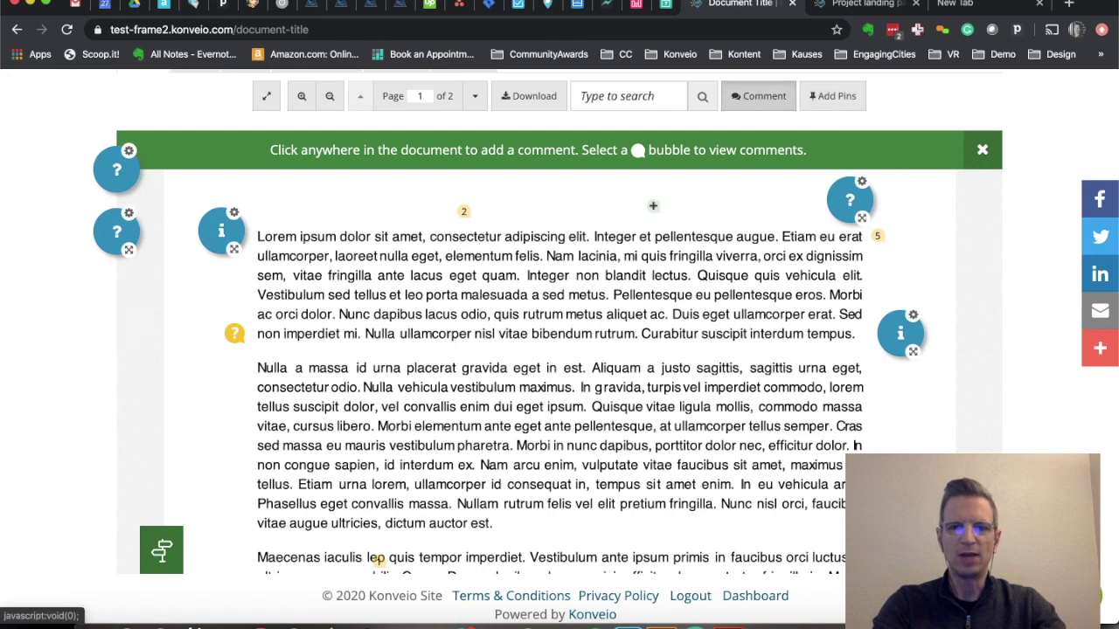
pyautogui.click(402, 295)
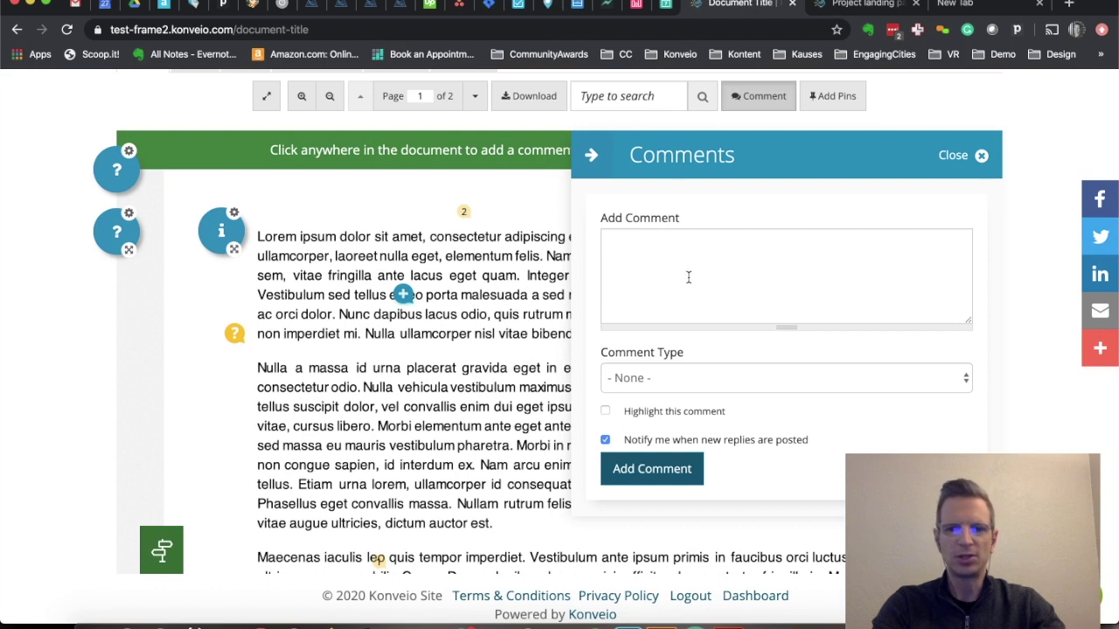
# Step: Set the new comment's type to Suggestion and enter asdf as its text
pyautogui.click(699, 380)
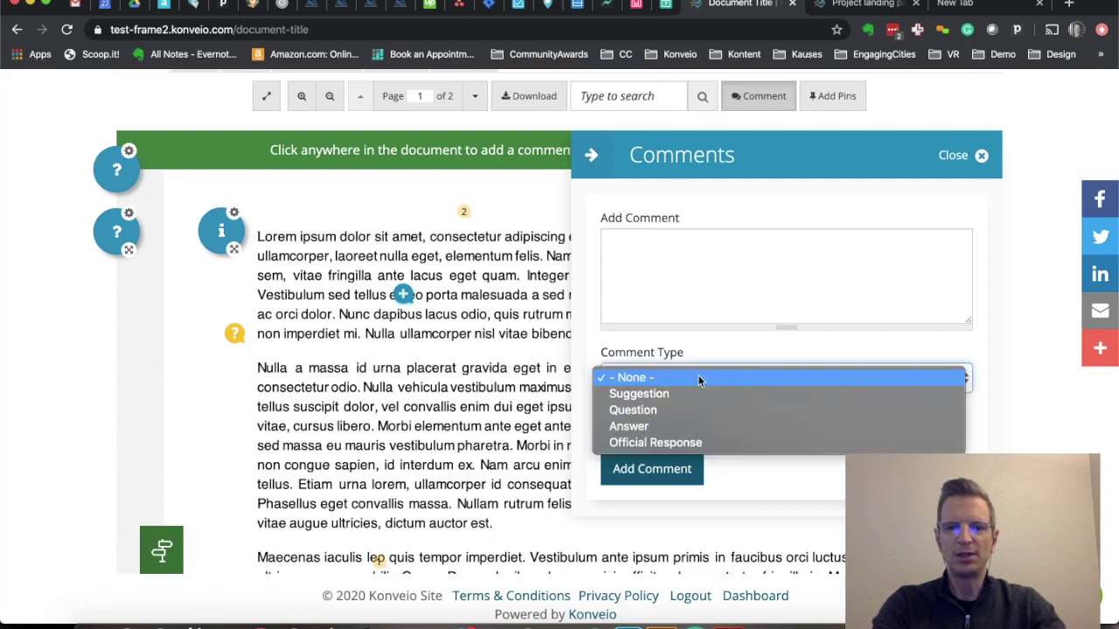
pyautogui.click(710, 442)
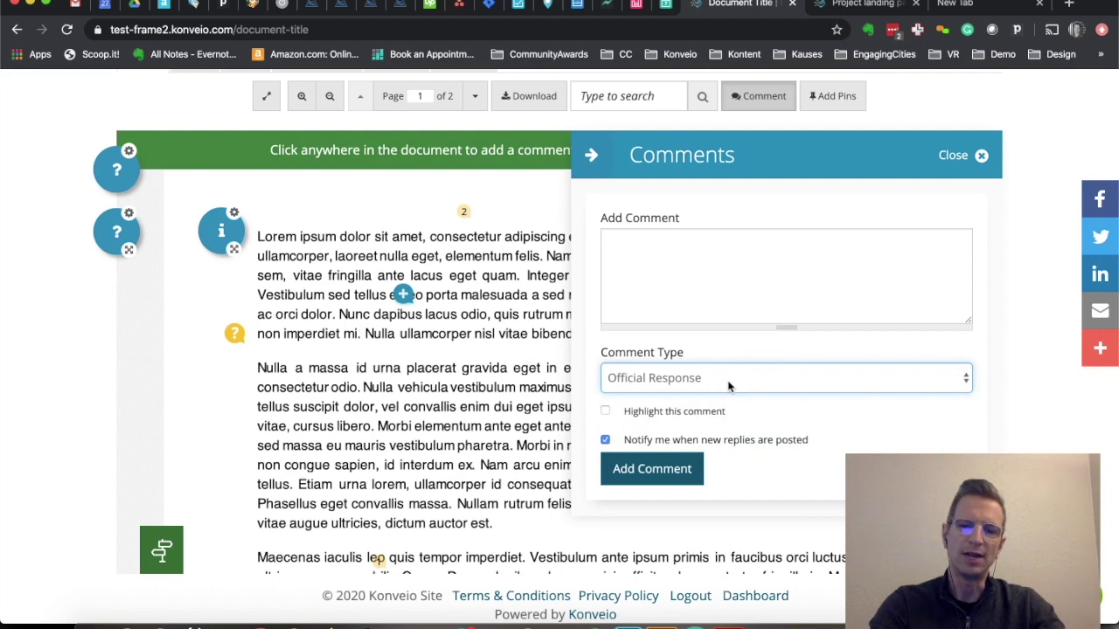
pyautogui.click(729, 385)
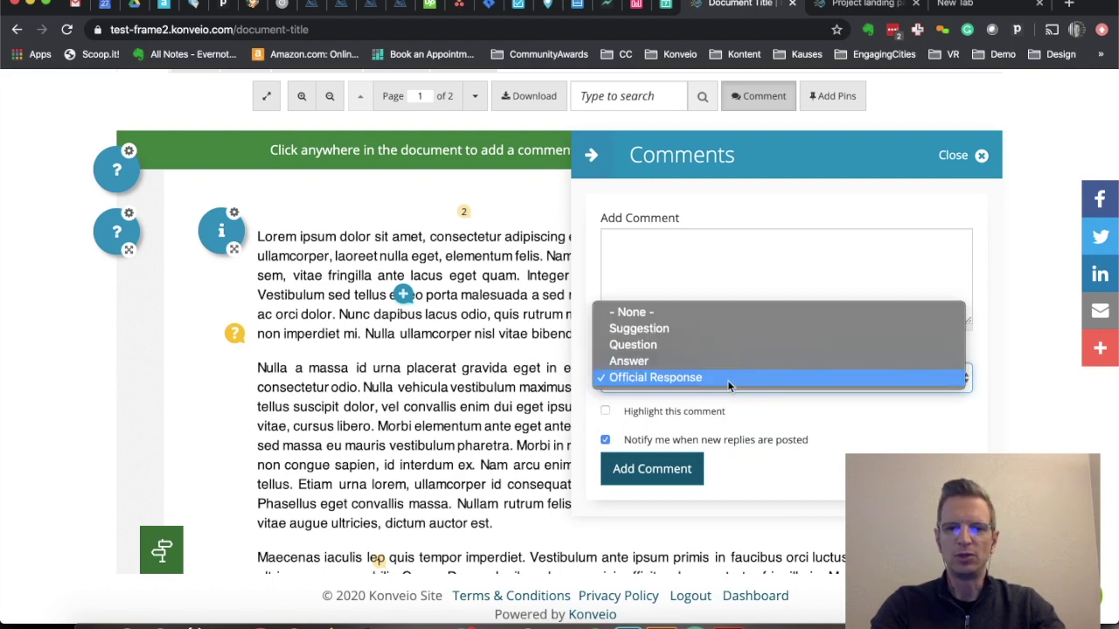
pyautogui.click(727, 328)
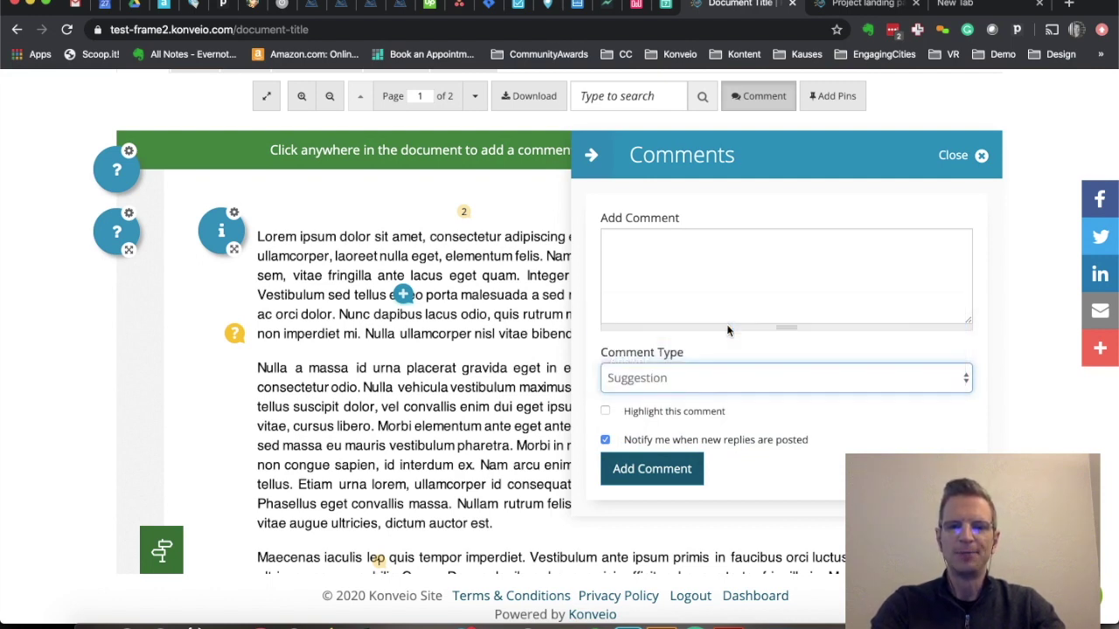
pyautogui.click(708, 267)
pyautogui.write('asdf')
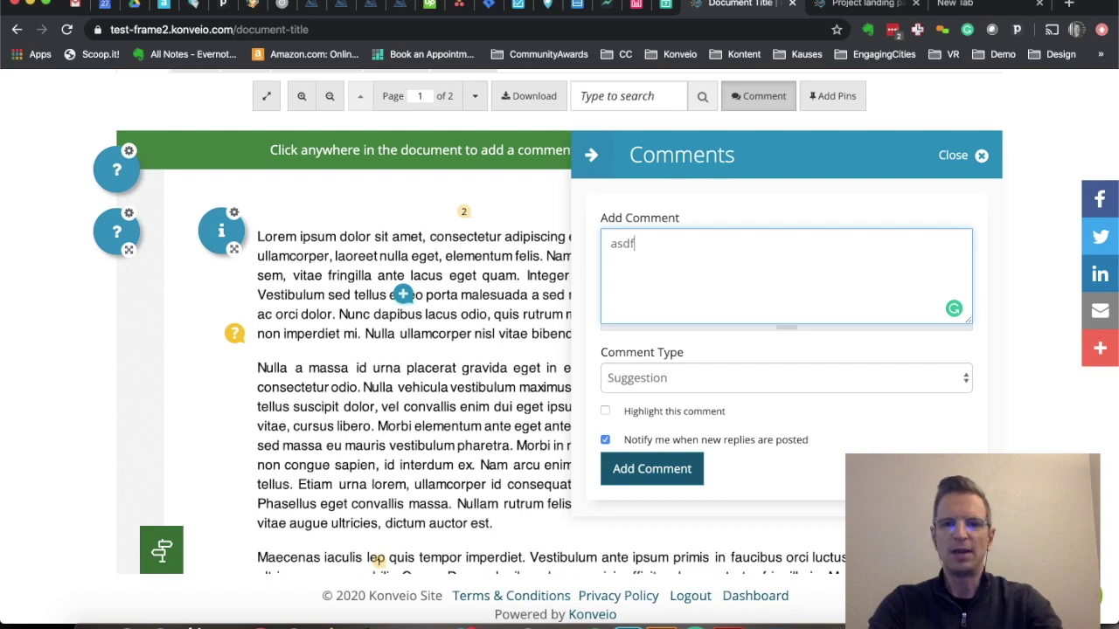
# Step: Post the asdf suggestion comment on the first paragraph and close the comments
pyautogui.click(638, 469)
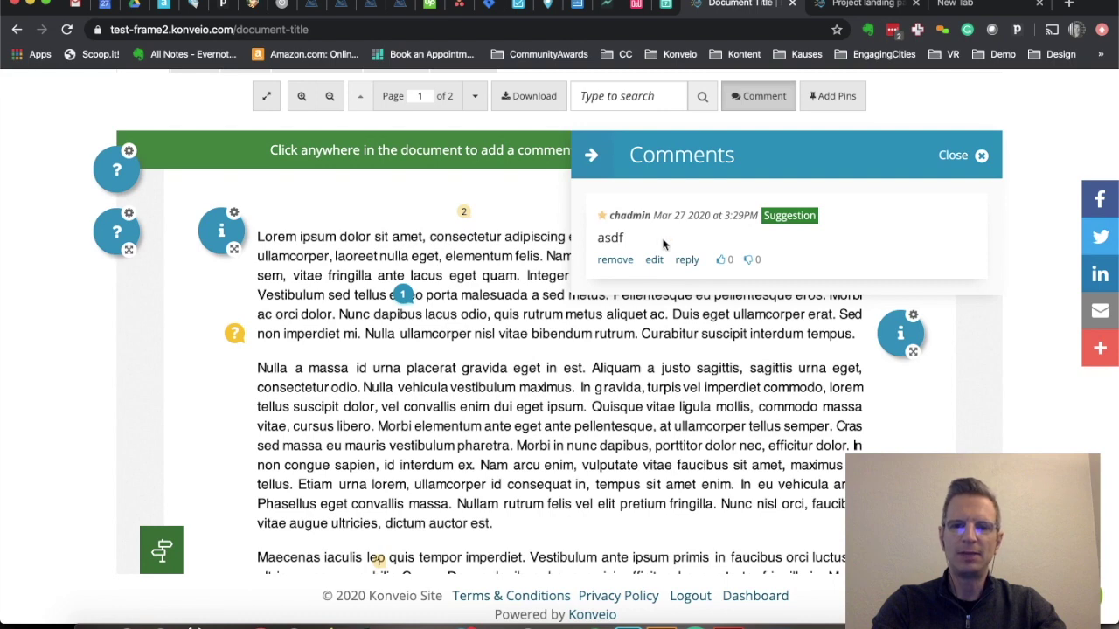
pyautogui.click(955, 156)
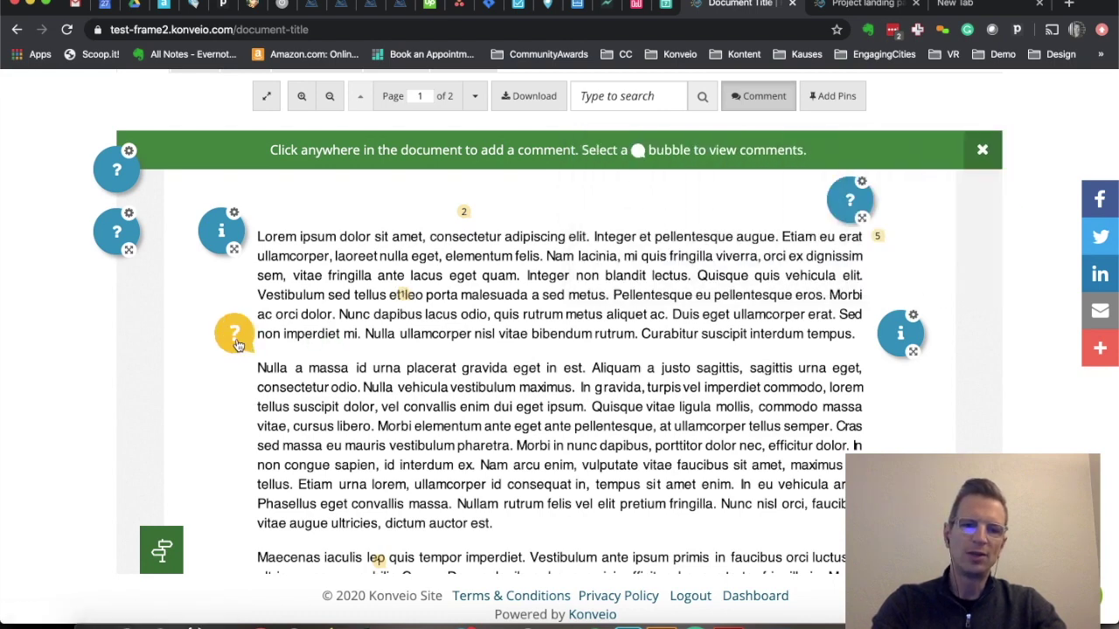
# Step: Start a new comment below the first paragraph's last line, enable its highlighting, and close it without posting
pyautogui.click(390, 344)
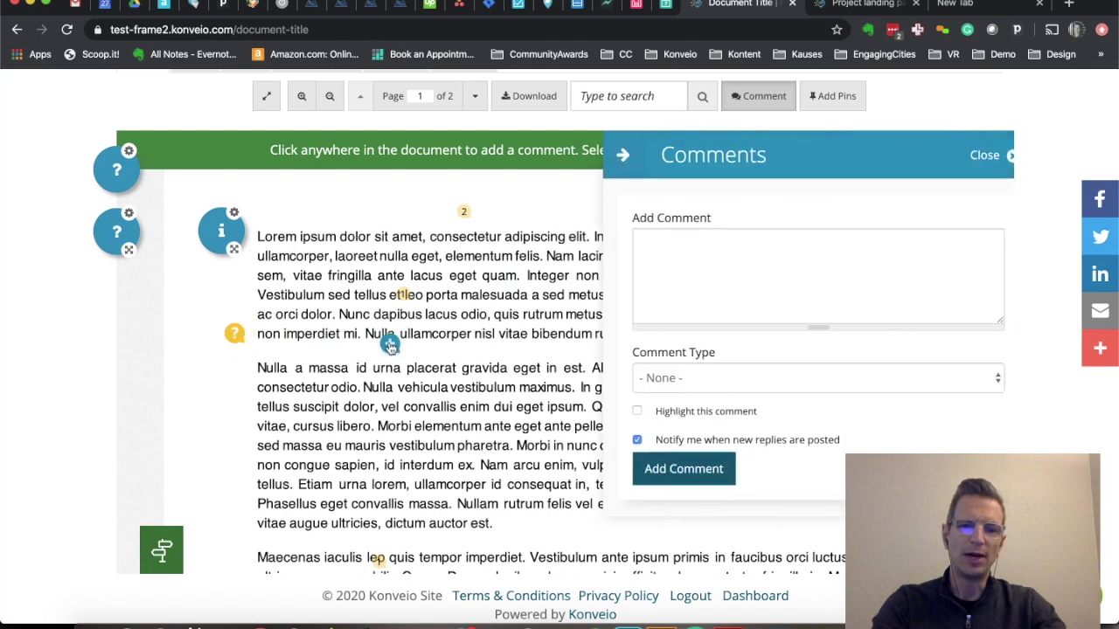
pyautogui.click(634, 418)
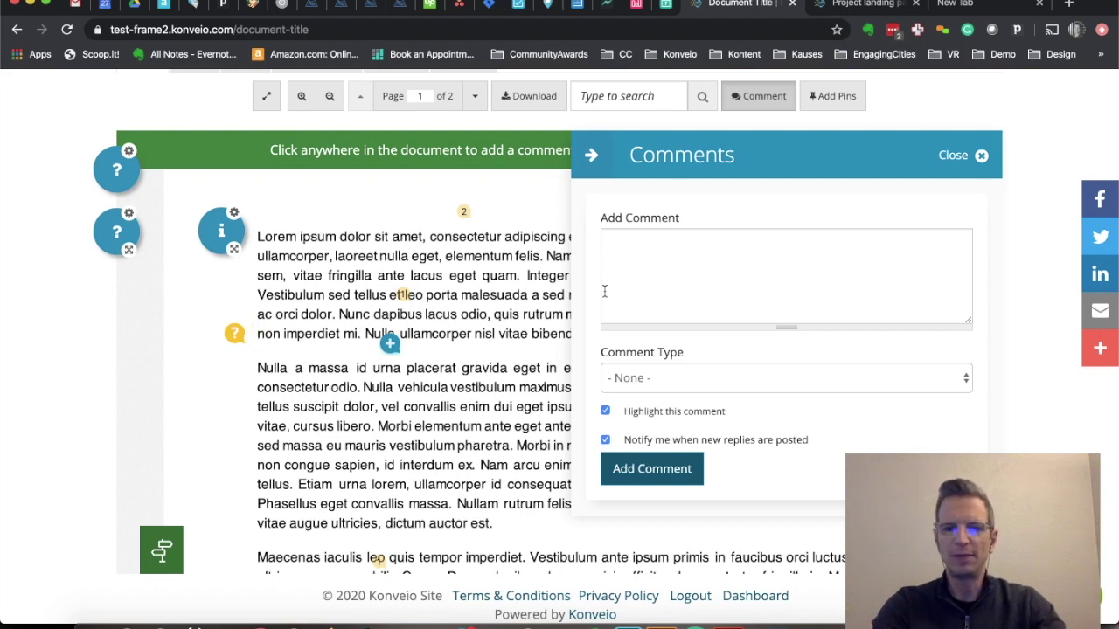
pyautogui.click(954, 159)
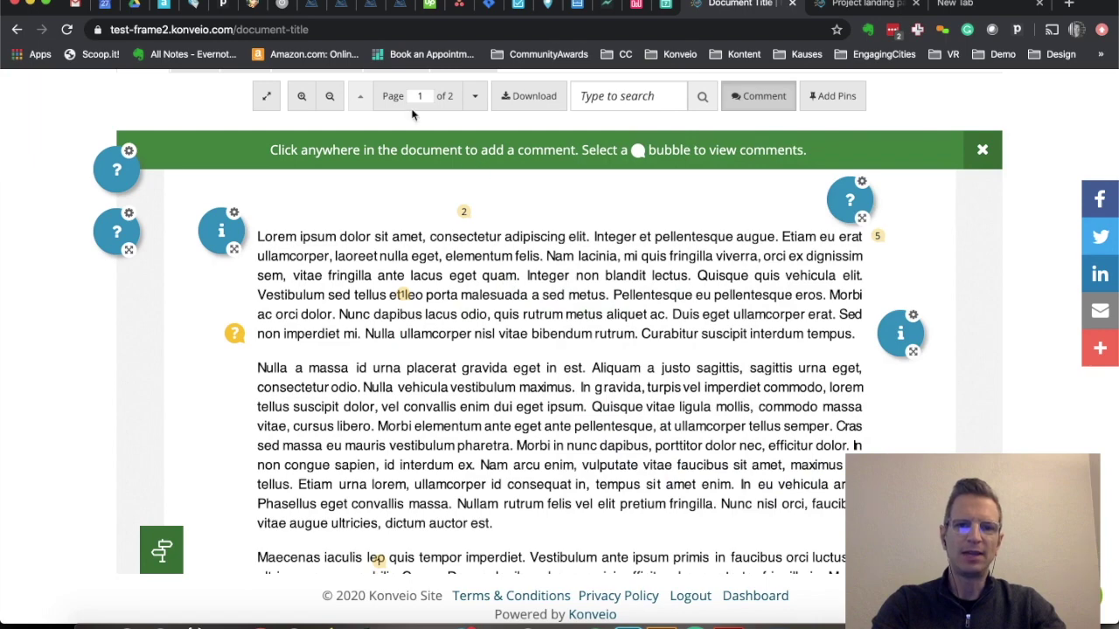
# Step: Open the document's comment management list and bring up the published comments
pyautogui.scroll(3, 413, 115)
pyautogui.scroll(2, 413, 114)
pyautogui.scroll(-3, 399, 317)
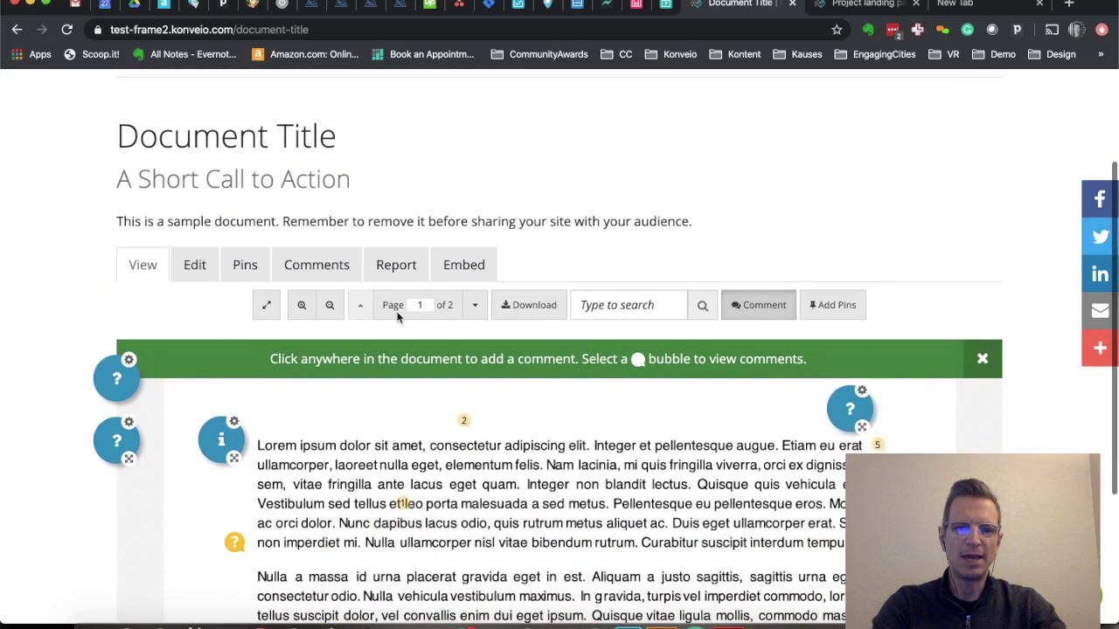
pyautogui.click(320, 250)
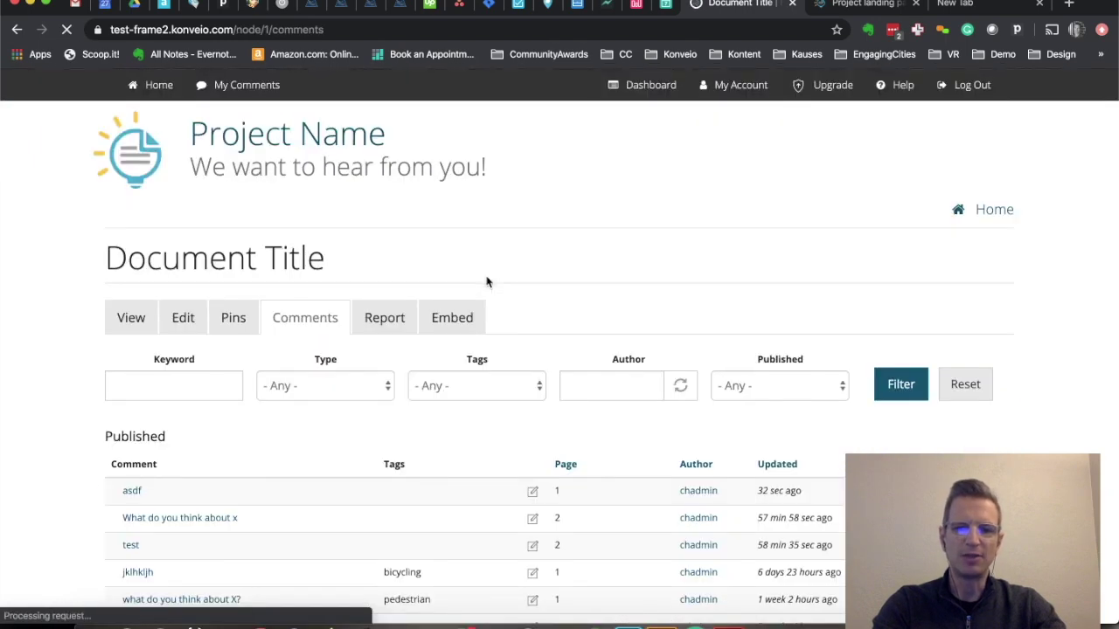
pyautogui.scroll(-4, 487, 281)
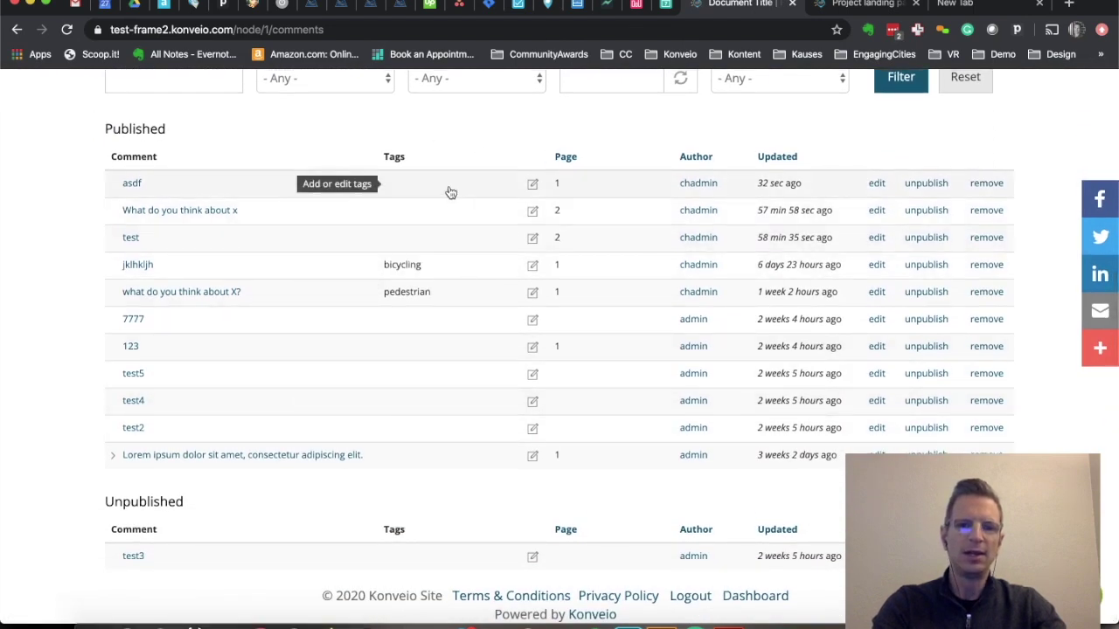
# Step: Tag the asdf comment with the existing tag bicycling and a new tag newtag, and save its tags
pyautogui.click(532, 188)
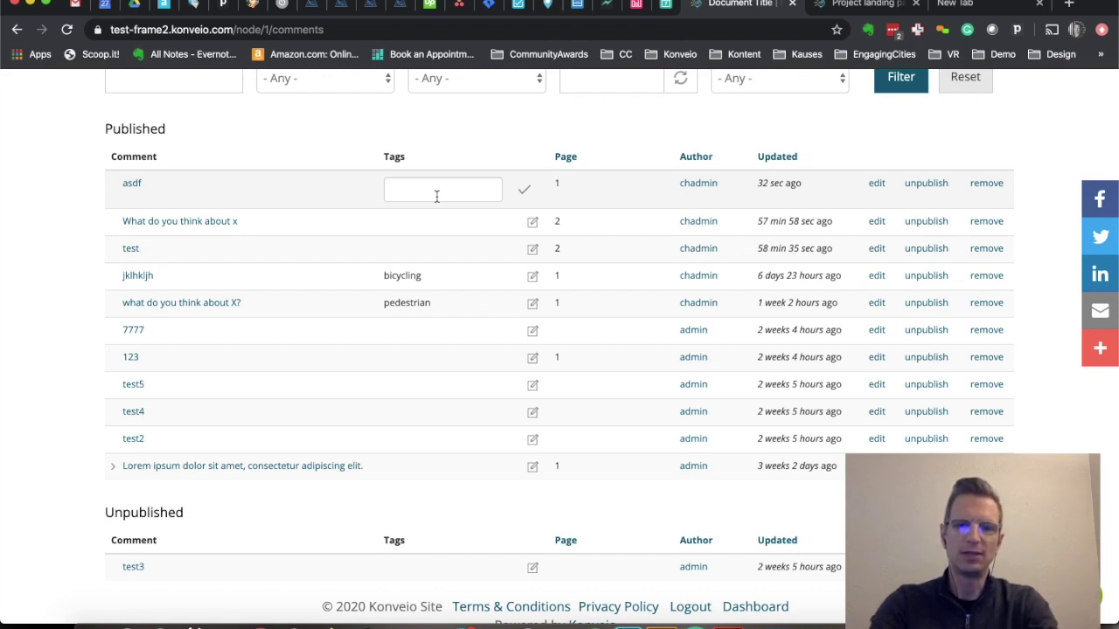
pyautogui.write('bi')
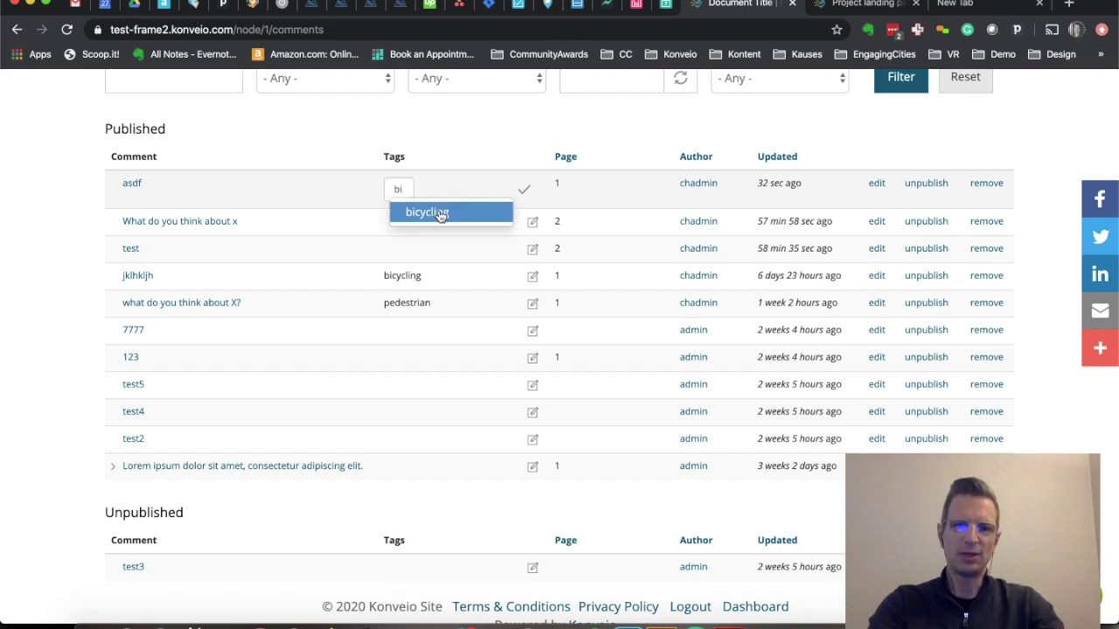
pyautogui.click(441, 215)
pyautogui.write('newtag')
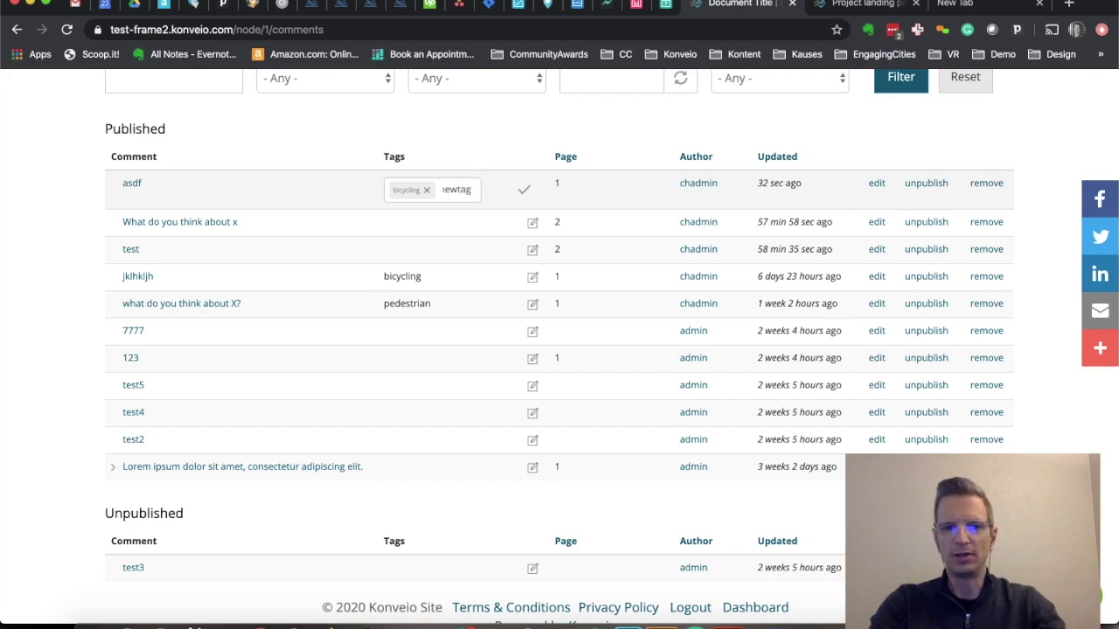
pyautogui.press('Return')
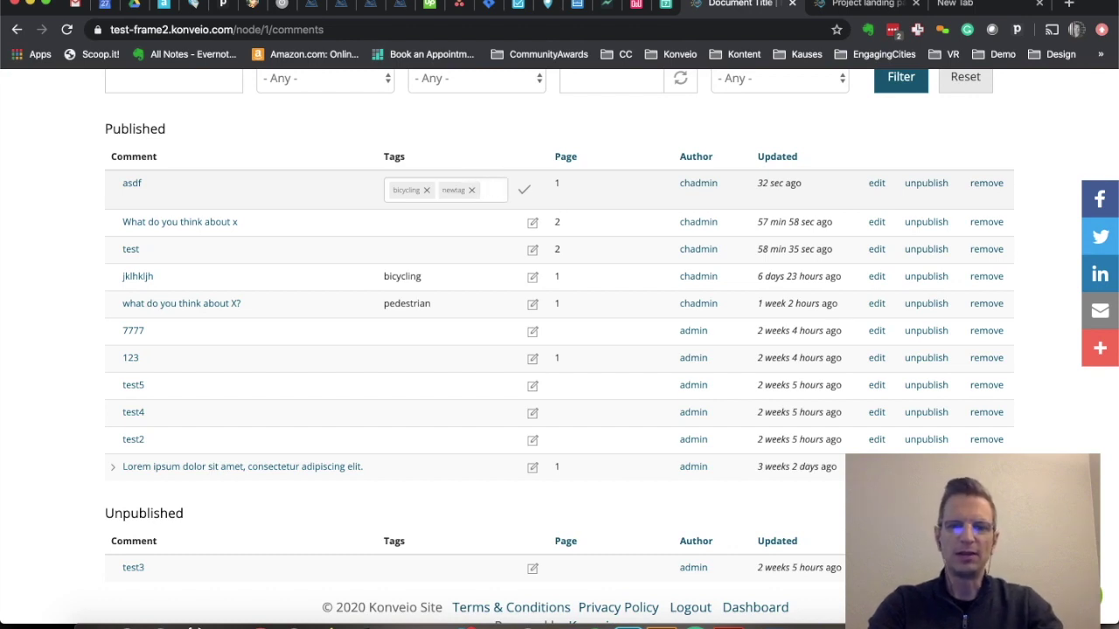
pyautogui.click(524, 190)
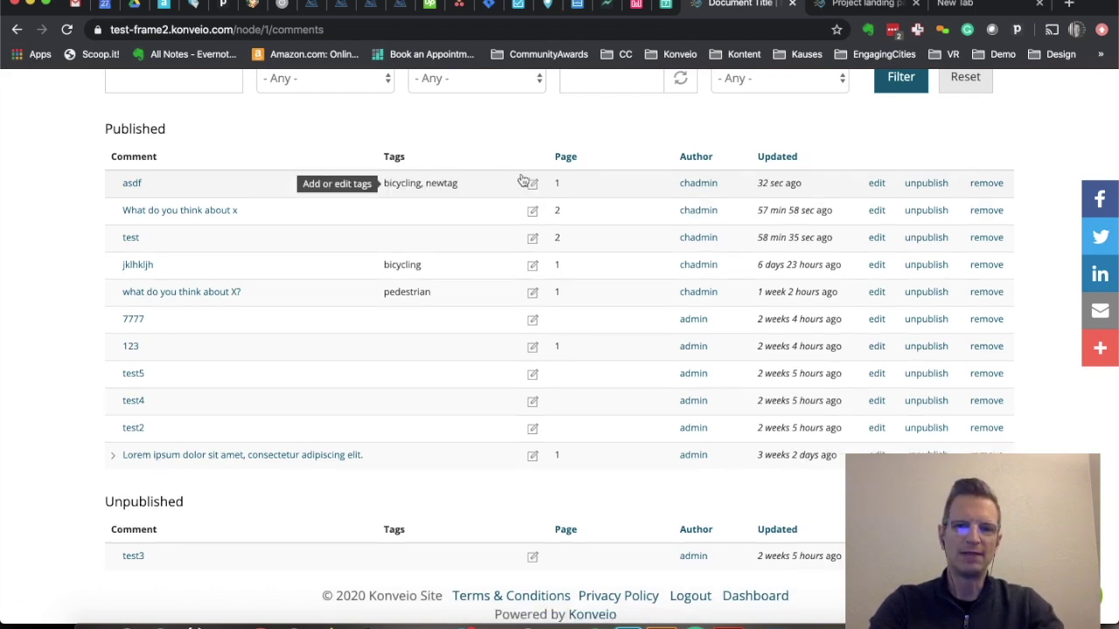
# Step: Filter the document's comment list by the bicycling tag
pyautogui.scroll(2, 474, 142)
pyautogui.click(437, 142)
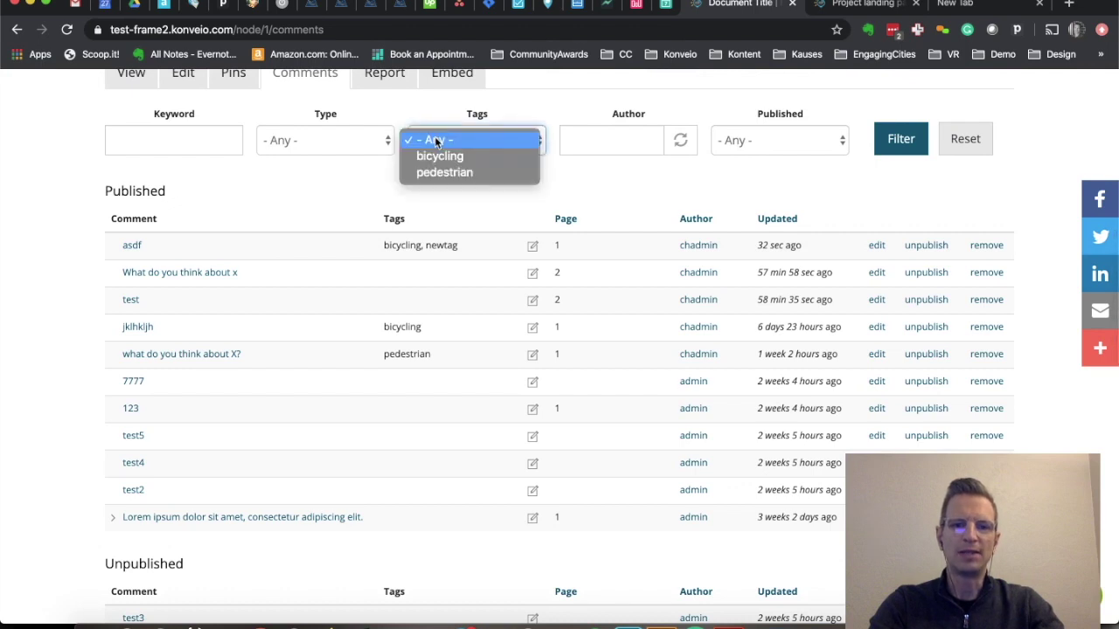
pyautogui.click(443, 156)
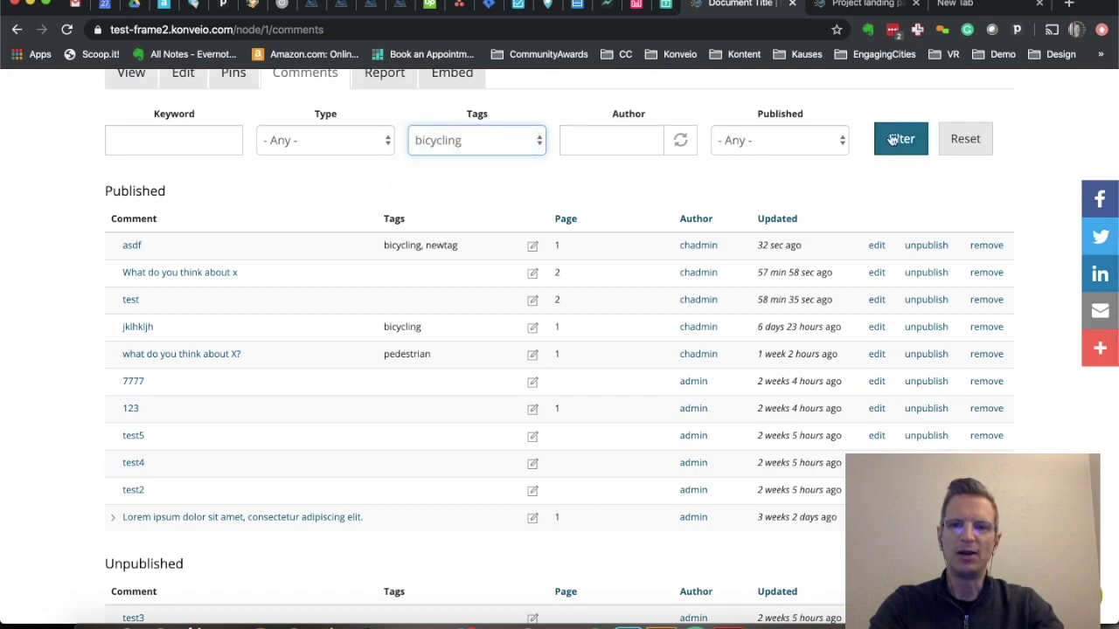
pyautogui.click(896, 140)
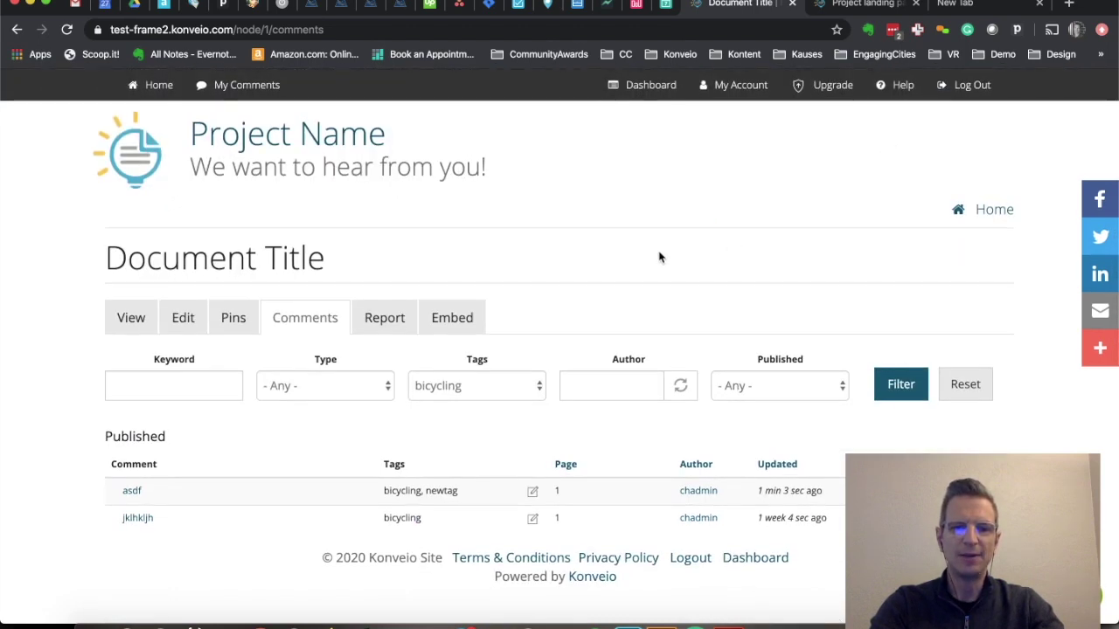
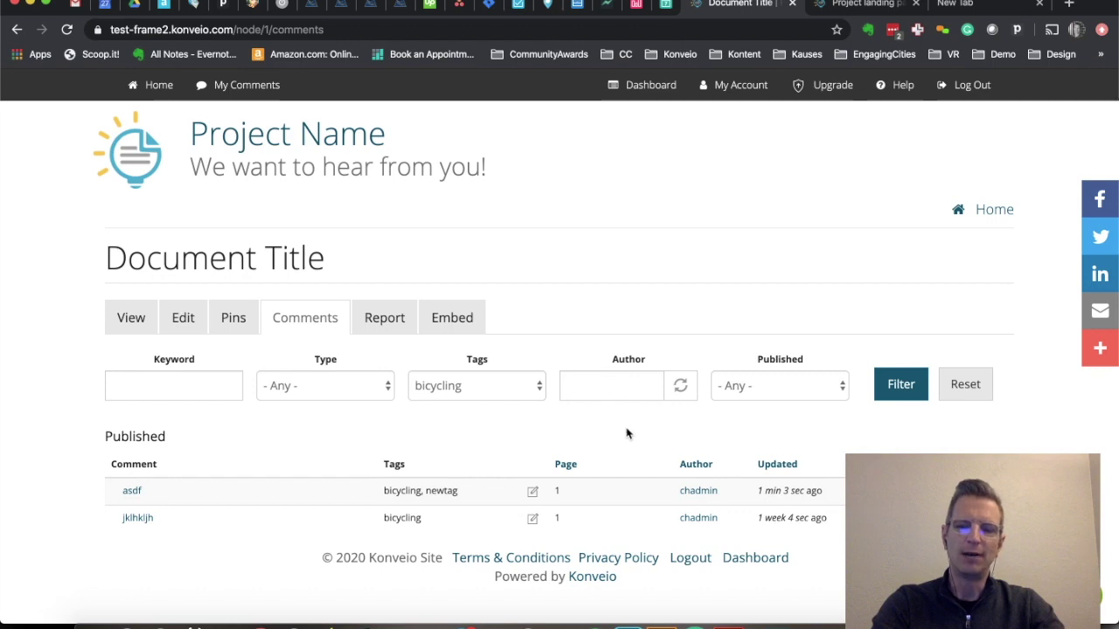
# Step: Open the document's report and examine the charts of comments by type, by tag and by sentiment
pyautogui.click(385, 319)
pyautogui.scroll(-5, 483, 365)
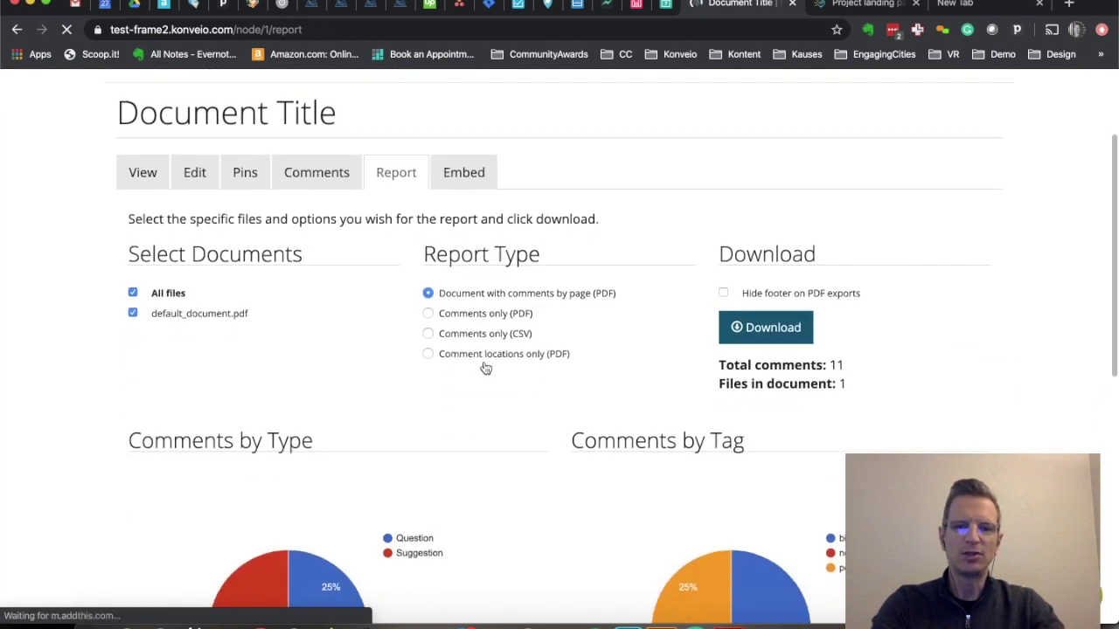
pyautogui.scroll(5, 486, 368)
pyautogui.scroll(-5, 408, 358)
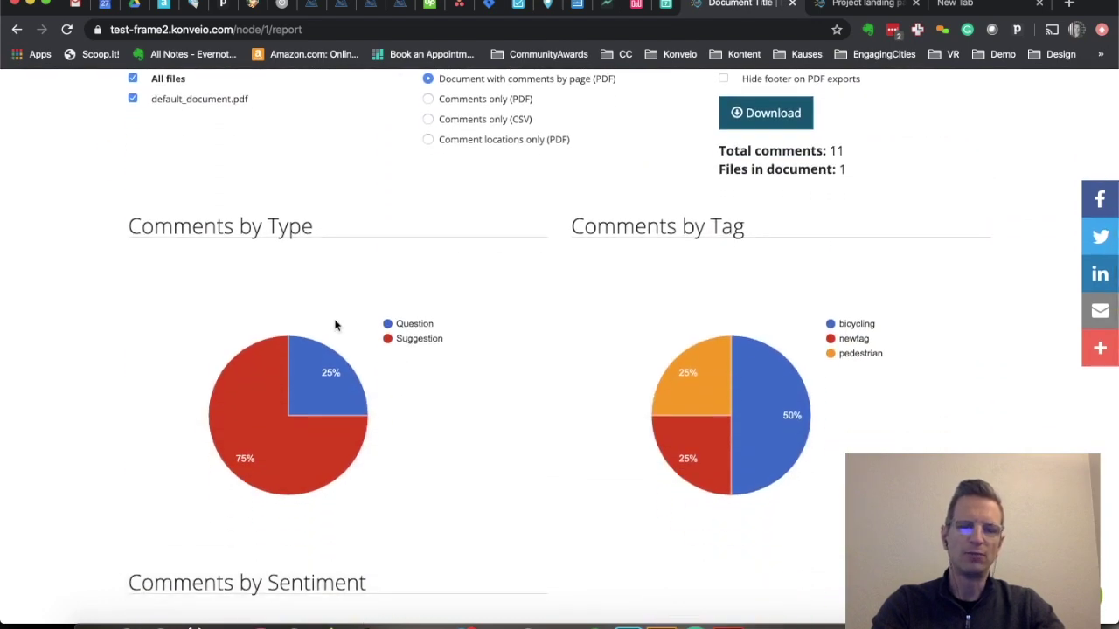
pyautogui.moveTo(317, 405)
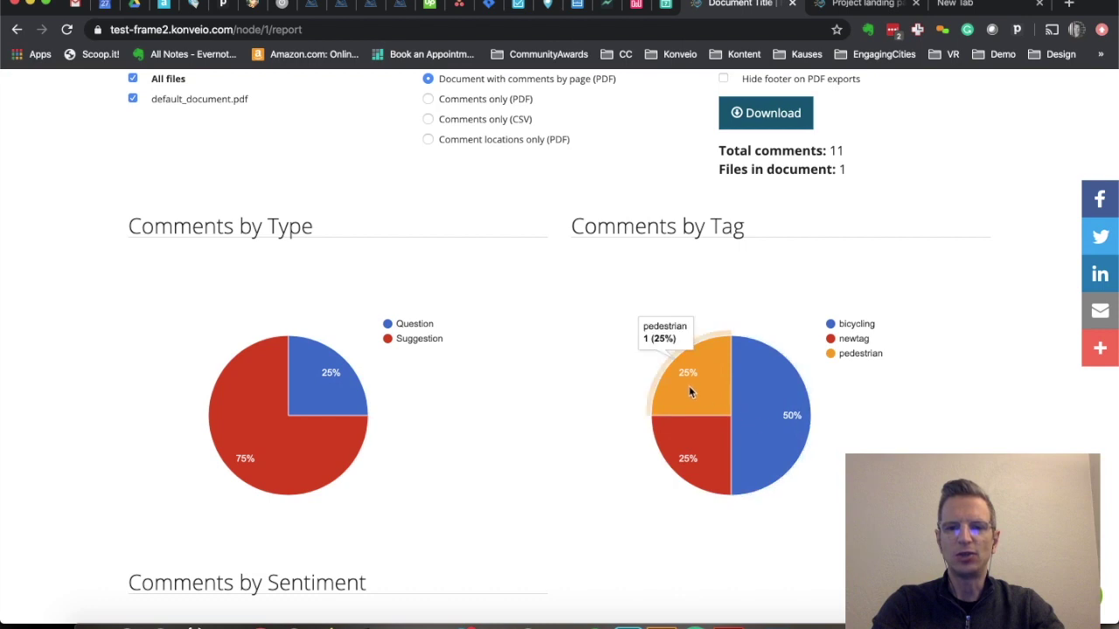
pyautogui.scroll(-1, 496, 465)
pyautogui.scroll(-5, 496, 465)
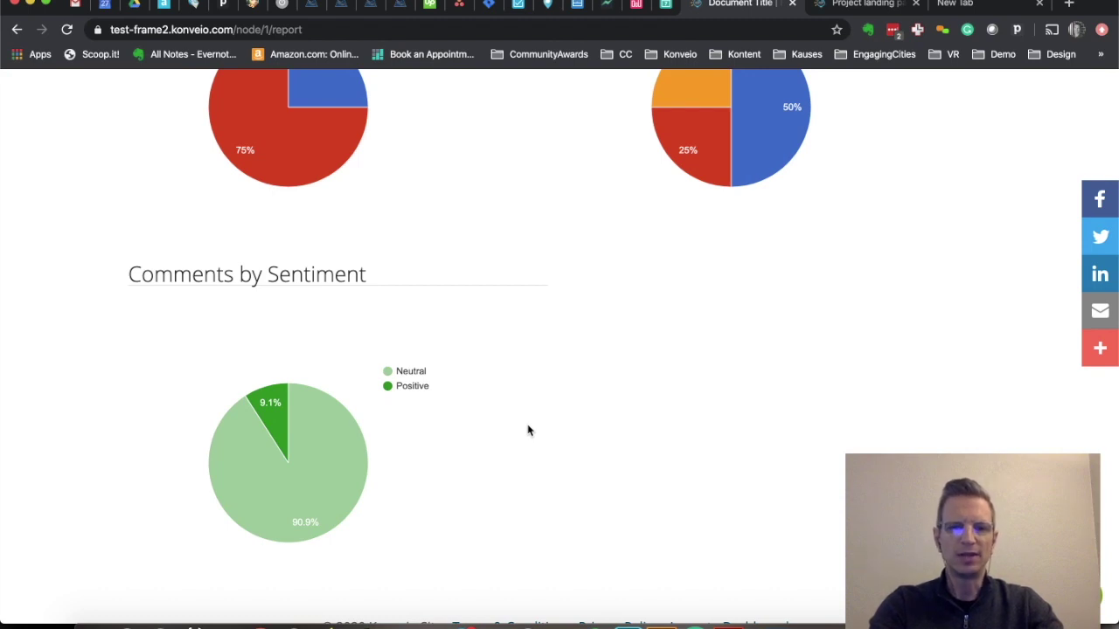
pyautogui.moveTo(281, 473)
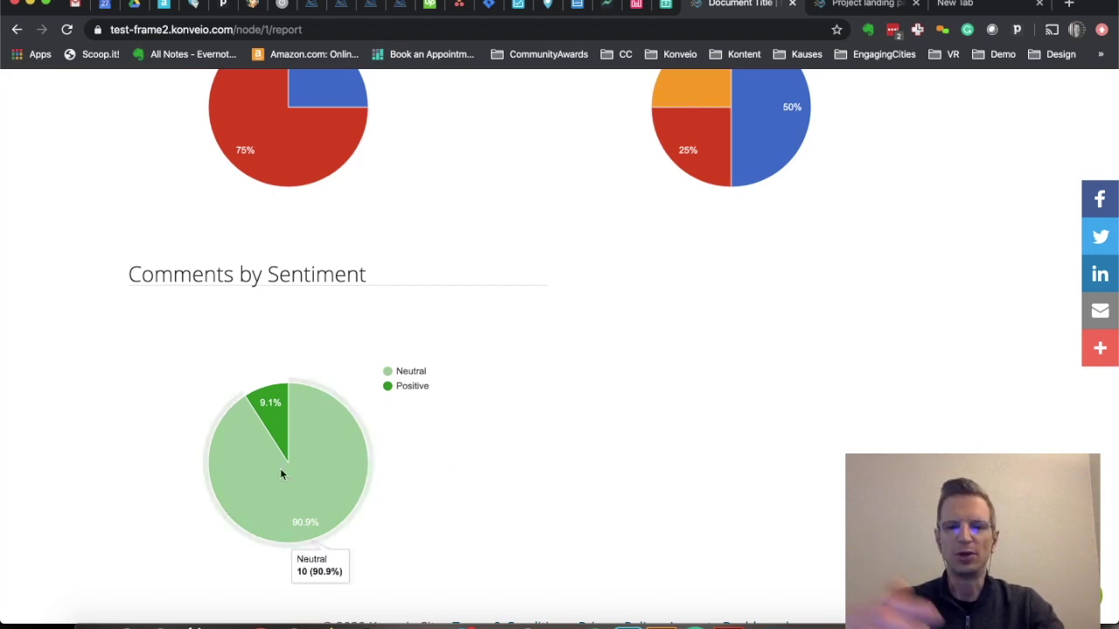
# Step: Return to the report options and choose Comments only (CSV) as the report type
pyautogui.scroll(5, 281, 474)
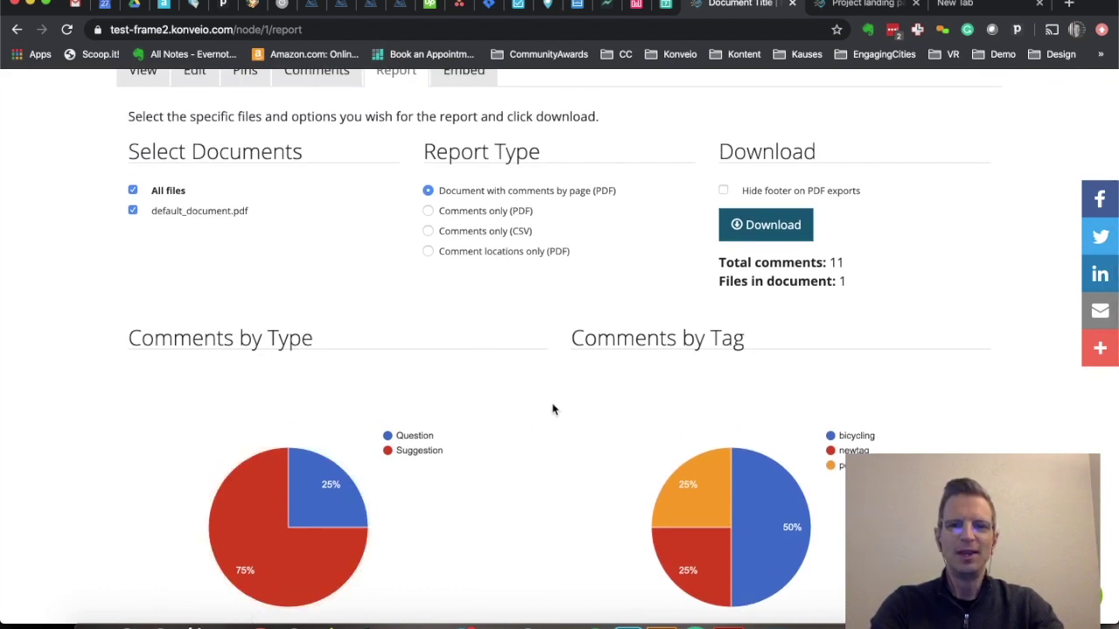
pyautogui.scroll(5, 553, 409)
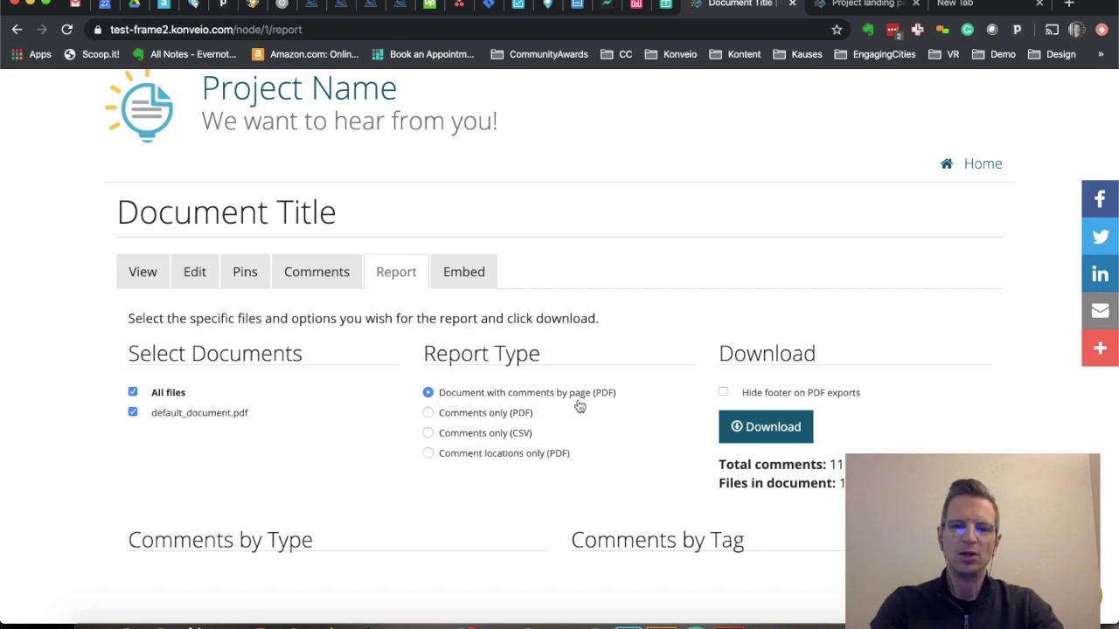
pyautogui.click(490, 436)
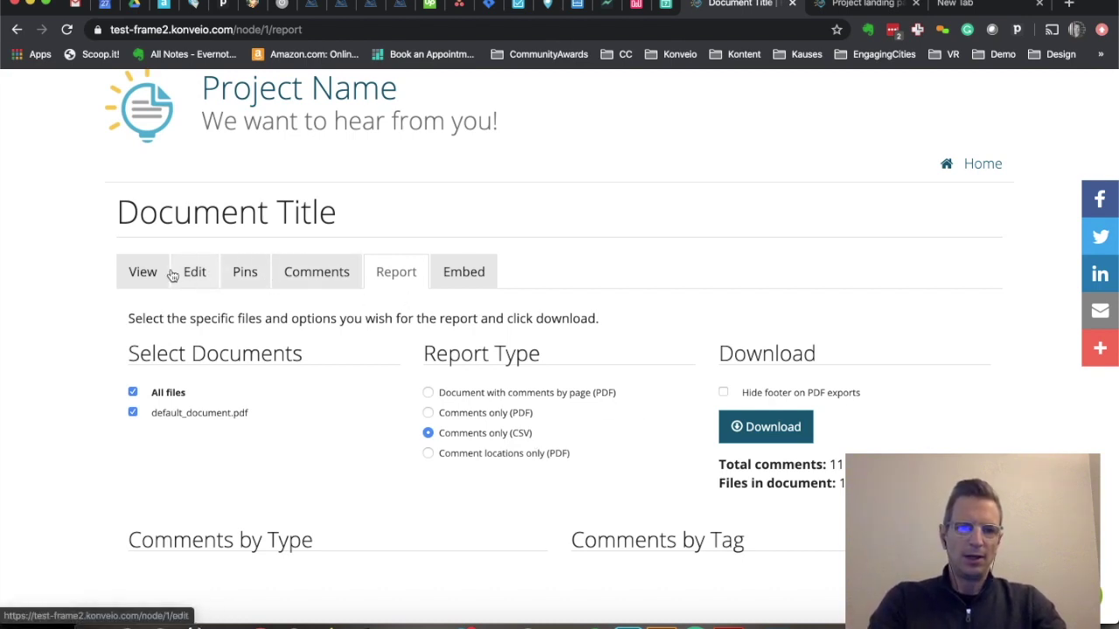
# Step: Open the document for editing and review its title, call to action, short description and PDF file requirements
pyautogui.click(142, 272)
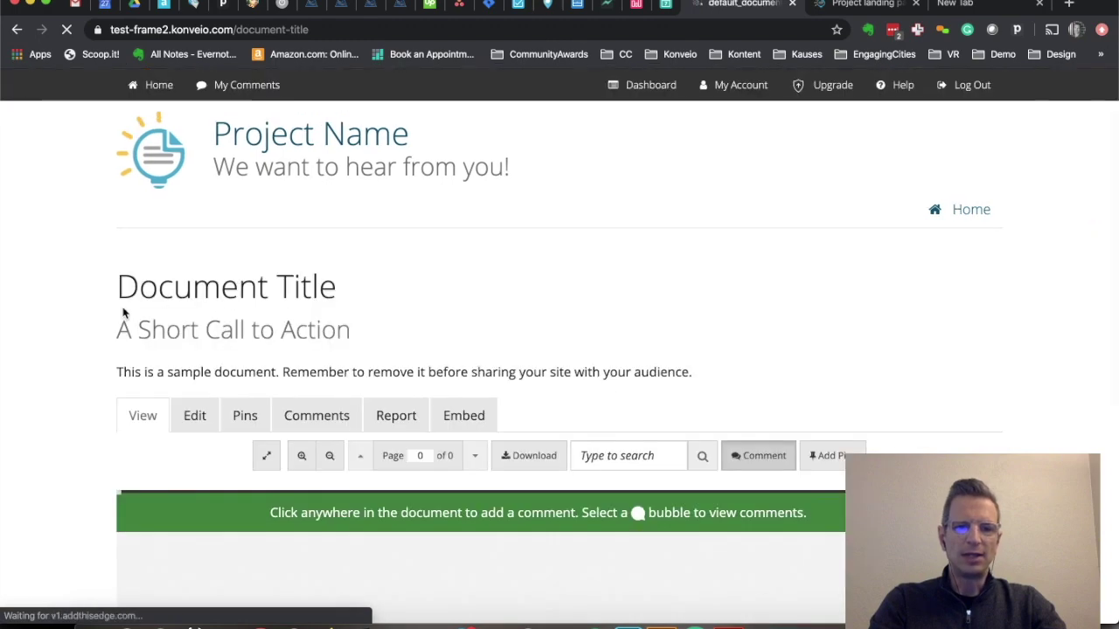
pyautogui.scroll(-4, 122, 312)
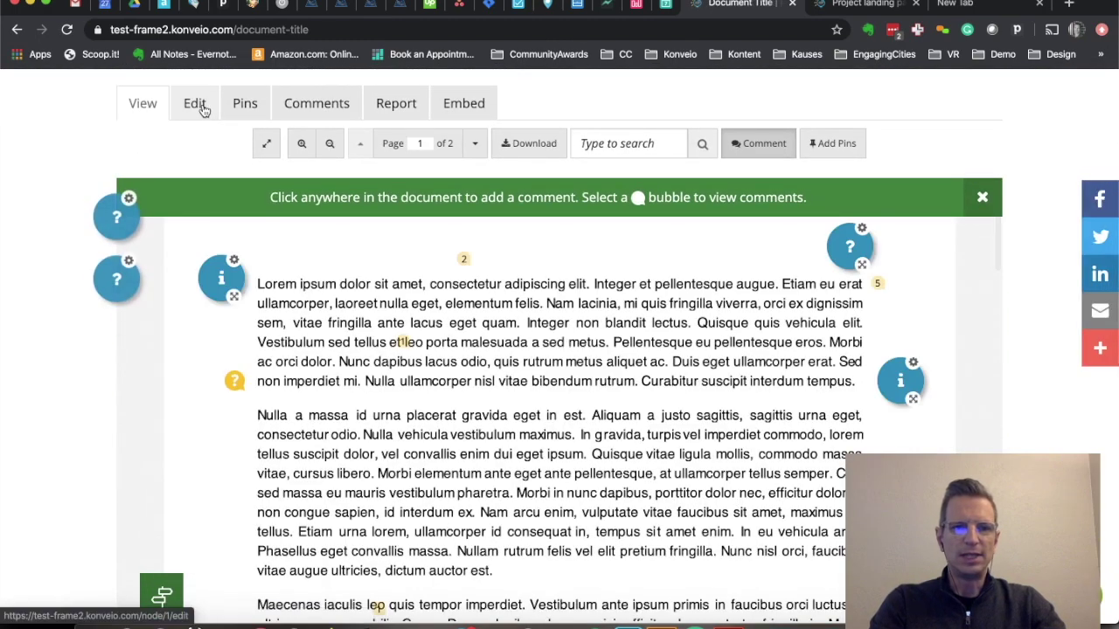
pyautogui.click(198, 107)
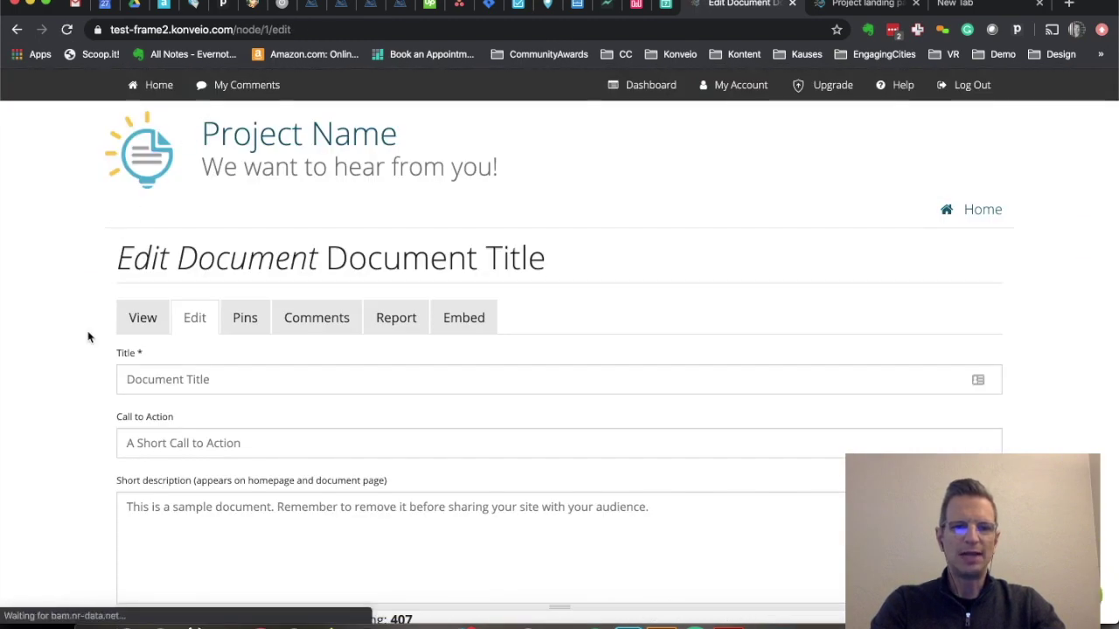
pyautogui.scroll(-3, 87, 335)
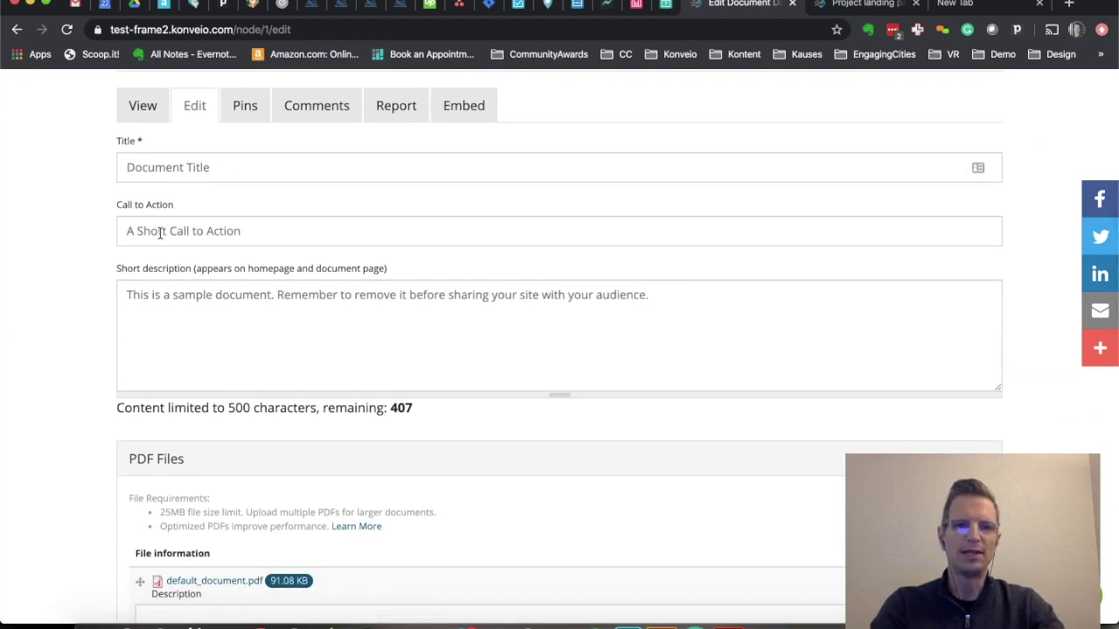
pyautogui.scroll(-3, 70, 339)
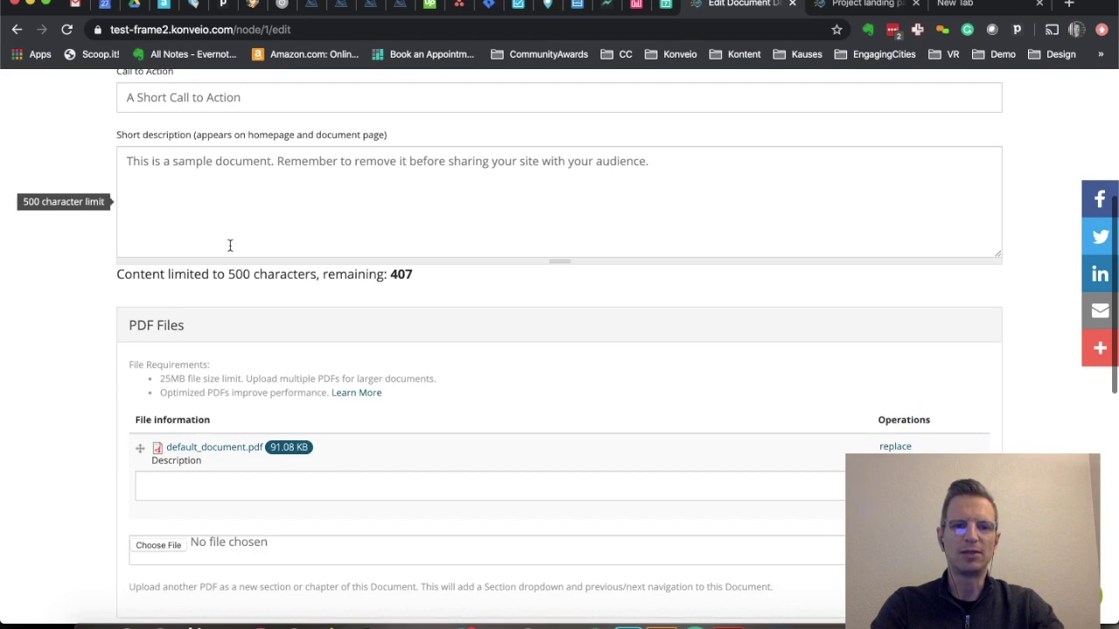
pyautogui.scroll(-3, 209, 262)
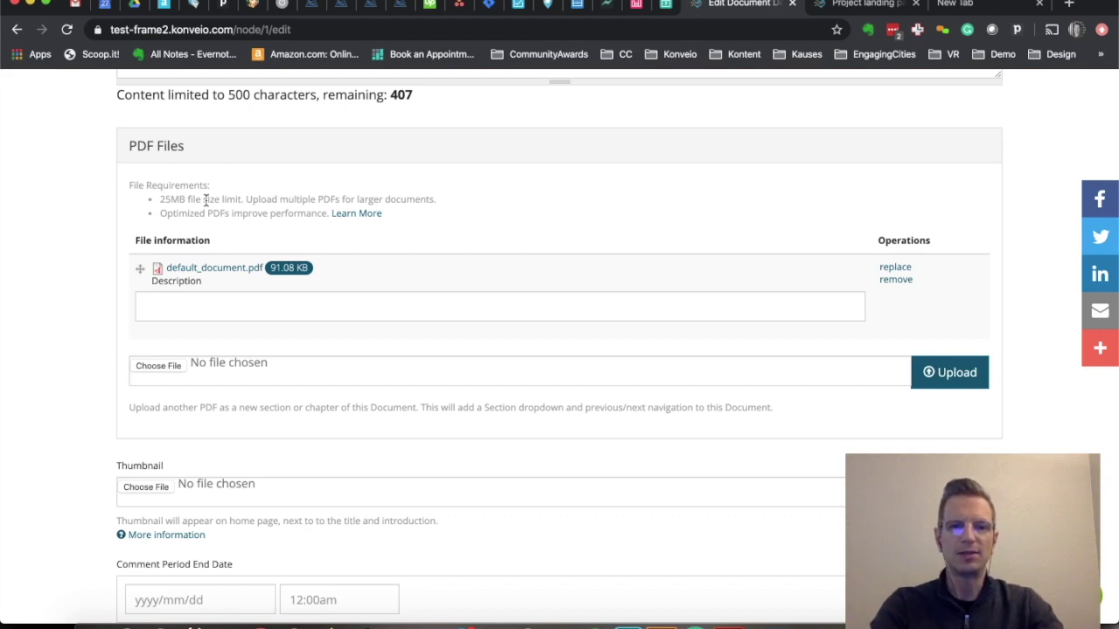
pyautogui.moveTo(160, 213); pyautogui.dragTo(323, 215)
pyautogui.click(321, 215)
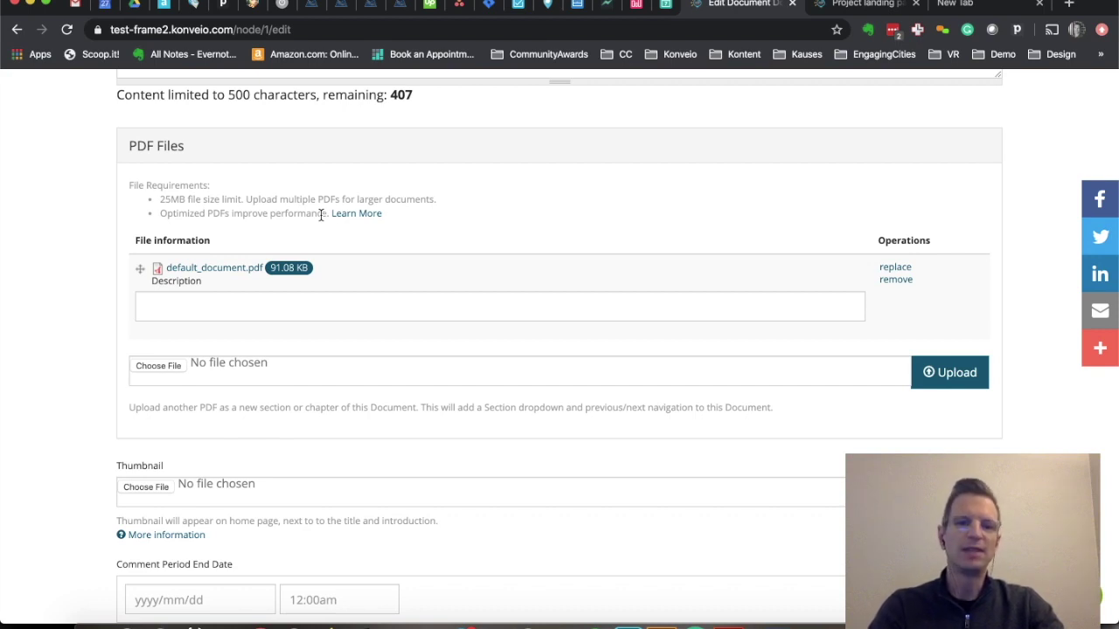
# Step: Set the description of default_document.pdf to Chapter 1
pyautogui.click(273, 309)
pyautogui.write('Chapter 1')
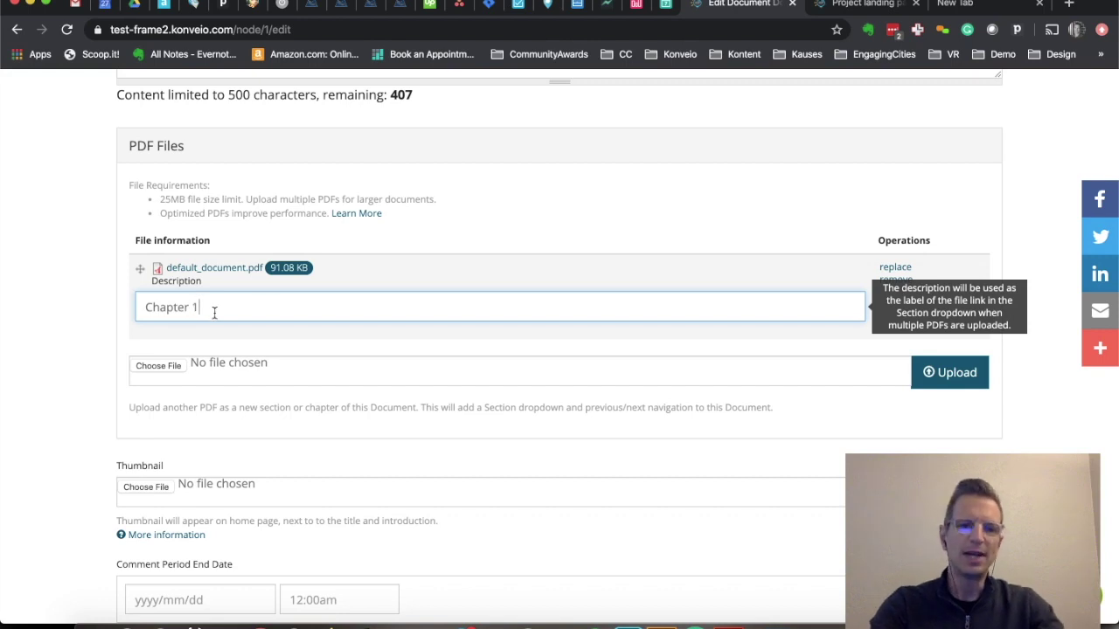
pyautogui.click(83, 314)
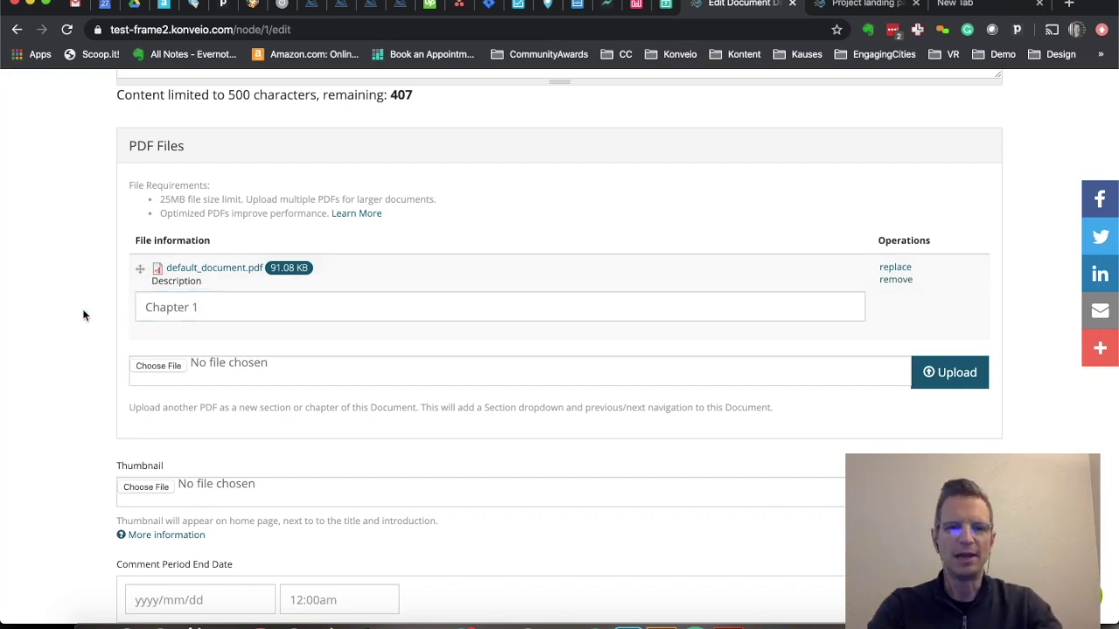
pyautogui.scroll(-5, 84, 314)
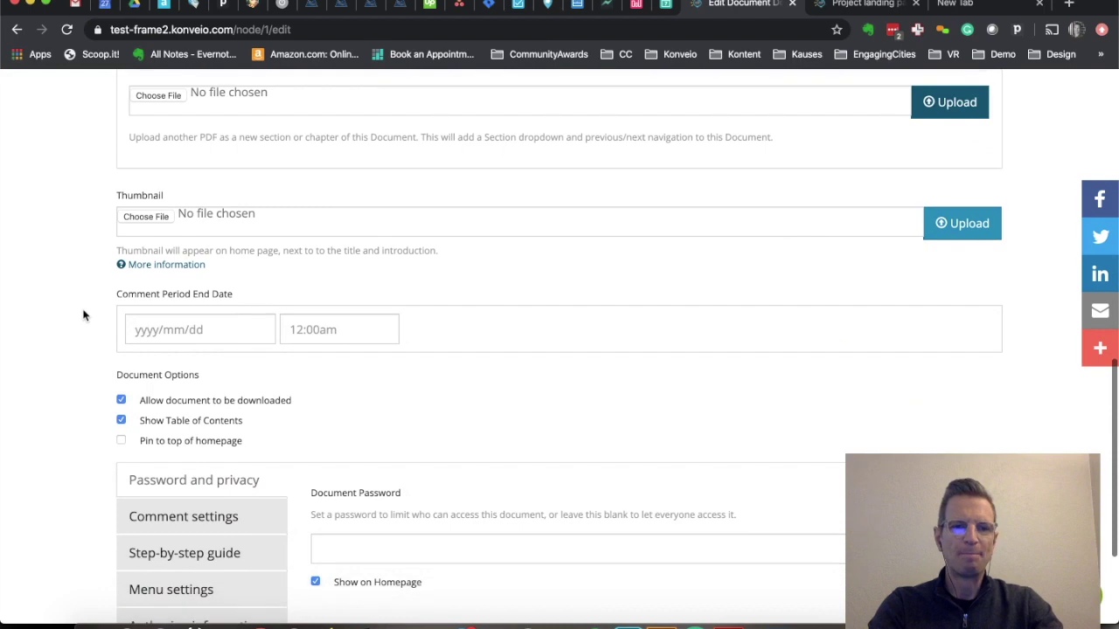
# Step: In the document's comment settings, try setting commenting to Closed and to Hidden
pyautogui.scroll(-3, 56, 230)
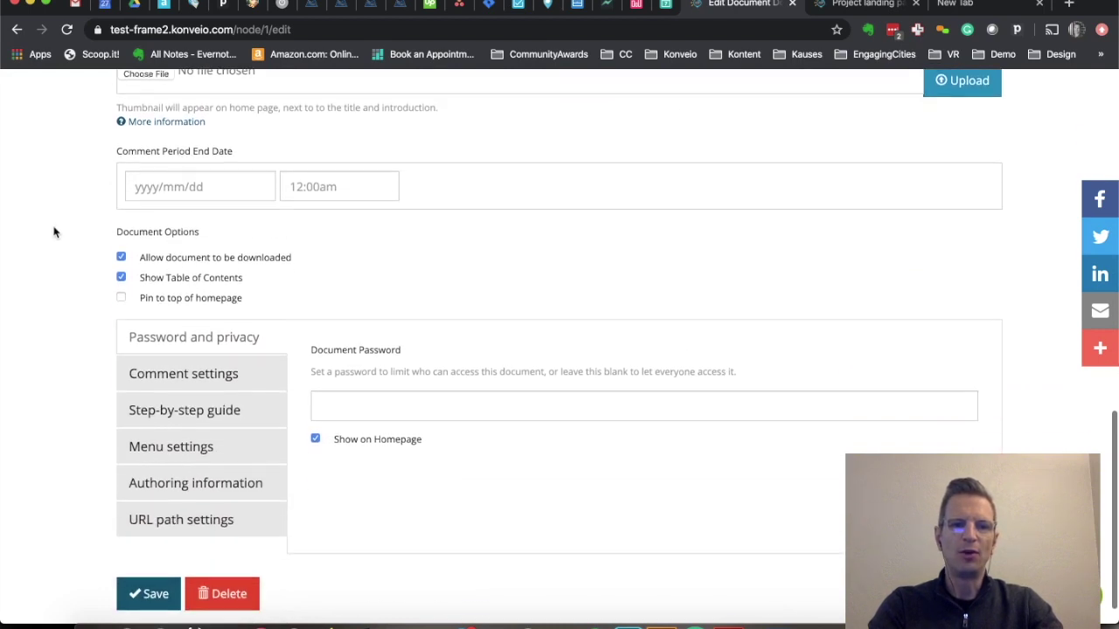
pyautogui.moveTo(191, 149)
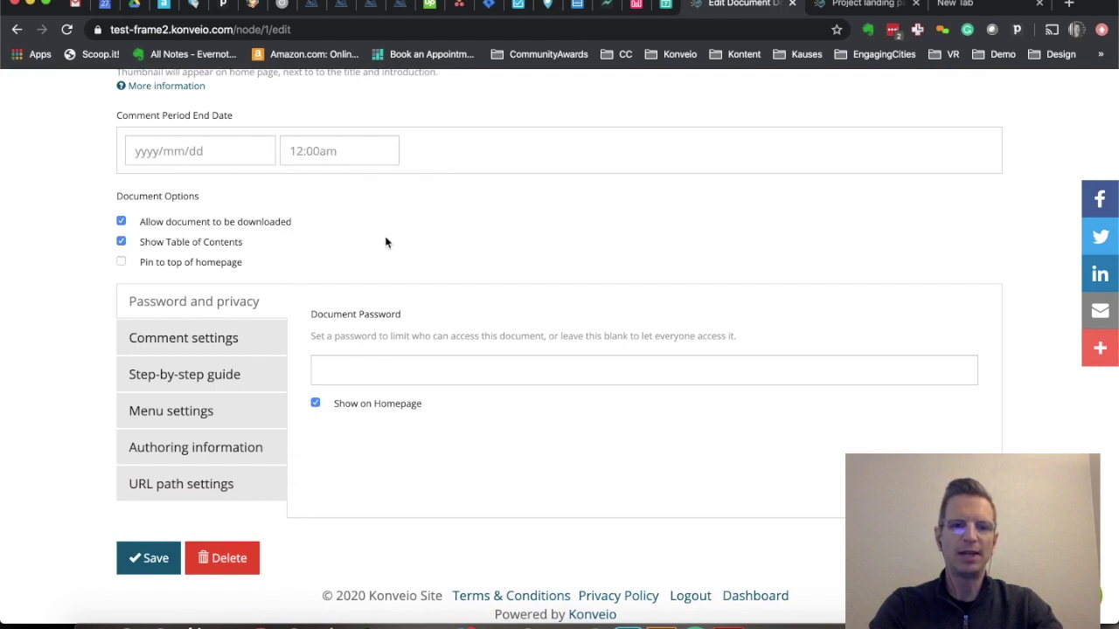
pyautogui.click(180, 339)
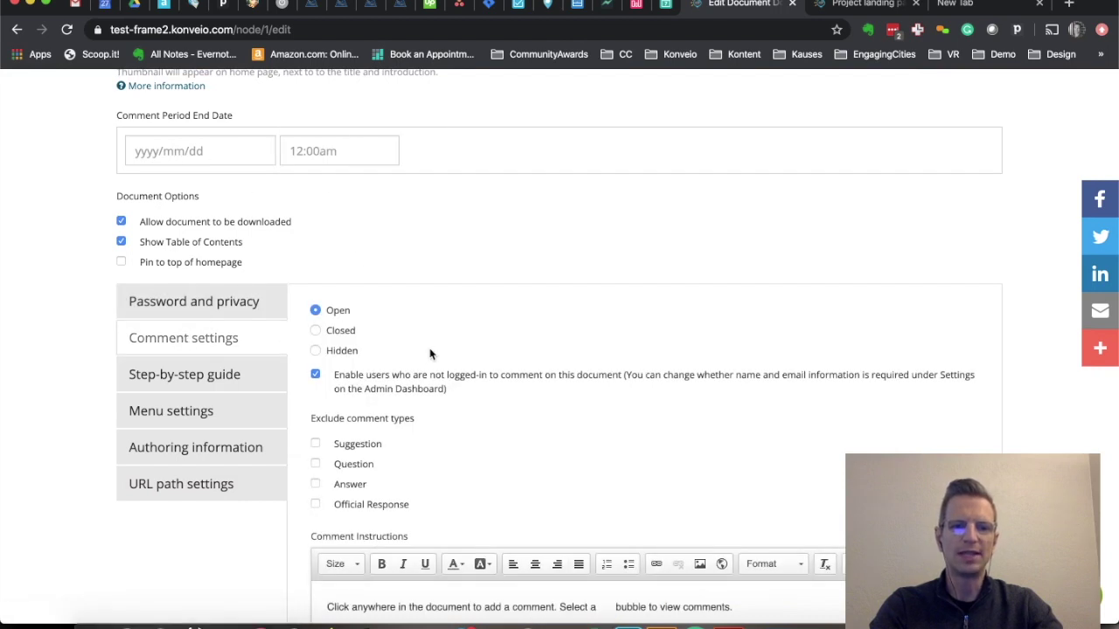
pyautogui.scroll(-2, 430, 354)
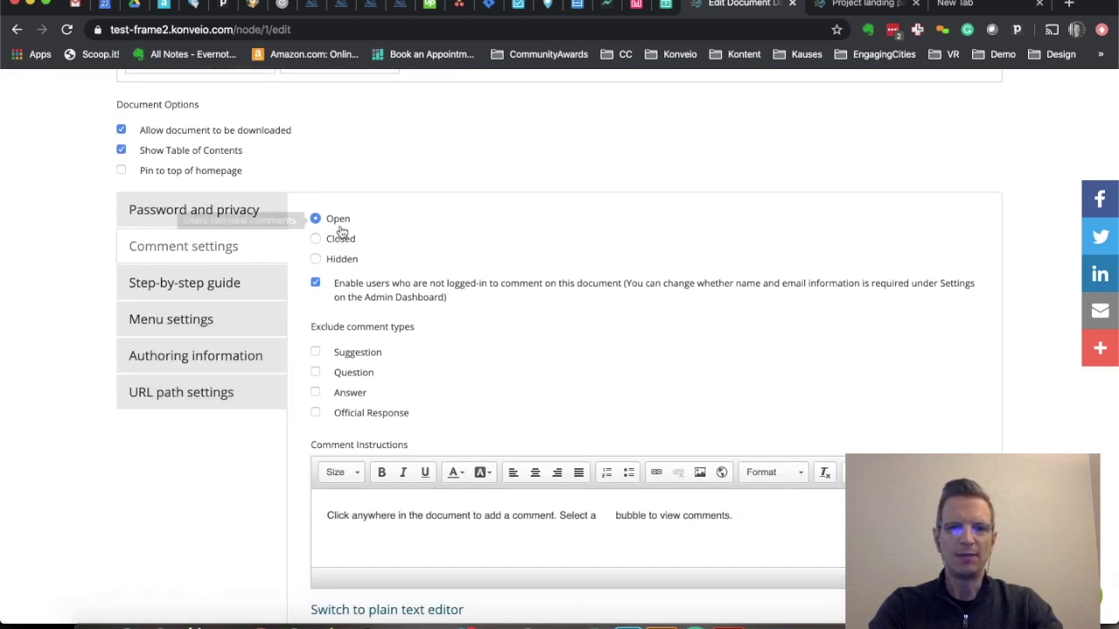
pyautogui.click(339, 239)
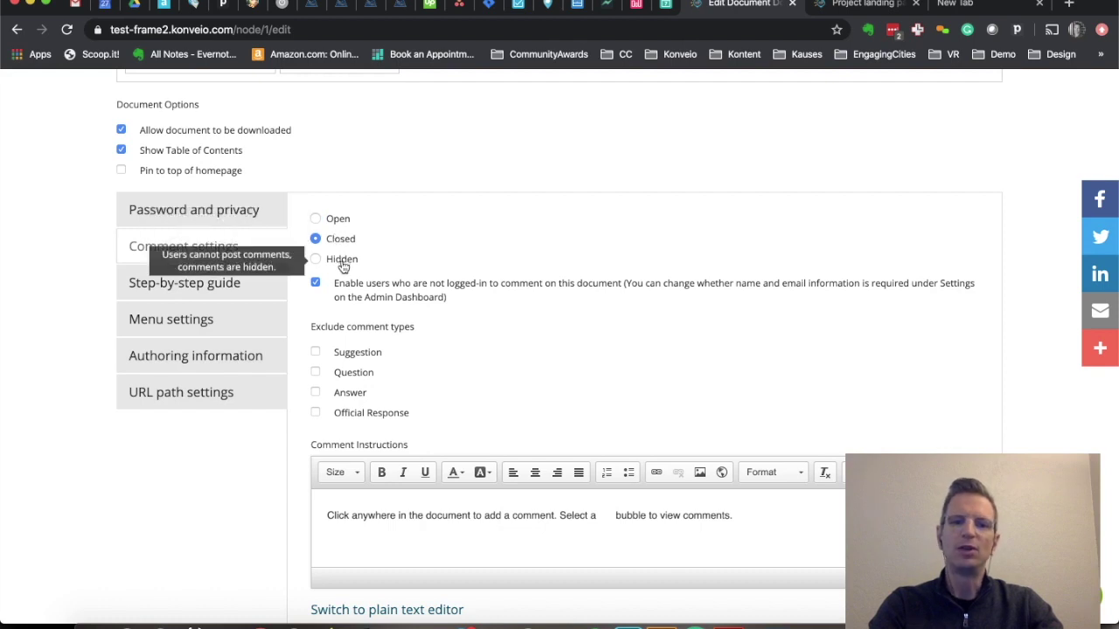
pyautogui.click(342, 262)
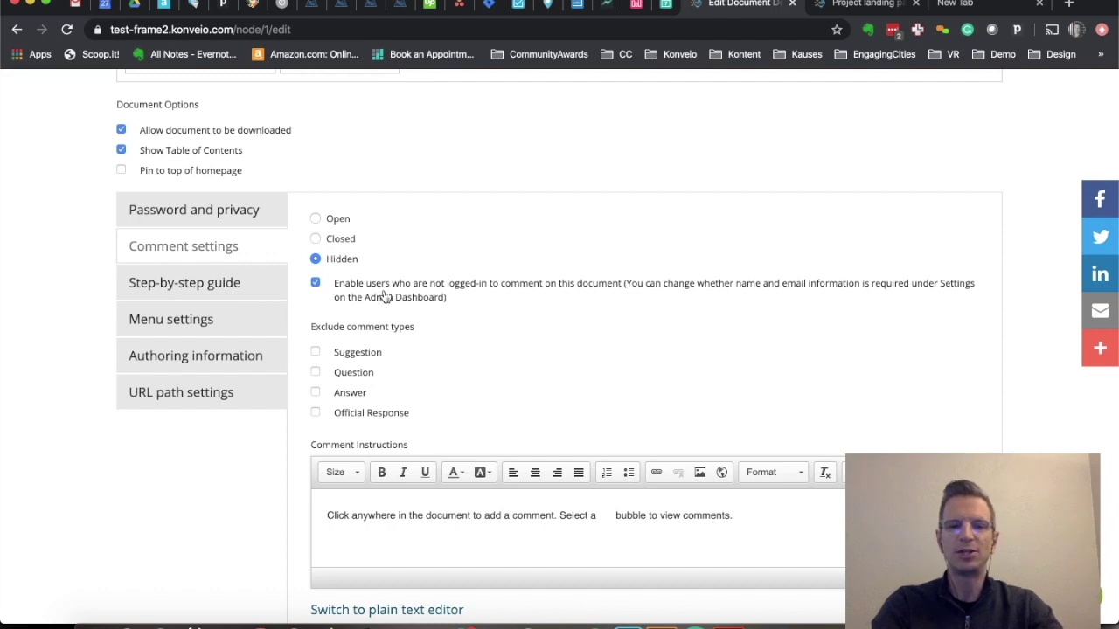
# Step: Review the comment types that can be excluded and the comment instructions, and return to the document view
pyautogui.moveTo(370, 374)
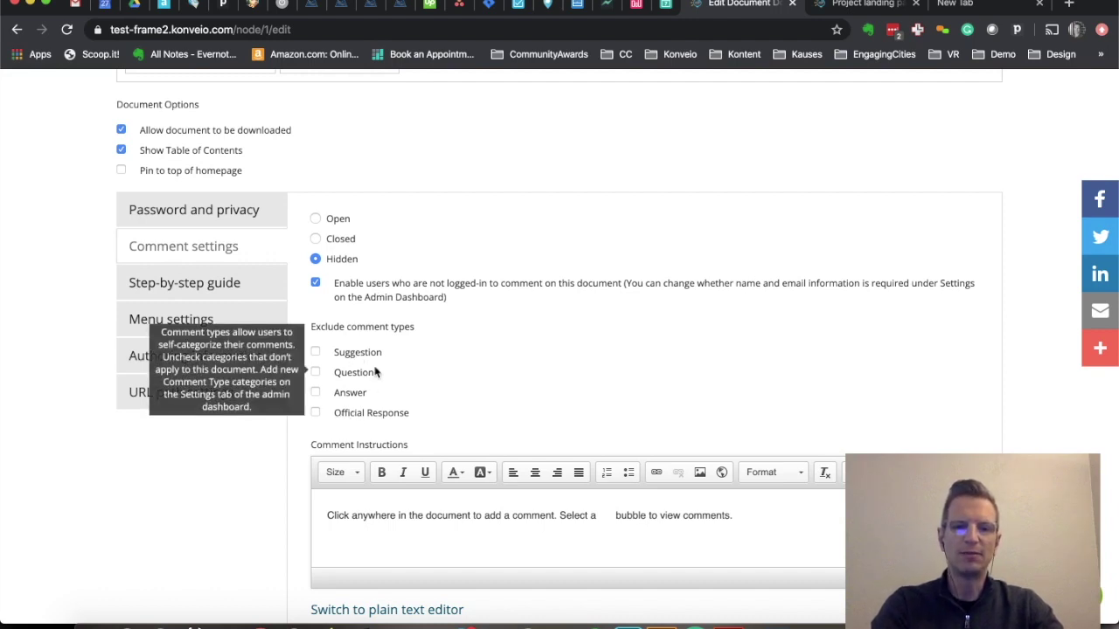
pyautogui.scroll(-2, 493, 396)
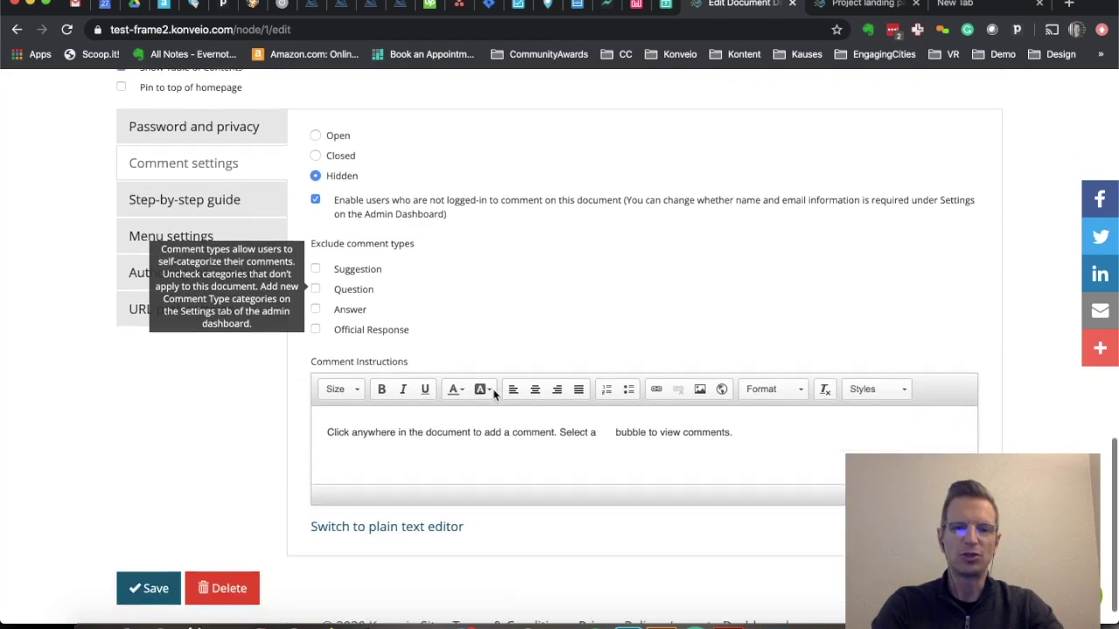
pyautogui.scroll(-1, 493, 265)
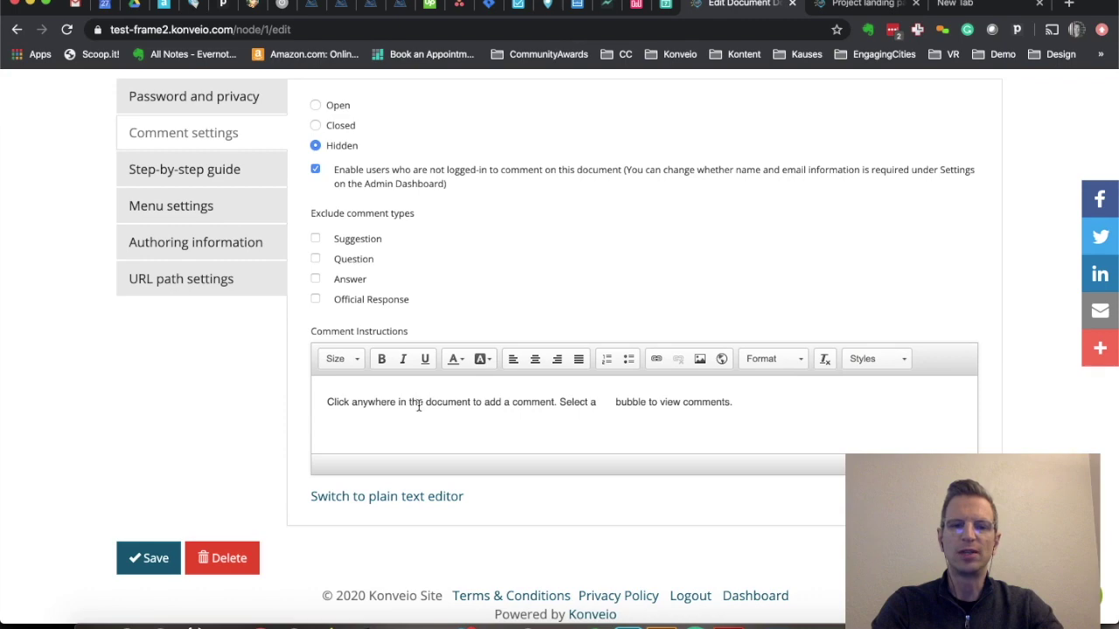
pyautogui.hscroll(-5, 190, 400)
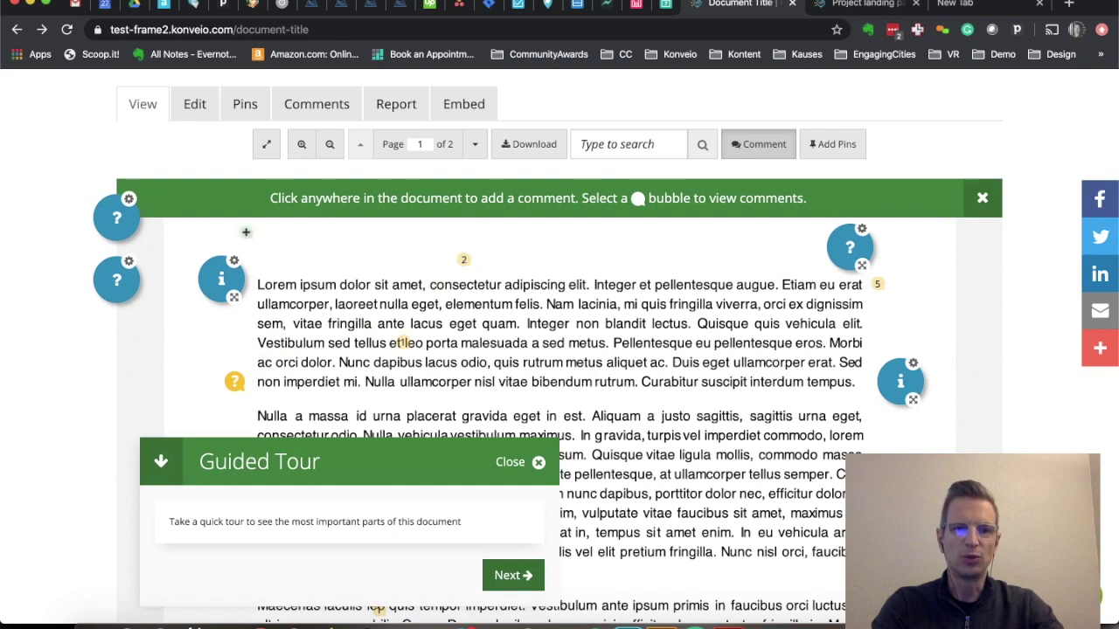
# Step: Reopen the document for editing and check its comment settings again
pyautogui.click(195, 110)
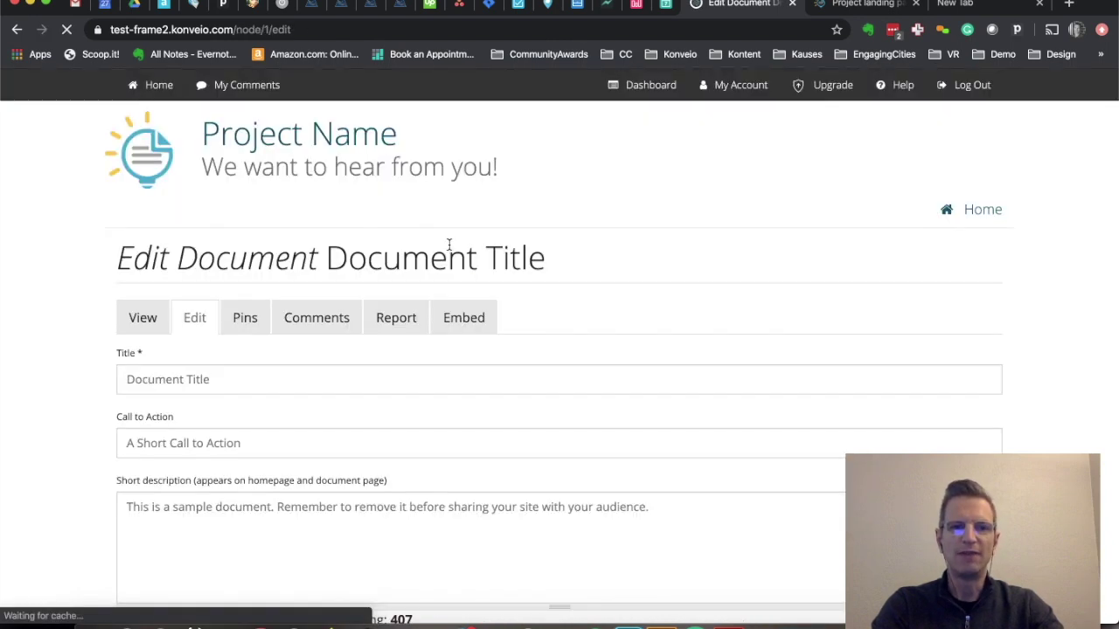
pyautogui.scroll(-15, 305, 342)
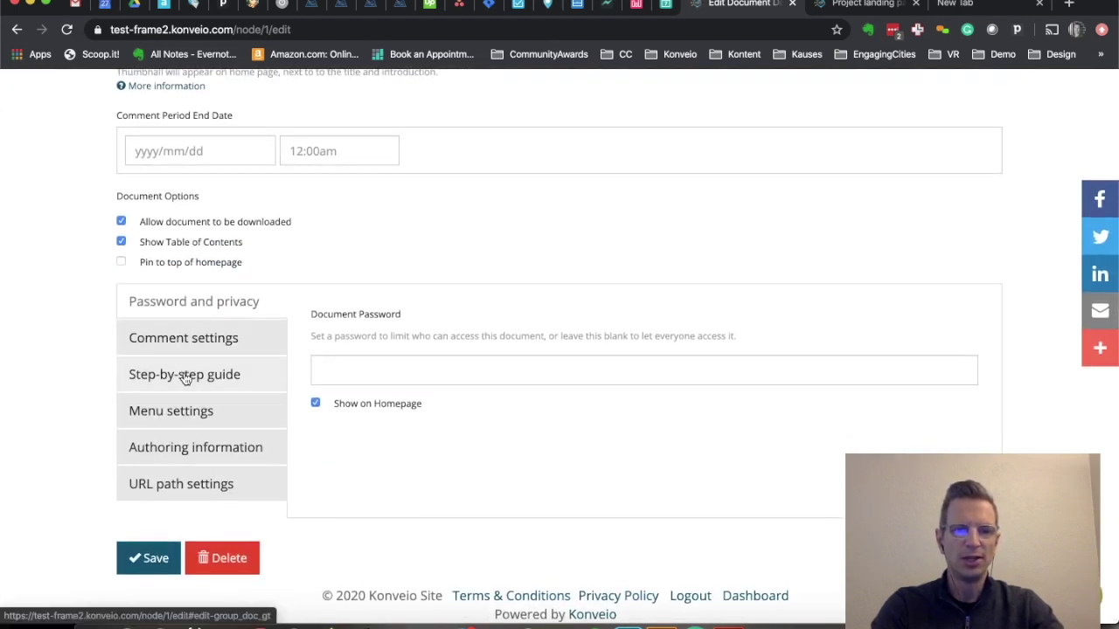
pyautogui.click(229, 340)
pyautogui.scroll(-2, 420, 518)
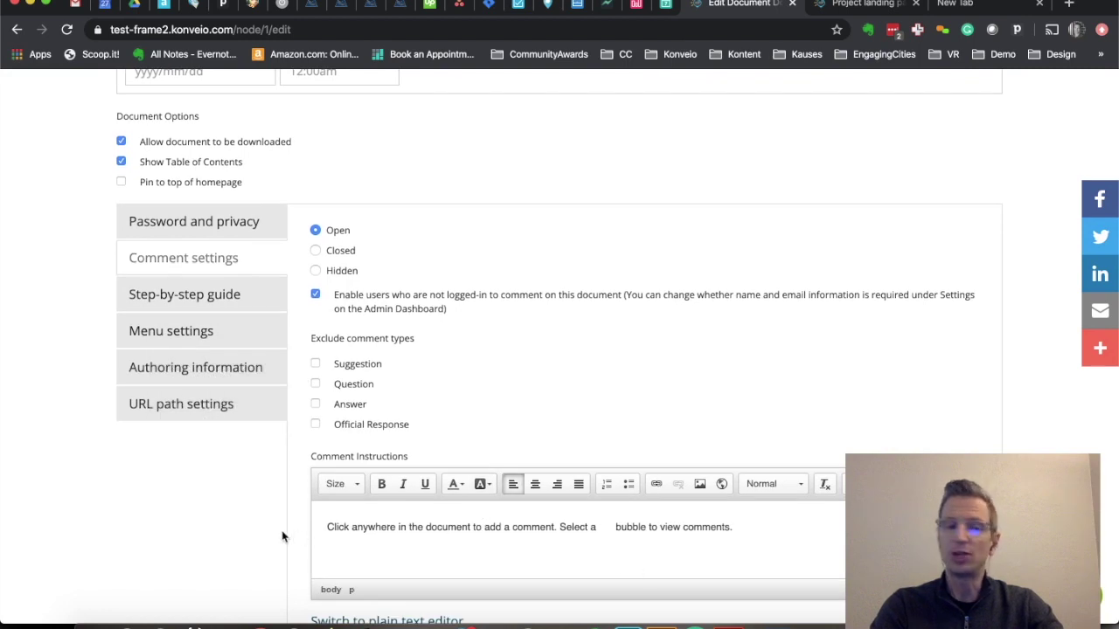
# Step: Examine the step-by-step guide's title, introduction and steps, including the PDF file choices for the first step
pyautogui.click(239, 305)
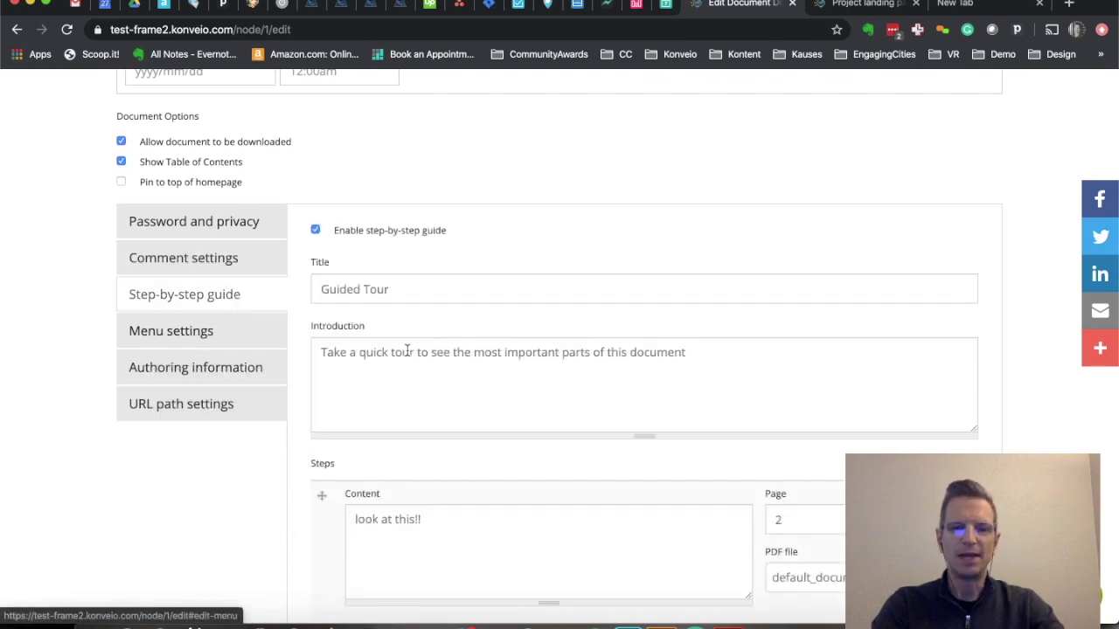
pyautogui.scroll(-3, 472, 407)
pyautogui.scroll(-3, 472, 407)
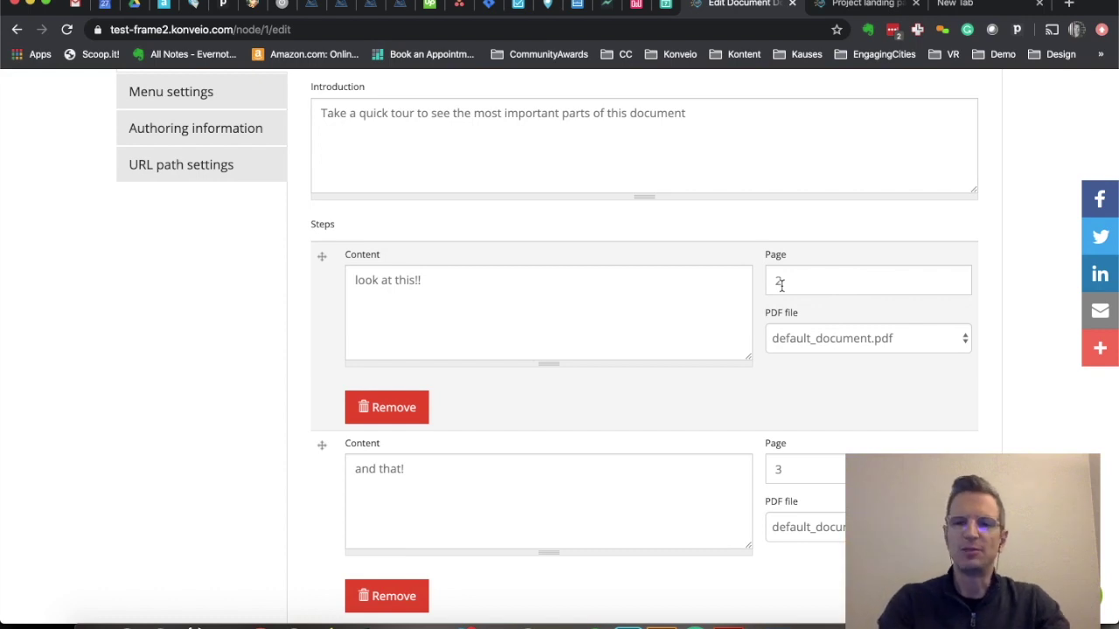
pyautogui.click(836, 341)
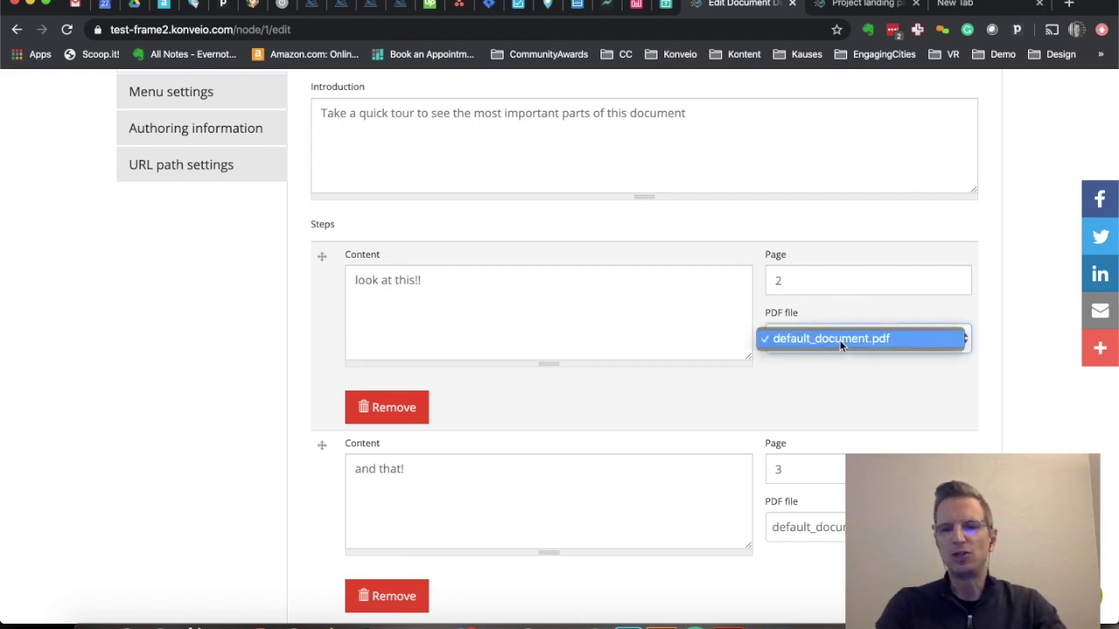
pyautogui.click(825, 396)
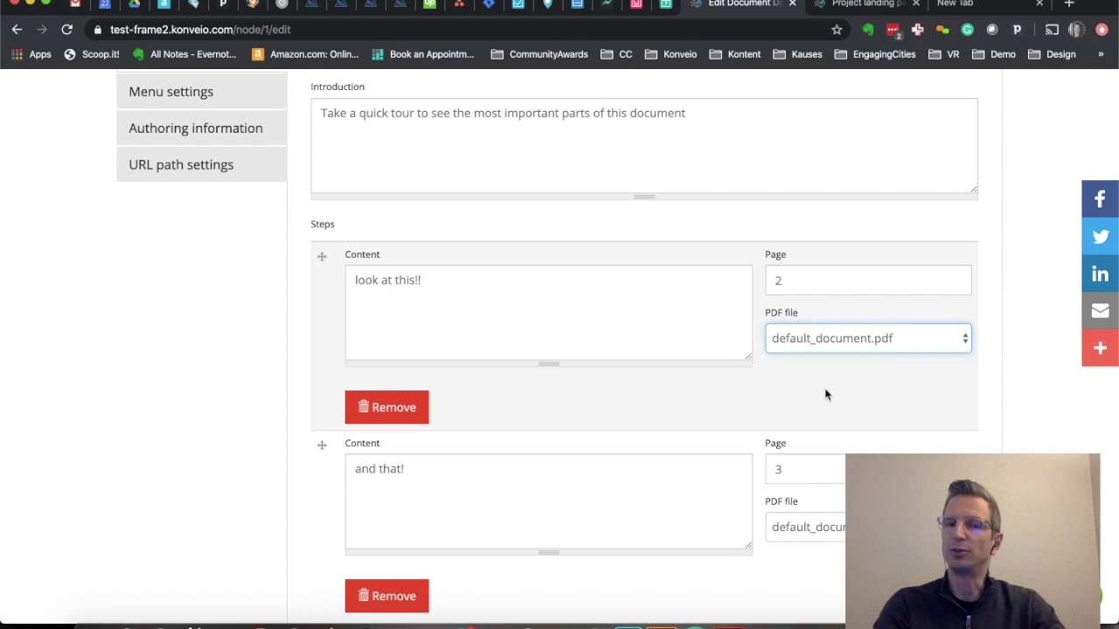
pyautogui.scroll(4, 825, 394)
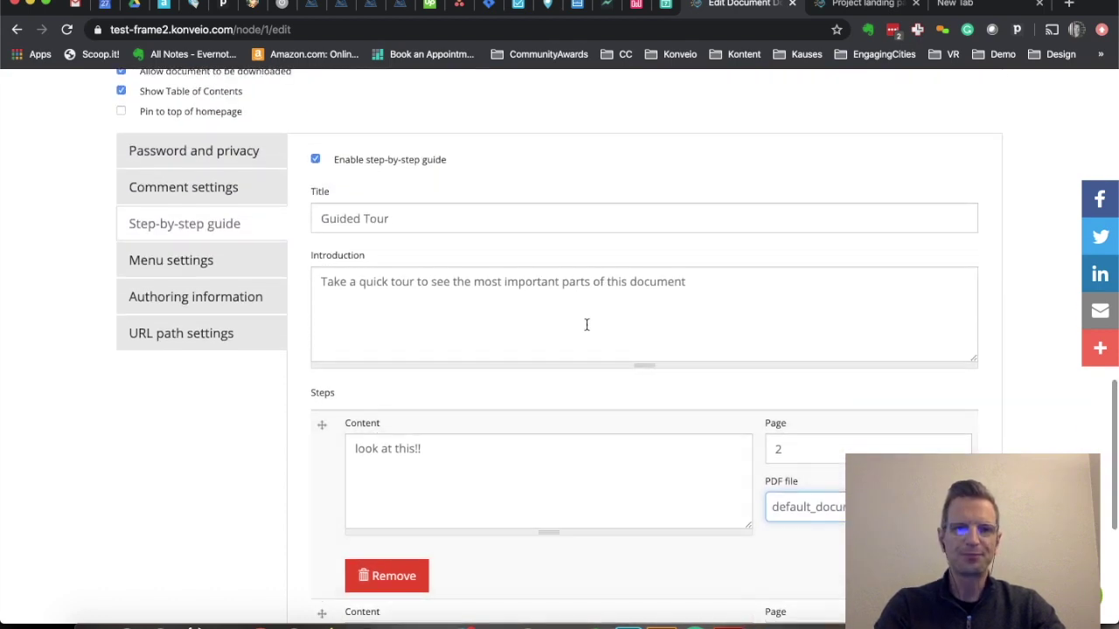
# Step: Check the document's password and privacy settings, including the Show on Homepage option, and return to the document view
pyautogui.click(235, 152)
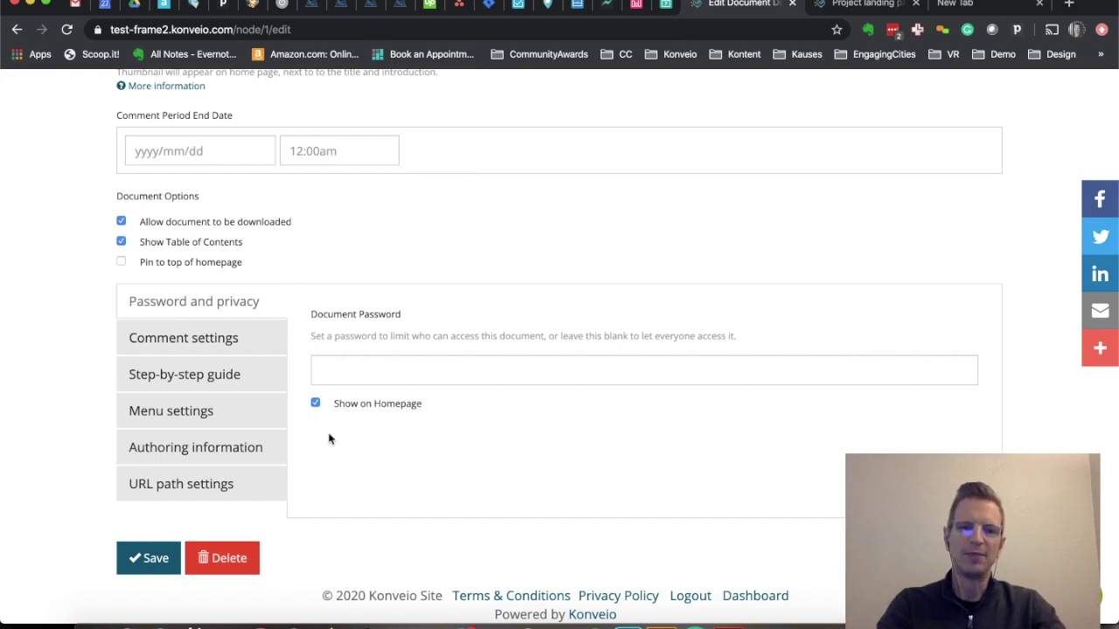
pyautogui.click(315, 404)
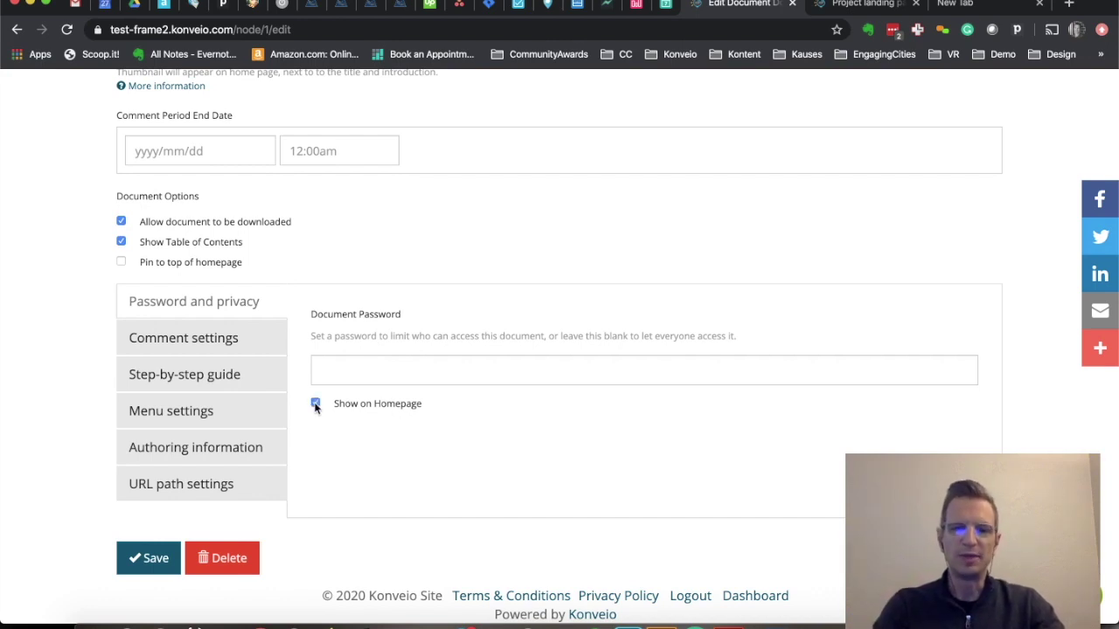
pyautogui.scroll(10, 466, 476)
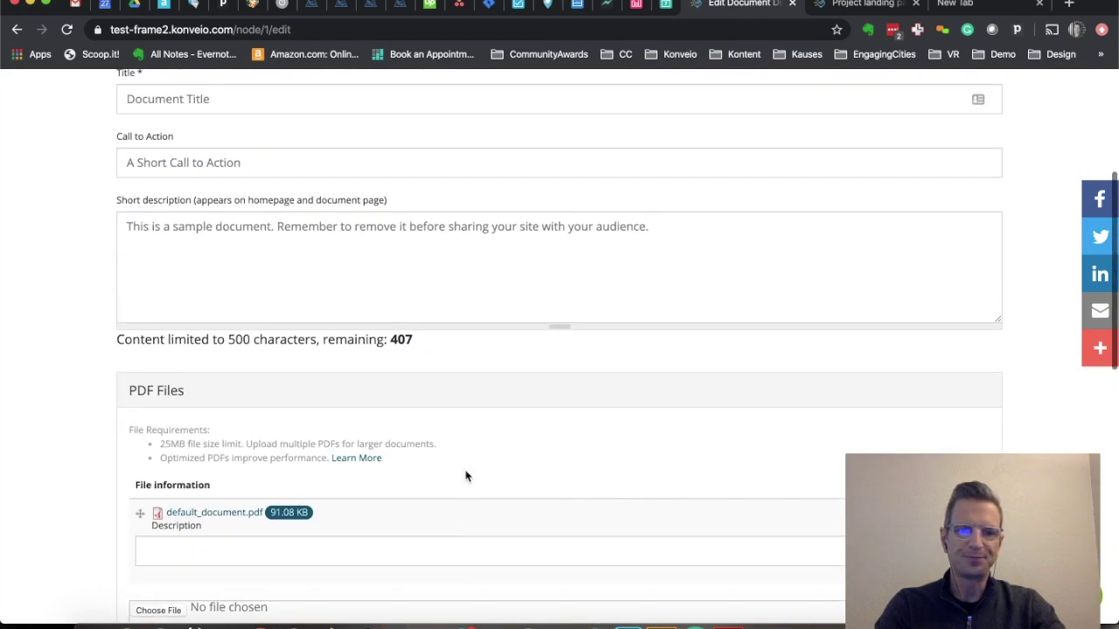
pyautogui.hscroll(-5, 466, 477)
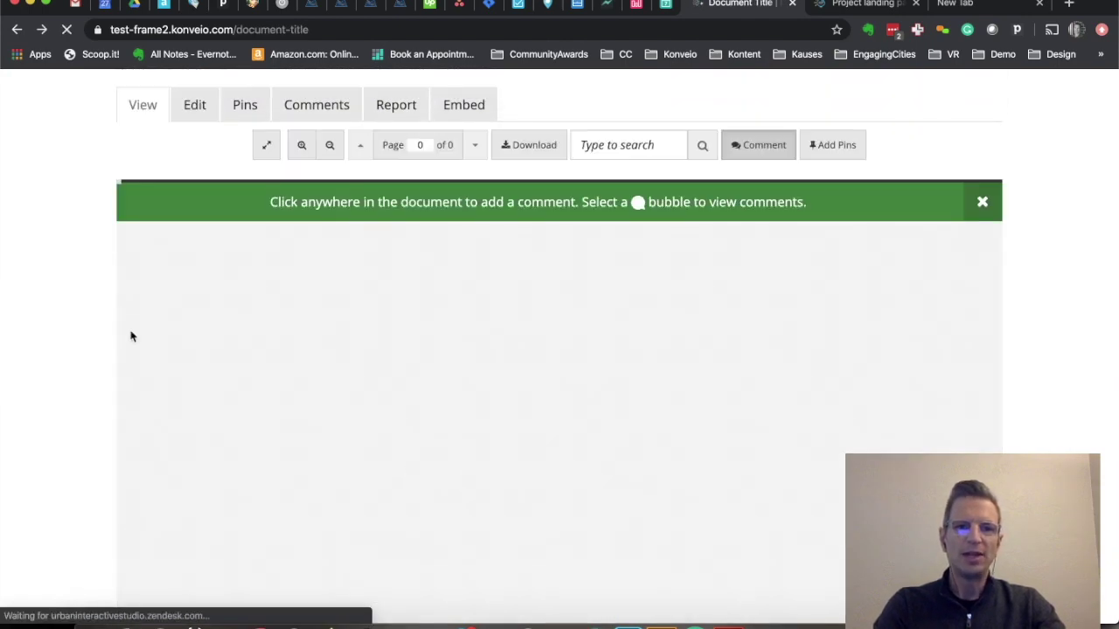
# Step: Copy the web address of the document page
pyautogui.scroll(3, 64, 299)
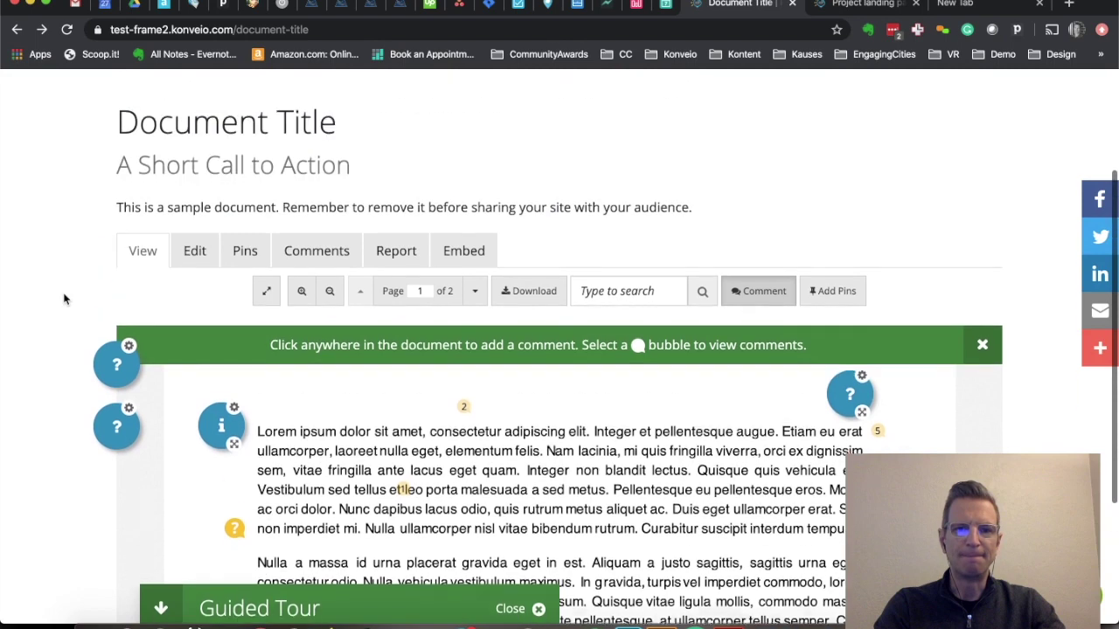
pyautogui.scroll(2, 64, 299)
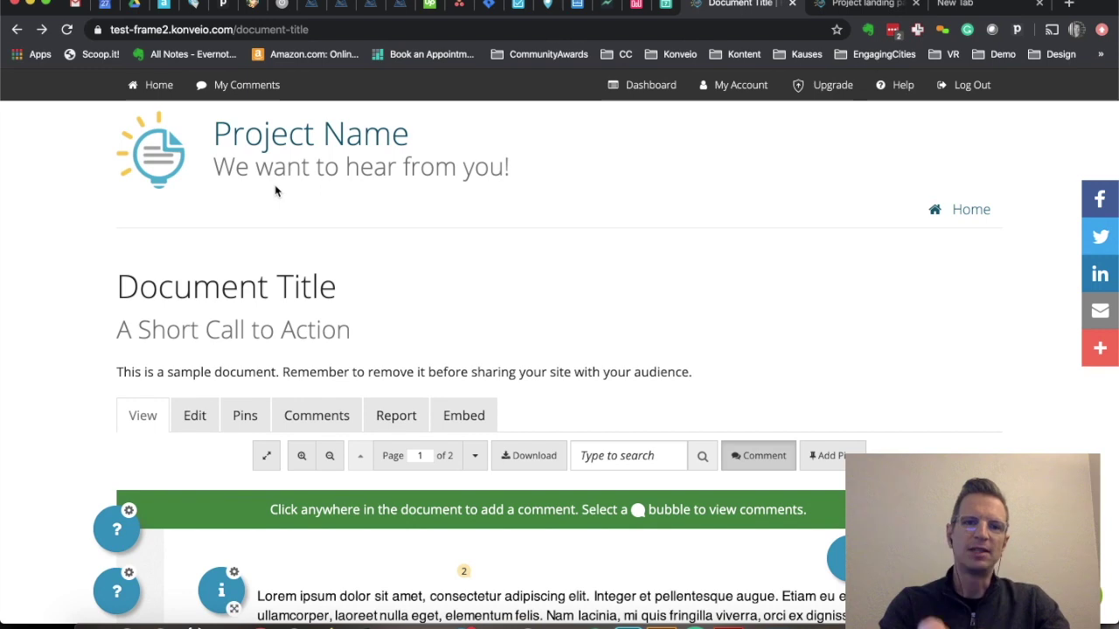
pyautogui.click(345, 31)
pyautogui.press('super+c')
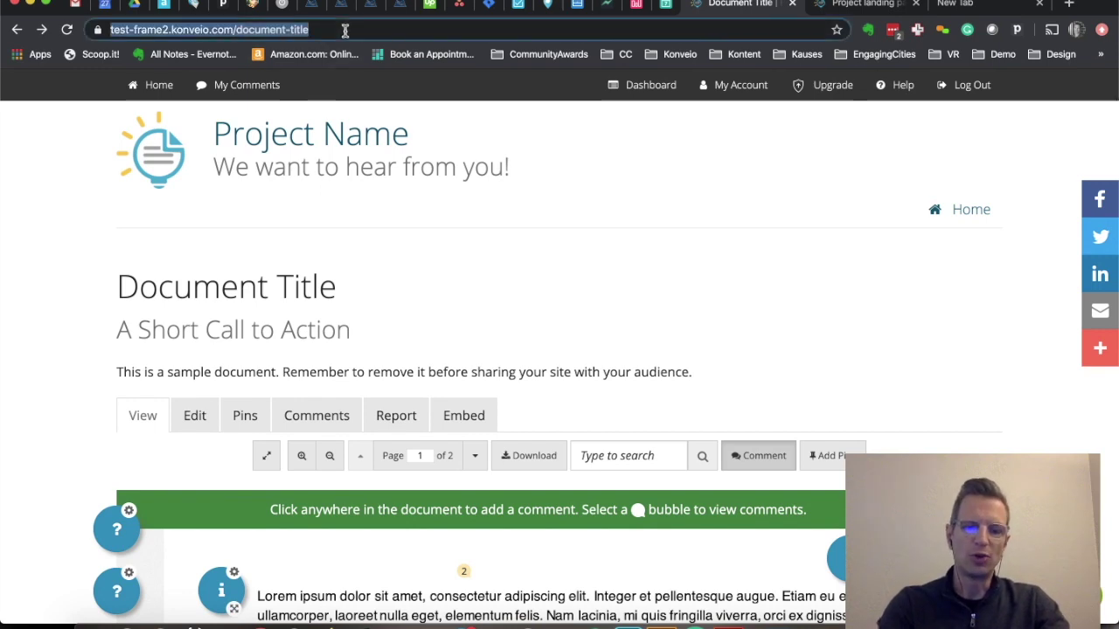
# Step: Open the Digital Community Workshop overview page from the dashboard and look through its sections down to the poster boards
pyautogui.click(645, 88)
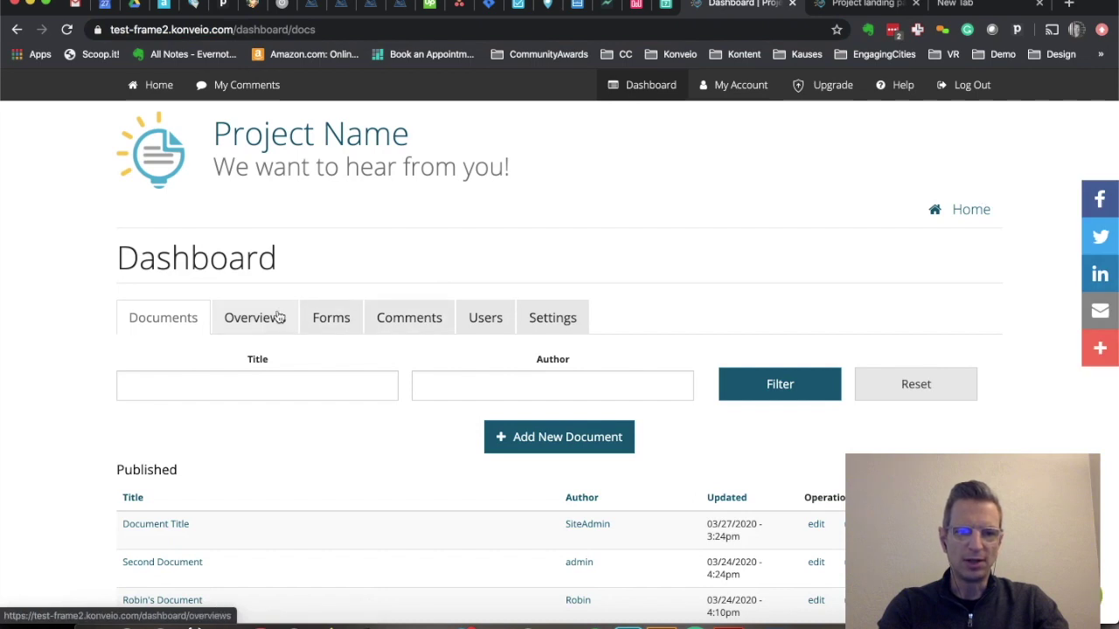
pyautogui.click(278, 317)
pyautogui.scroll(-2, 224, 379)
pyautogui.click(160, 428)
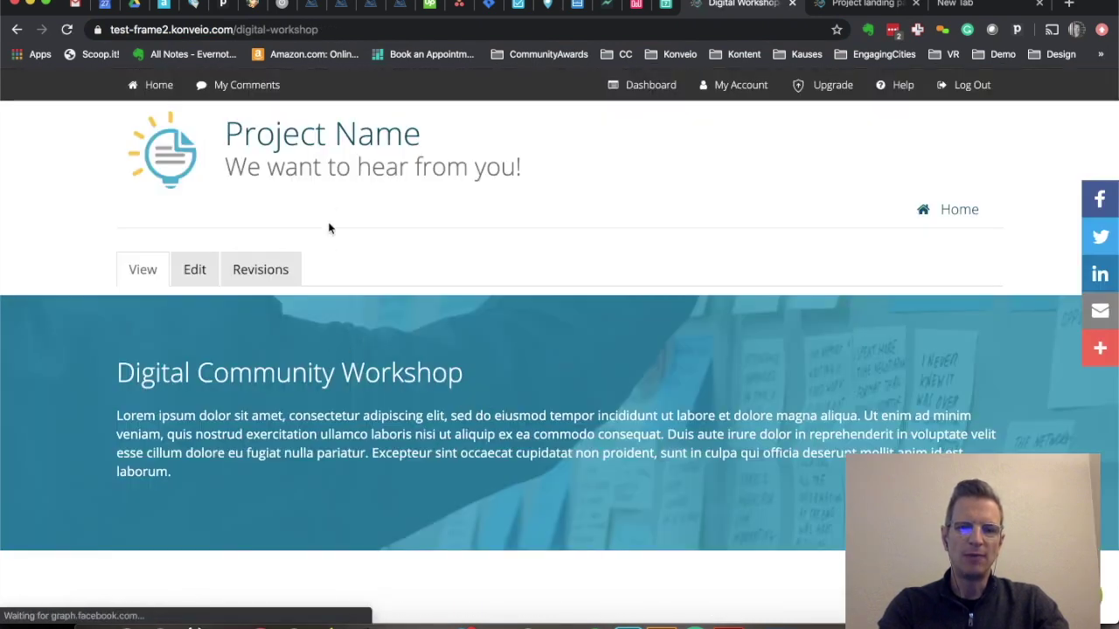
pyautogui.scroll(-4, 330, 207)
pyautogui.scroll(-14, 331, 207)
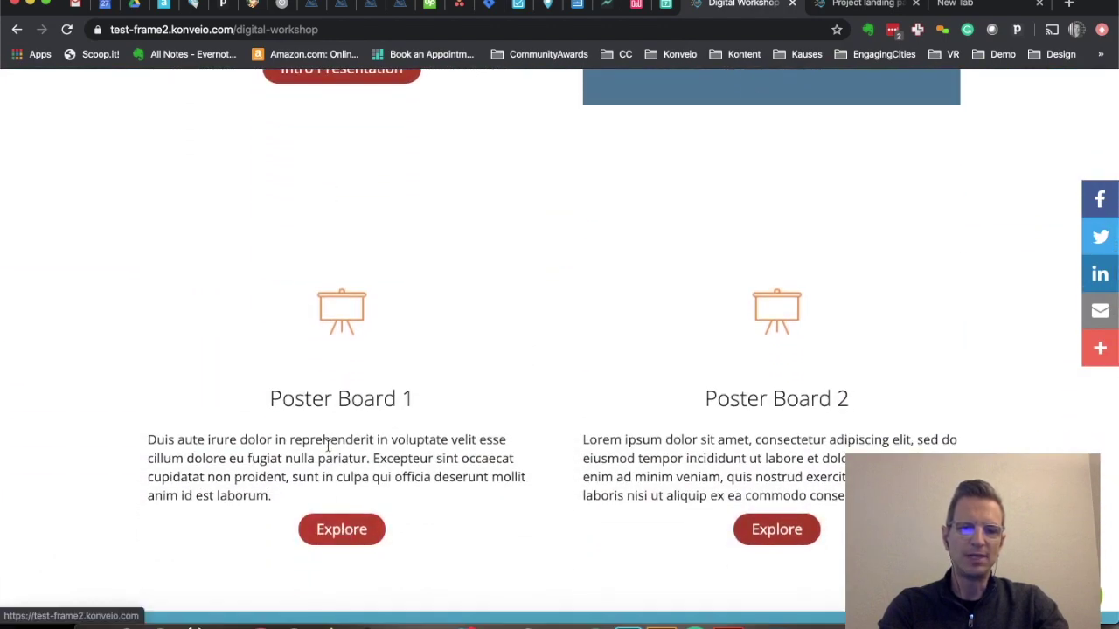
pyautogui.scroll(14, 320, 428)
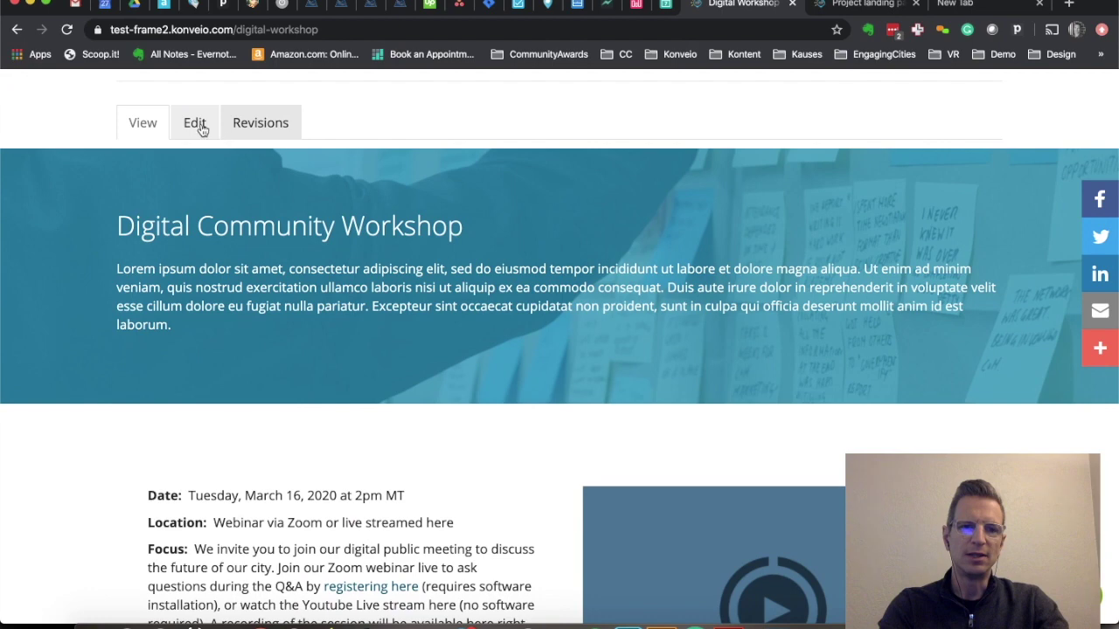
pyautogui.click(195, 124)
pyautogui.scroll(-12, 404, 215)
pyautogui.scroll(-10, 404, 214)
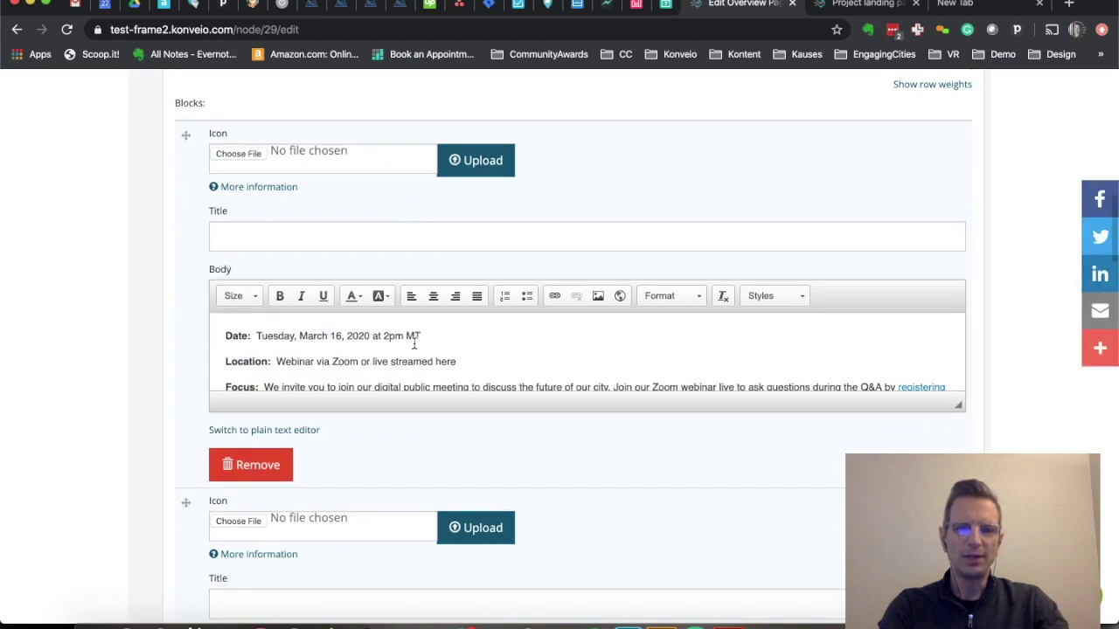
pyautogui.scroll(-15, 148, 380)
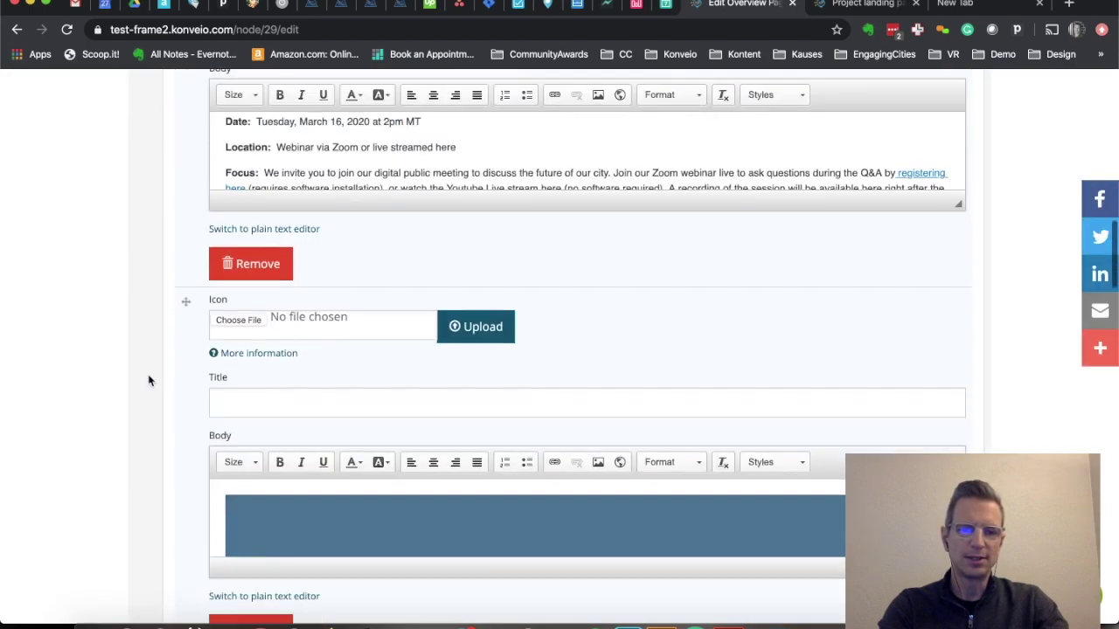
pyautogui.scroll(-12, 149, 380)
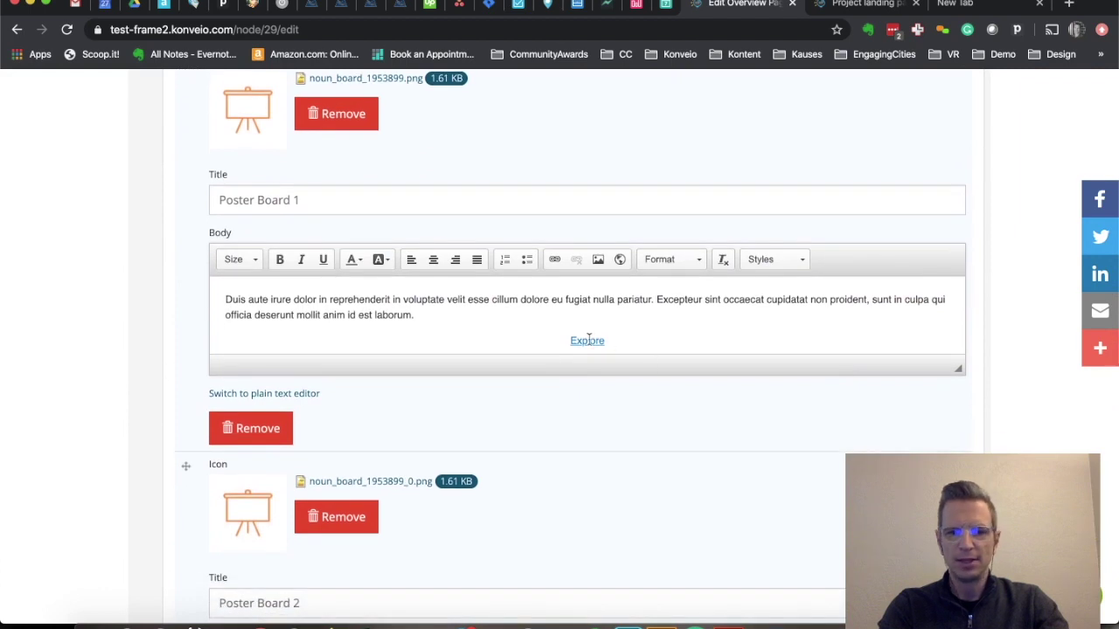
pyautogui.doubleClick(586, 341)
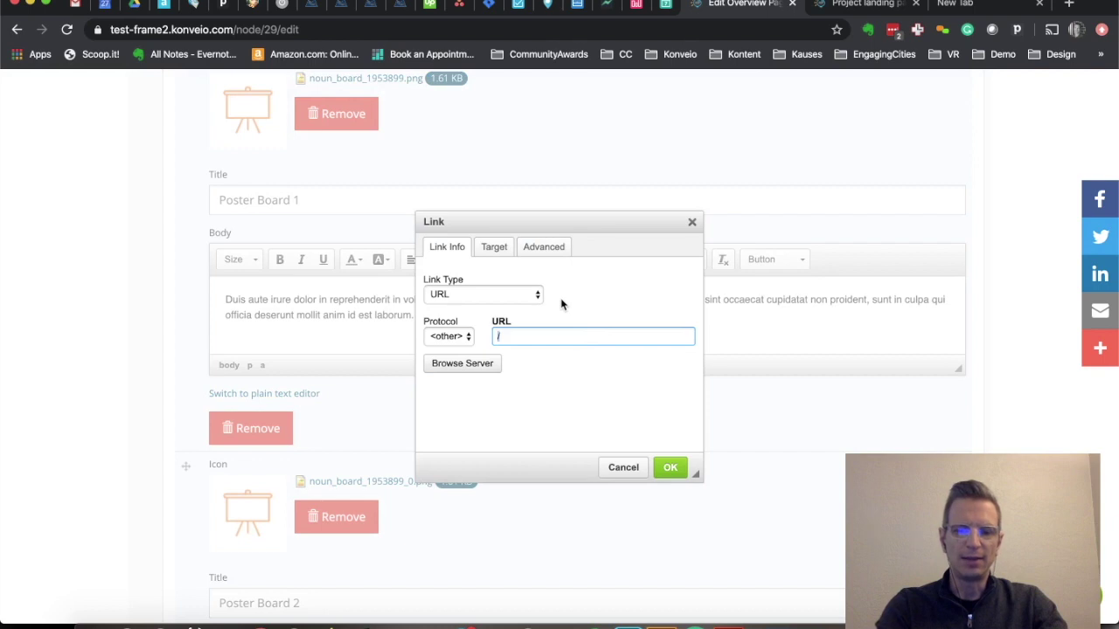
pyautogui.press('super+v')
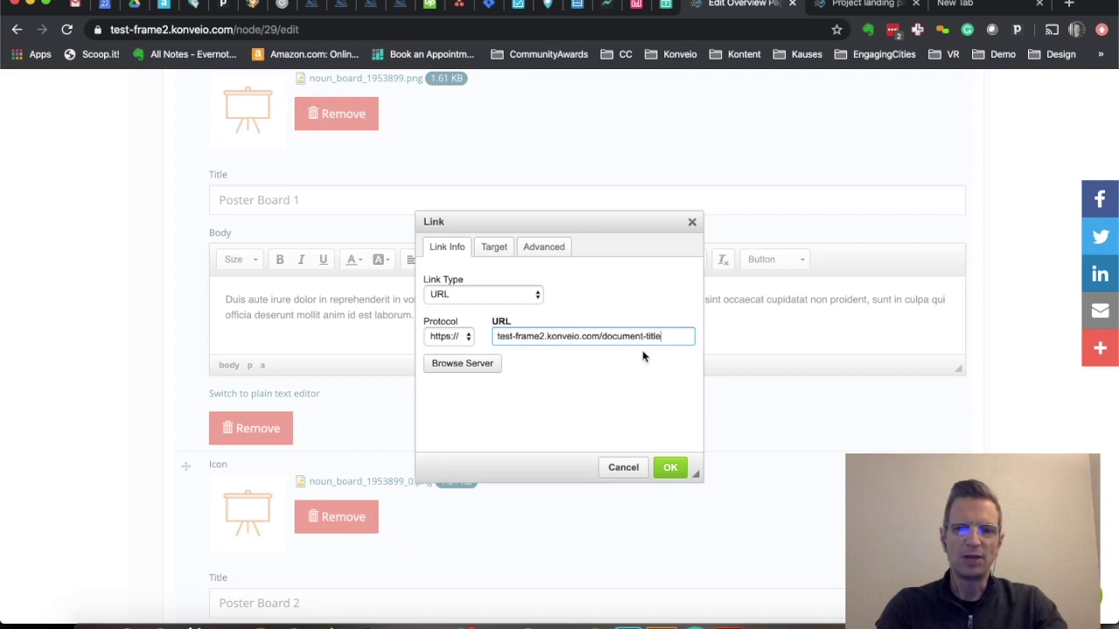
pyautogui.click(670, 468)
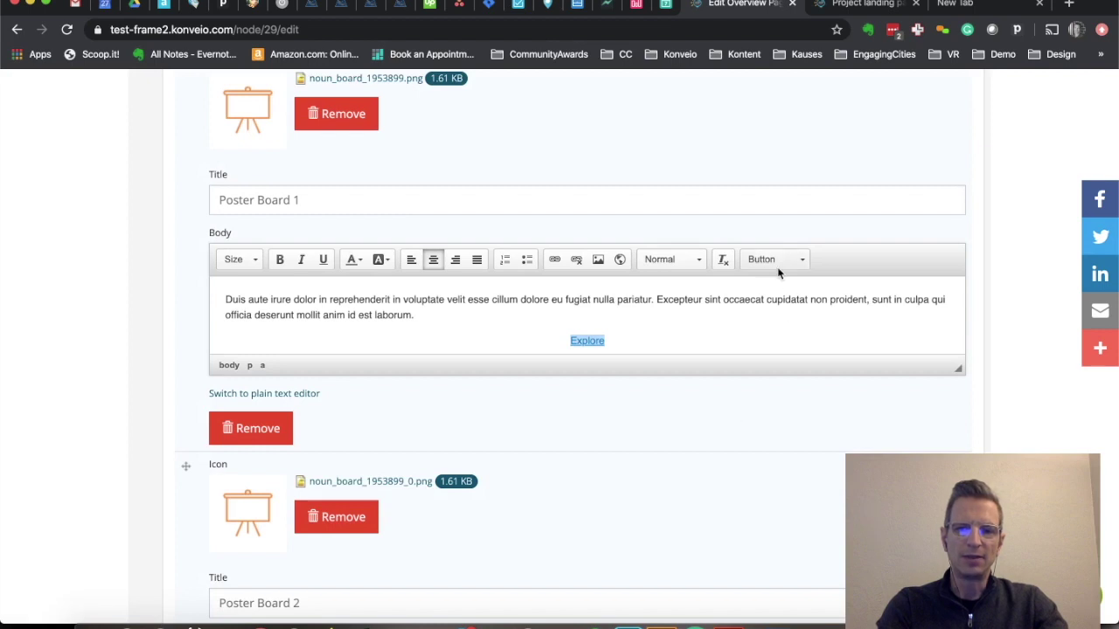
# Step: Apply the Button style to Poster Board 1's Explore link and save the overview page
pyautogui.click(777, 266)
pyautogui.click(764, 315)
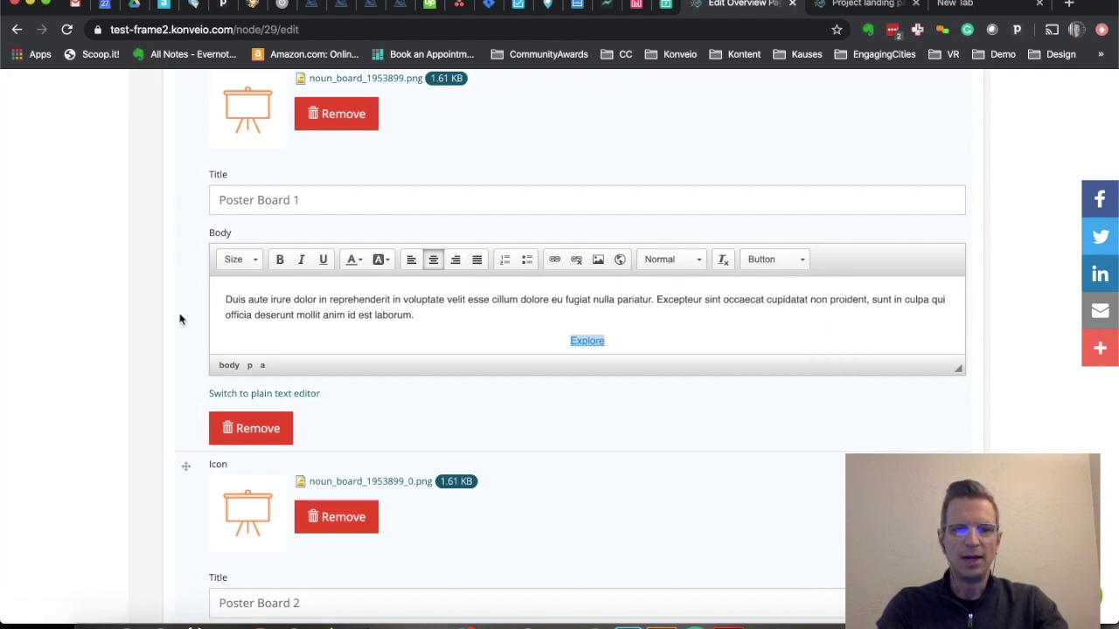
pyautogui.scroll(-15, 132, 367)
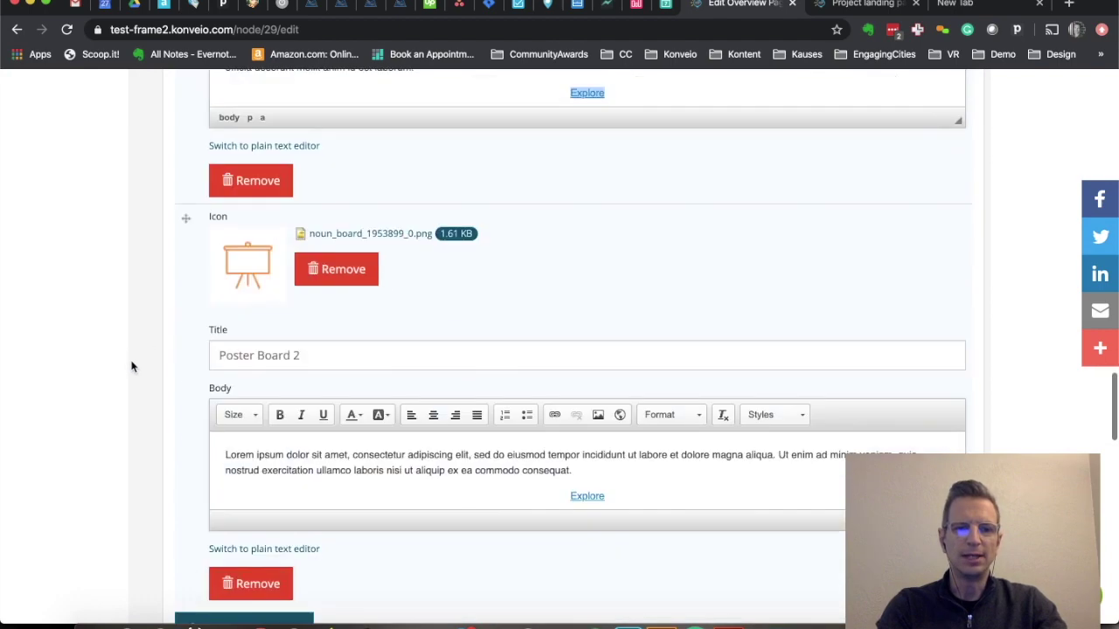
pyautogui.click(168, 428)
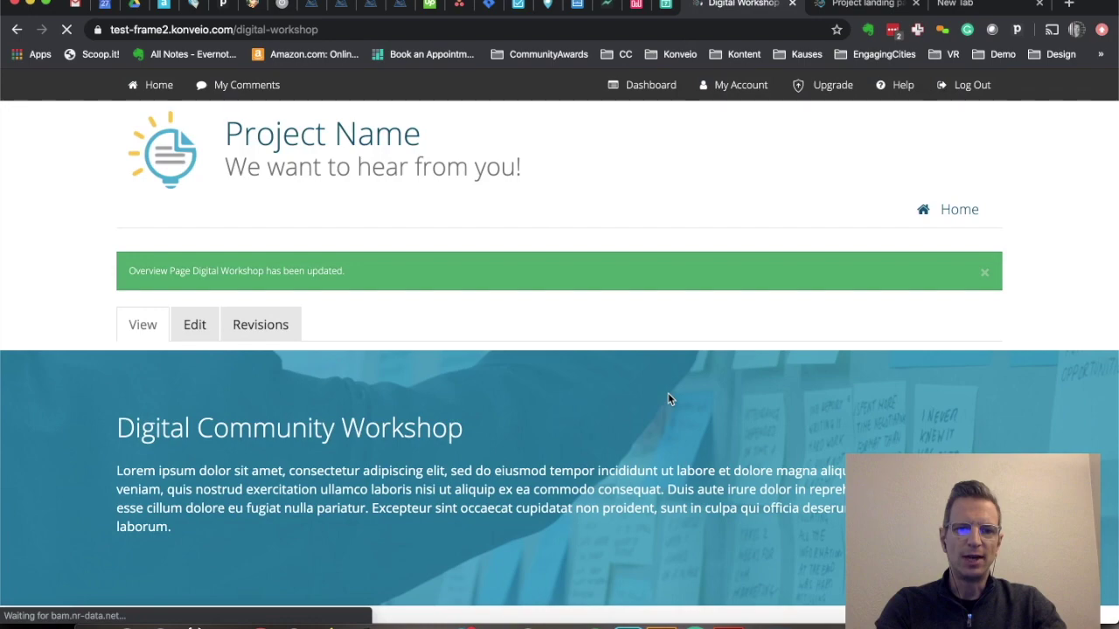
# Step: Follow Poster Board 1's Explore link on the saved workshop page to open the linked document
pyautogui.scroll(-6, 667, 398)
pyautogui.scroll(-4, 668, 399)
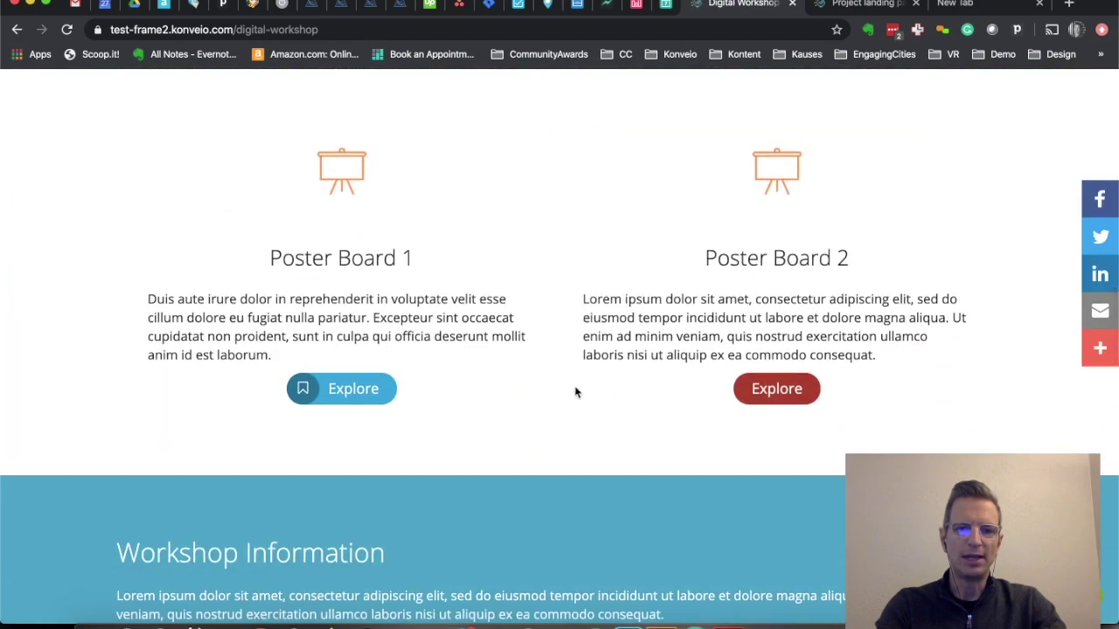
pyautogui.click(341, 390)
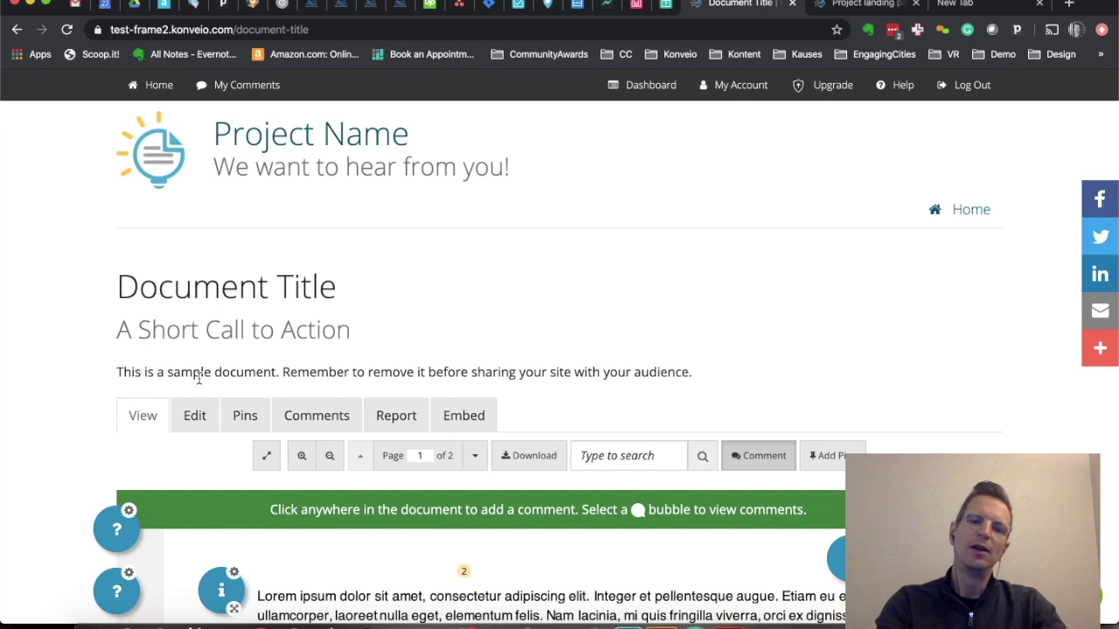
# Step: Edit the document's menu settings to provide a back link titled "Back to Digital Workshop"
pyautogui.click(196, 425)
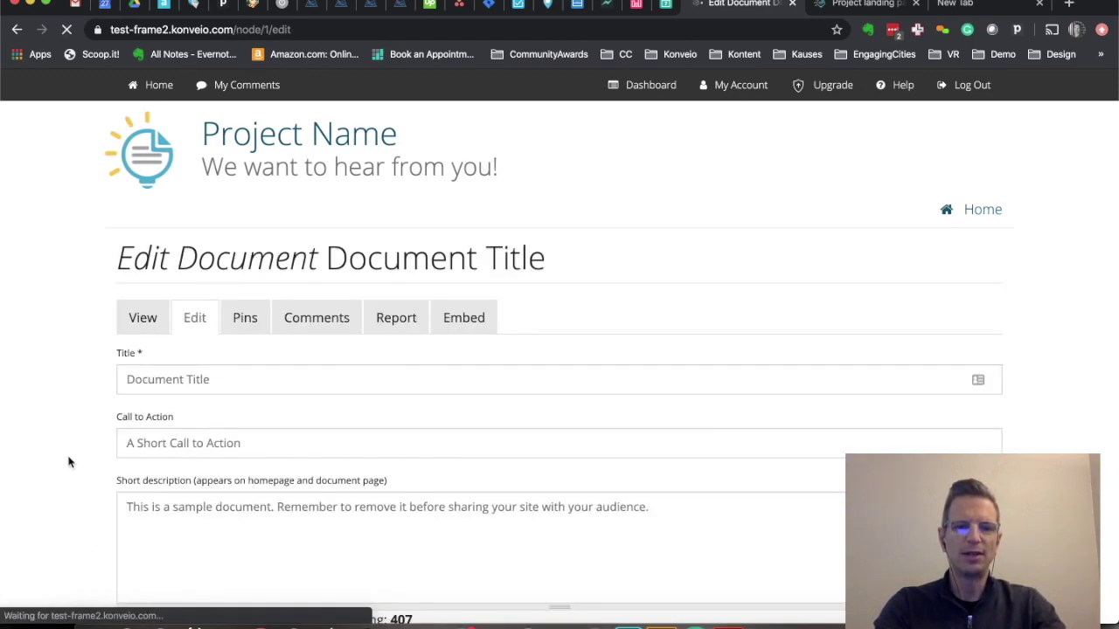
pyautogui.scroll(-10, 68, 460)
pyautogui.scroll(-5, 69, 461)
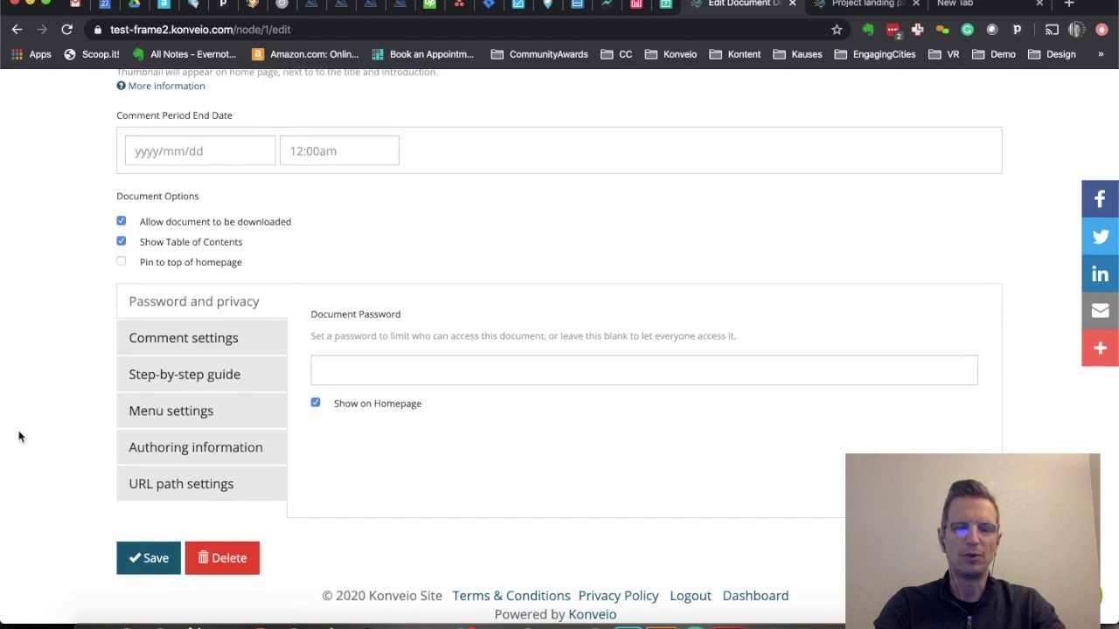
pyautogui.click(223, 423)
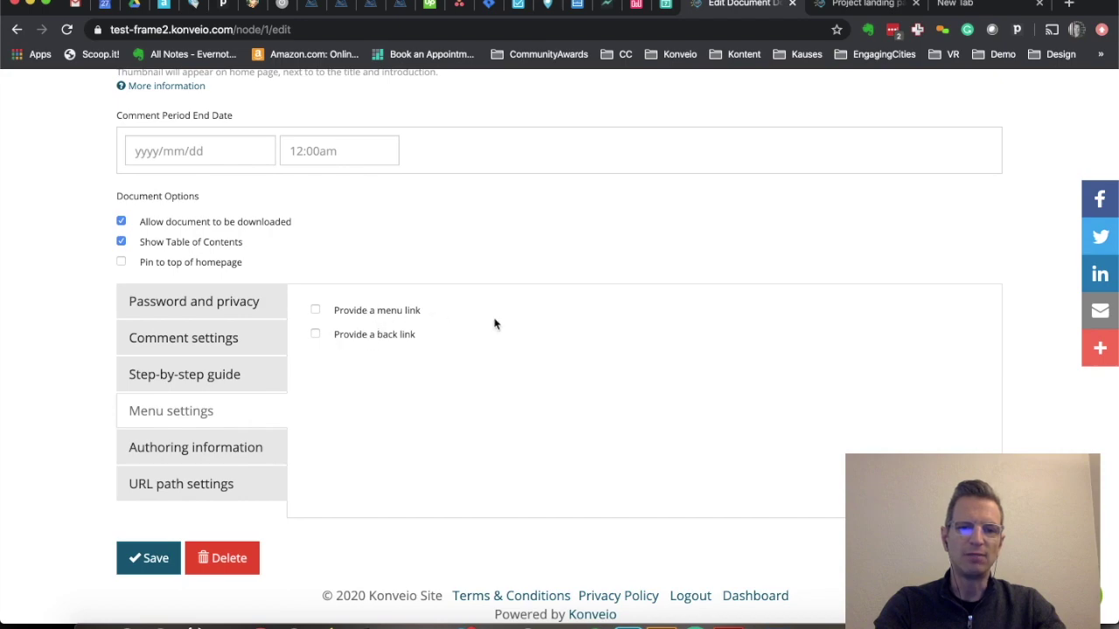
pyautogui.scroll(15, 574, 320)
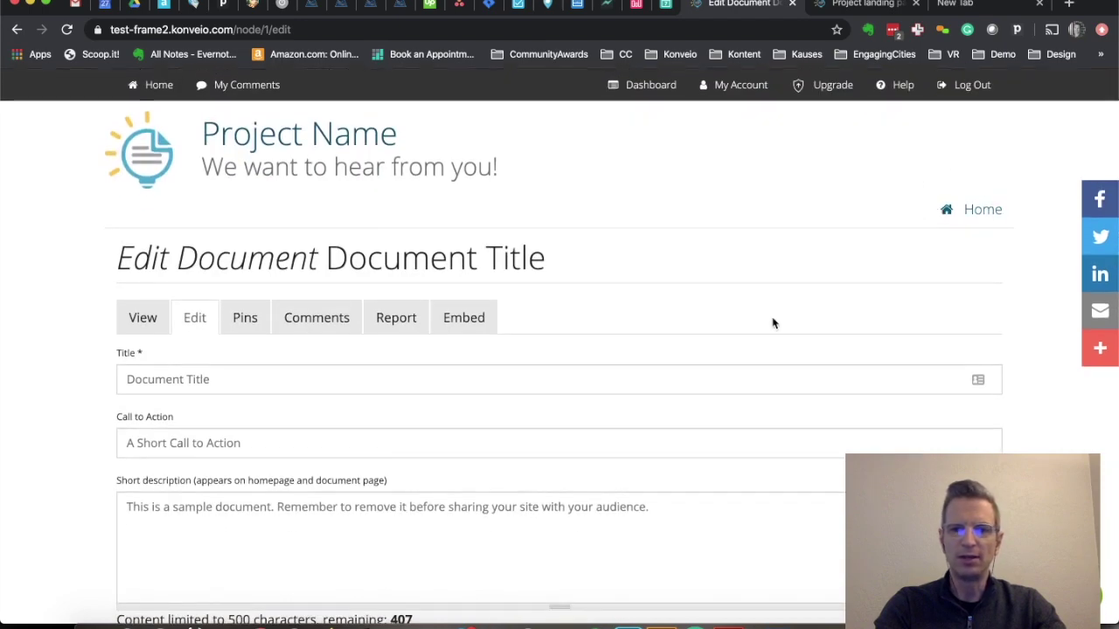
pyautogui.scroll(-15, 773, 323)
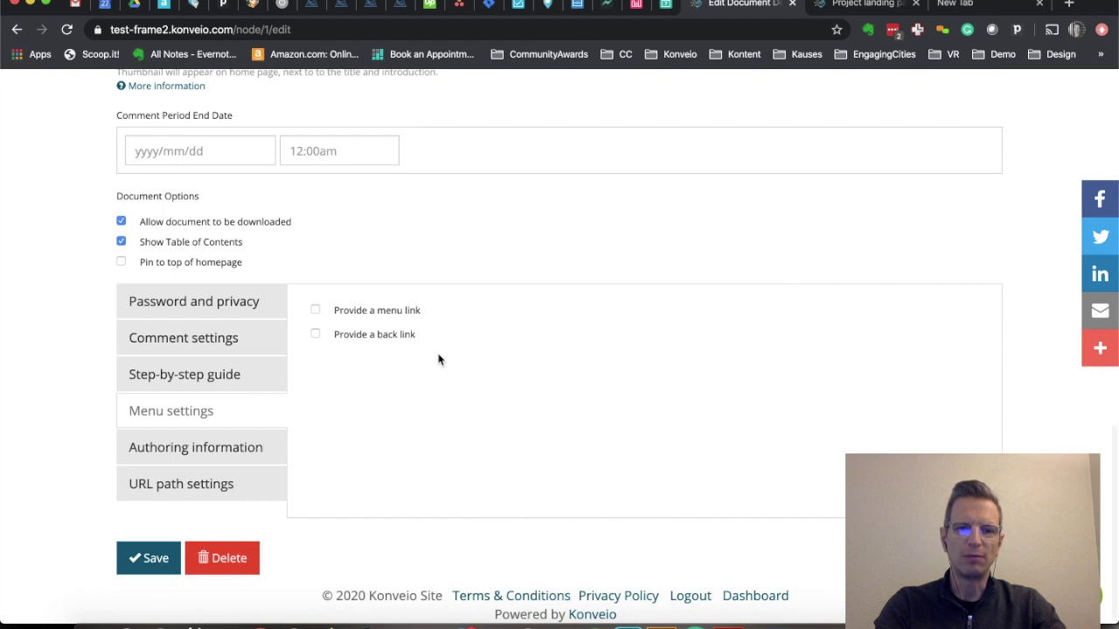
pyautogui.click(315, 335)
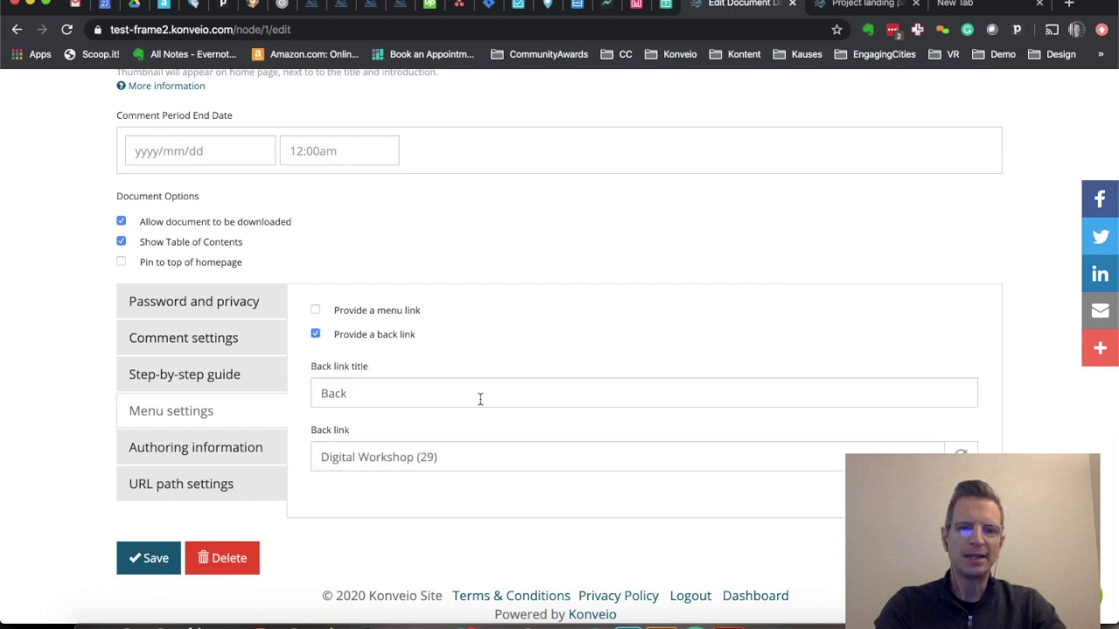
pyautogui.click(344, 394)
pyautogui.write('to ')
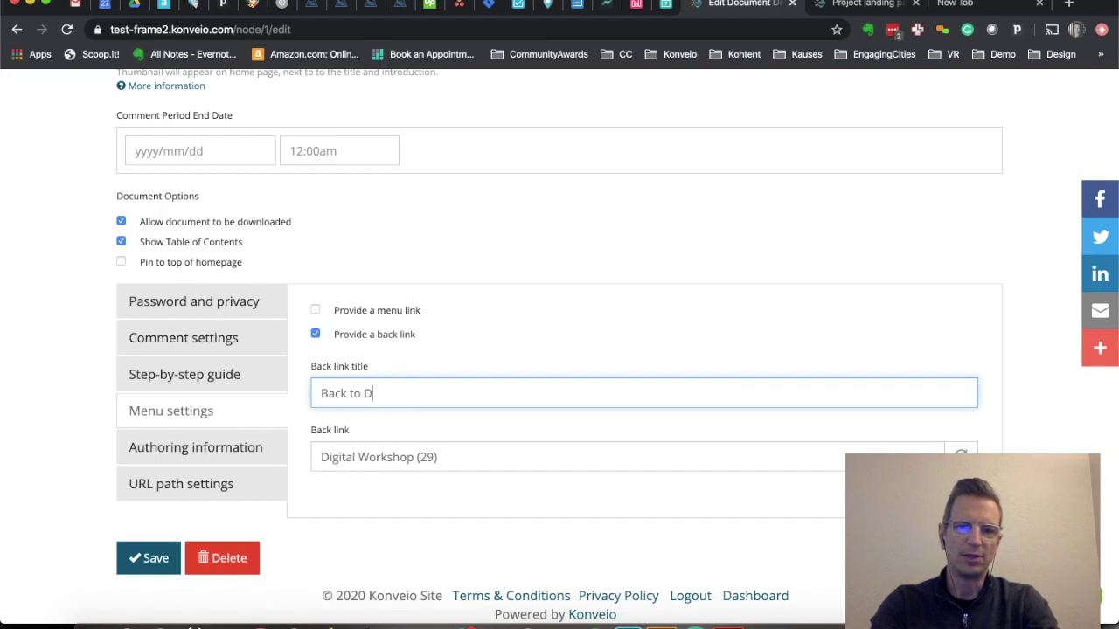
pyautogui.write('Digital Workshop')
# Step: Set the document's back link target to the Digital Workshop page and save the document
pyautogui.moveTo(508, 452); pyautogui.dragTo(292, 463)
pyautogui.press('BackSpace')
pyautogui.write('di')
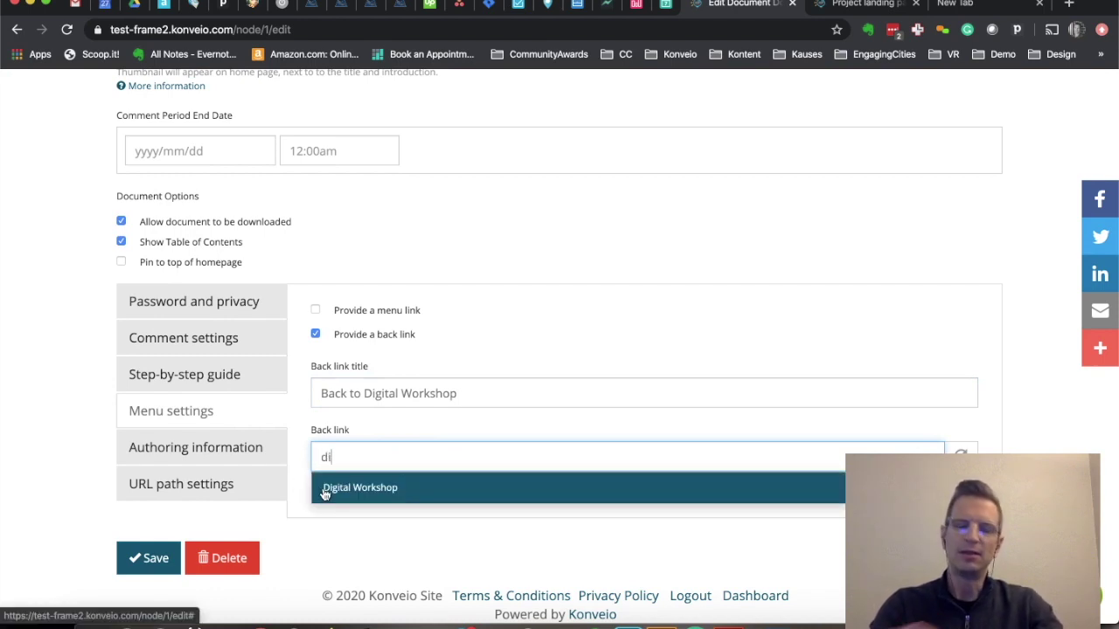
pyautogui.click(325, 491)
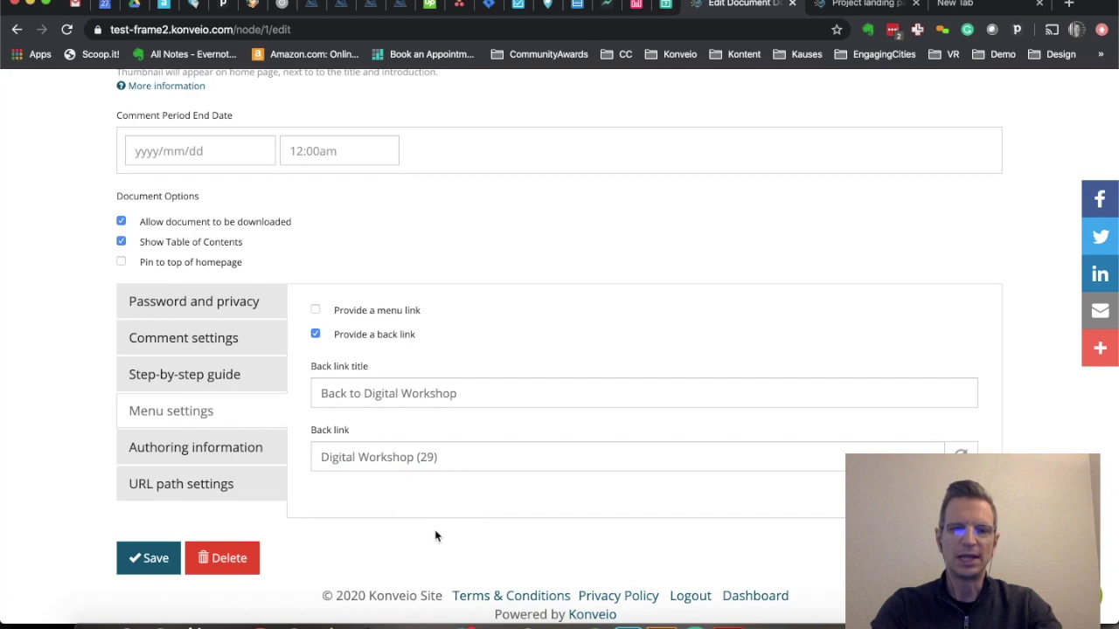
pyautogui.click(153, 561)
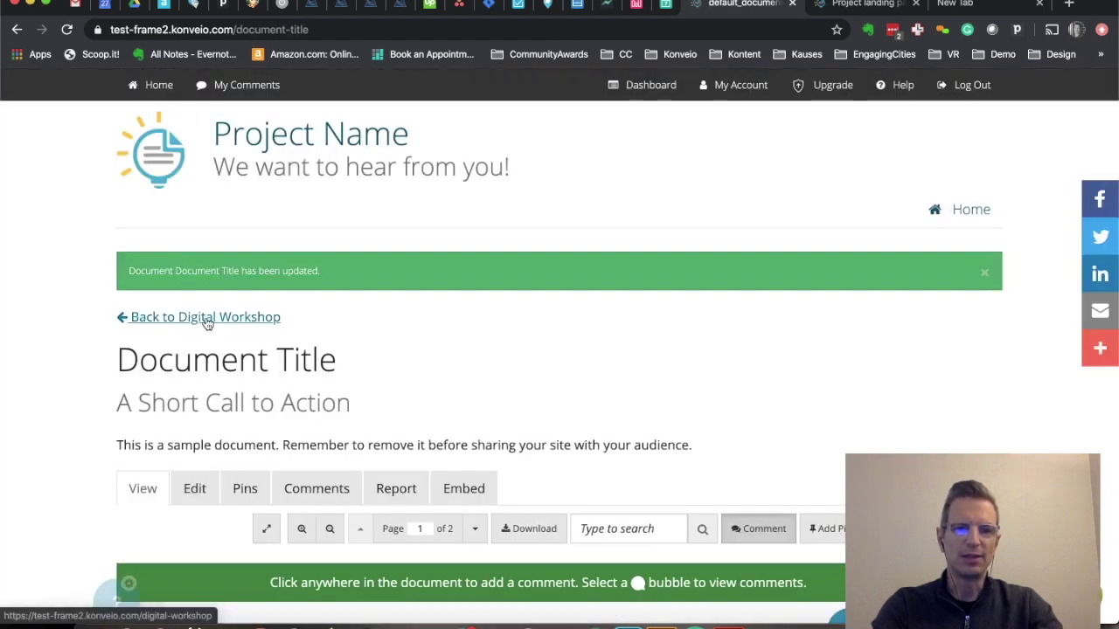
# Step: Follow the document's back link to the Digital Workshop page and look through its poster boards, workshop information and feedback form
pyautogui.click(207, 322)
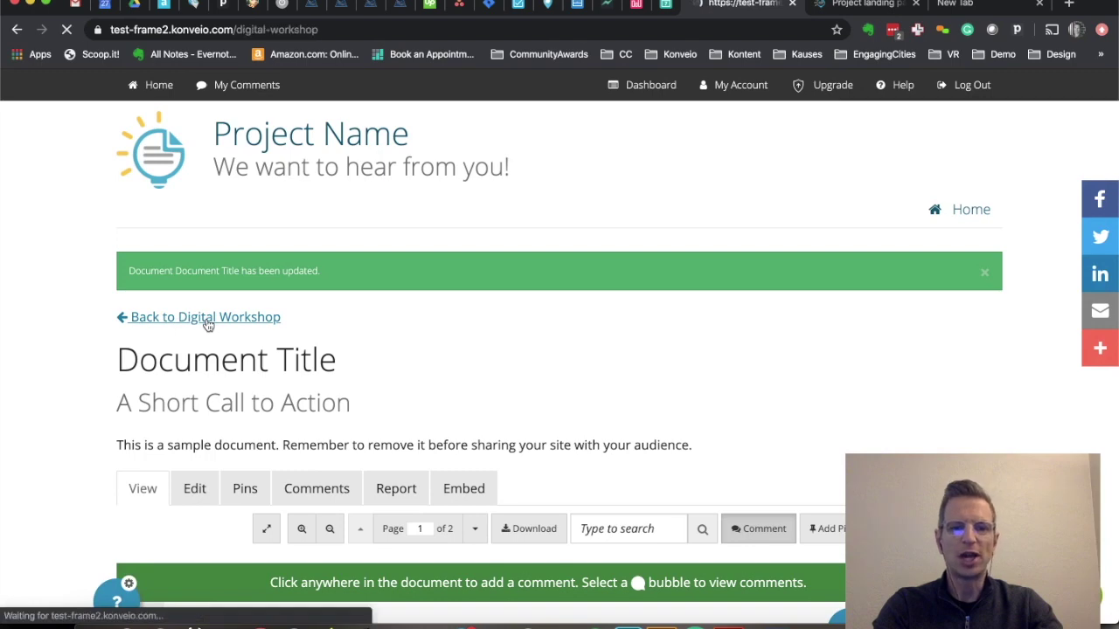
pyautogui.scroll(-10, 617, 394)
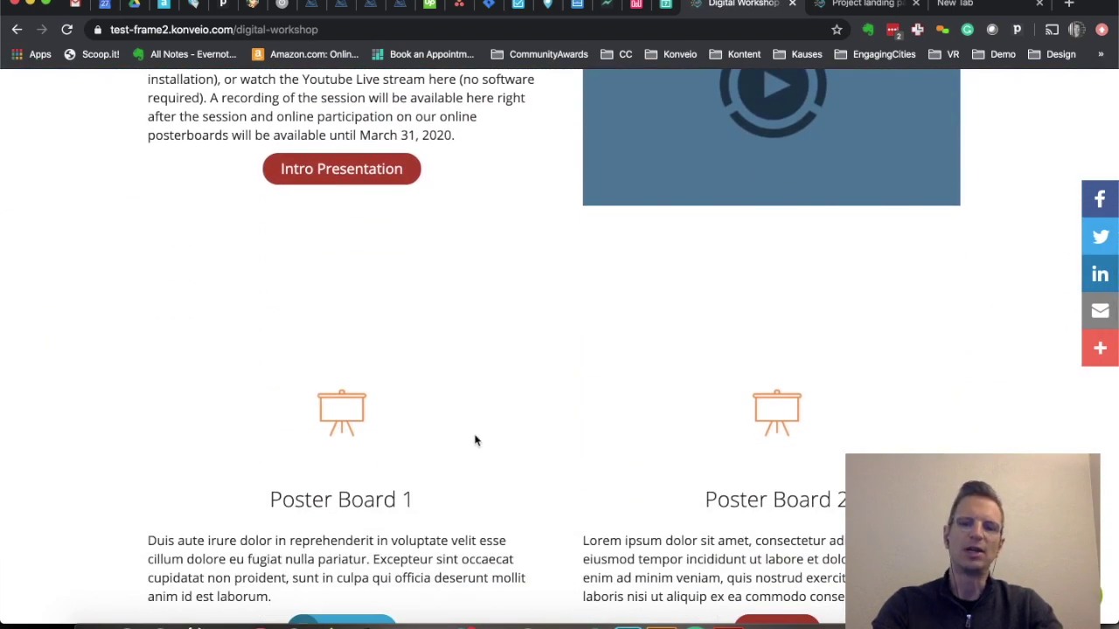
pyautogui.scroll(-3, 475, 441)
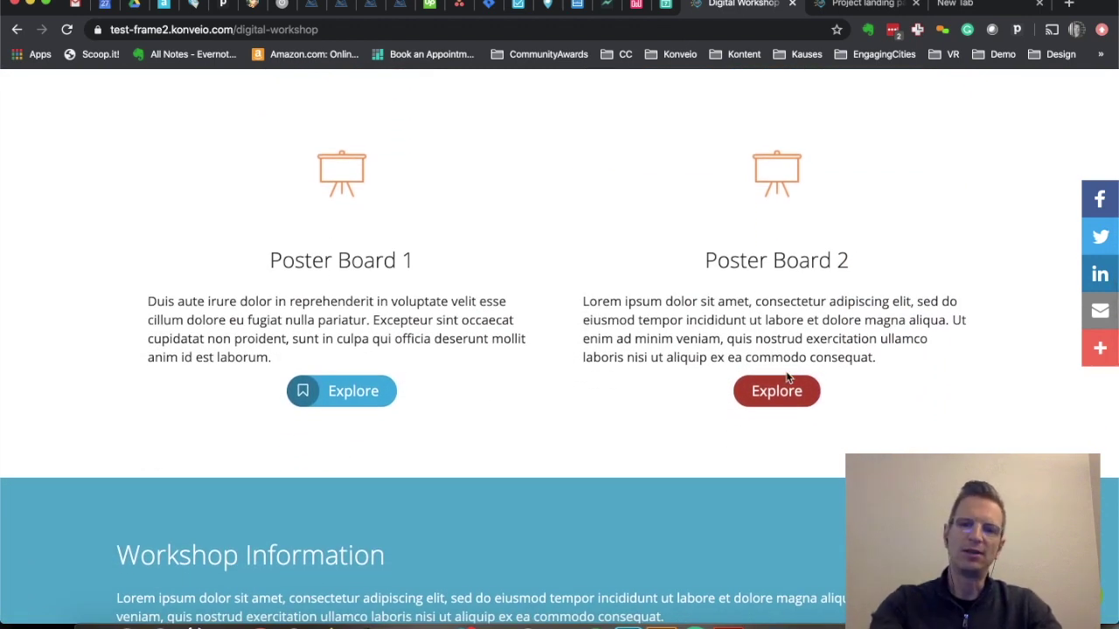
pyautogui.scroll(-1, 789, 378)
pyautogui.scroll(-4, 787, 376)
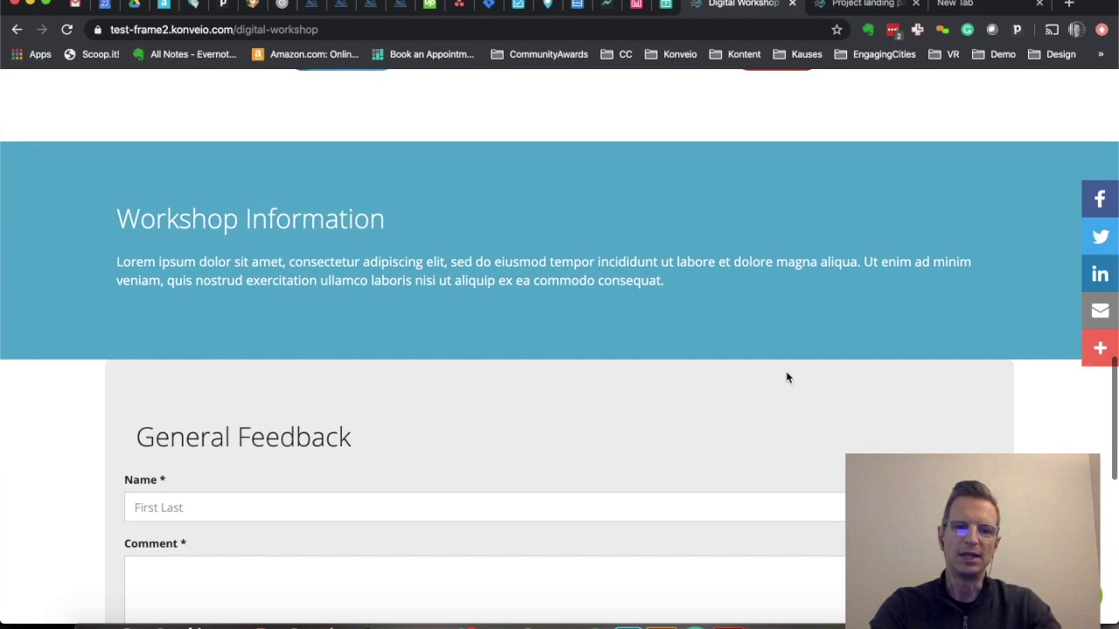
# Step: Visit the site's home page to view its document list, and return to the Digital Workshop page
pyautogui.scroll(15, 786, 378)
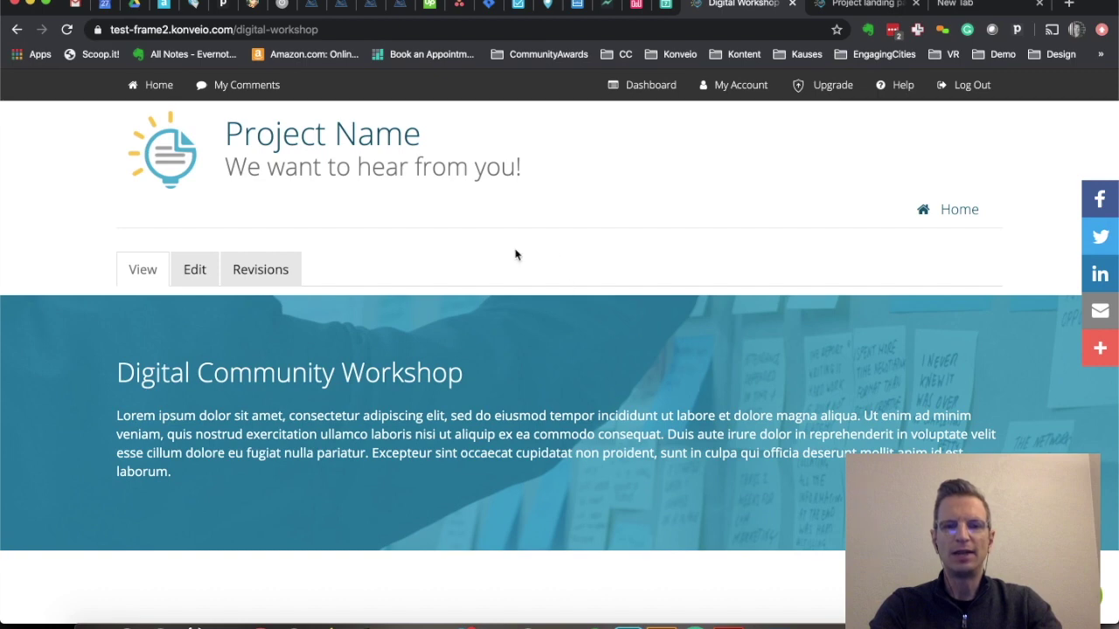
pyautogui.click(974, 204)
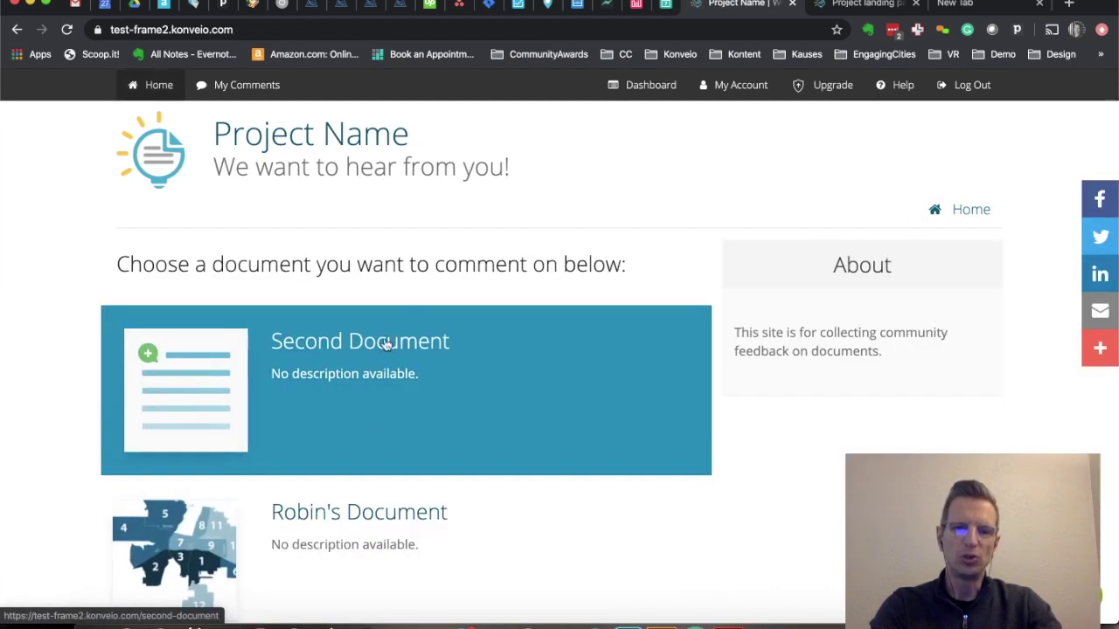
pyautogui.hscroll(-5, 600, 200)
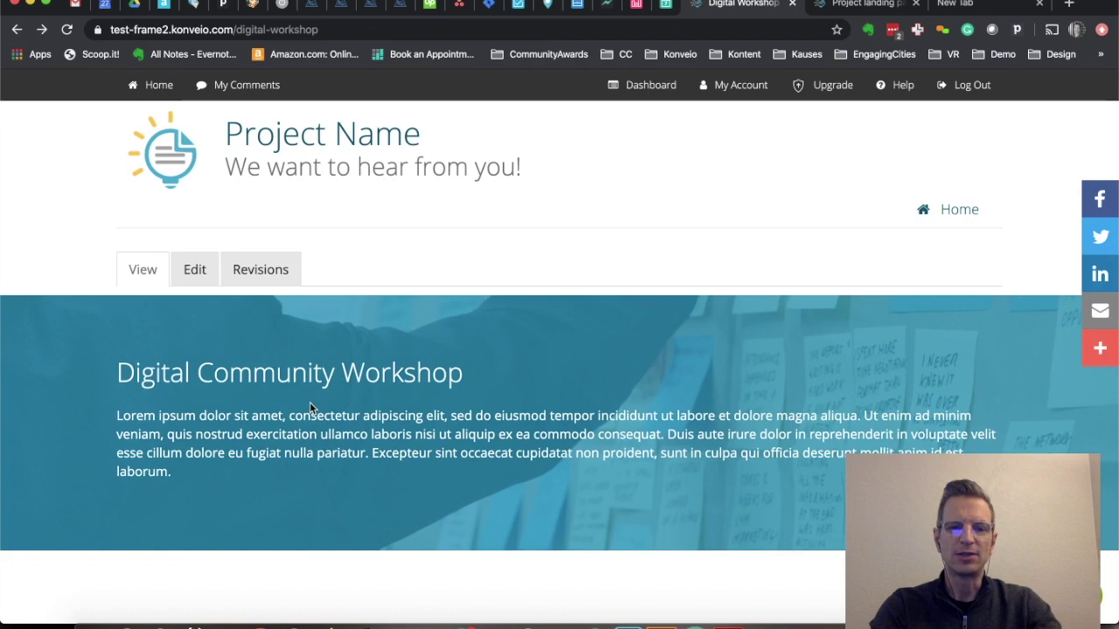
# Step: Edit the overview page to provide a site menu link titled Digital Workshop, and save the page
pyautogui.click(195, 271)
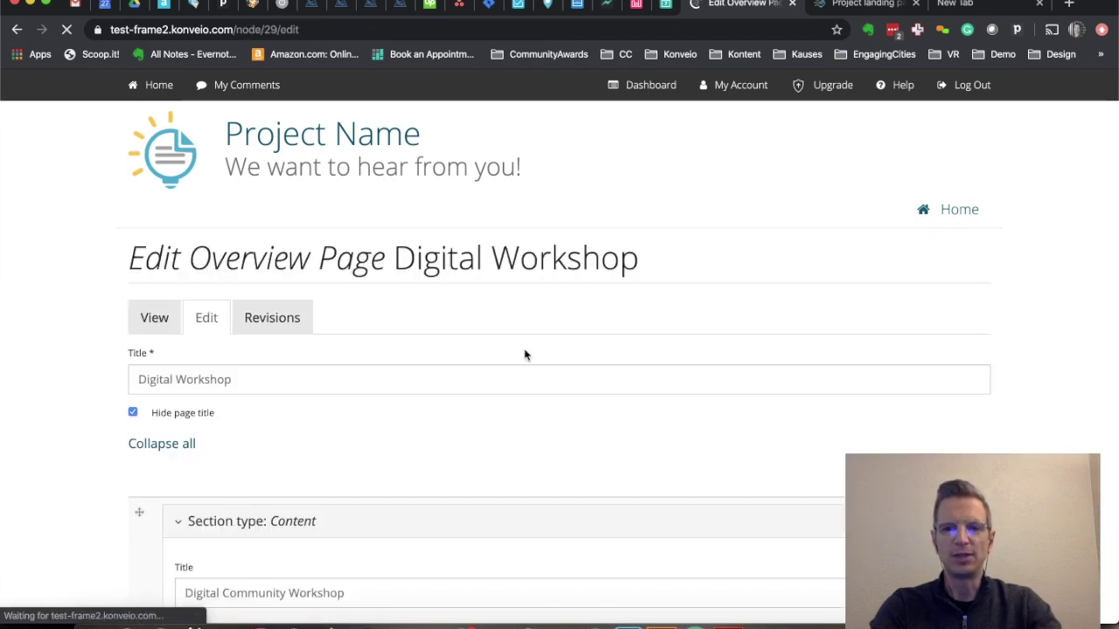
pyautogui.scroll(-10, 524, 352)
pyautogui.scroll(-20, 522, 354)
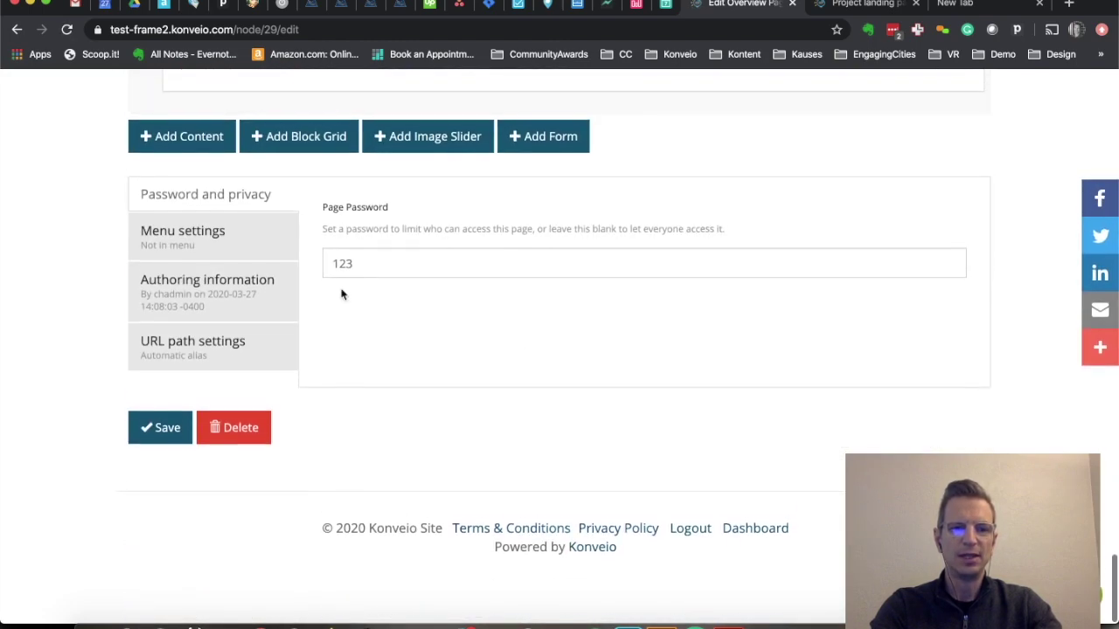
pyautogui.click(232, 251)
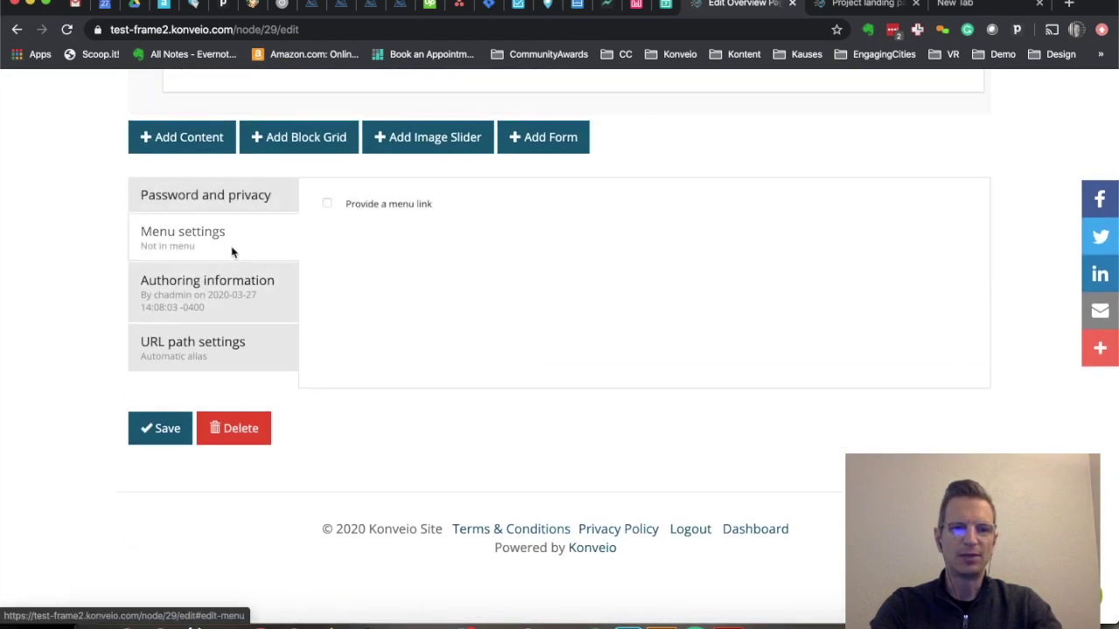
pyautogui.click(328, 206)
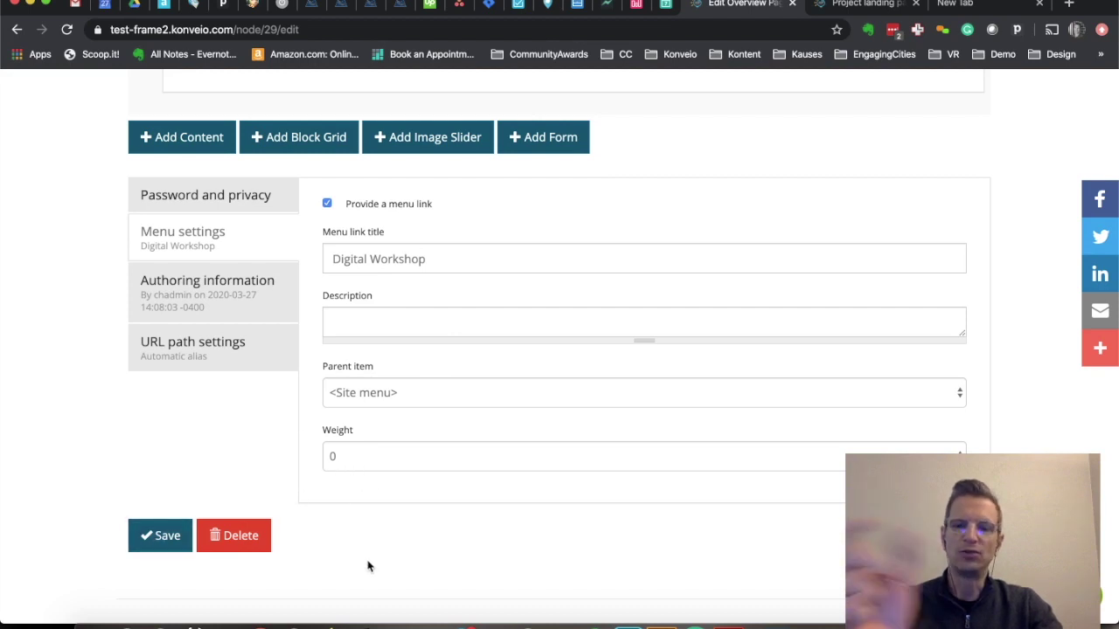
pyautogui.click(168, 536)
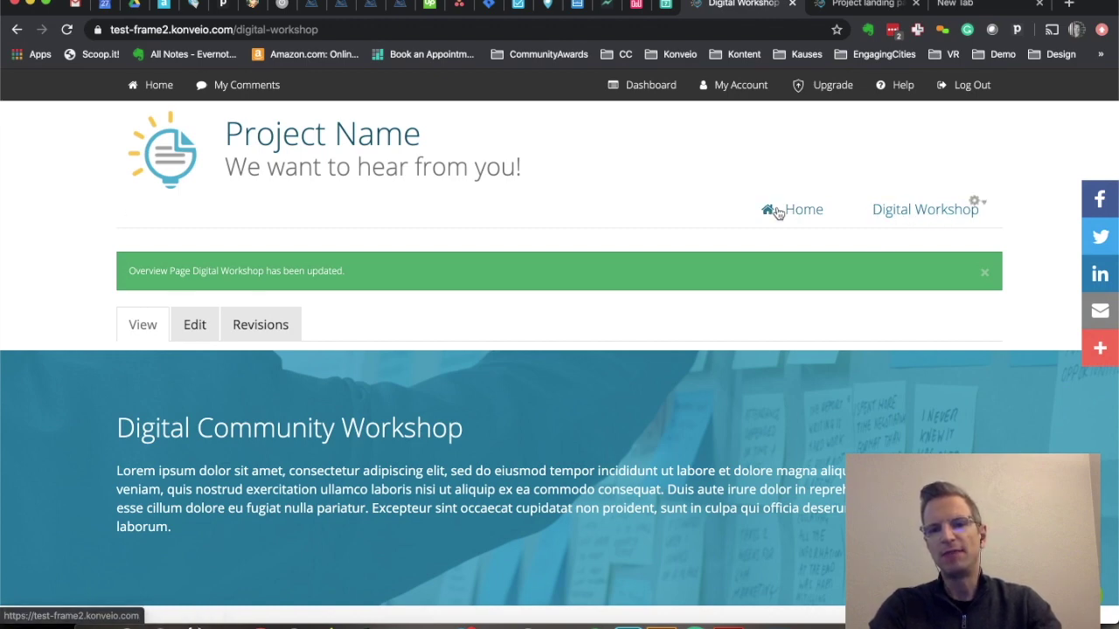
pyautogui.click(977, 205)
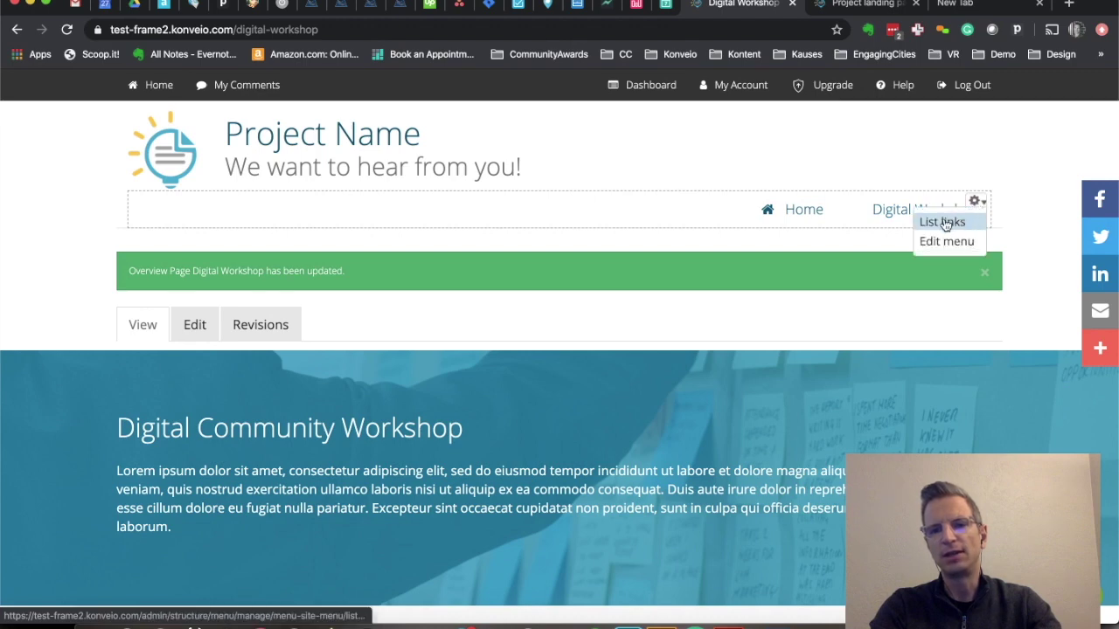
pyautogui.click(942, 223)
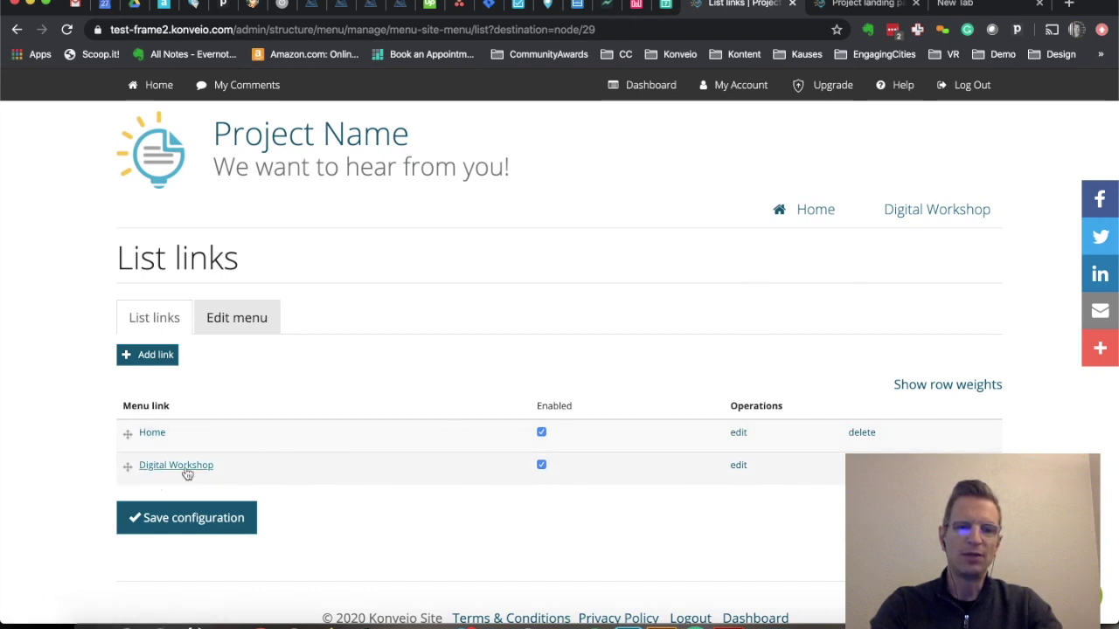
pyautogui.click(153, 358)
pyautogui.click(260, 392)
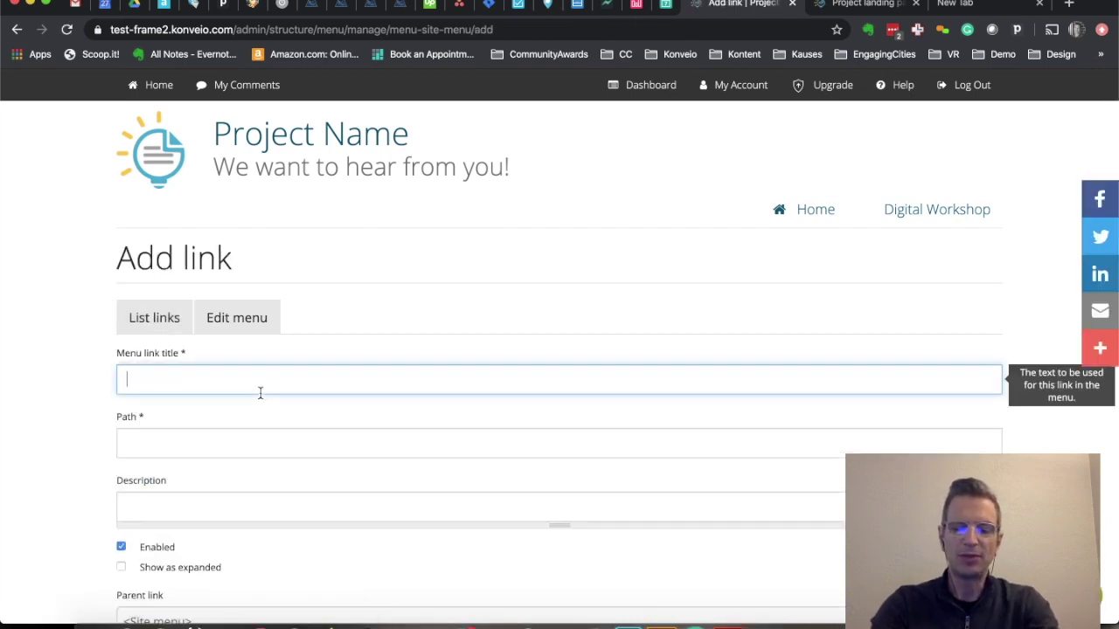
pyautogui.write('Website')
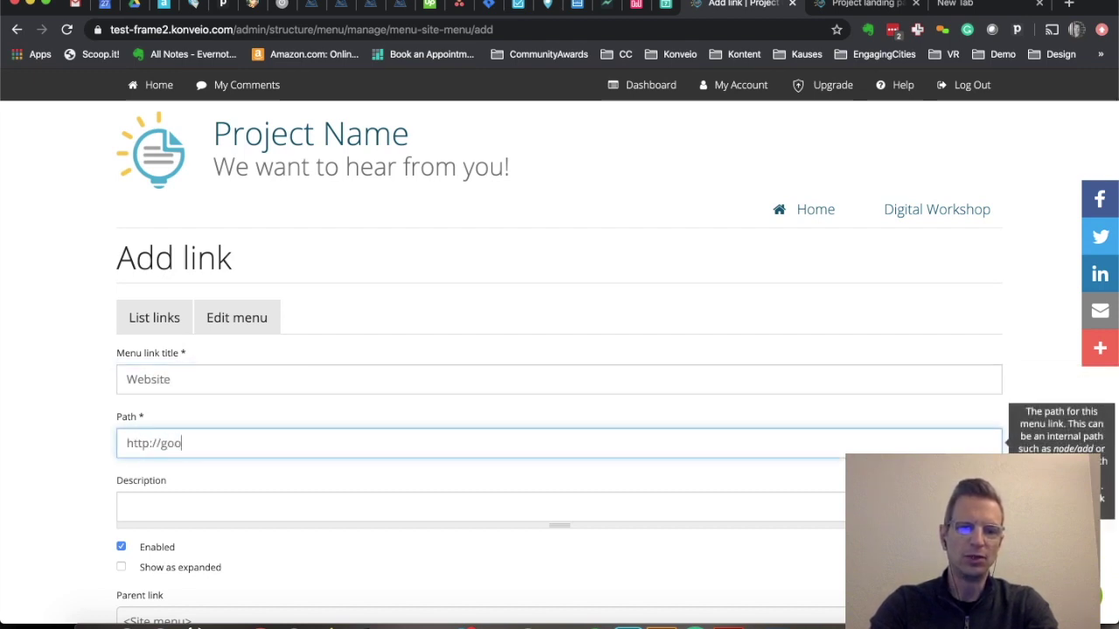
pyautogui.write('http://google.com')
pyautogui.scroll(-5, 254, 394)
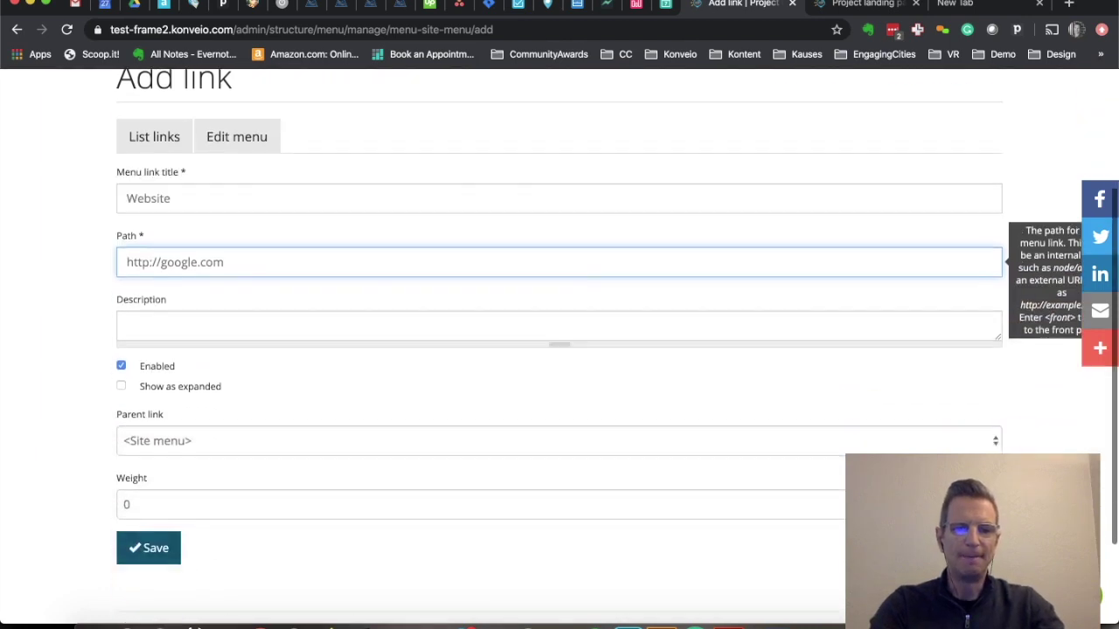
pyautogui.click(151, 430)
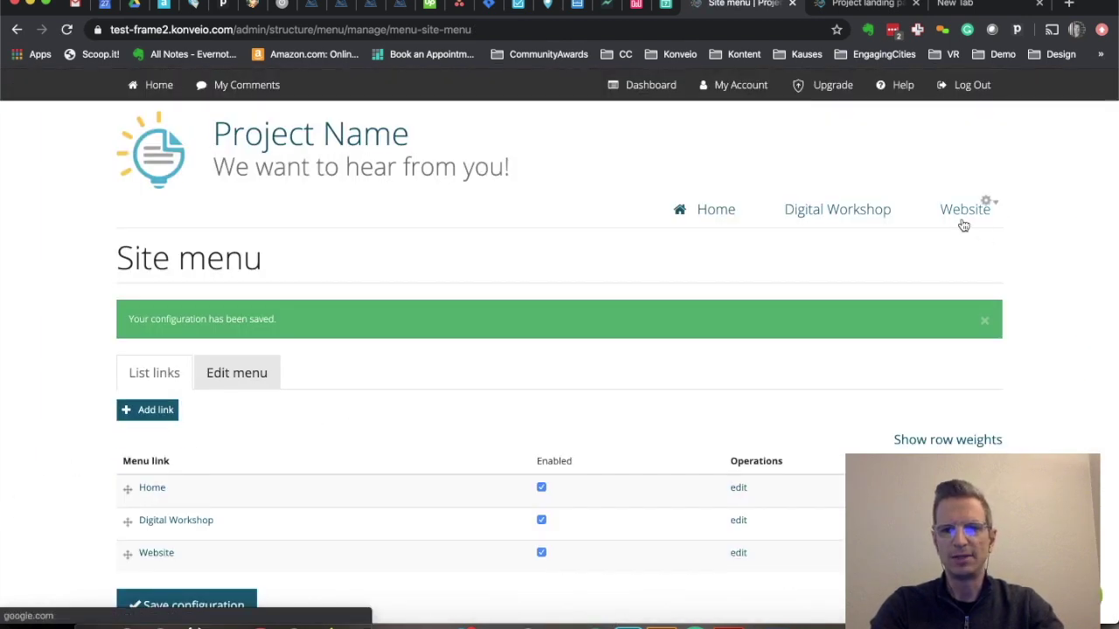
# Step: Move the Website link above Digital Workshop in the site menu and save the configuration
pyautogui.scroll(-1, 513, 301)
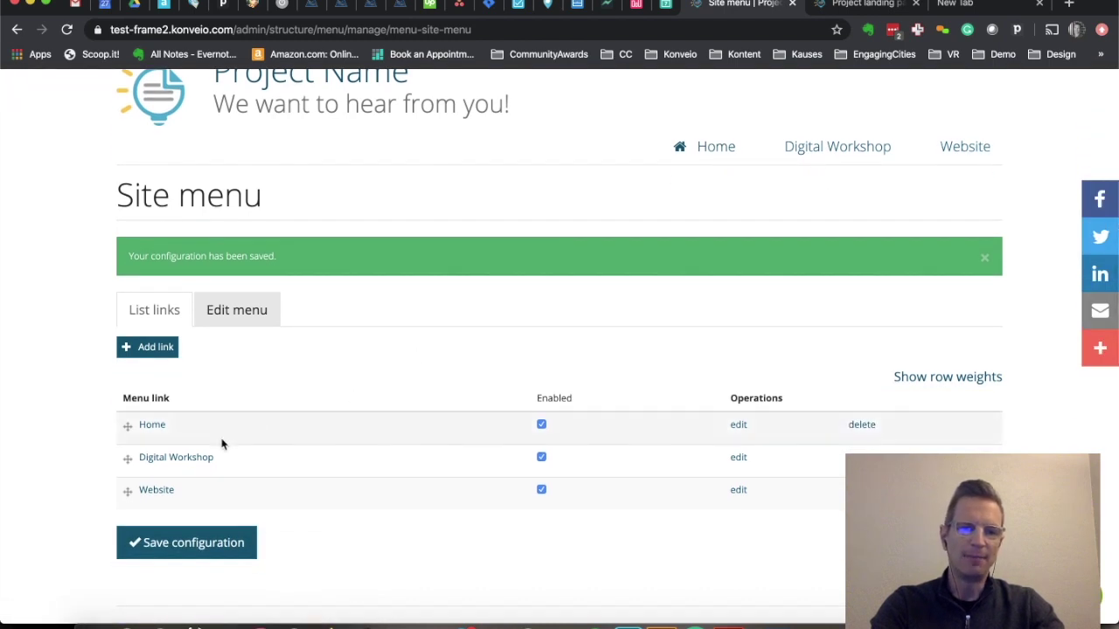
pyautogui.moveTo(127, 490); pyautogui.dragTo(128, 457)
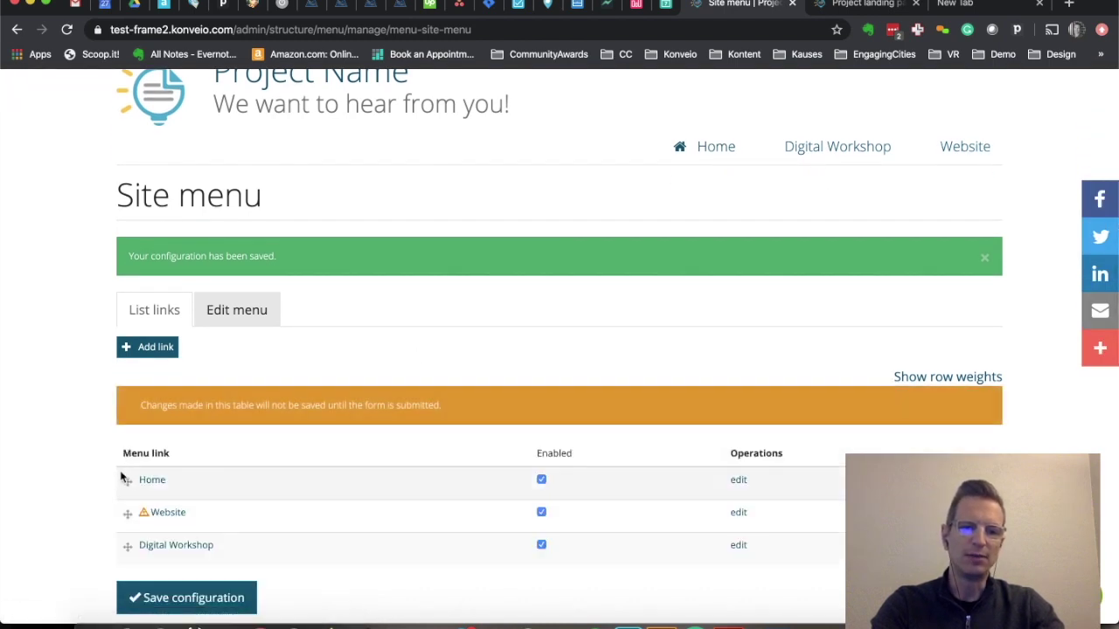
pyautogui.click(150, 597)
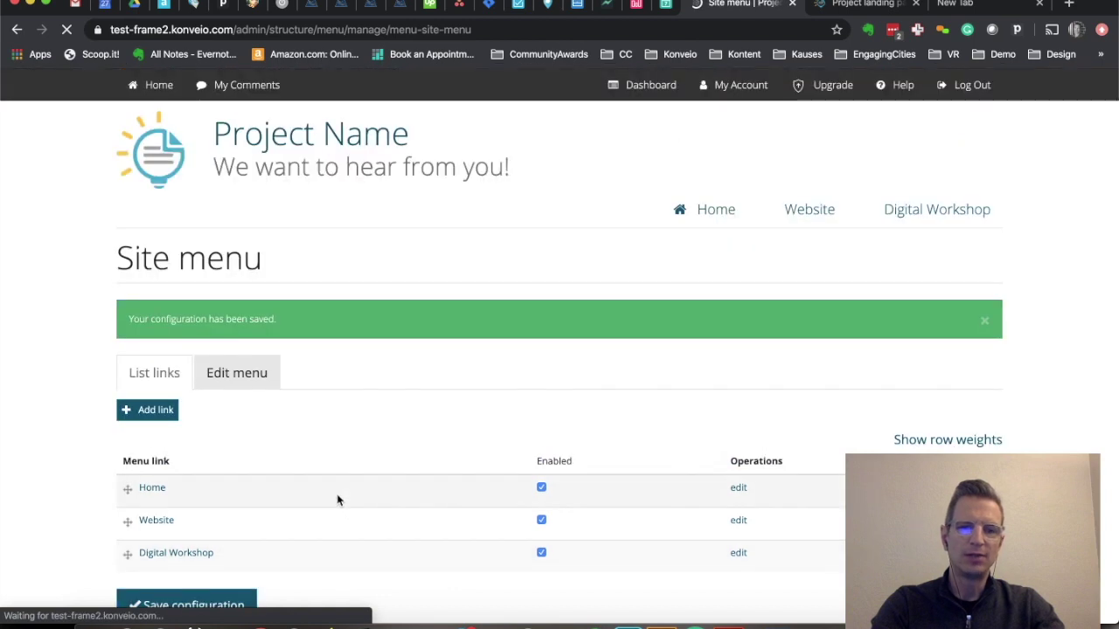
# Step: Nest the Website link under Digital Workshop in the site menu, save the configuration, and check the navigation's dropdown
pyautogui.scroll(-3, 338, 499)
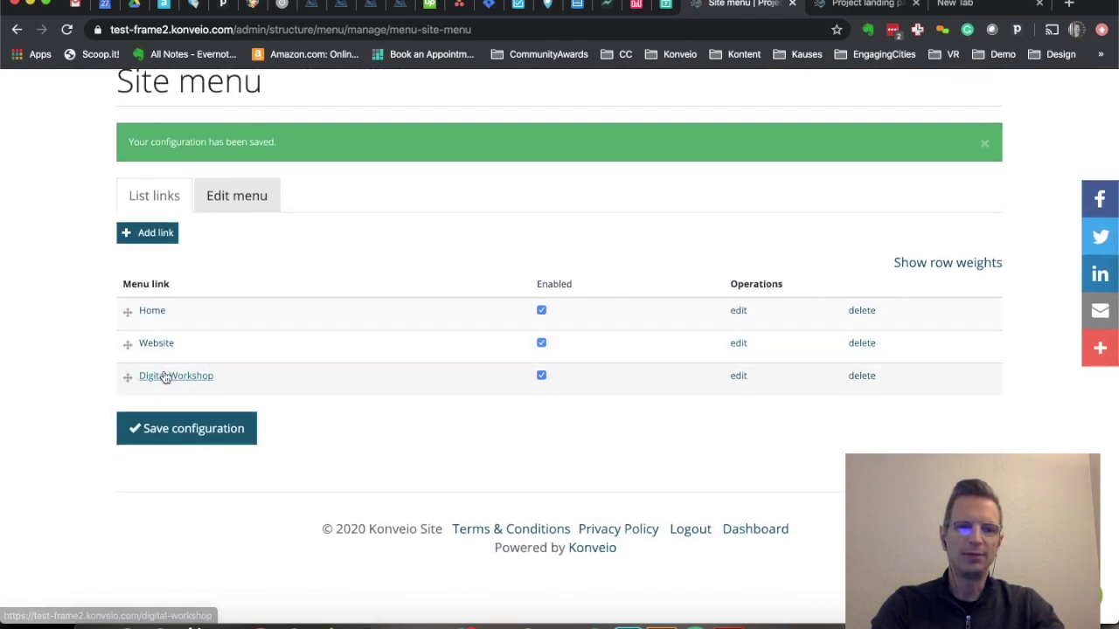
pyautogui.moveTo(128, 345); pyautogui.dragTo(142, 371)
pyautogui.click(183, 485)
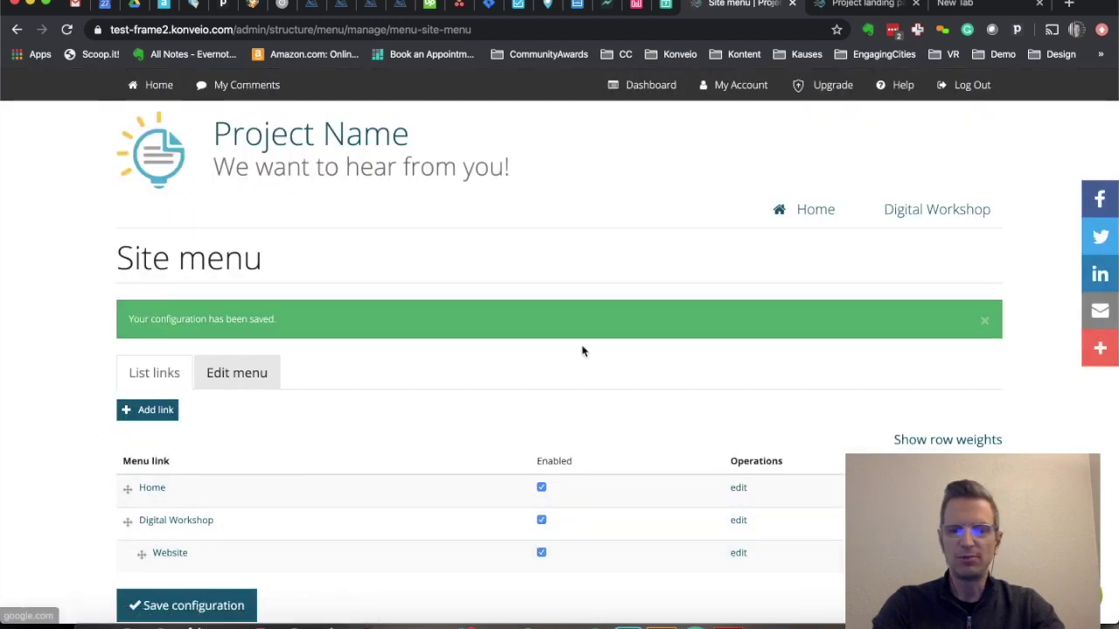
pyautogui.moveTo(906, 224)
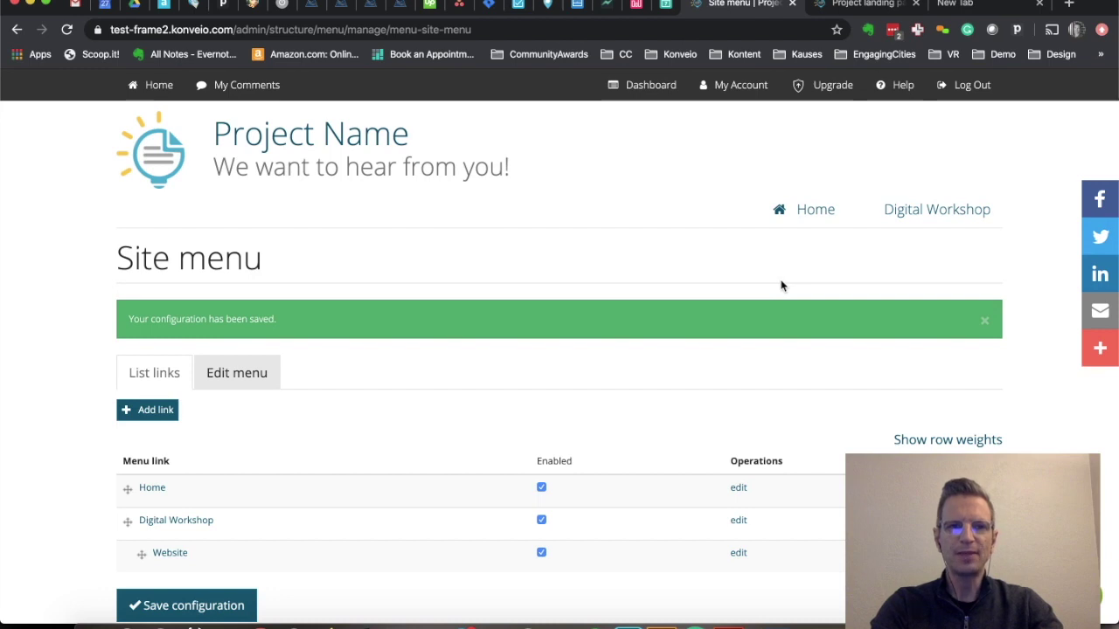
# Step: Visit the home page and dashboard, open the Digital Workshop page, and copy the digital-workshop path from its address
pyautogui.click(810, 211)
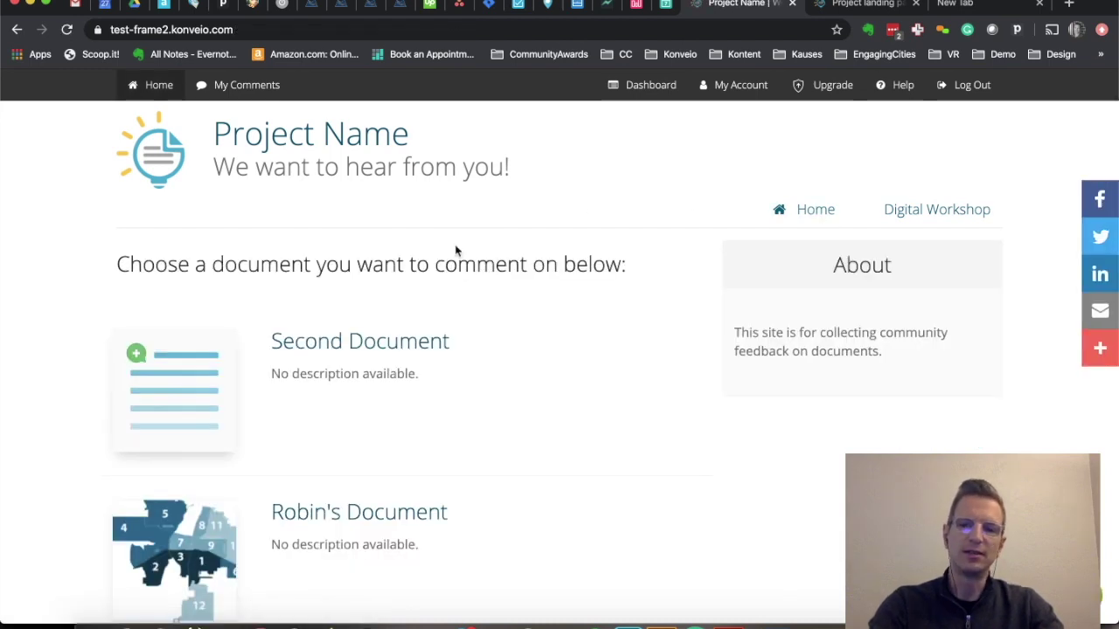
pyautogui.click(650, 99)
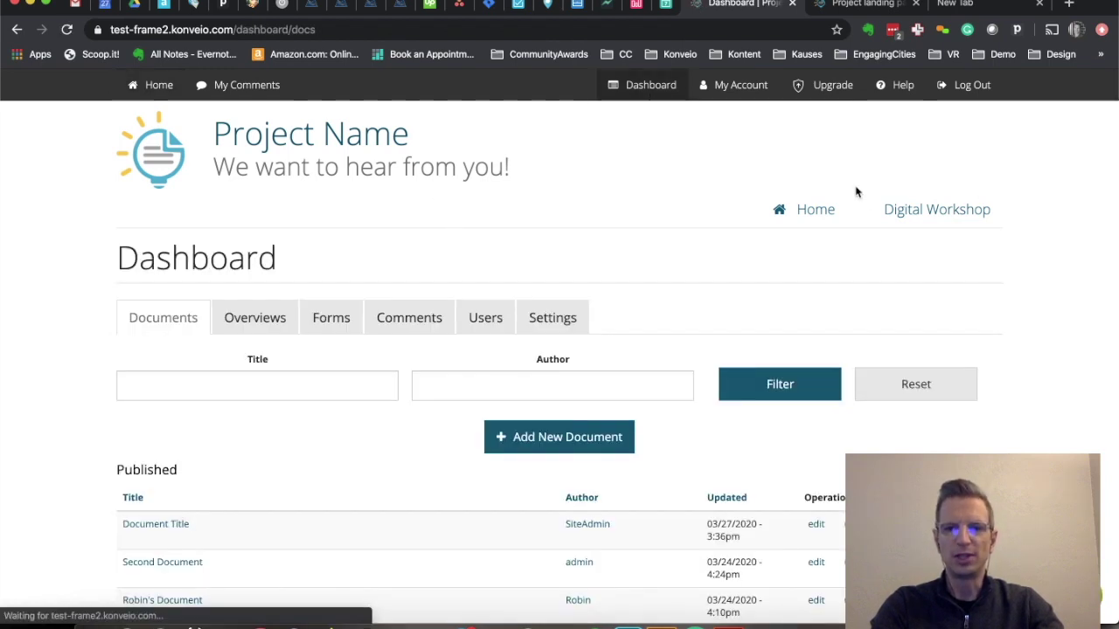
pyautogui.click(918, 214)
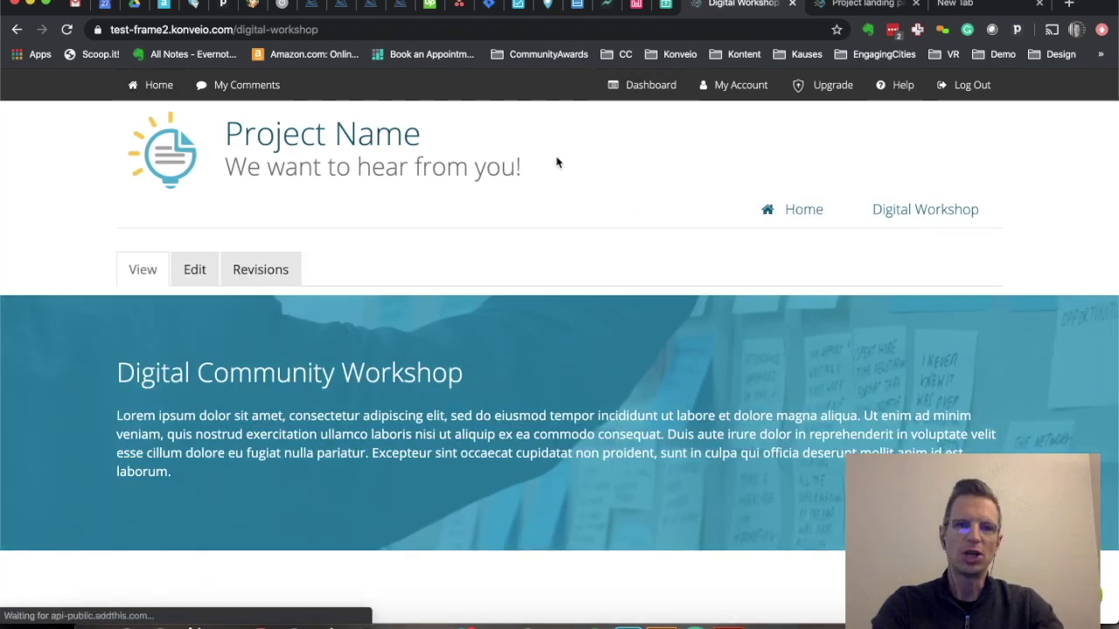
pyautogui.moveTo(325, 30); pyautogui.dragTo(239, 28)
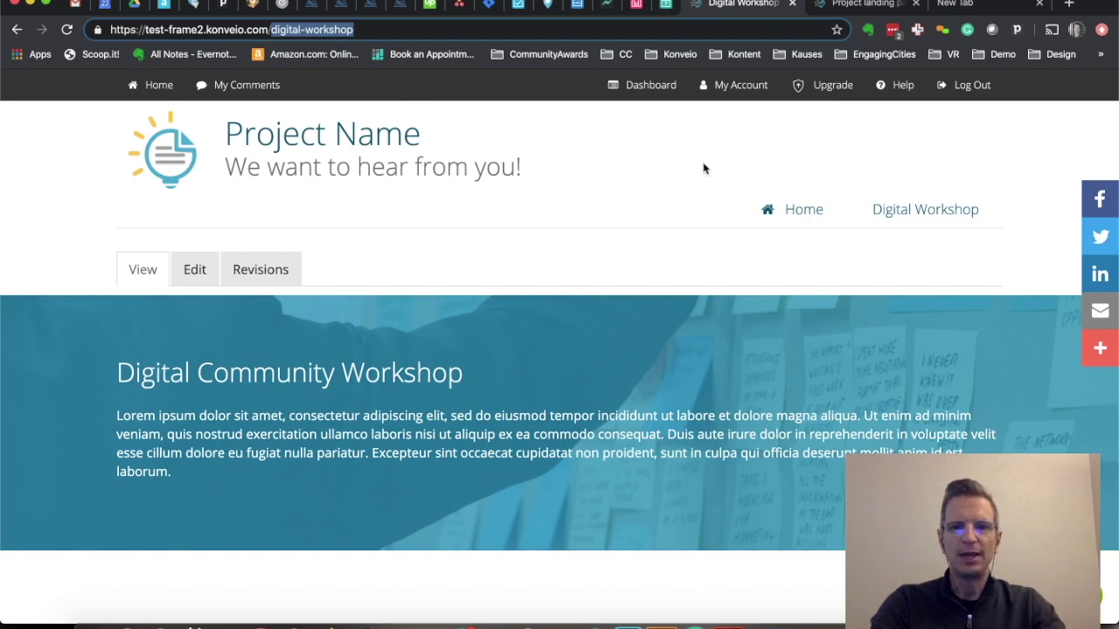
# Step: Set the default front page to digital-workshop in the site's advanced settings, save, and check the home page
pyautogui.click(647, 92)
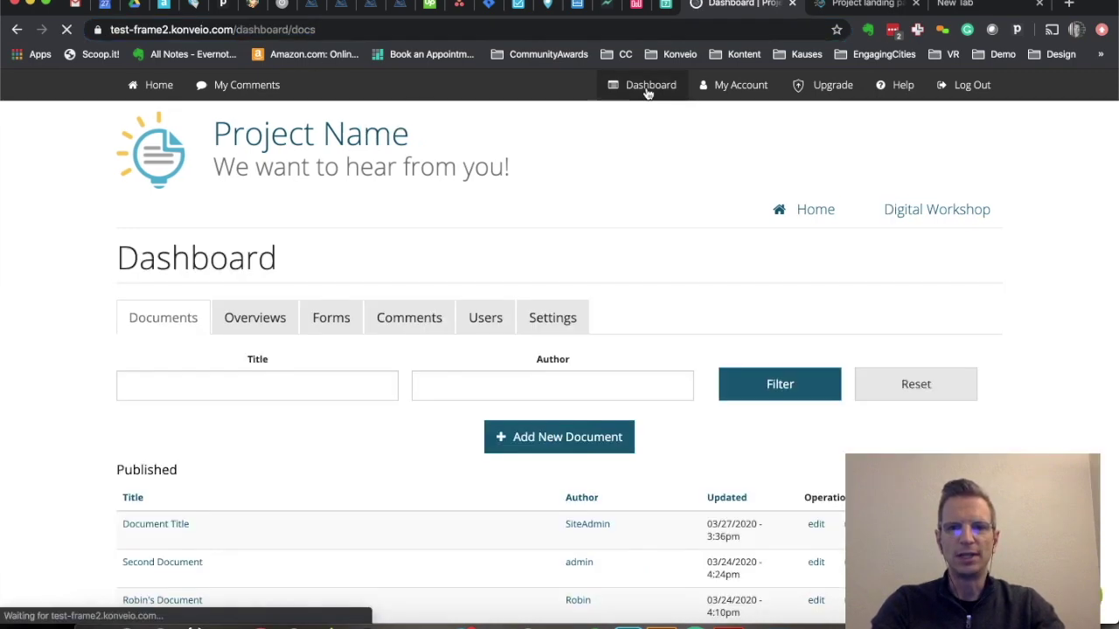
pyautogui.click(557, 323)
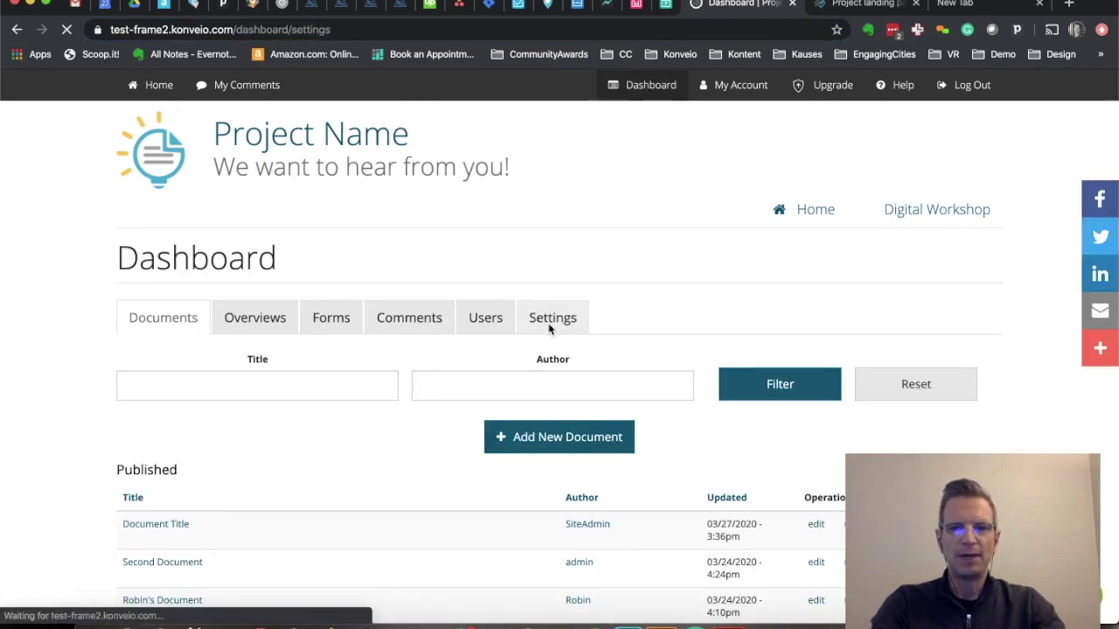
pyautogui.scroll(-6, 333, 406)
pyautogui.scroll(-3, 332, 406)
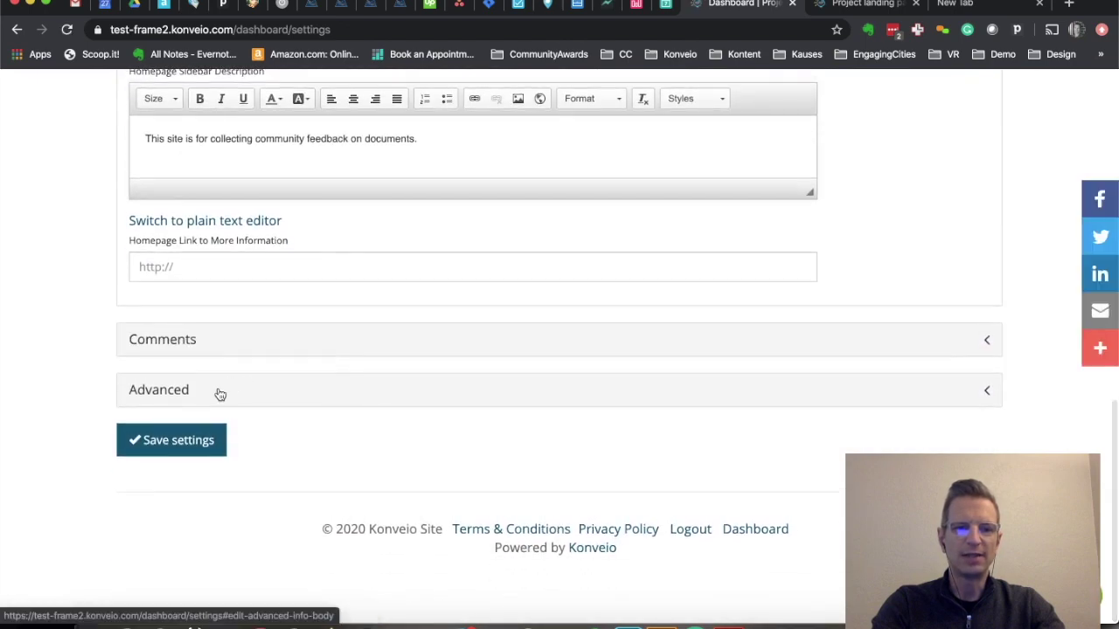
pyautogui.click(207, 394)
pyautogui.scroll(-4, 271, 404)
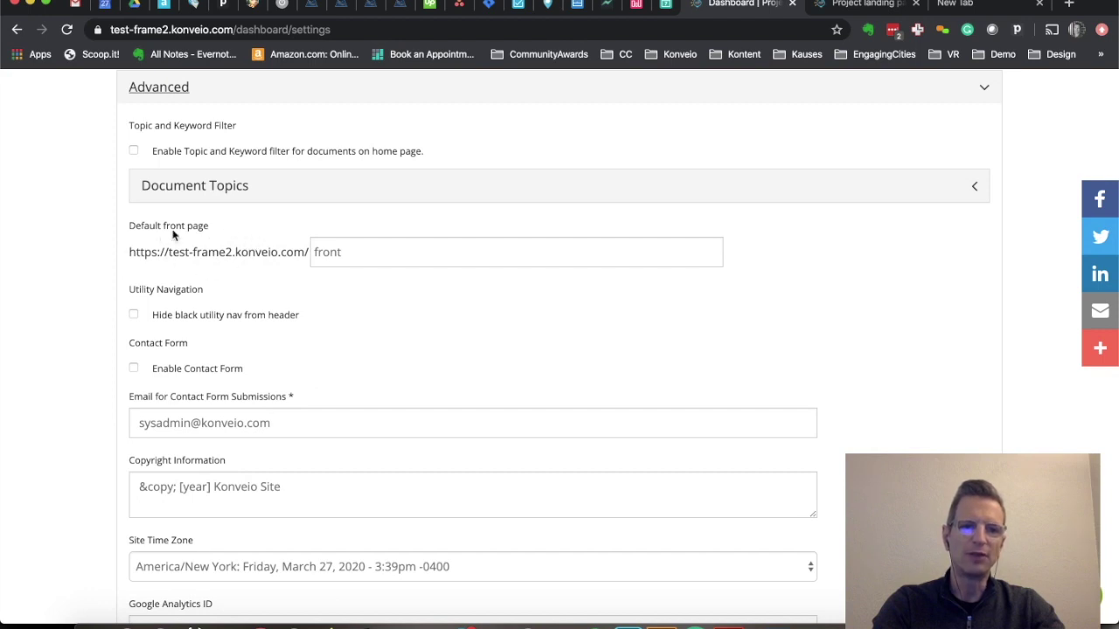
pyautogui.moveTo(394, 250); pyautogui.dragTo(317, 252)
pyautogui.write('digital-workshop')
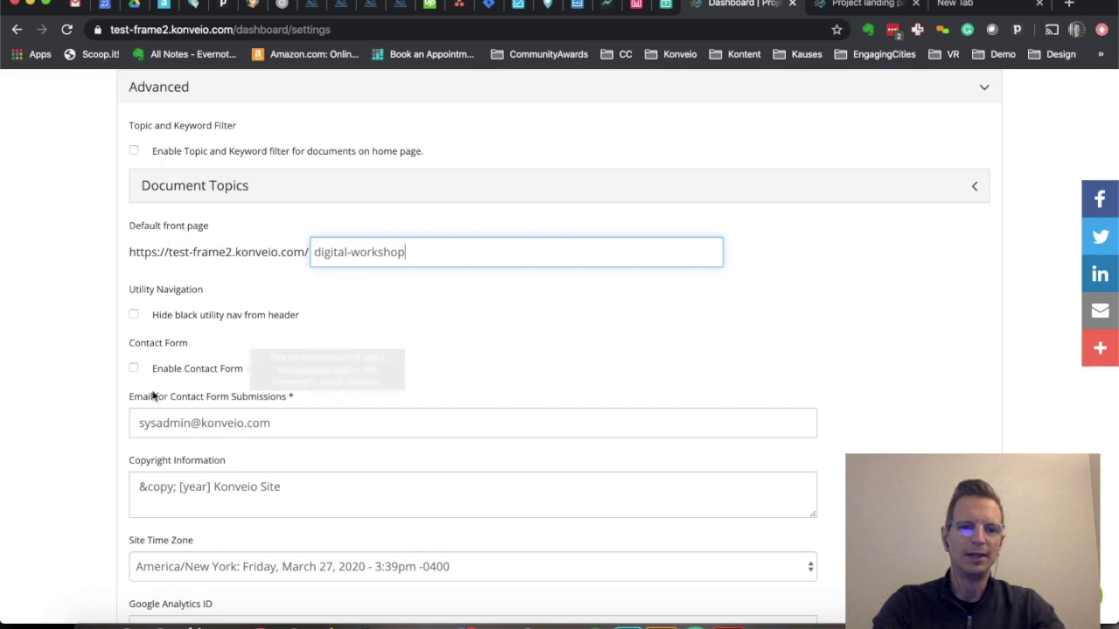
pyautogui.scroll(-5, 70, 420)
pyautogui.click(158, 486)
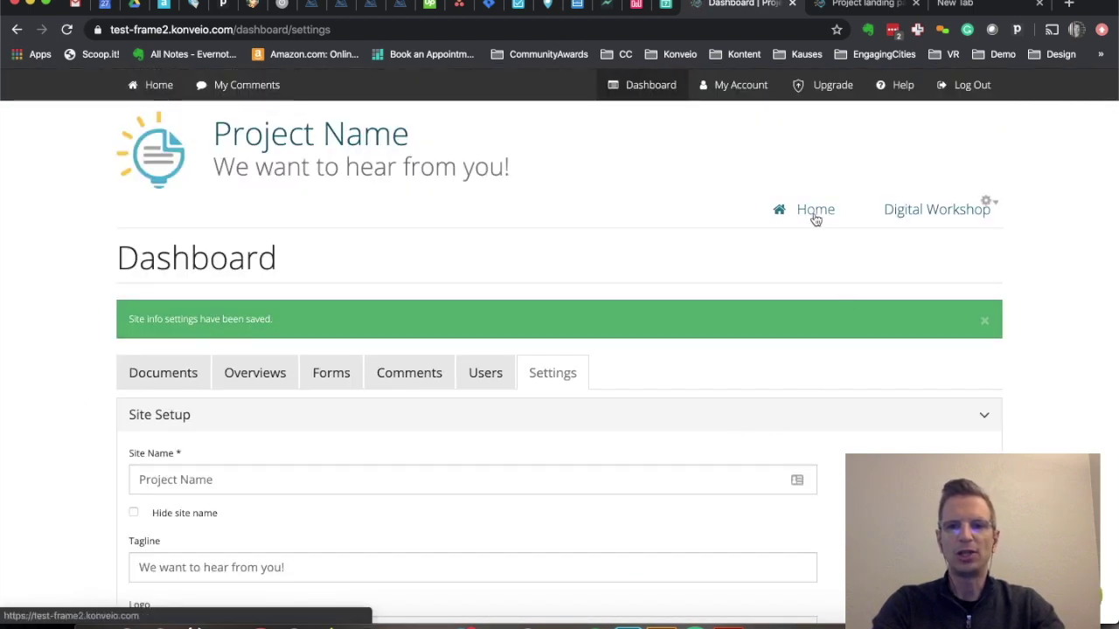
pyautogui.click(815, 214)
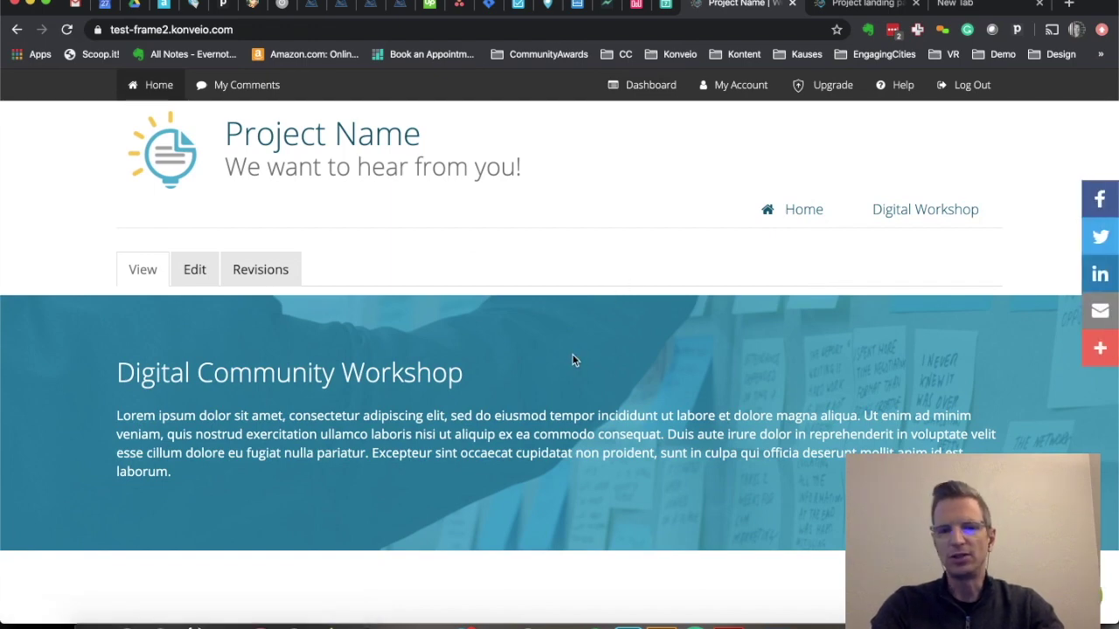
# Step: Return to the site settings and review the comment options for commenting without logging in, character limit, and comment types
pyautogui.hscroll(-5, 572, 360)
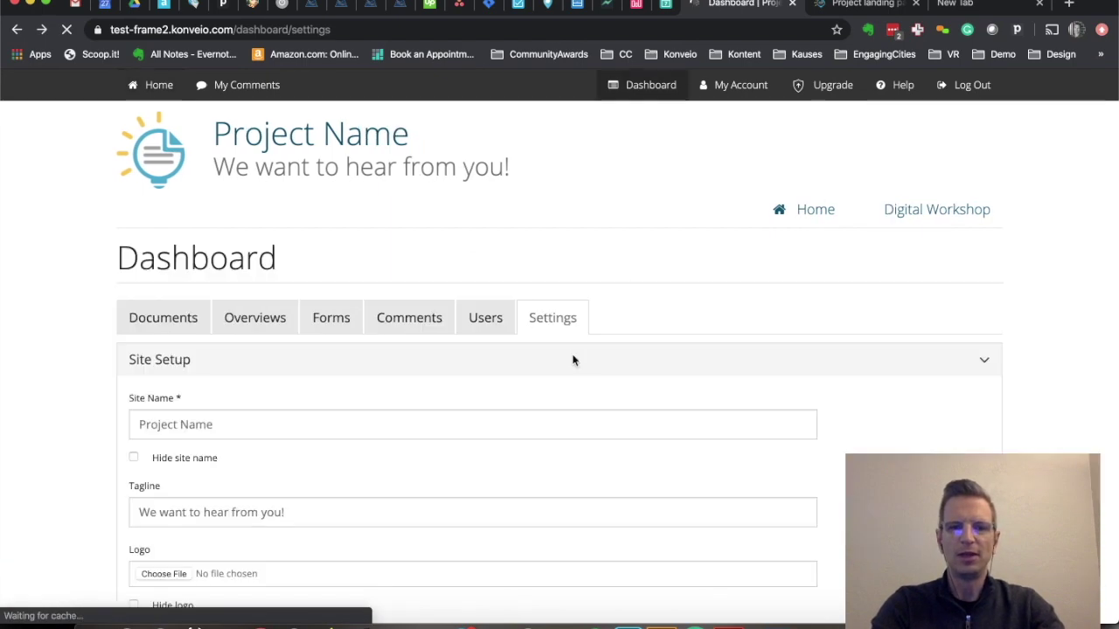
pyautogui.scroll(-10, 573, 360)
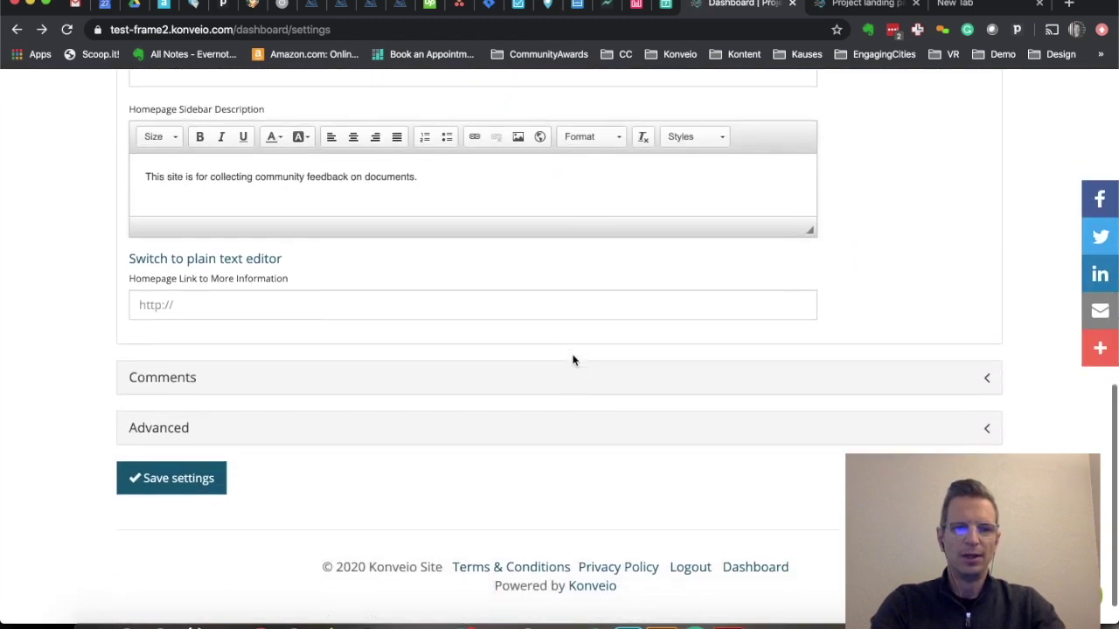
pyautogui.click(250, 352)
pyautogui.scroll(-3, 252, 353)
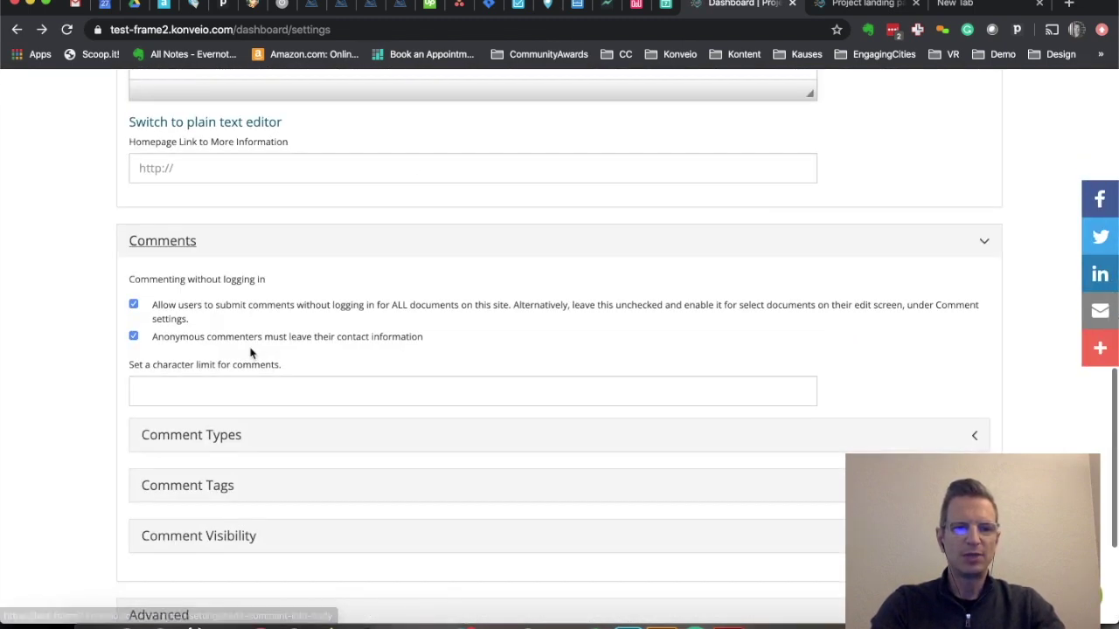
pyautogui.scroll(-2, 250, 352)
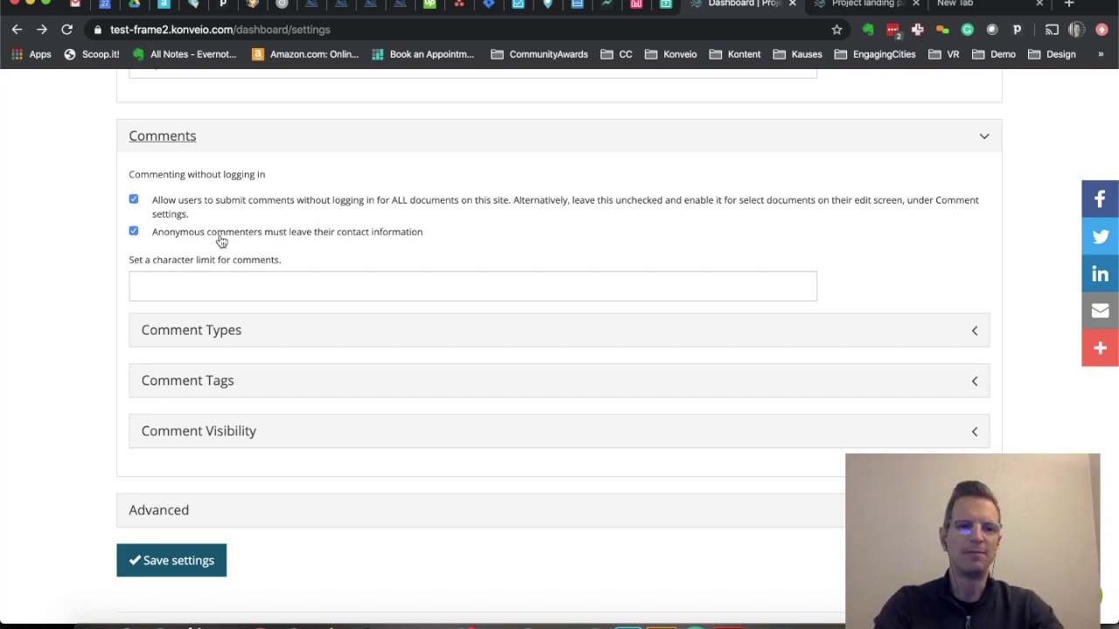
pyautogui.rightClick(195, 331)
pyautogui.click(167, 333)
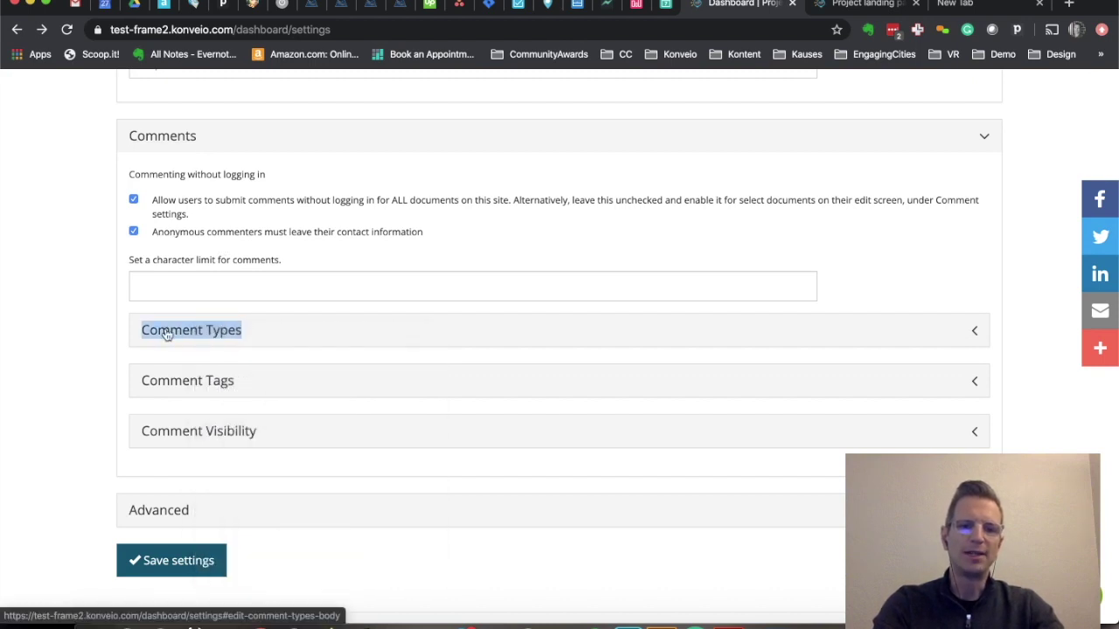
pyautogui.click(167, 333)
pyautogui.scroll(-5, 157, 336)
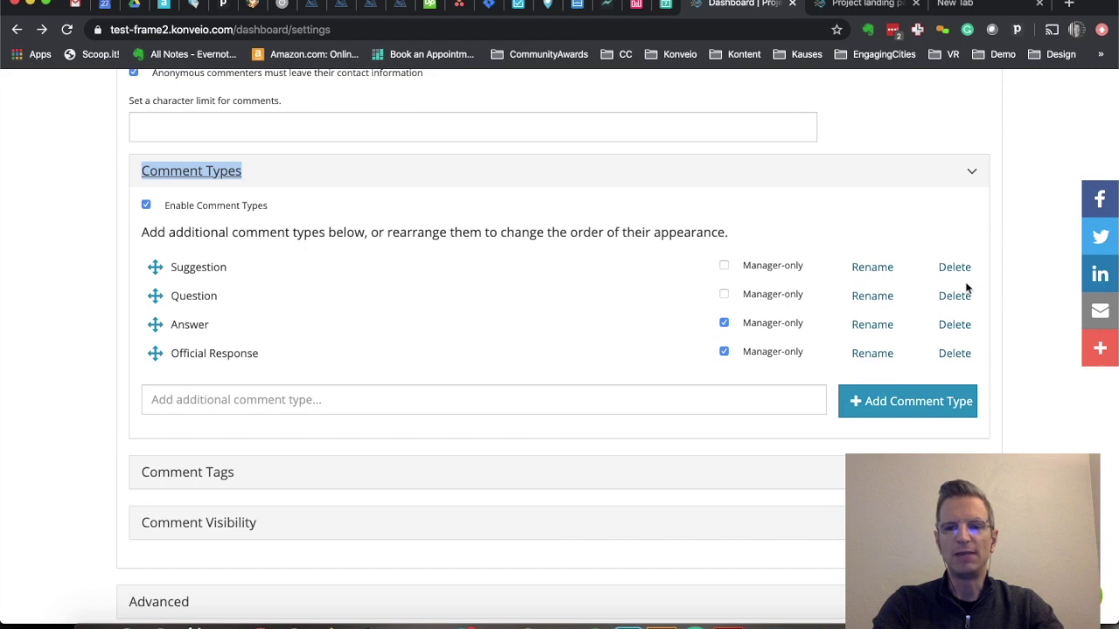
pyautogui.scroll(-3, 586, 377)
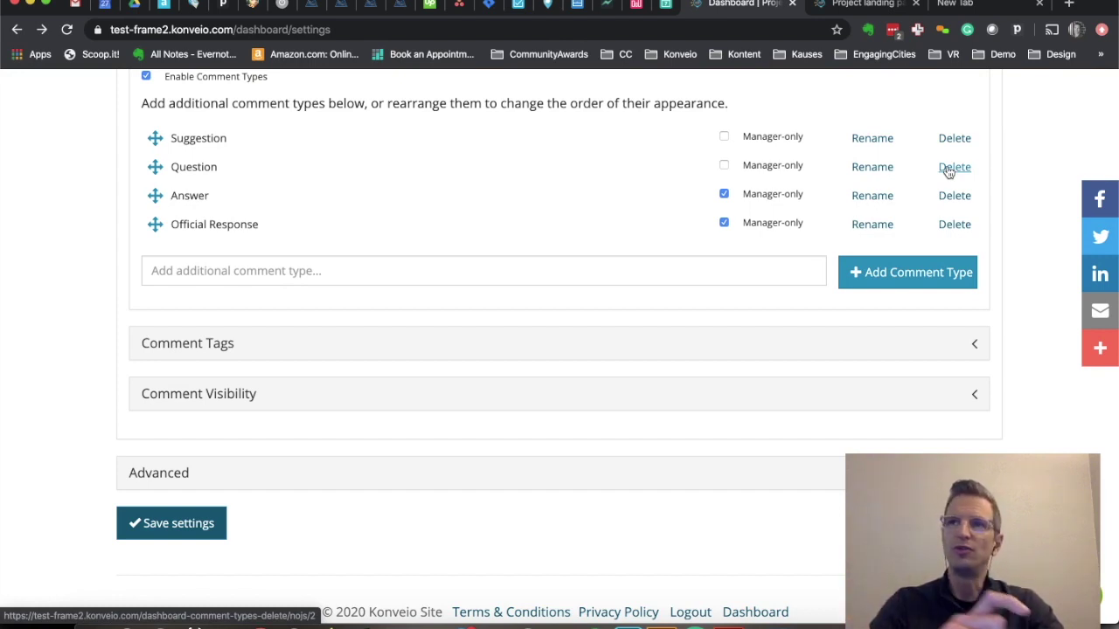
# Step: Expand the comment tags settings and review the existing tags and the options to rename, delete, or add them
pyautogui.click(238, 347)
pyautogui.scroll(3, 238, 348)
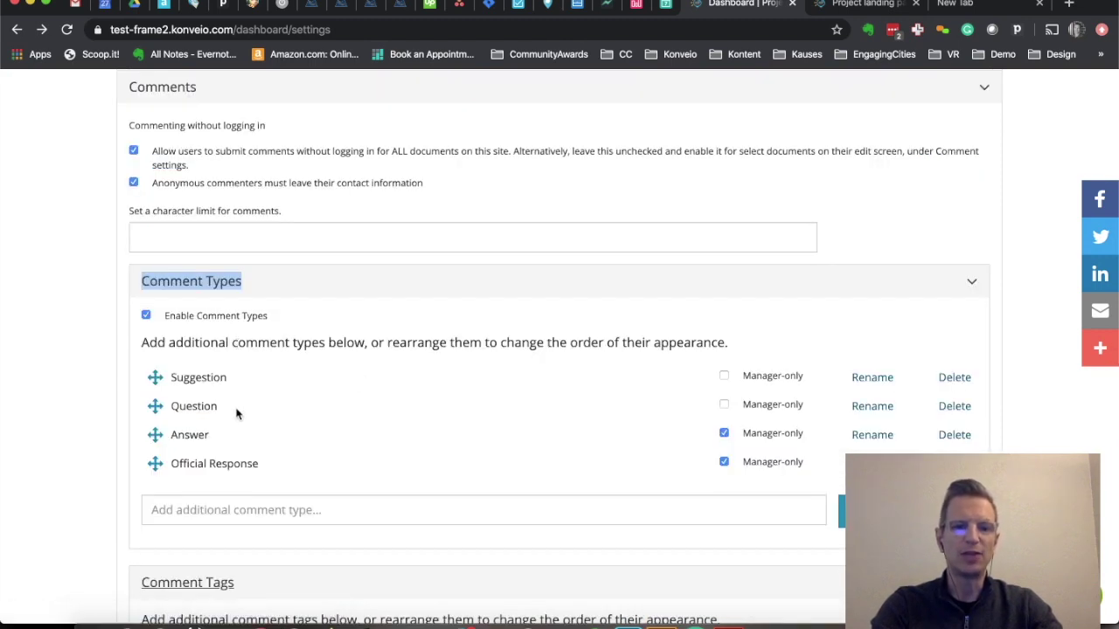
pyautogui.scroll(-3, 303, 380)
pyautogui.scroll(-1, 263, 350)
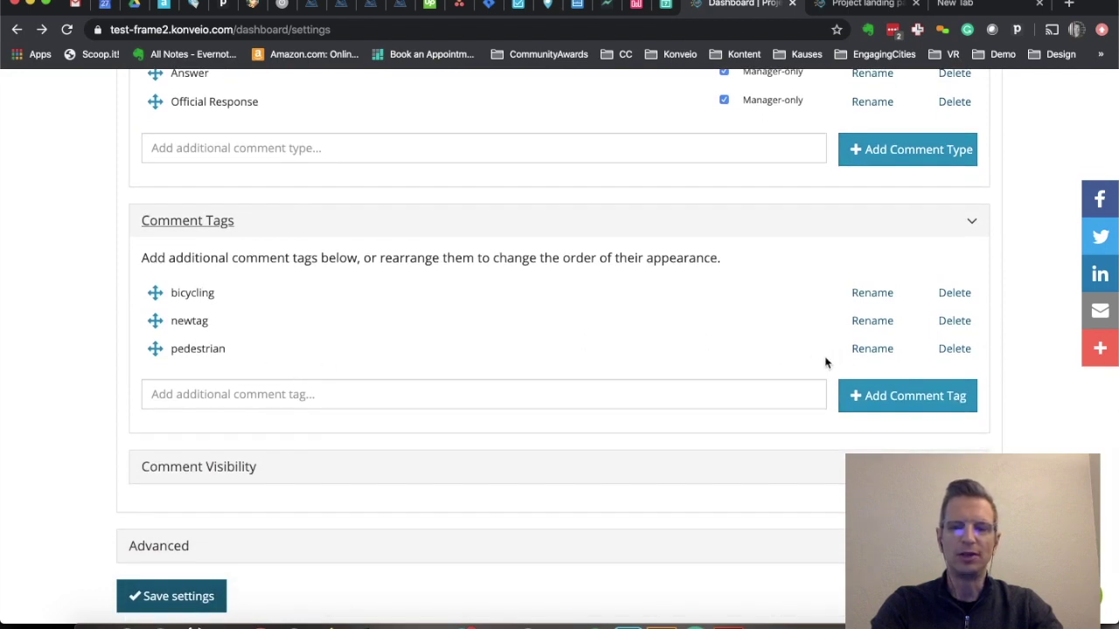
pyautogui.scroll(-2, 826, 362)
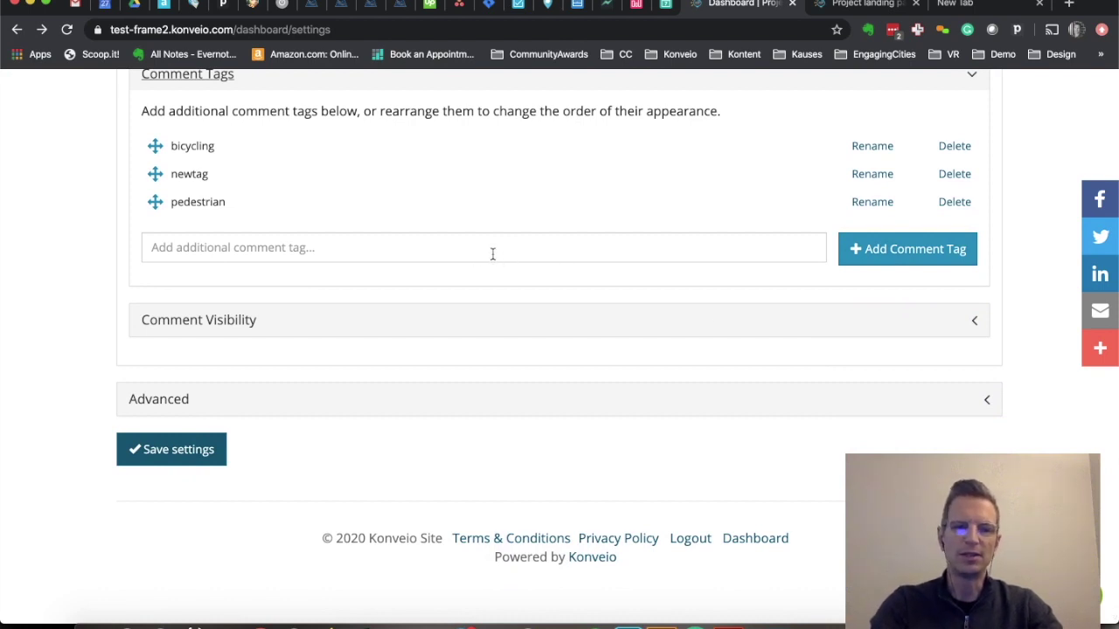
# Step: Try turning comment visibility off for unregistered and registered users, and enable both options again
pyautogui.click(354, 325)
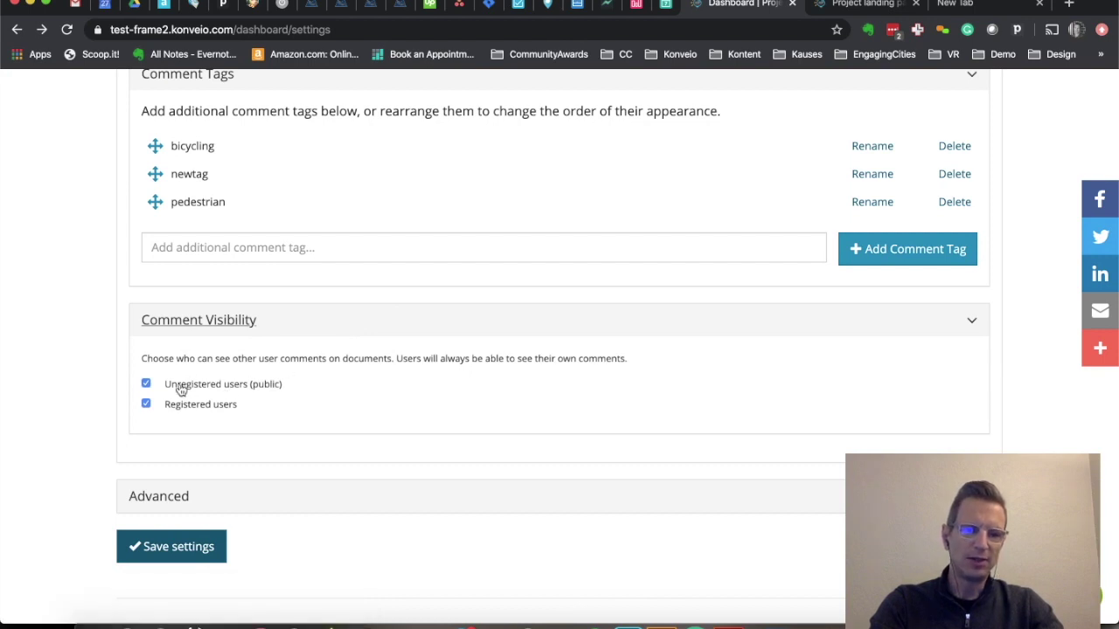
pyautogui.click(146, 384)
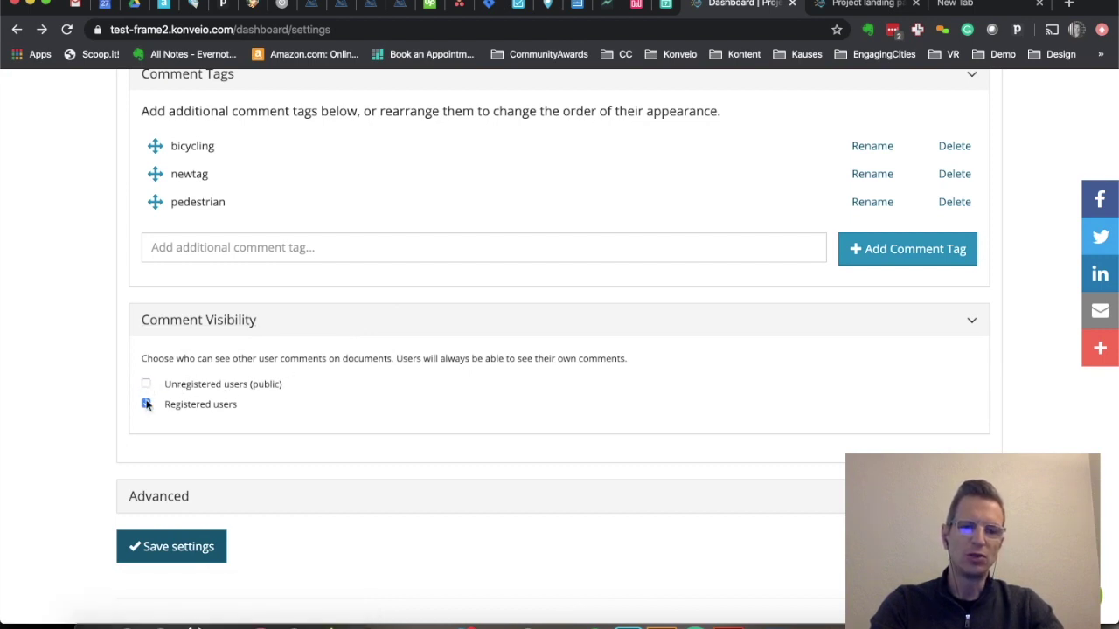
pyautogui.click(147, 404)
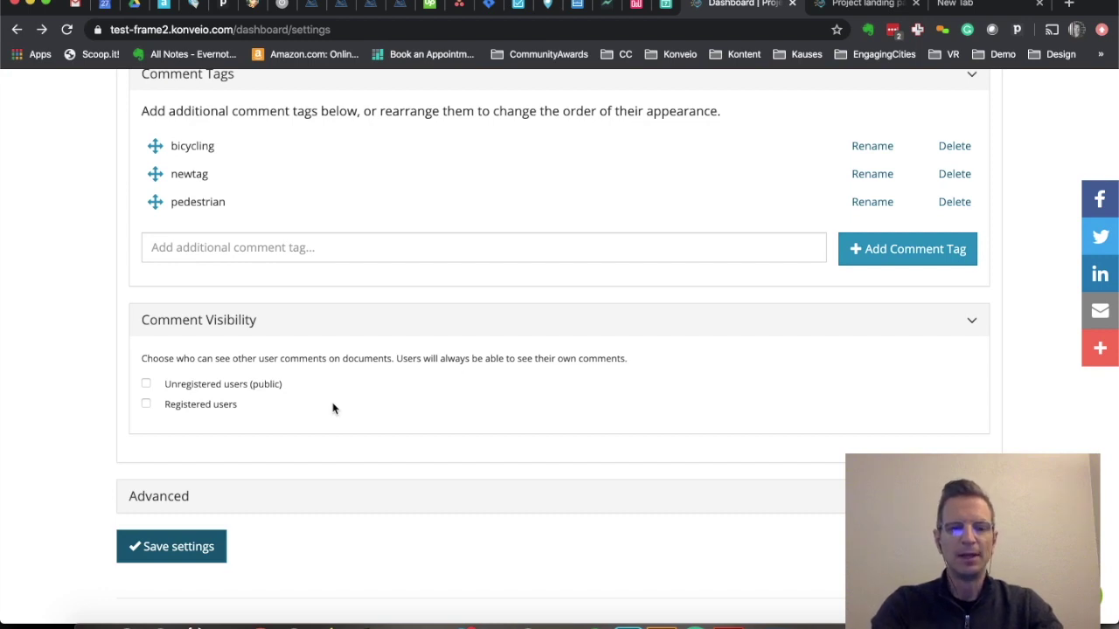
pyautogui.click(146, 405)
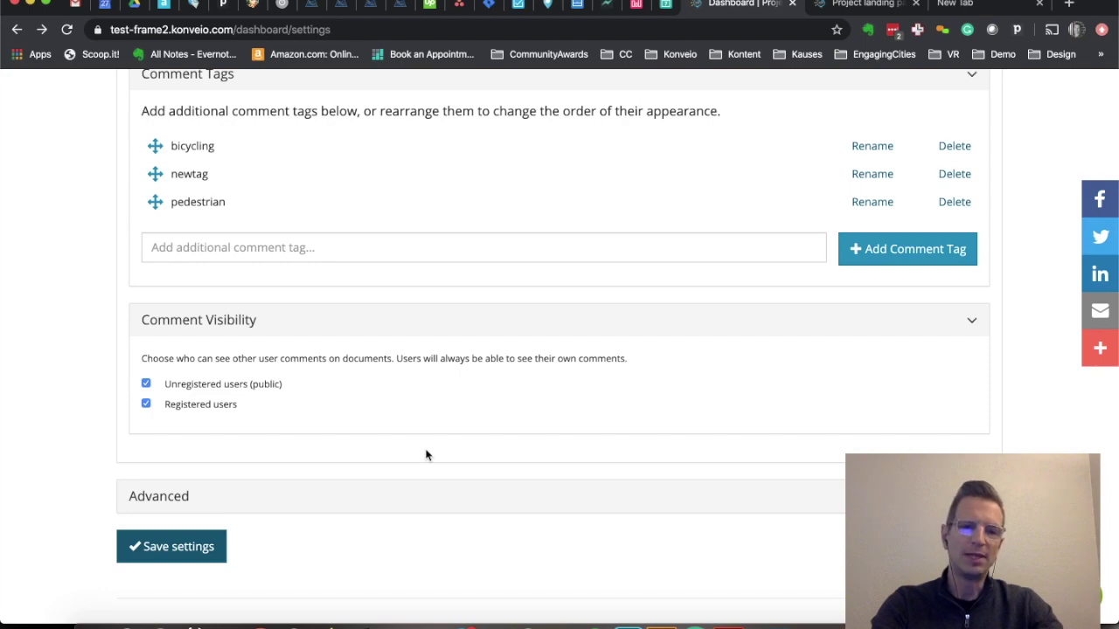
# Step: Look over the support message form's name, email, and question fields, and minimize the form without sending anything
pyautogui.scroll(15, 426, 455)
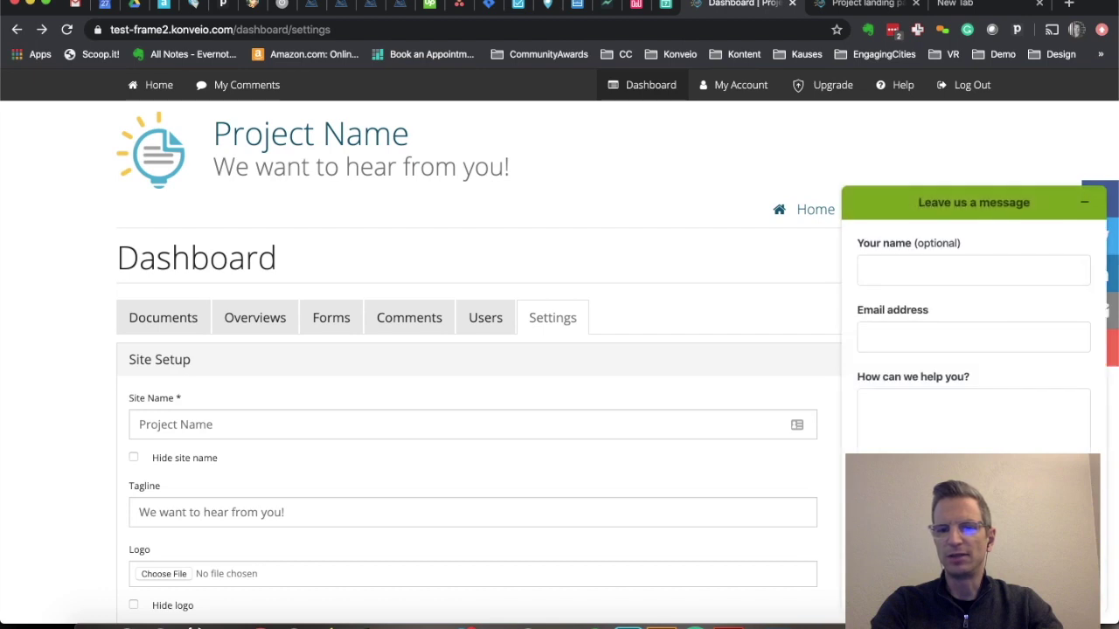
pyautogui.click(939, 279)
pyautogui.click(970, 408)
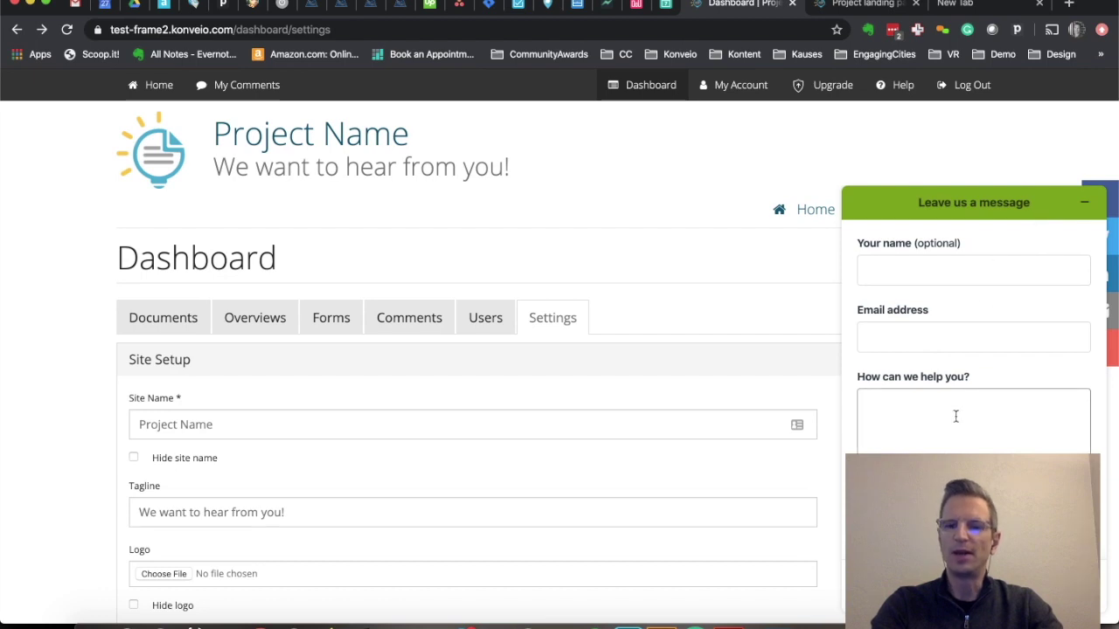
pyautogui.click(1082, 206)
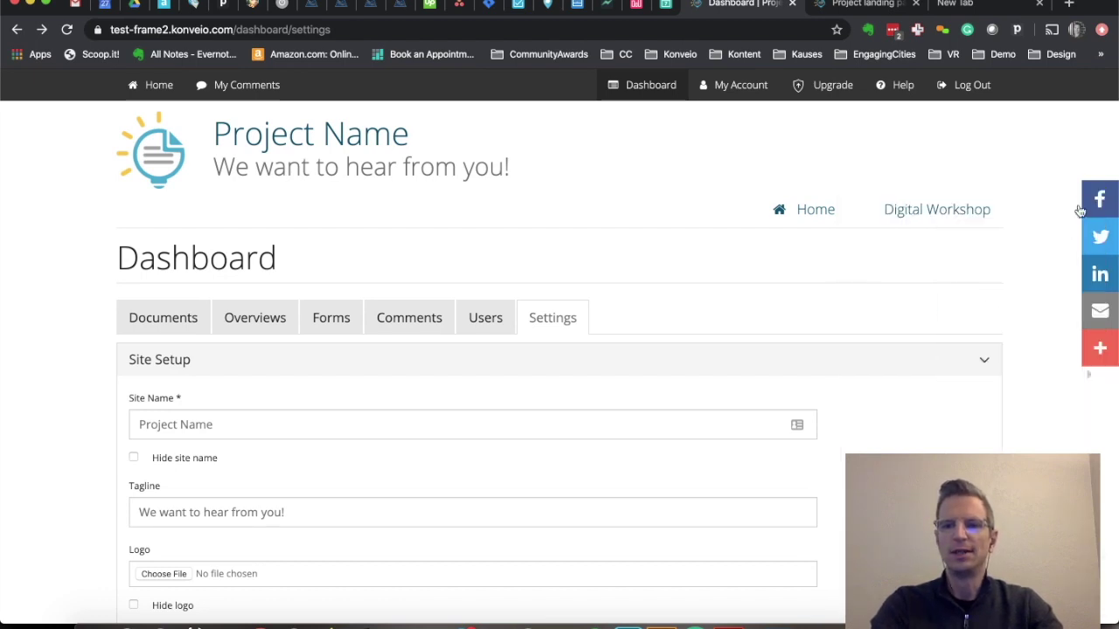
# Step: Open the Konveio help center and look through its admin and participant guides and FAQs
pyautogui.click(895, 88)
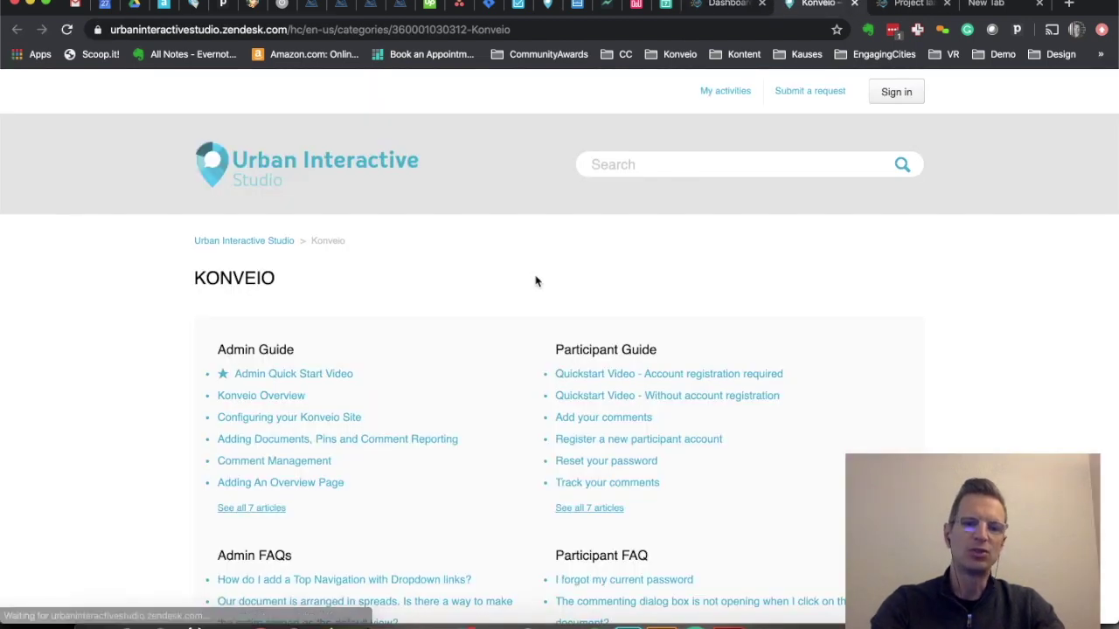
pyautogui.scroll(-3, 534, 282)
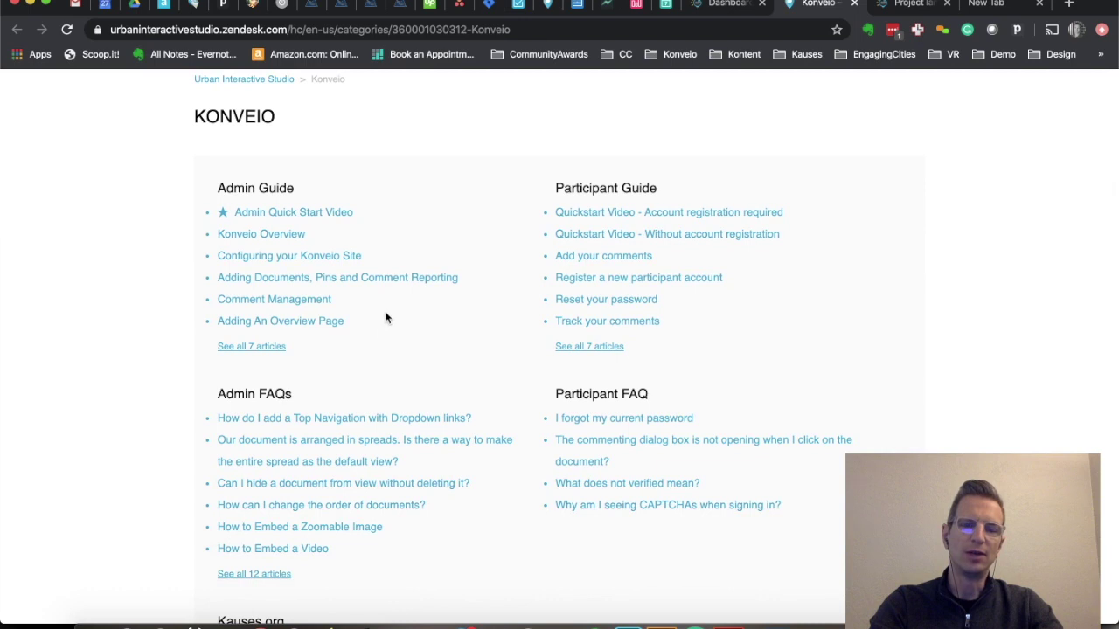
pyautogui.scroll(-3, 275, 282)
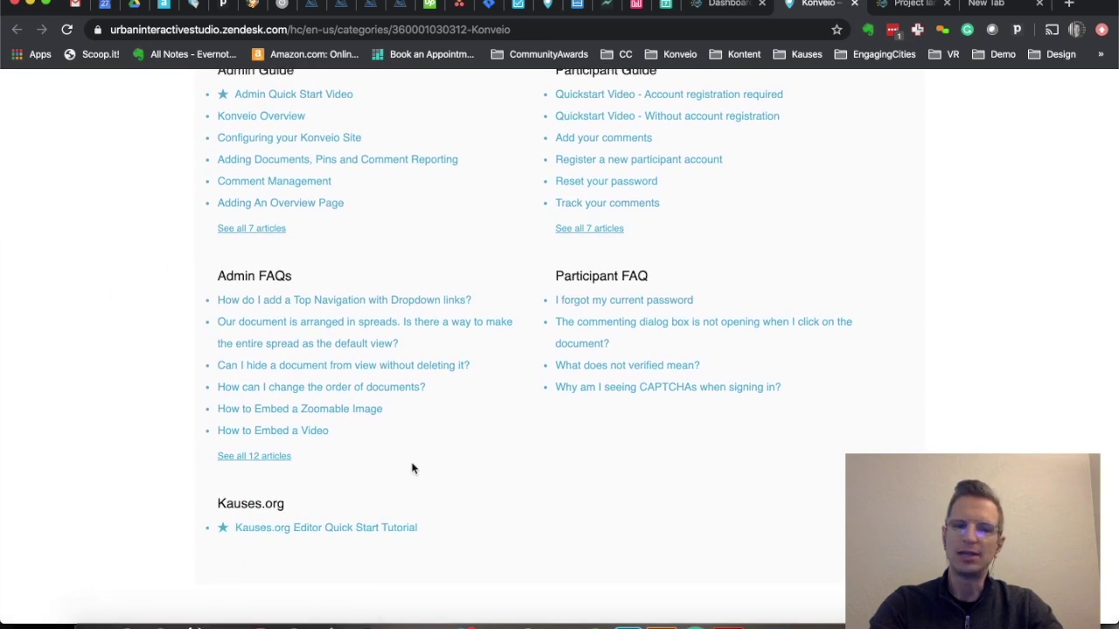
pyautogui.scroll(6, 412, 469)
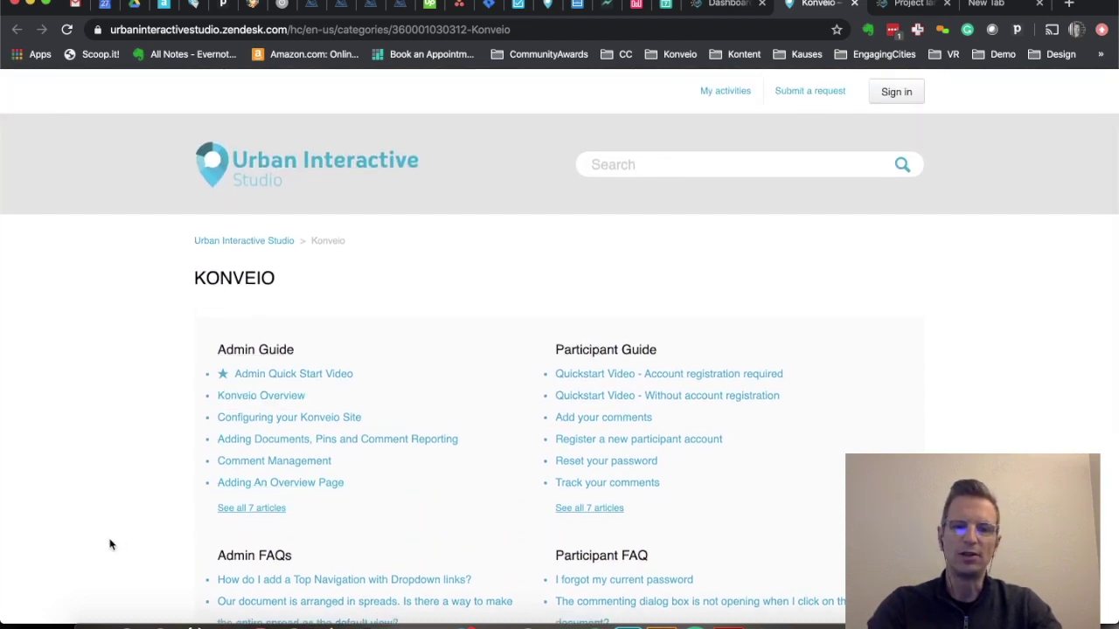
pyautogui.scroll(-3, 110, 542)
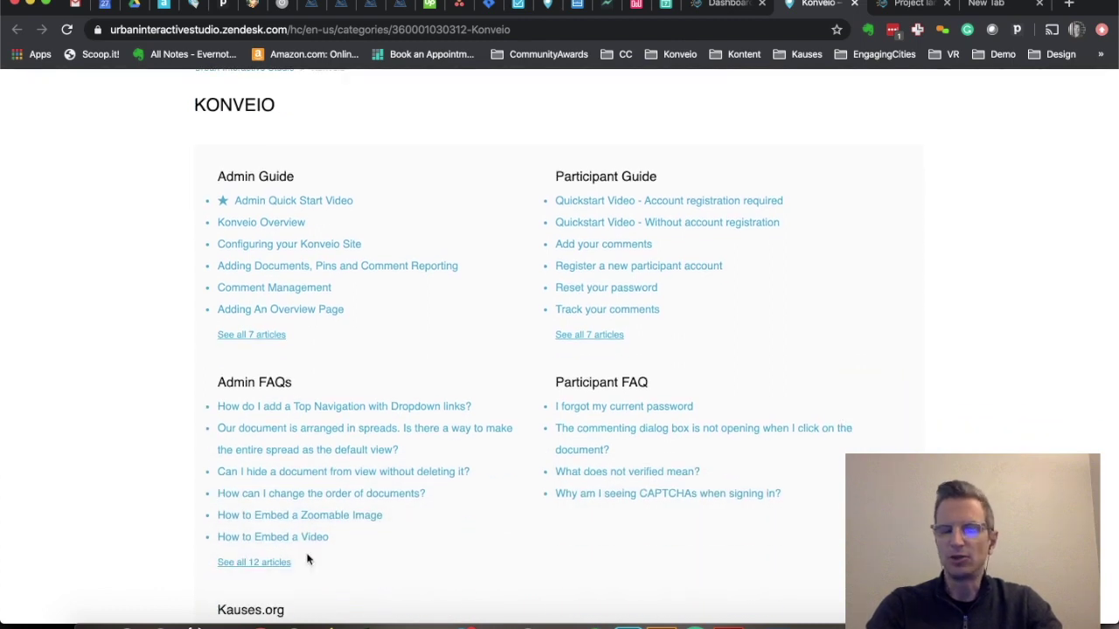